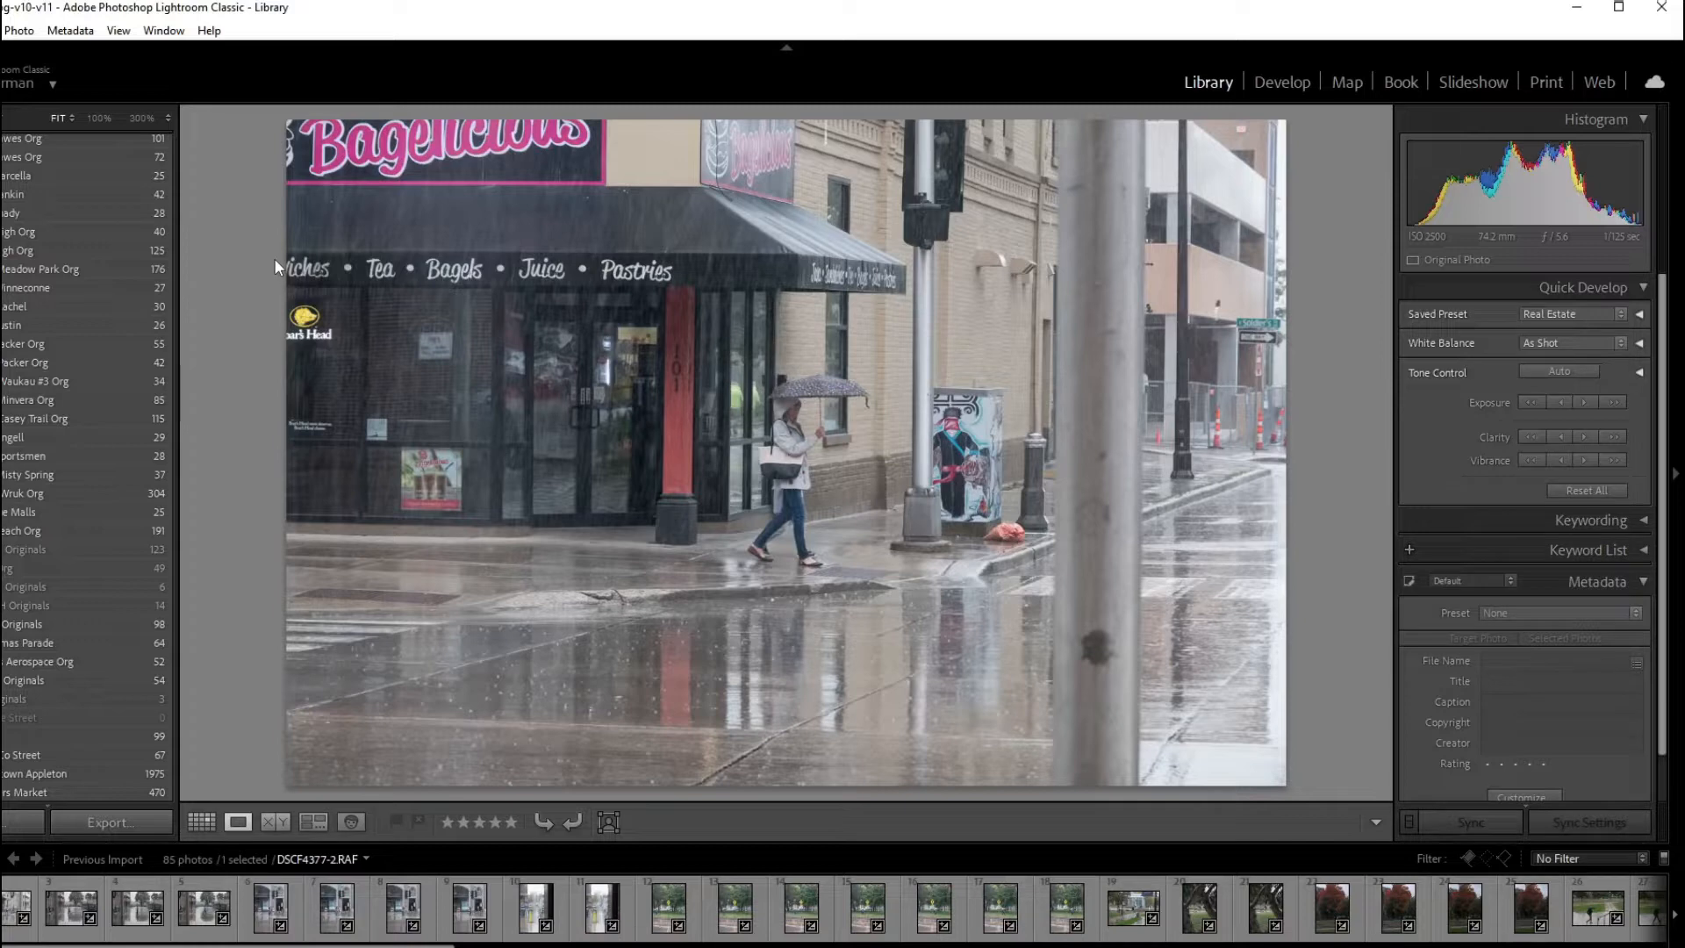
# Flag the bagel shop umbrella photo DSCF4377-2 and the wet crosswalk photo DSCF4380 as picks
pyautogui.press('p')
pyautogui.press('Right')
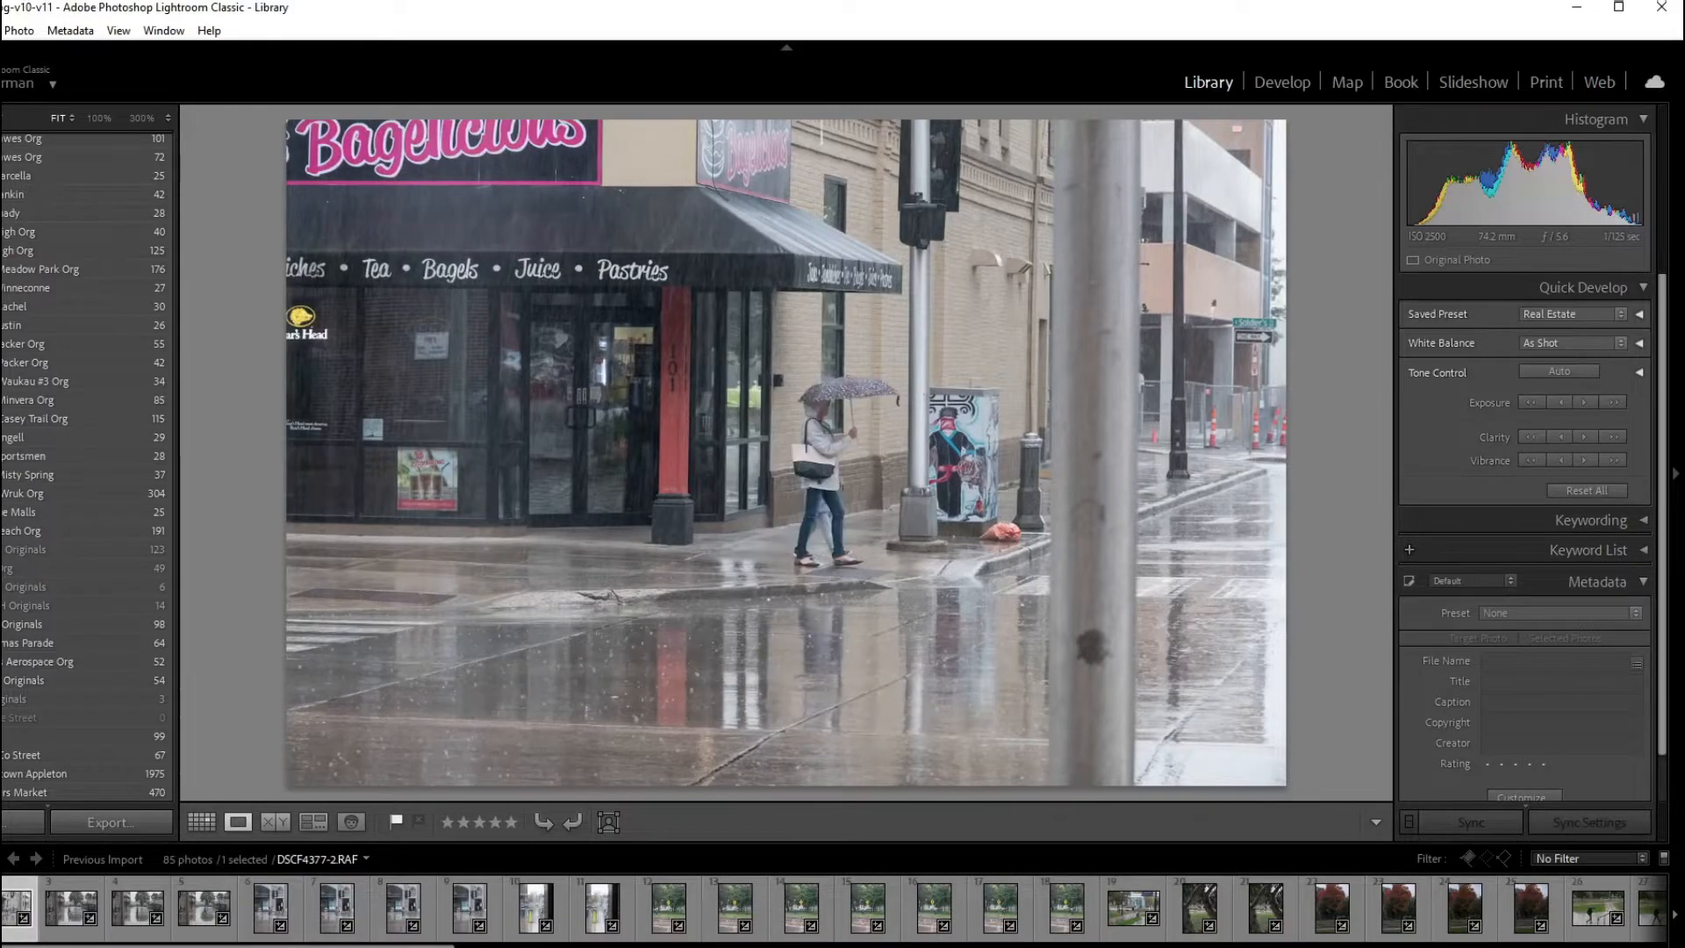
pyautogui.press('Right')
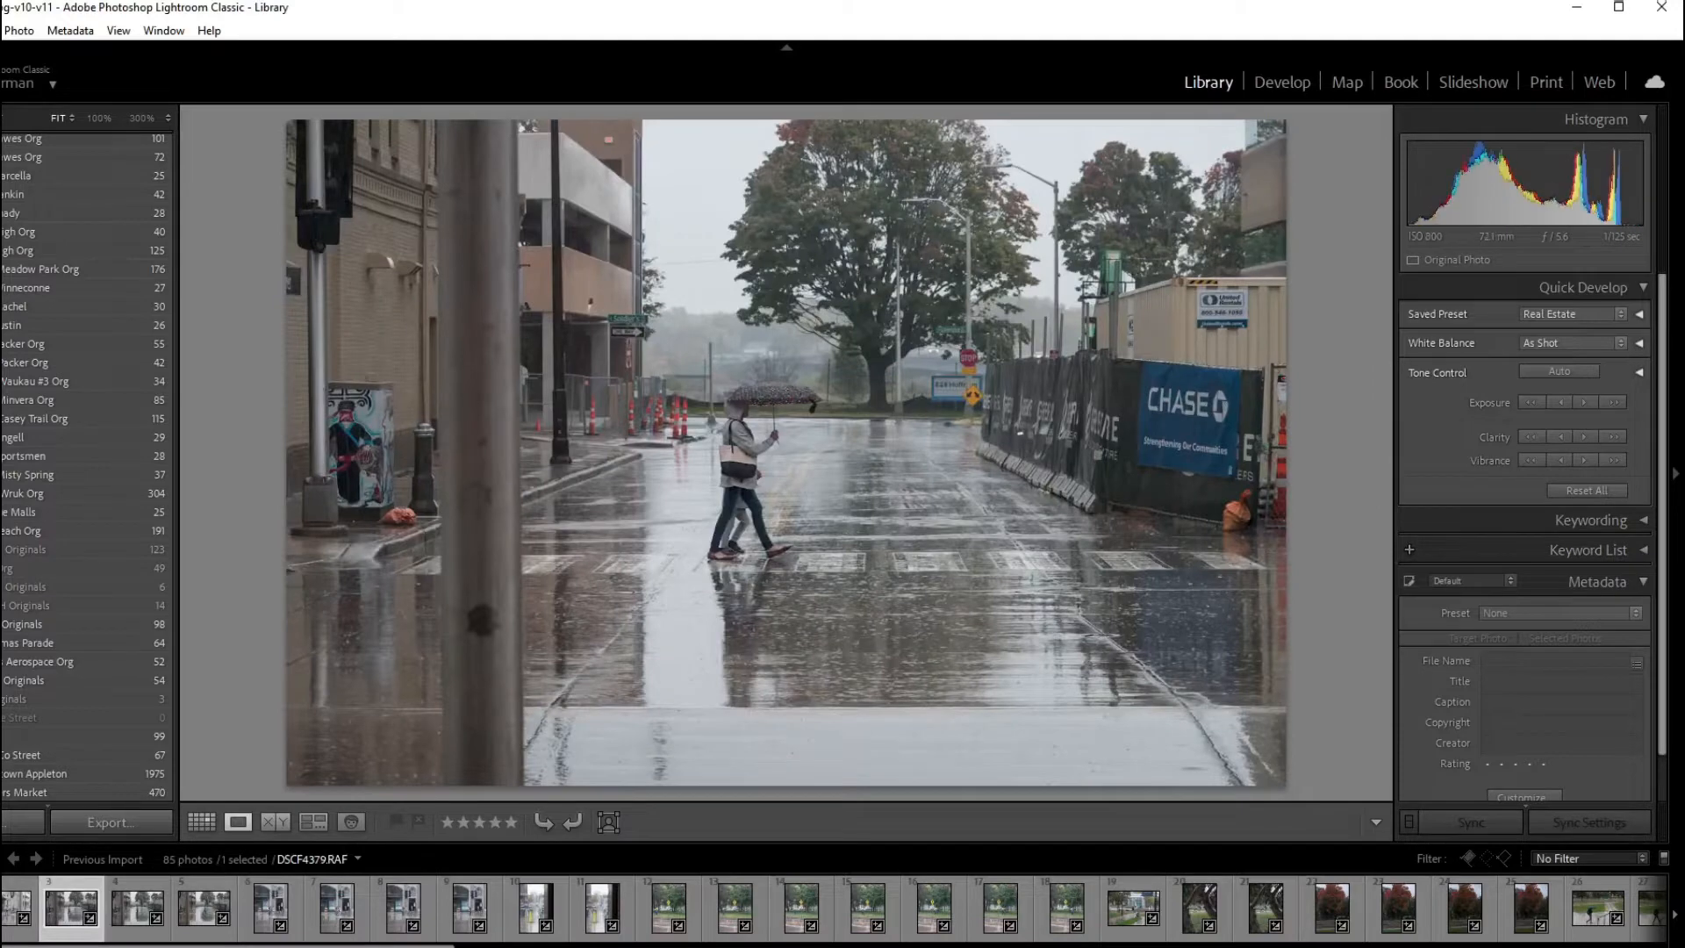
pyautogui.press('Right')
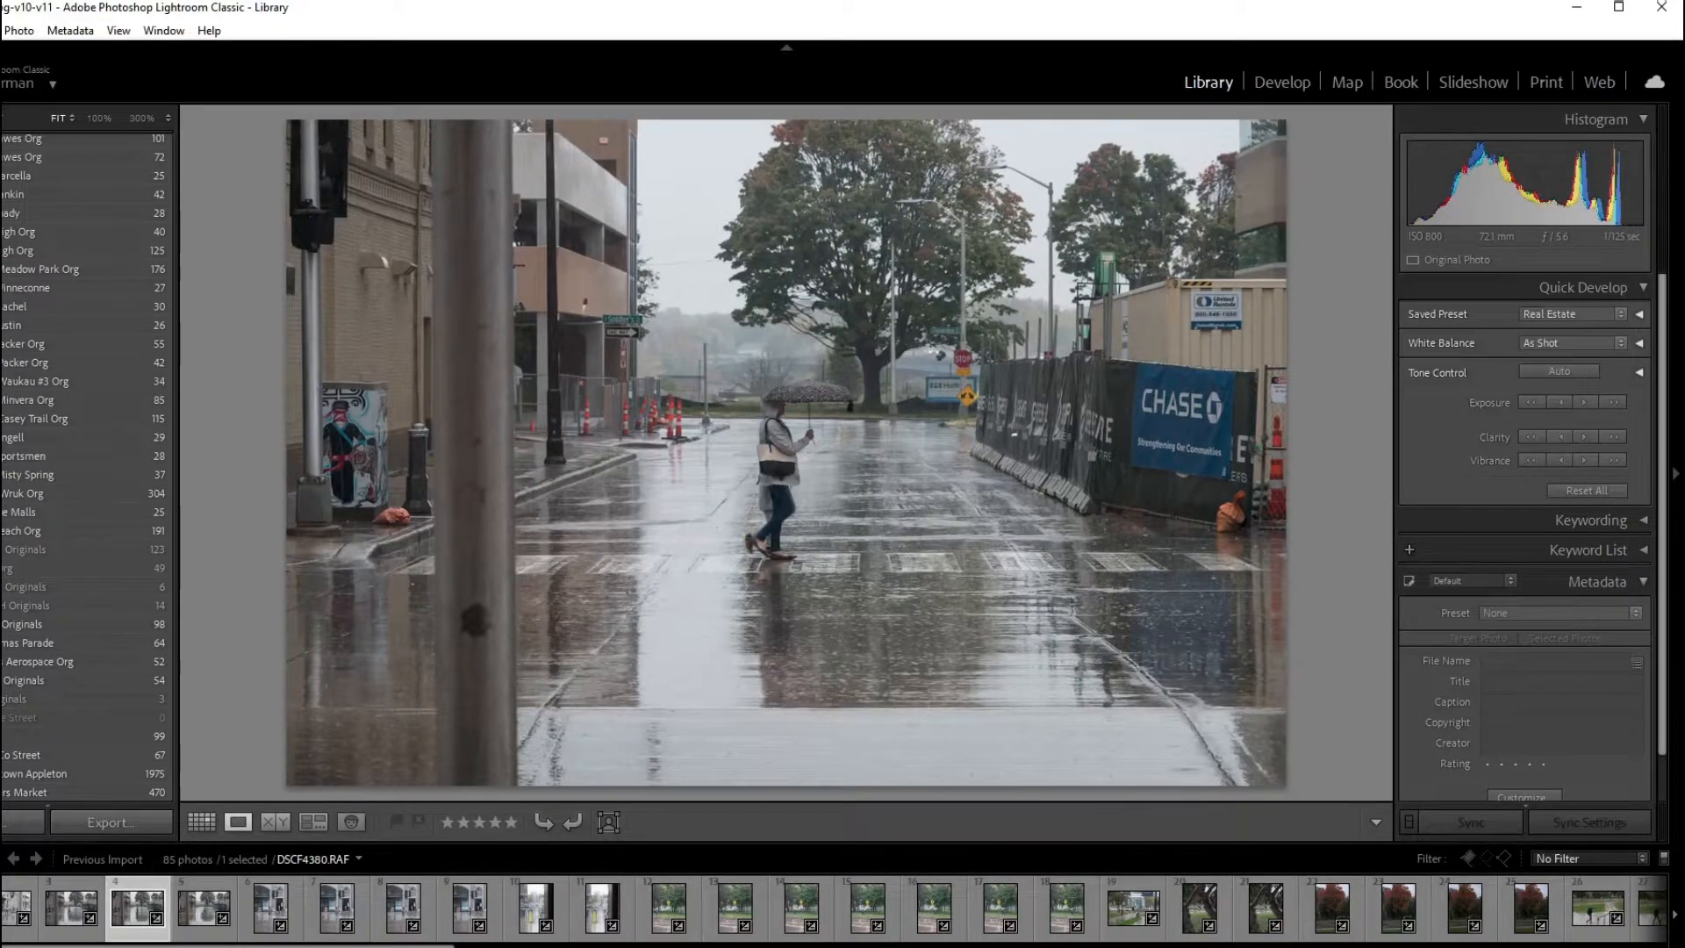
pyautogui.press('Right')
pyautogui.press('Left')
pyautogui.press('p')
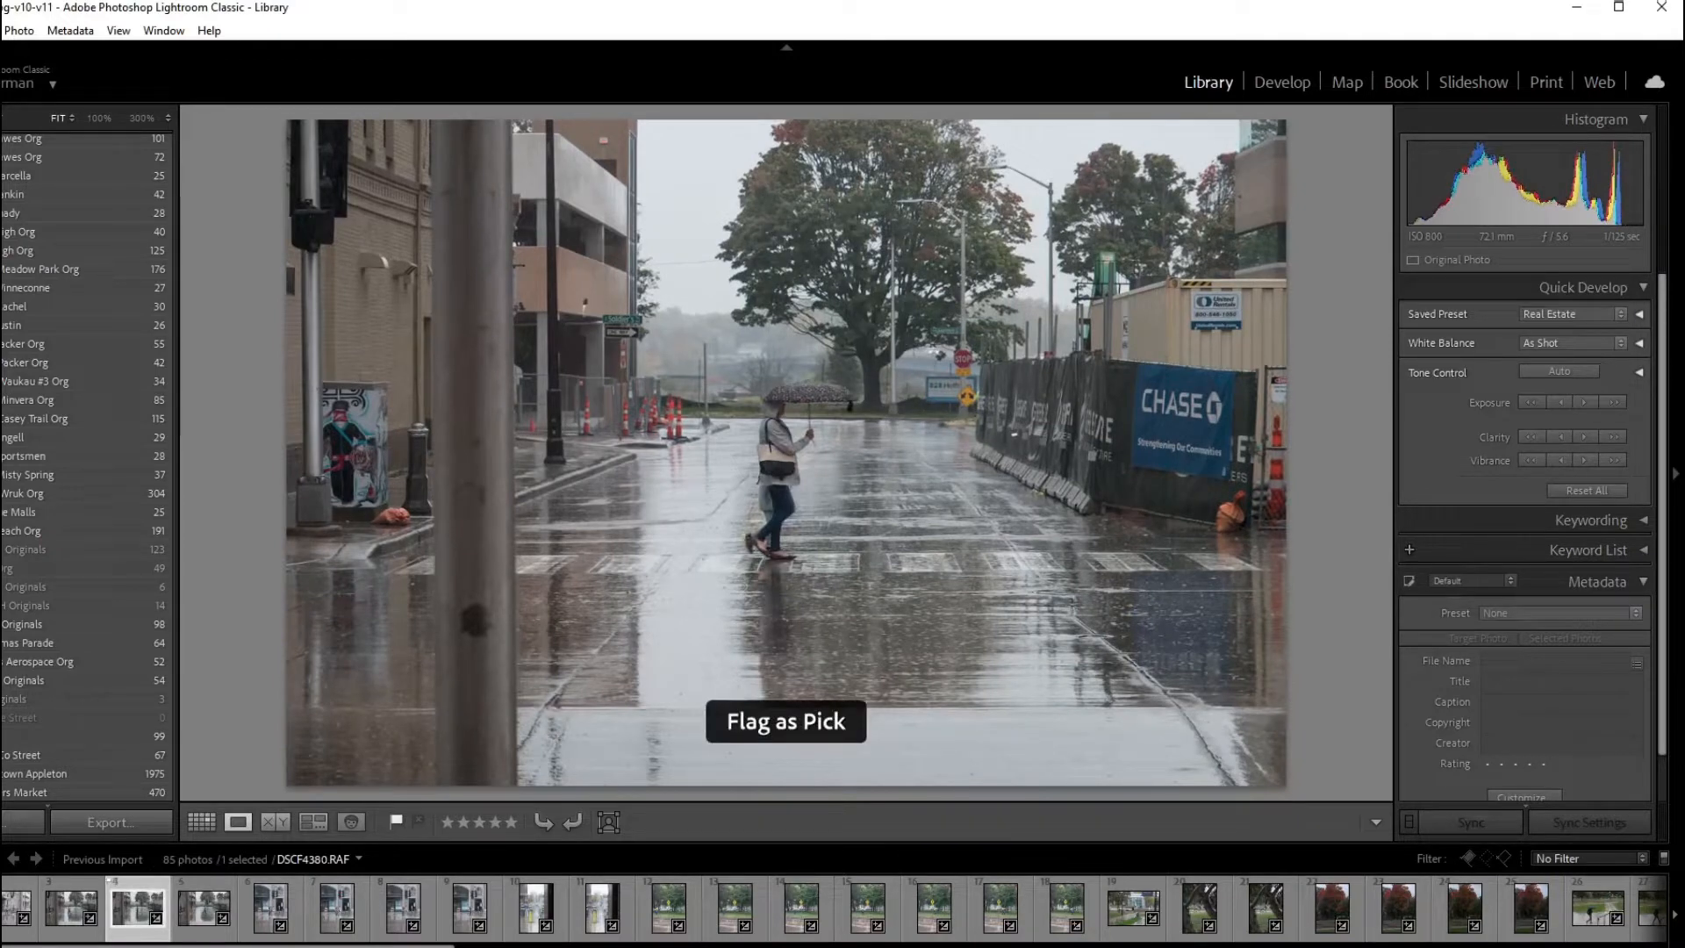
# Review the remaining crosswalk shot, the red traffic light series and the blurry rainy window photos through DSCF4387
pyautogui.press('Right')
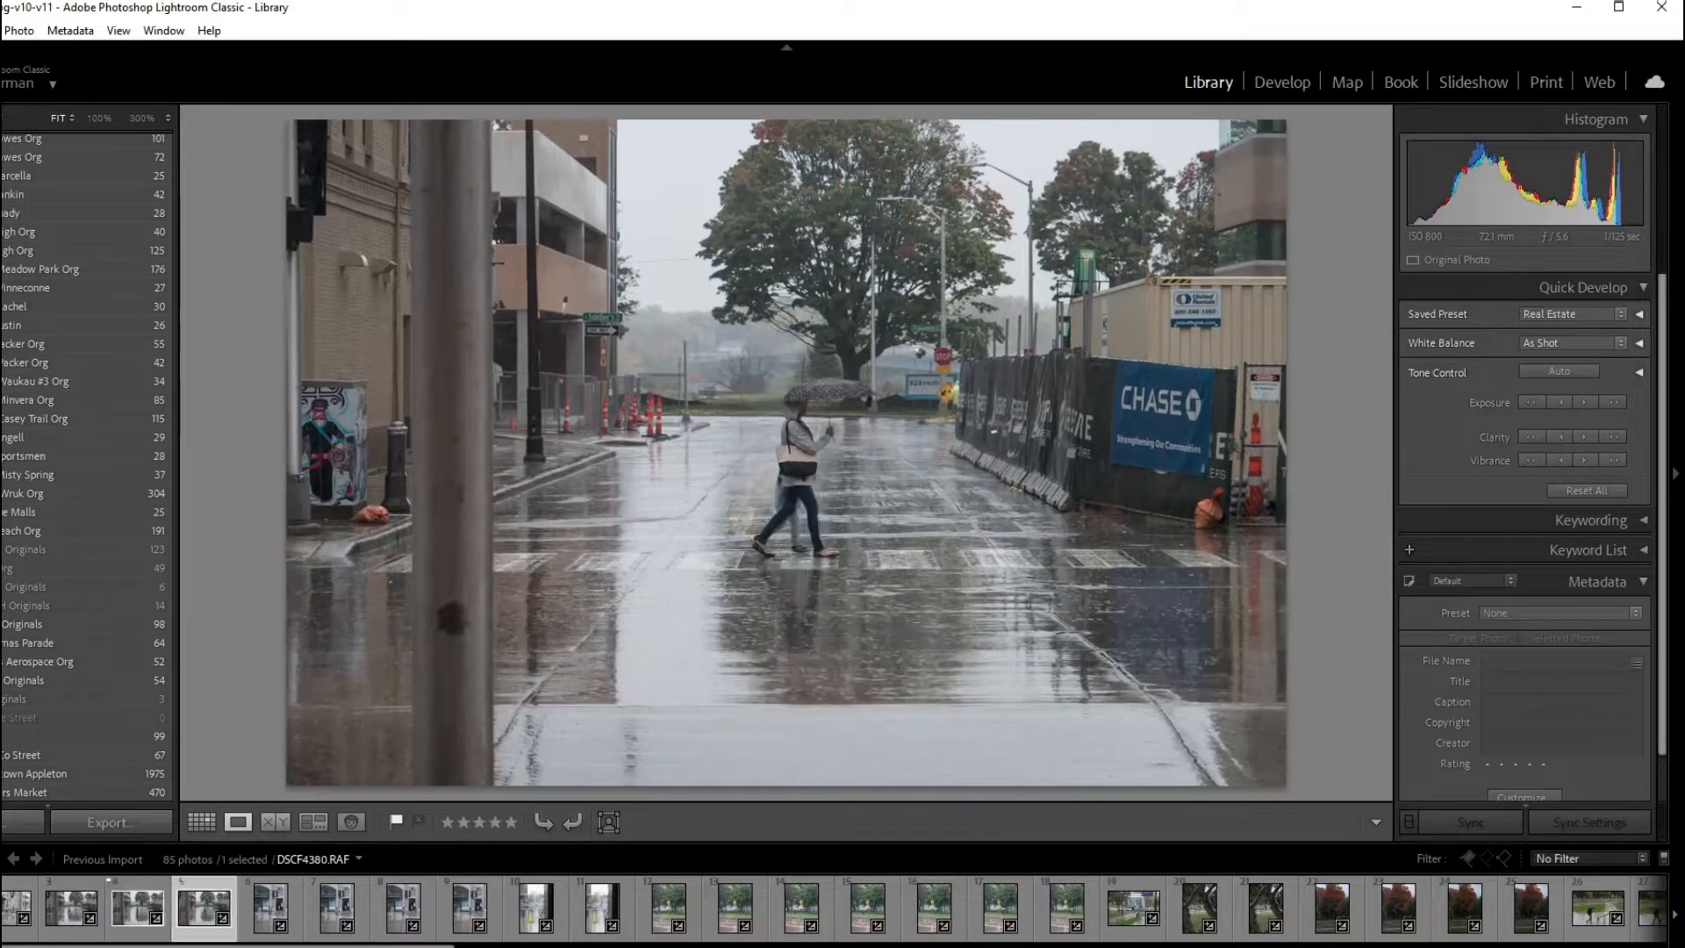
pyautogui.press('Right')
pyautogui.press('Right')
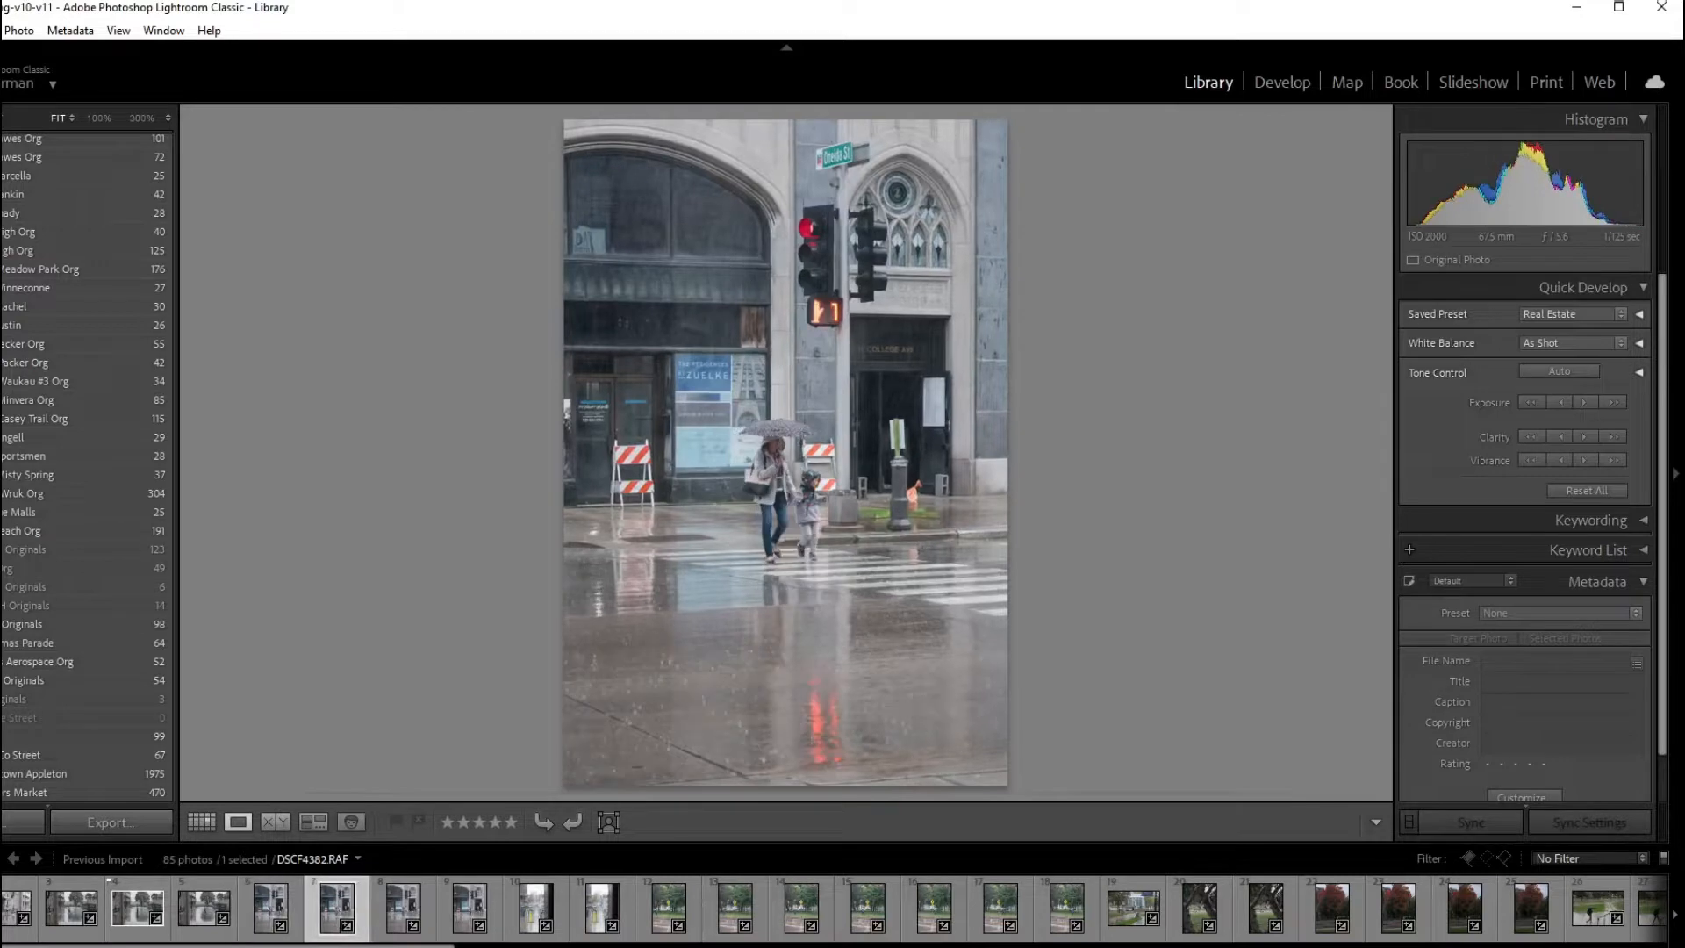
pyautogui.press('Right')
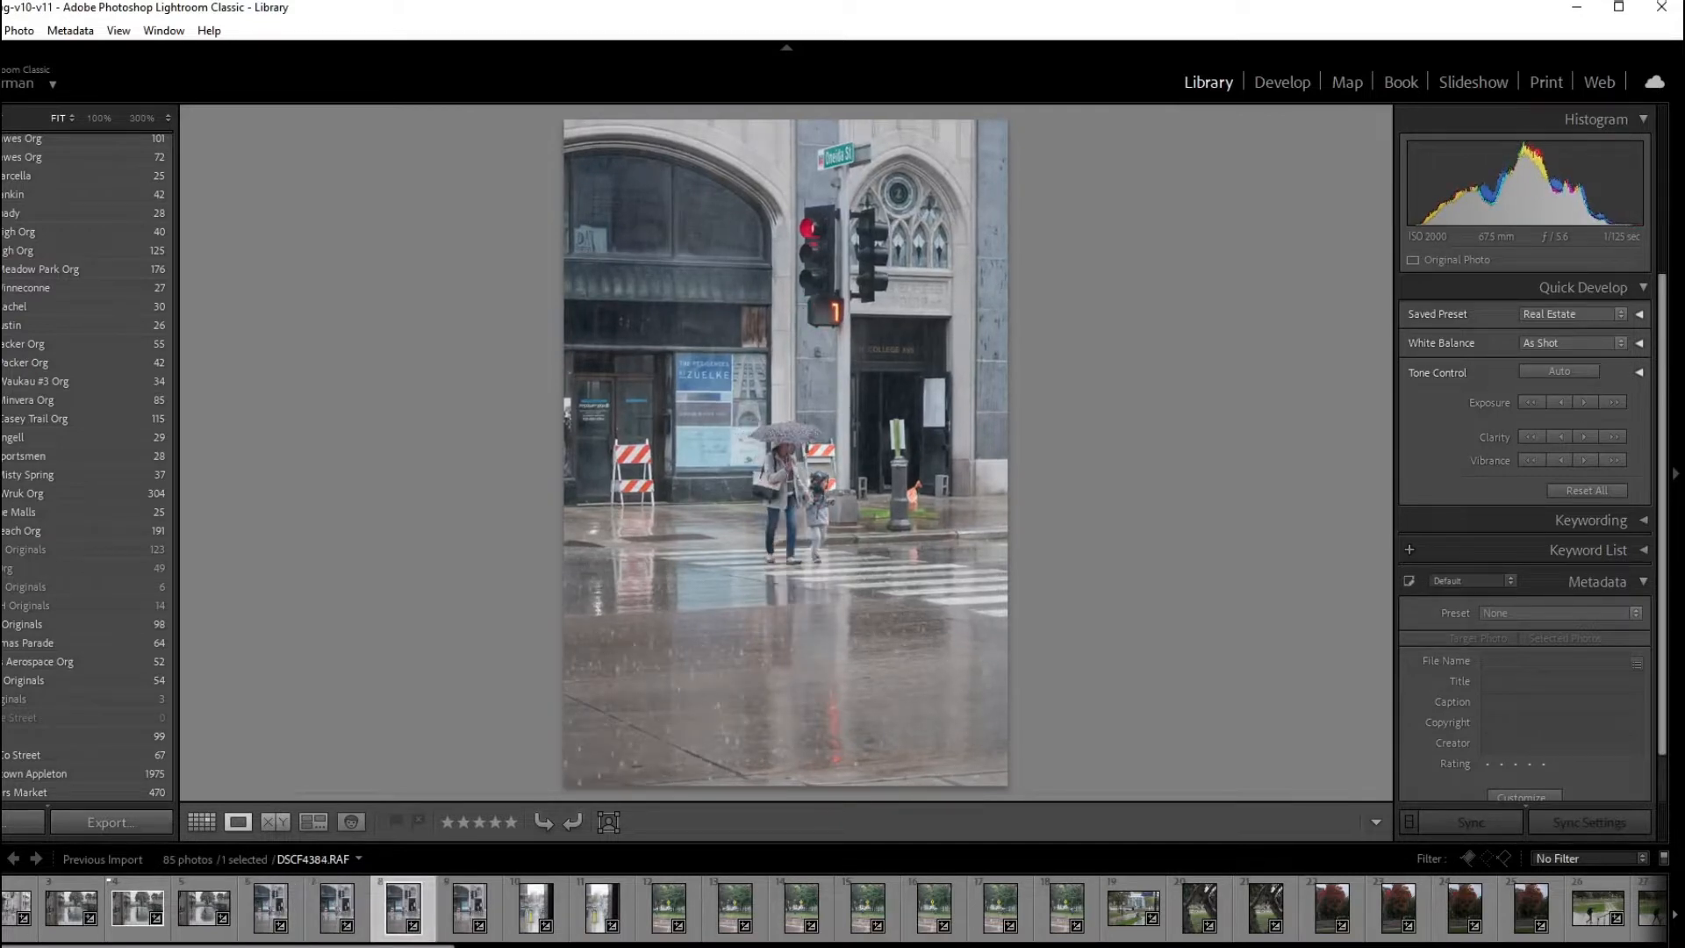
pyautogui.press('Right')
pyautogui.press('Right')
pyautogui.press('Right')
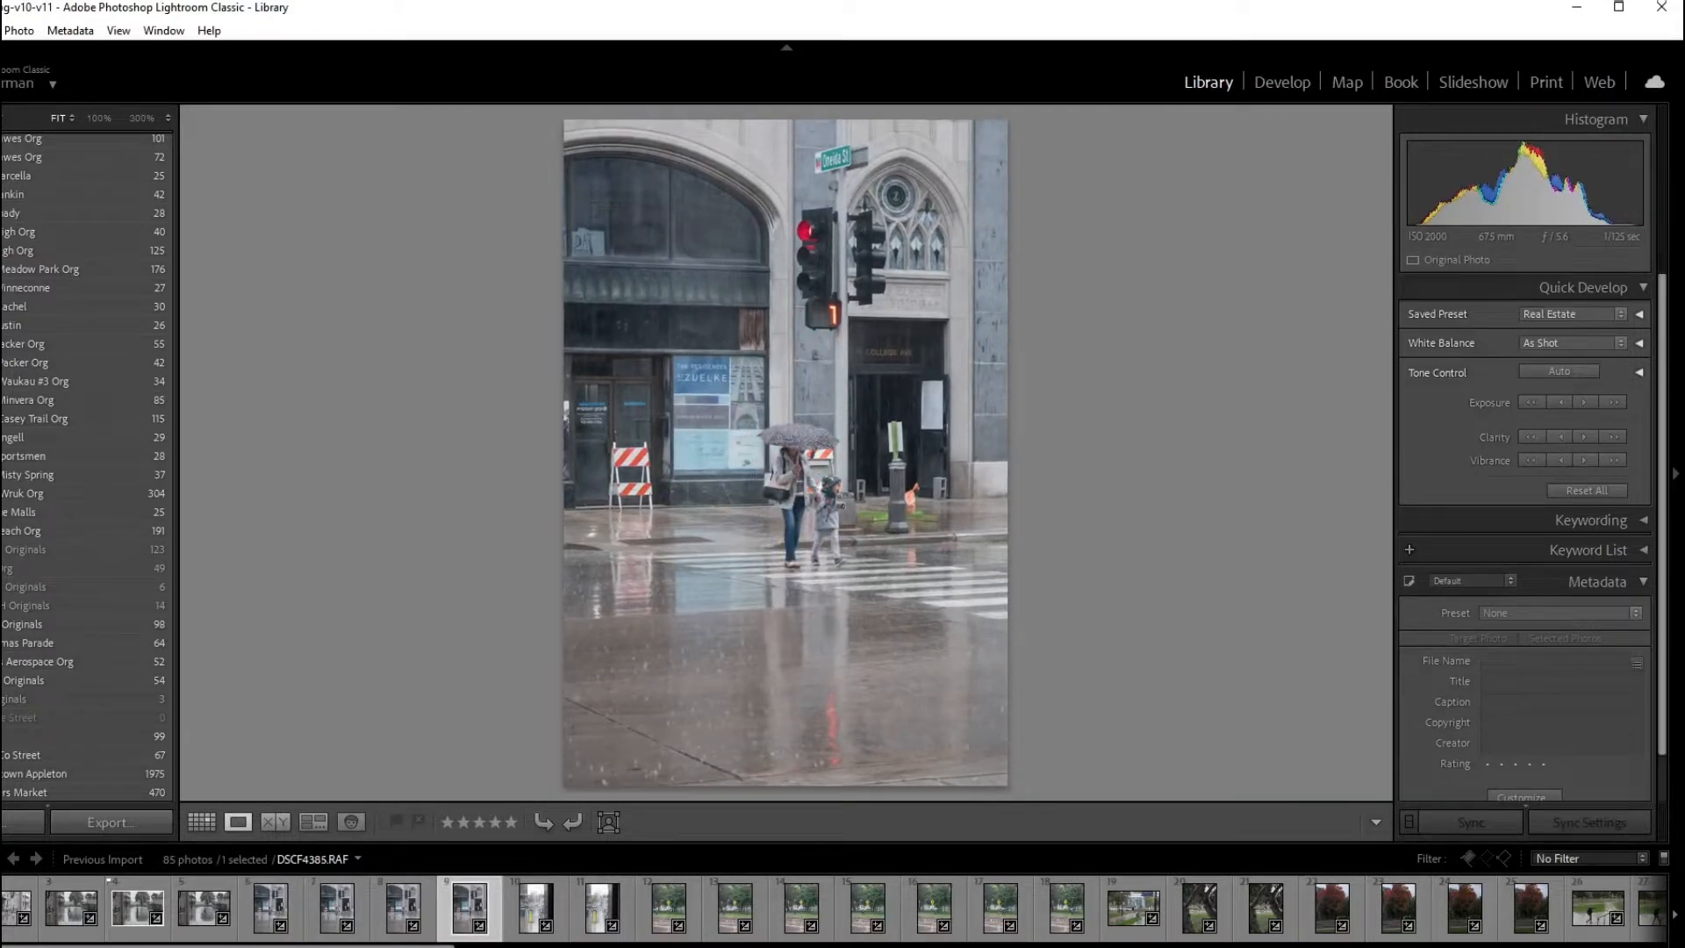
pyautogui.press('Left')
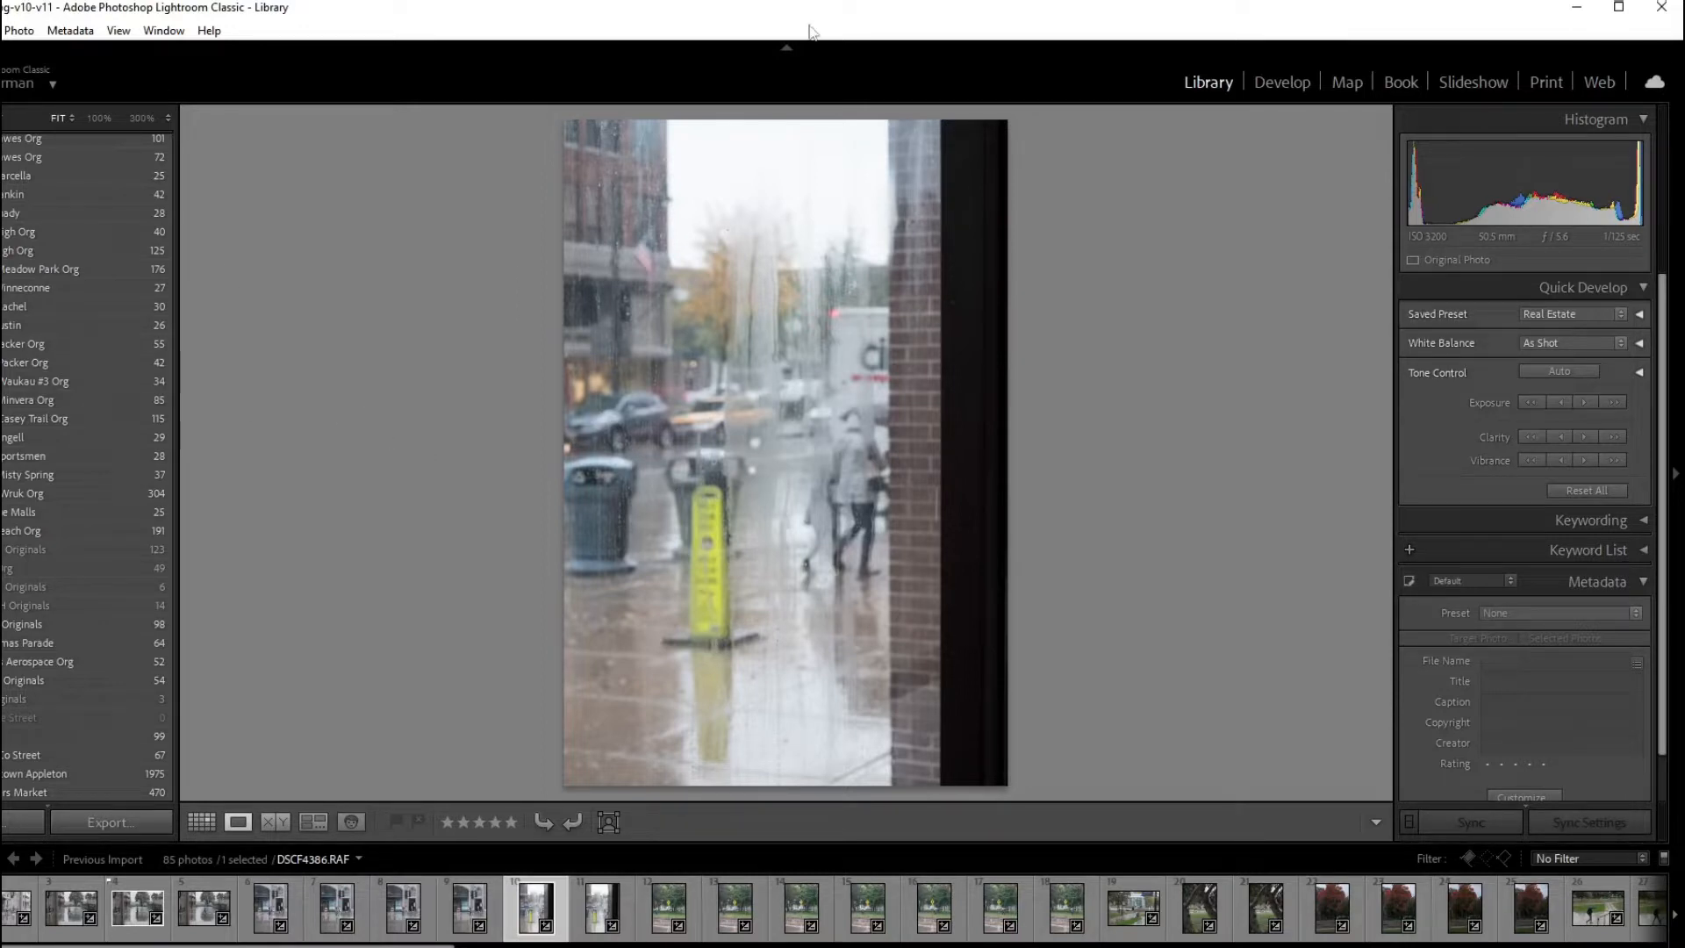
pyautogui.press('Right')
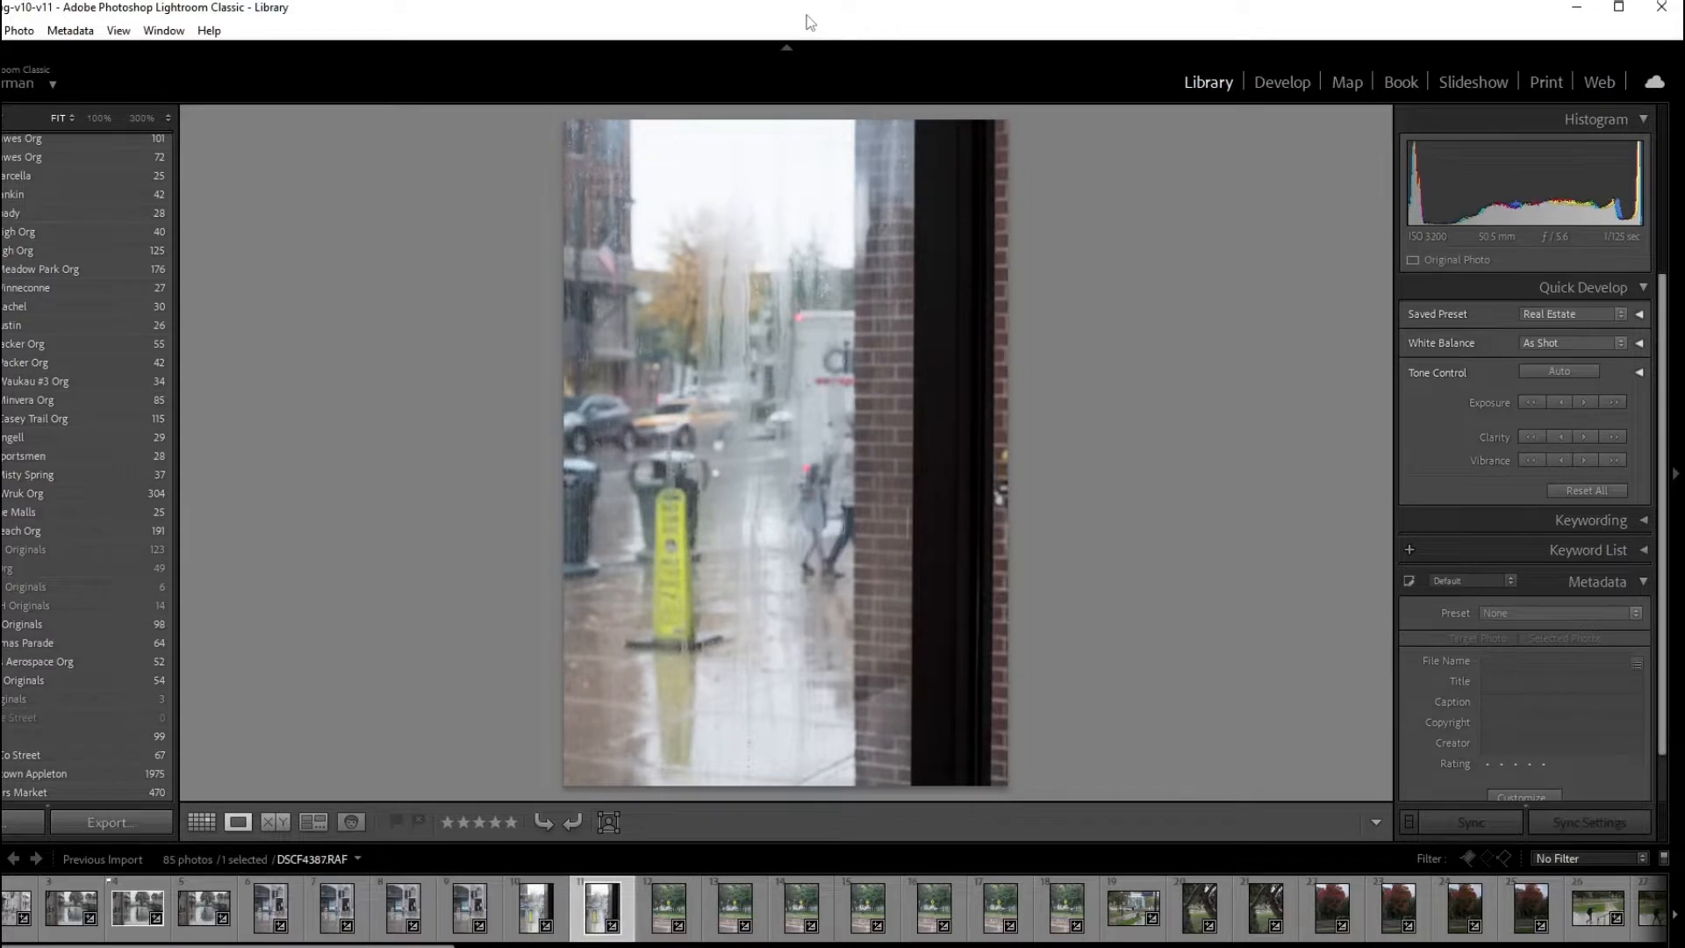
# Flag DSCF4392-2, the yellow umbrella walker just past the speed limit sign, as a pick
pyautogui.press('Right')
pyautogui.press('Right')
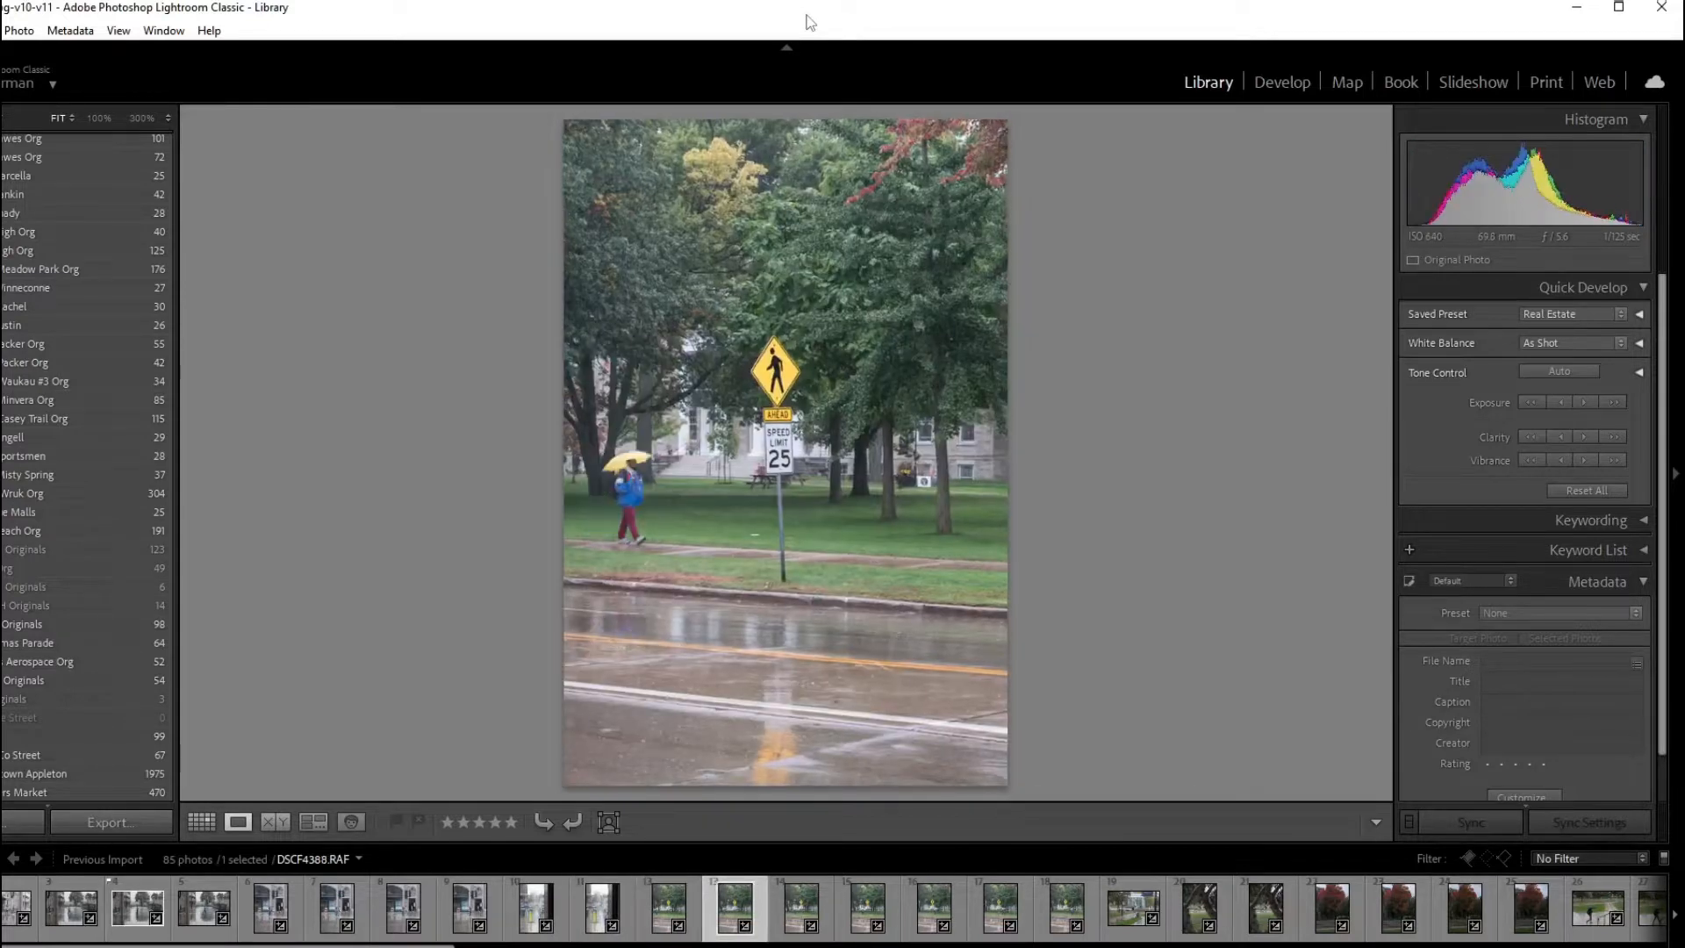
pyautogui.press('Right')
pyautogui.press('Right')
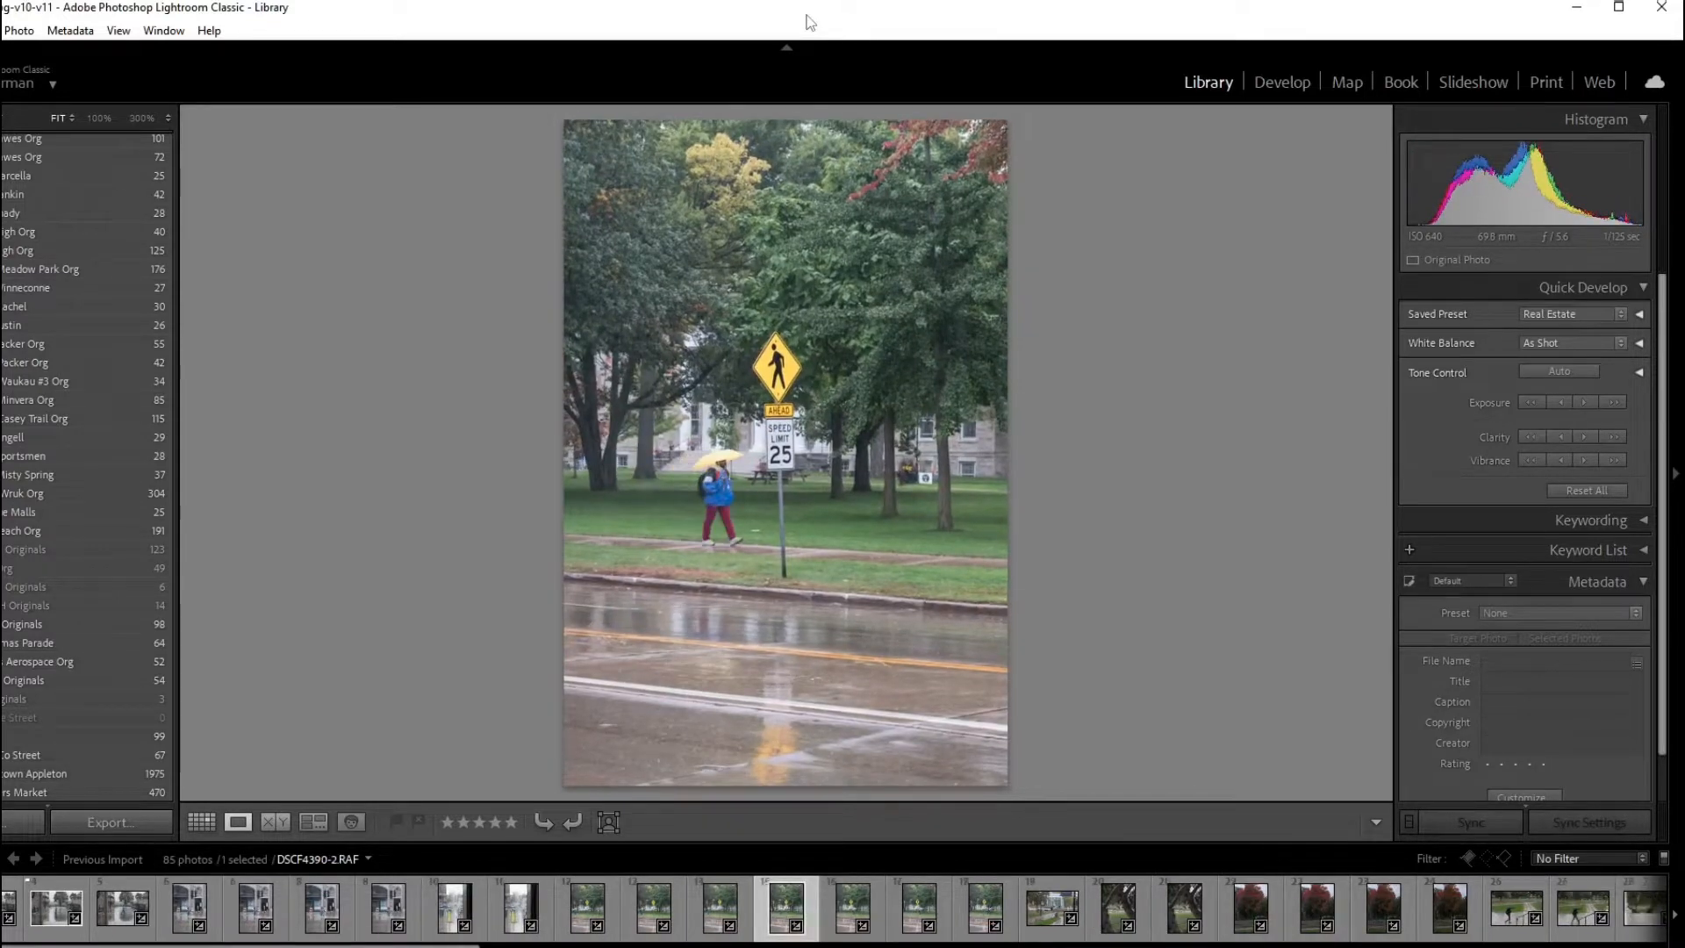
pyautogui.press('Right')
pyautogui.press('p')
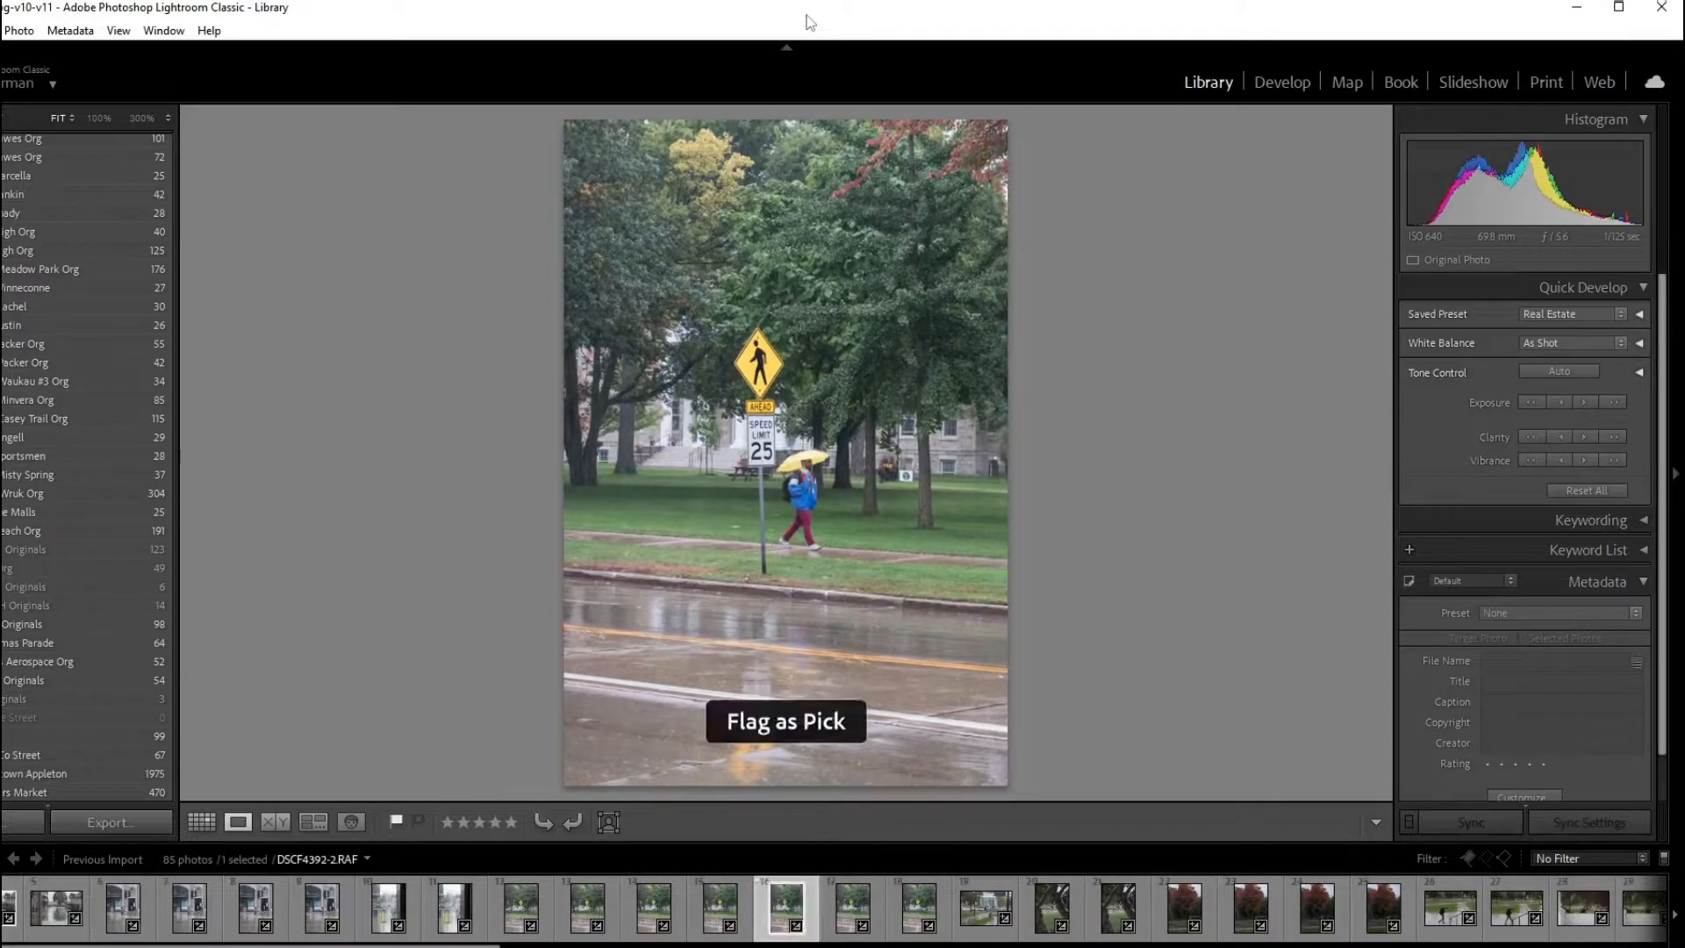
# Review the campus walkway, framed tree trunk and red maple photos up to the black umbrella shot DSCF4402-2
pyautogui.press('Right')
pyautogui.press('Right')
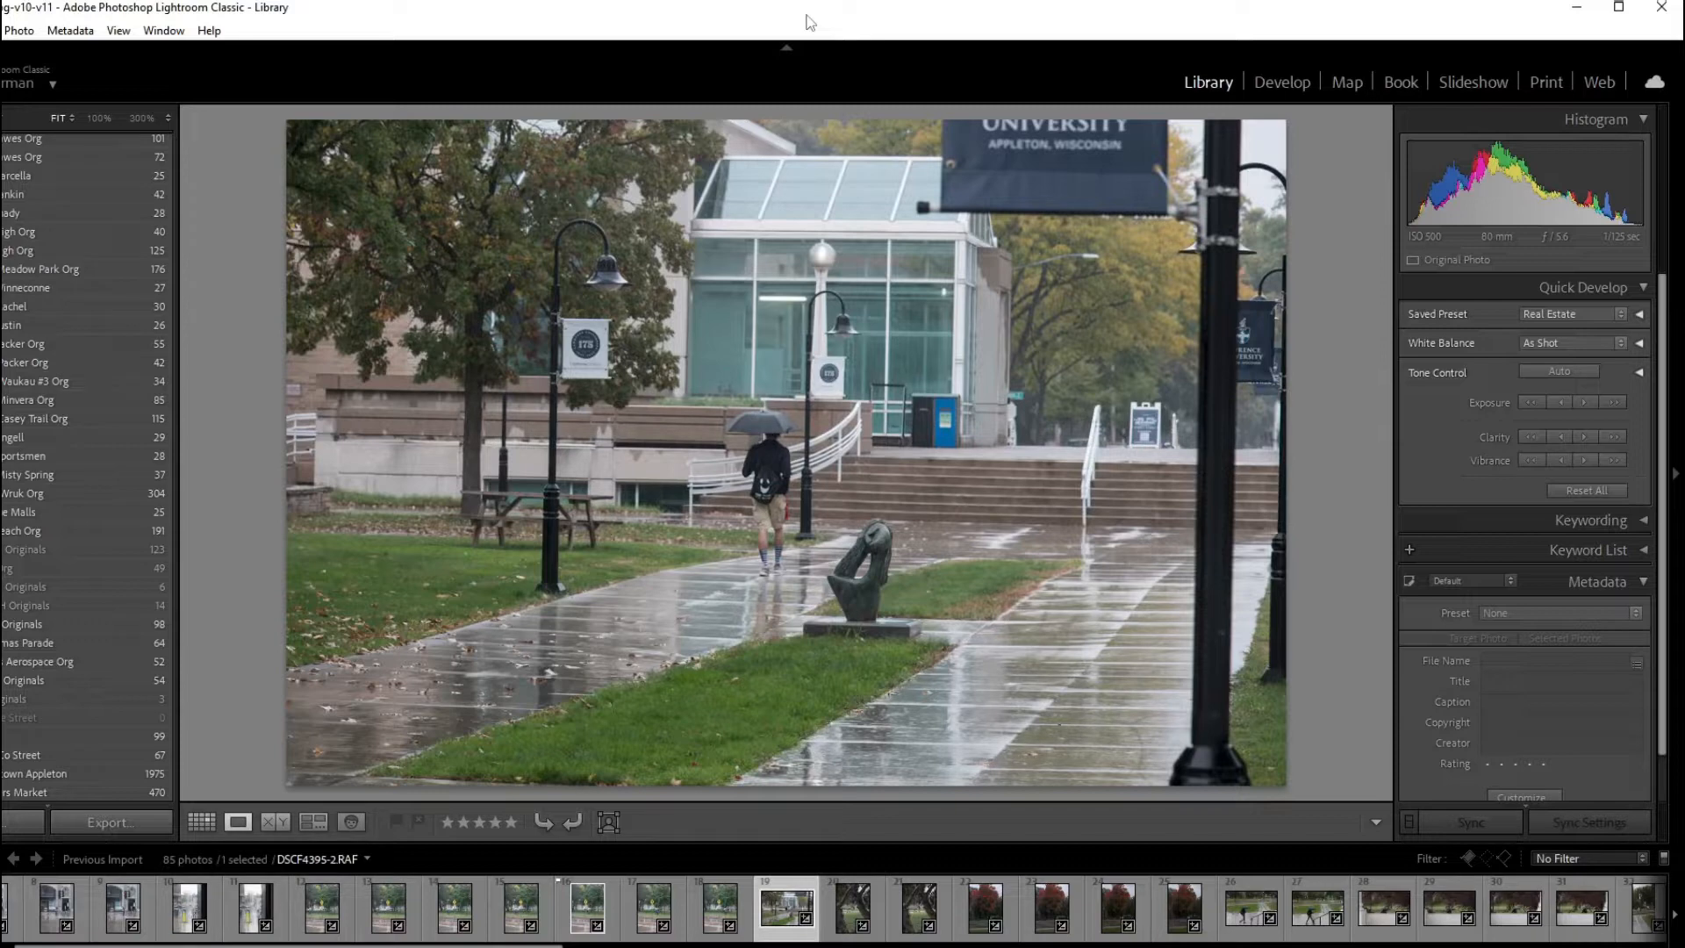
pyautogui.press('Right')
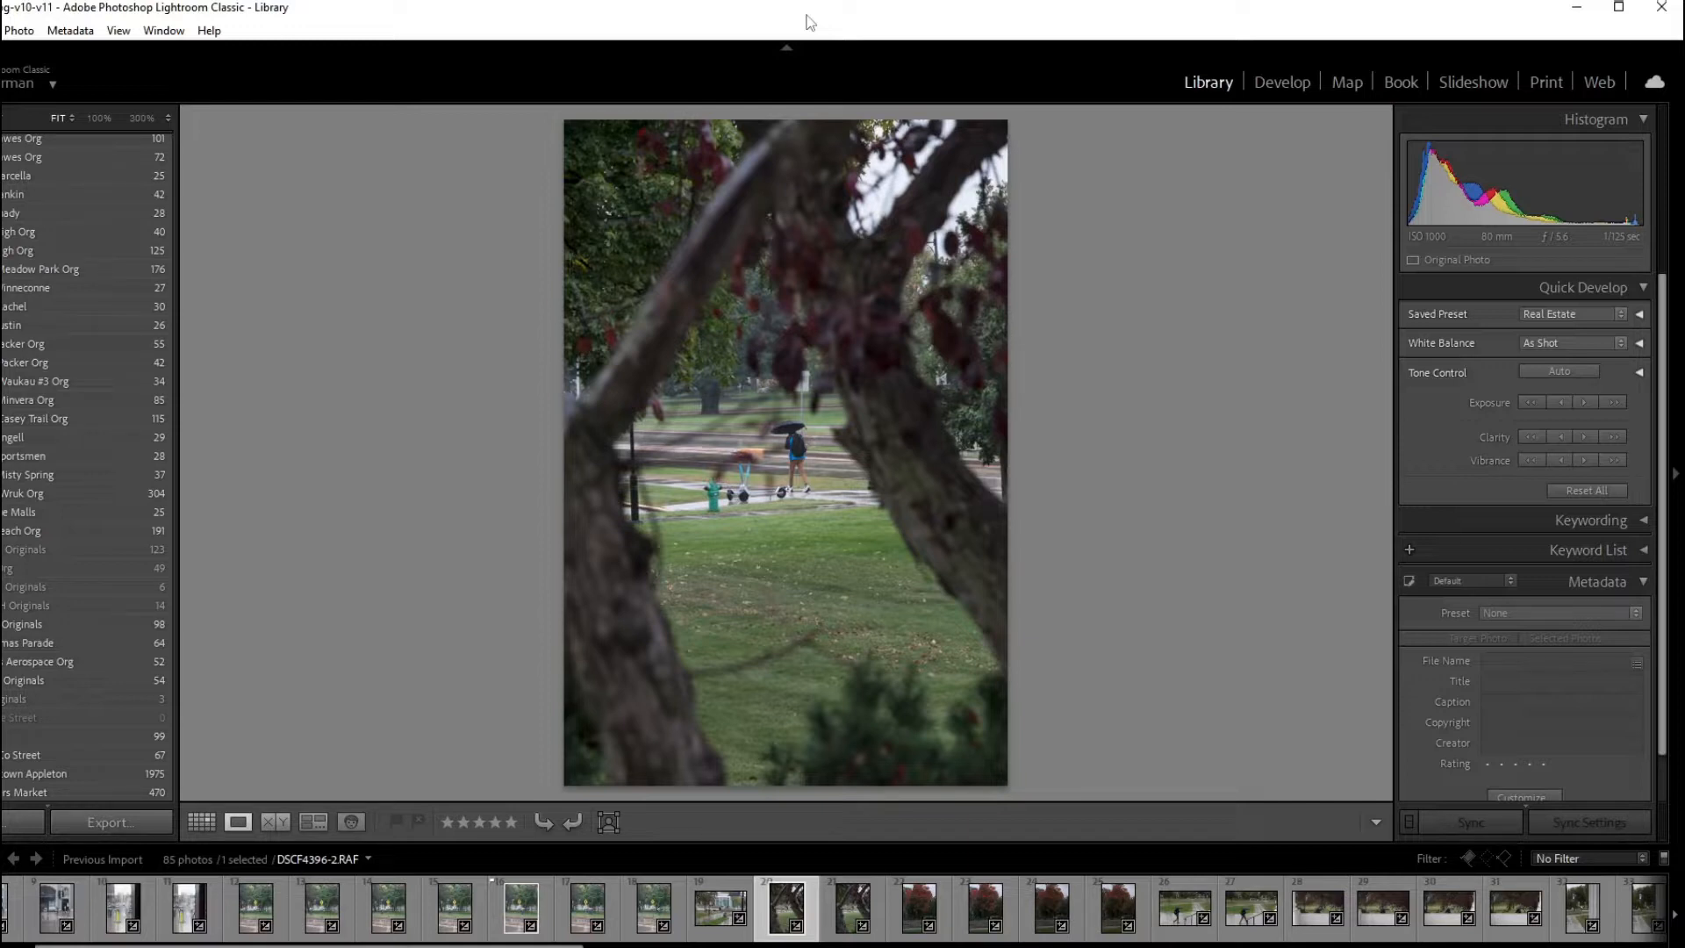
pyautogui.press('Right')
pyautogui.press('Right')
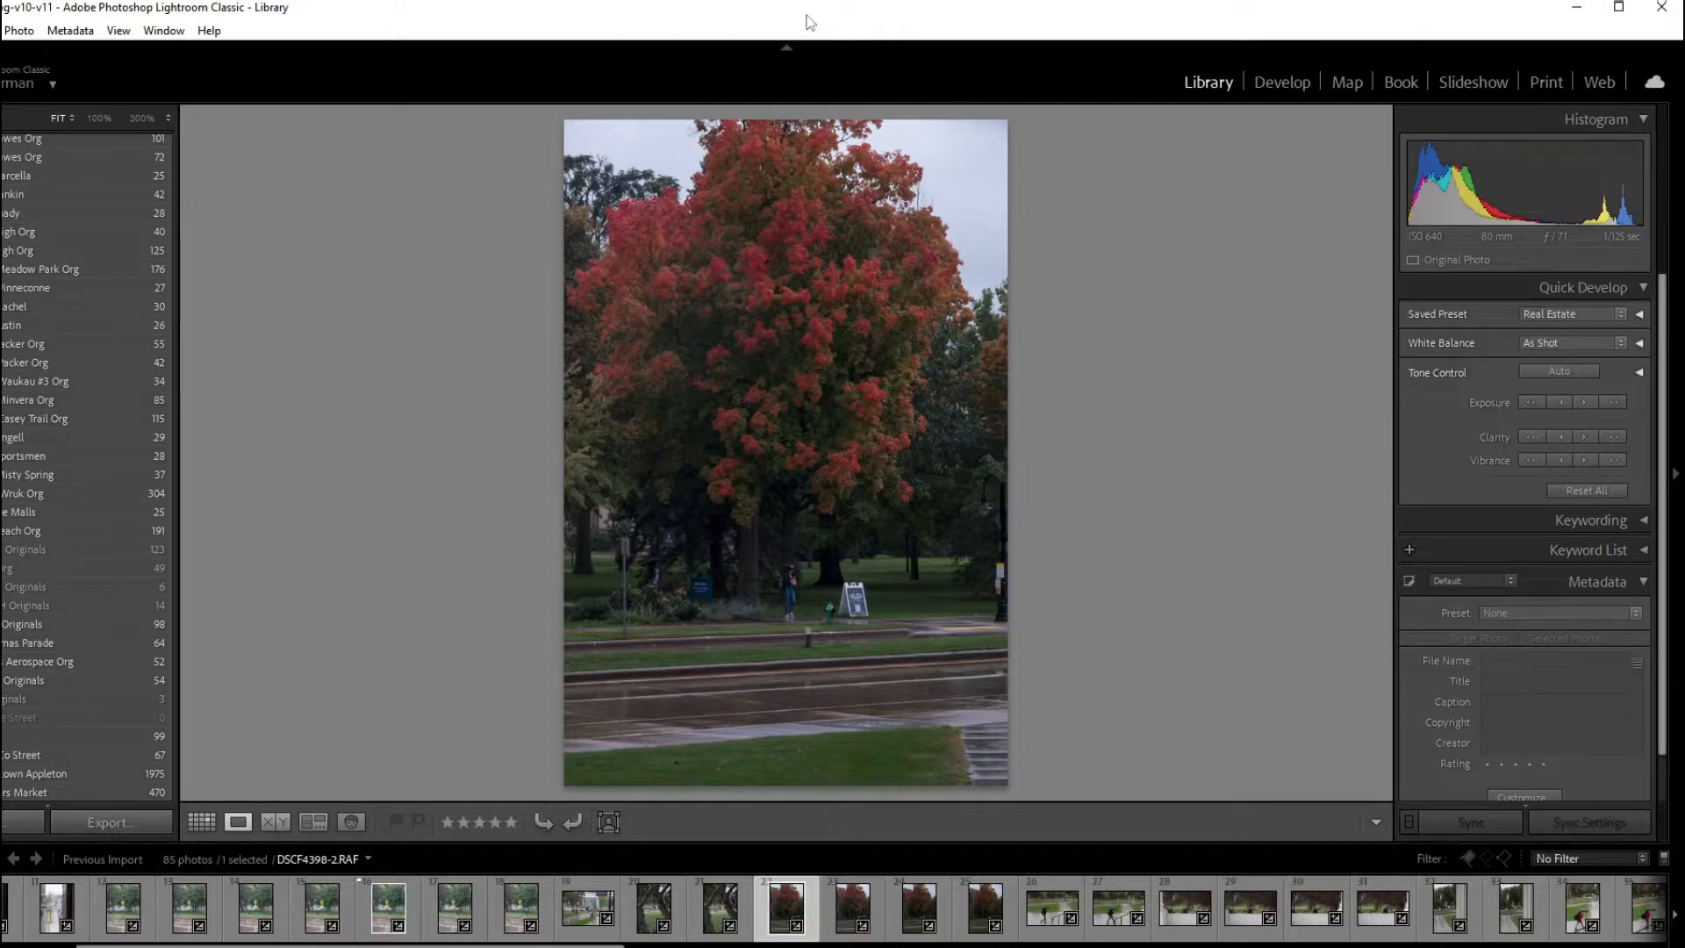
pyautogui.press('Right')
pyautogui.press('Right')
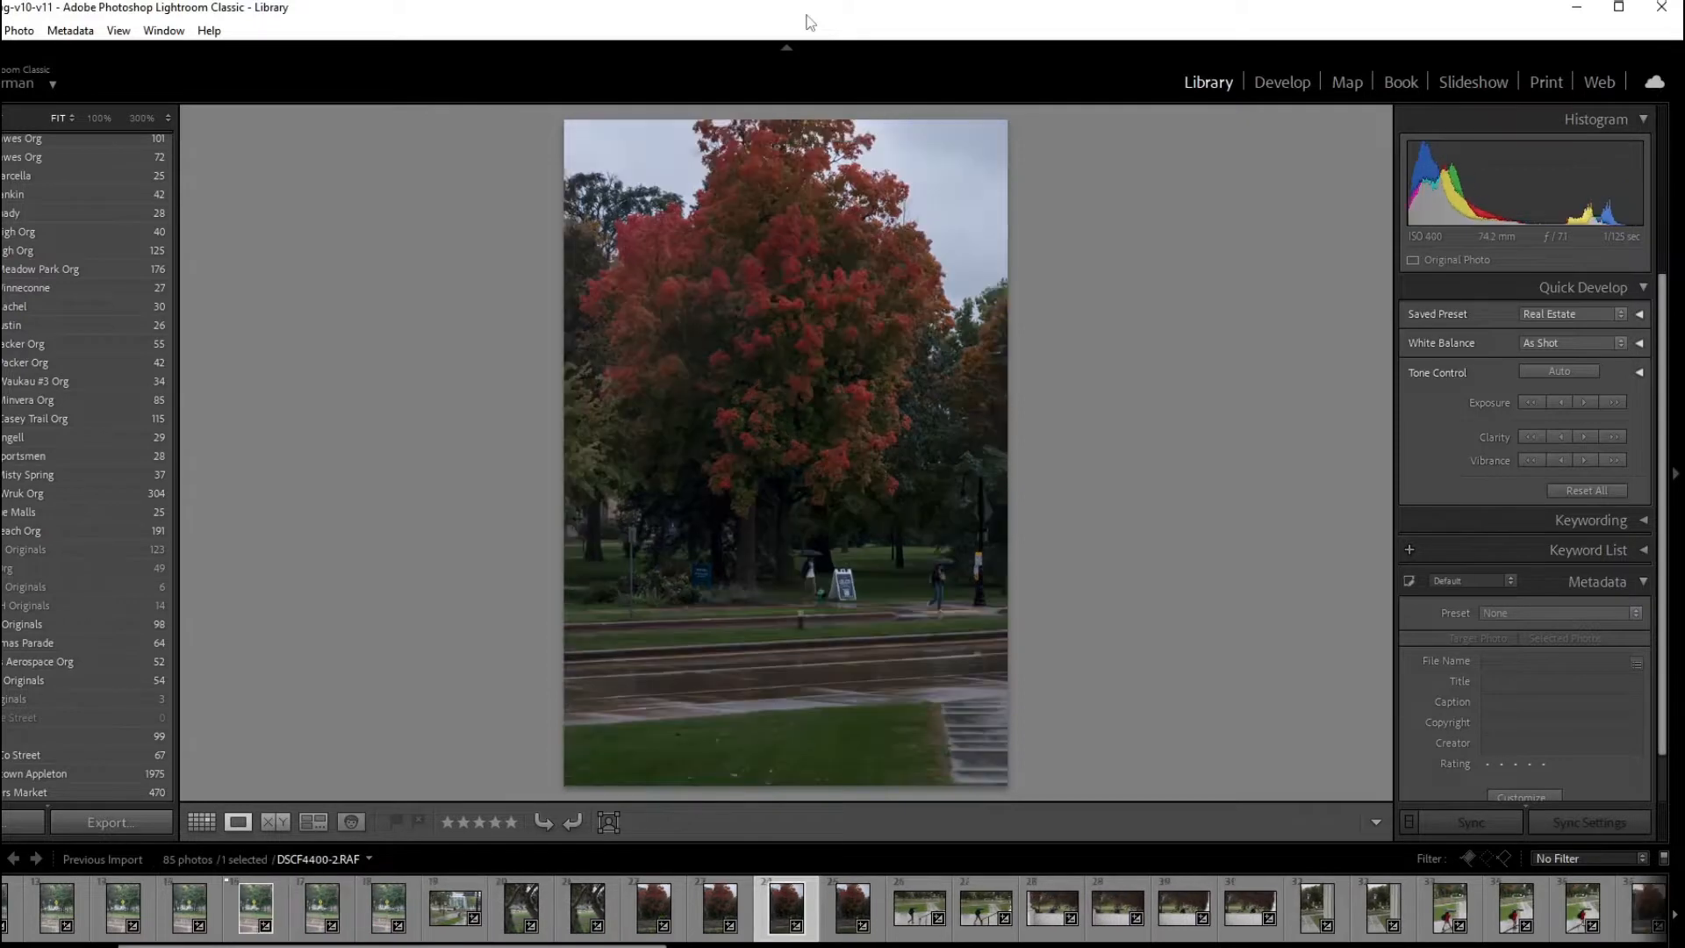
pyautogui.press('Right')
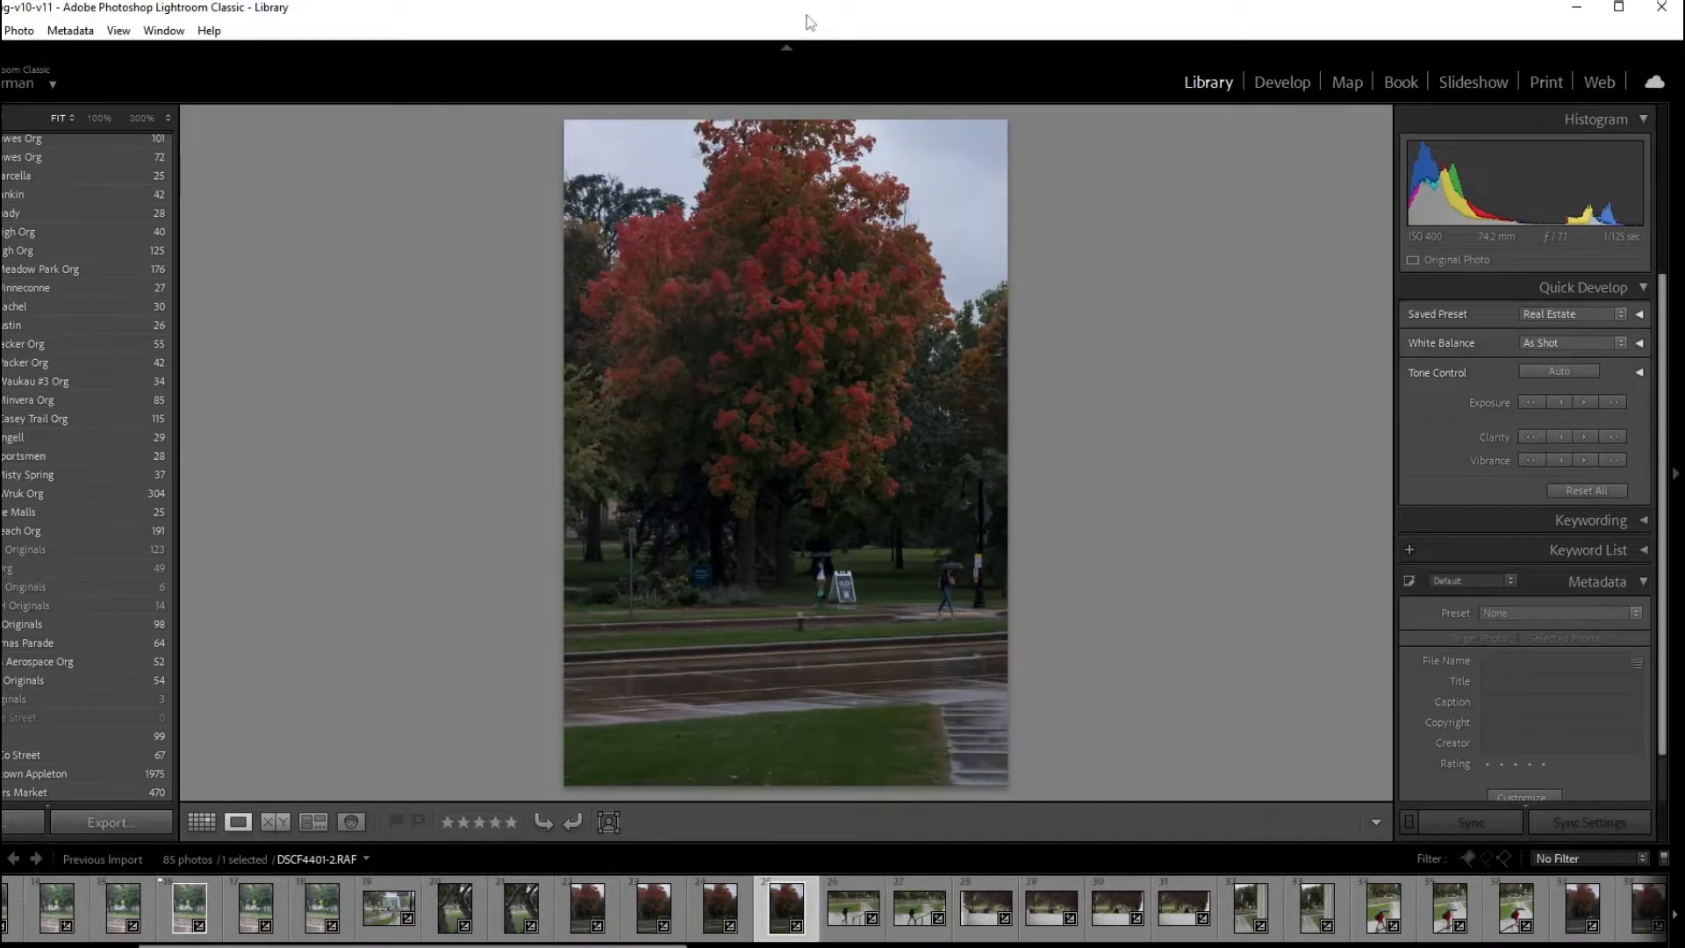
pyautogui.press('Right')
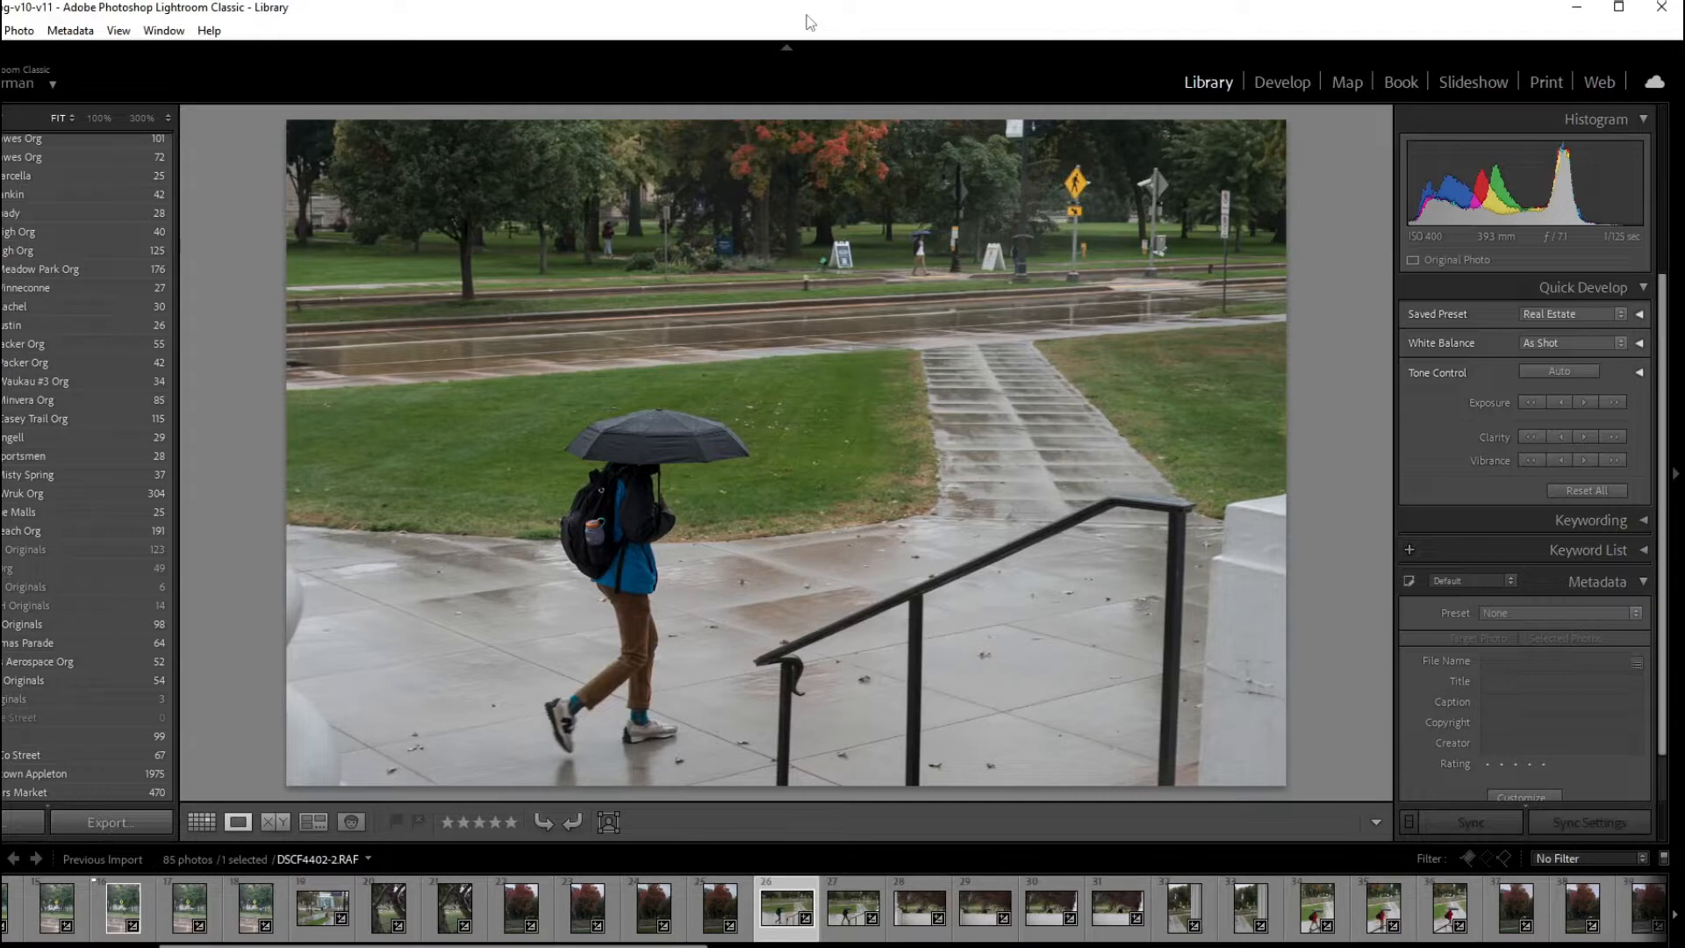
# Flag DSCF4408, the distant white umbrella beside the large white column, as a pick
pyautogui.press('Right')
pyautogui.press('Right')
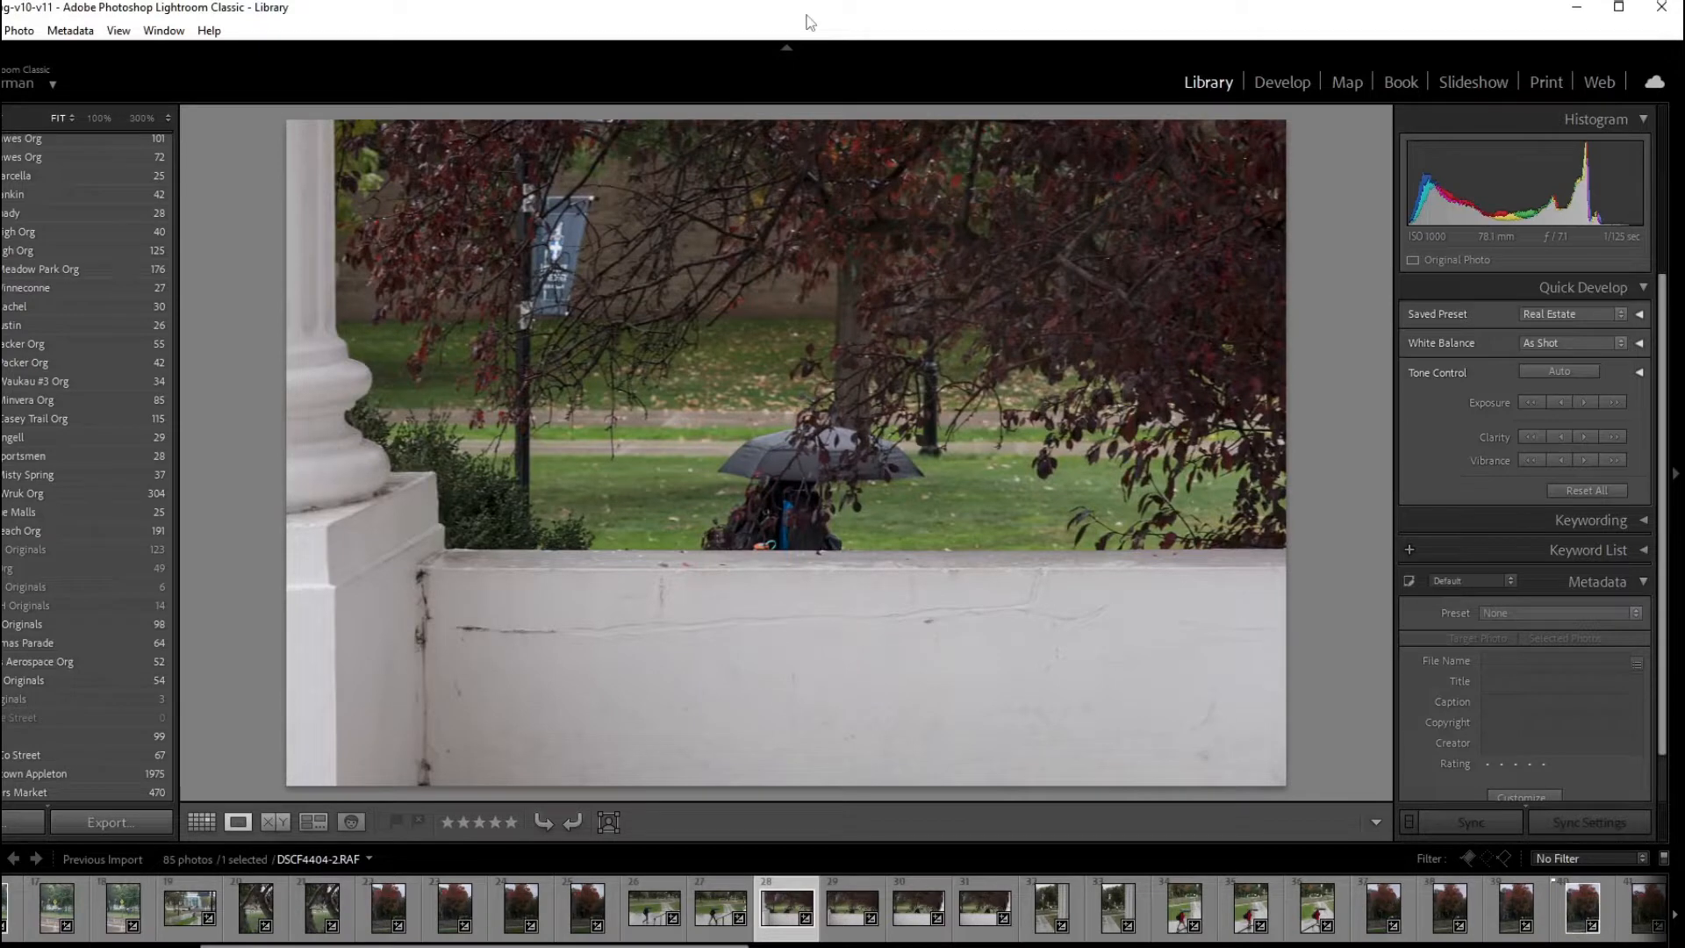
pyautogui.press('Right')
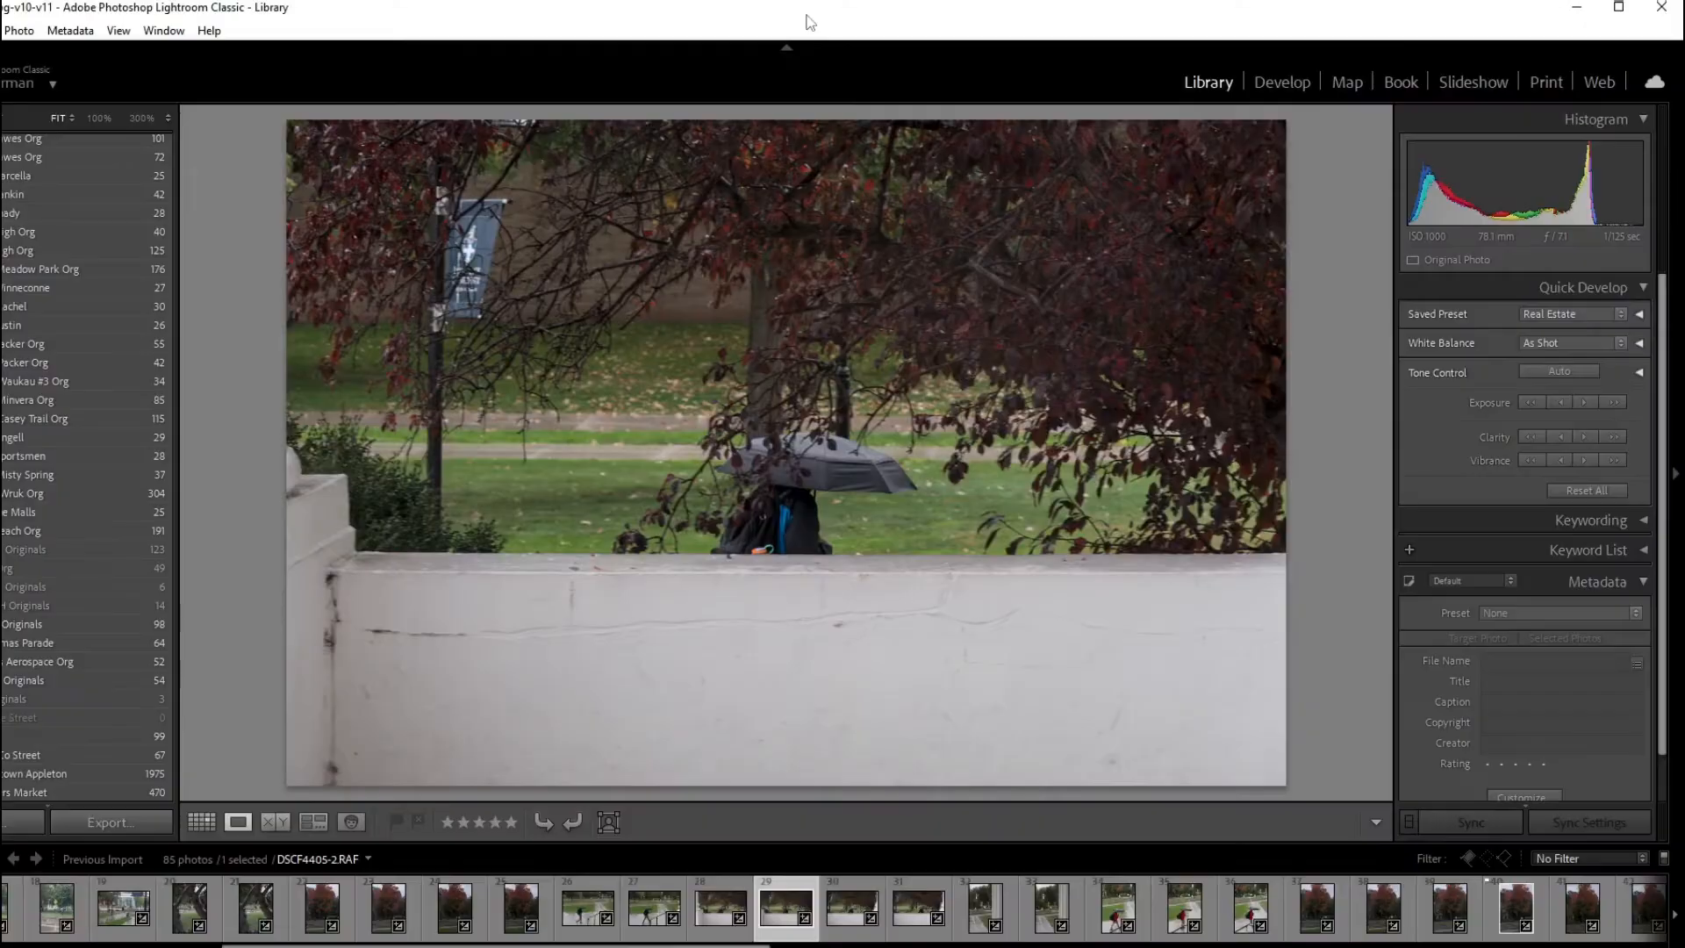
pyautogui.press('Right')
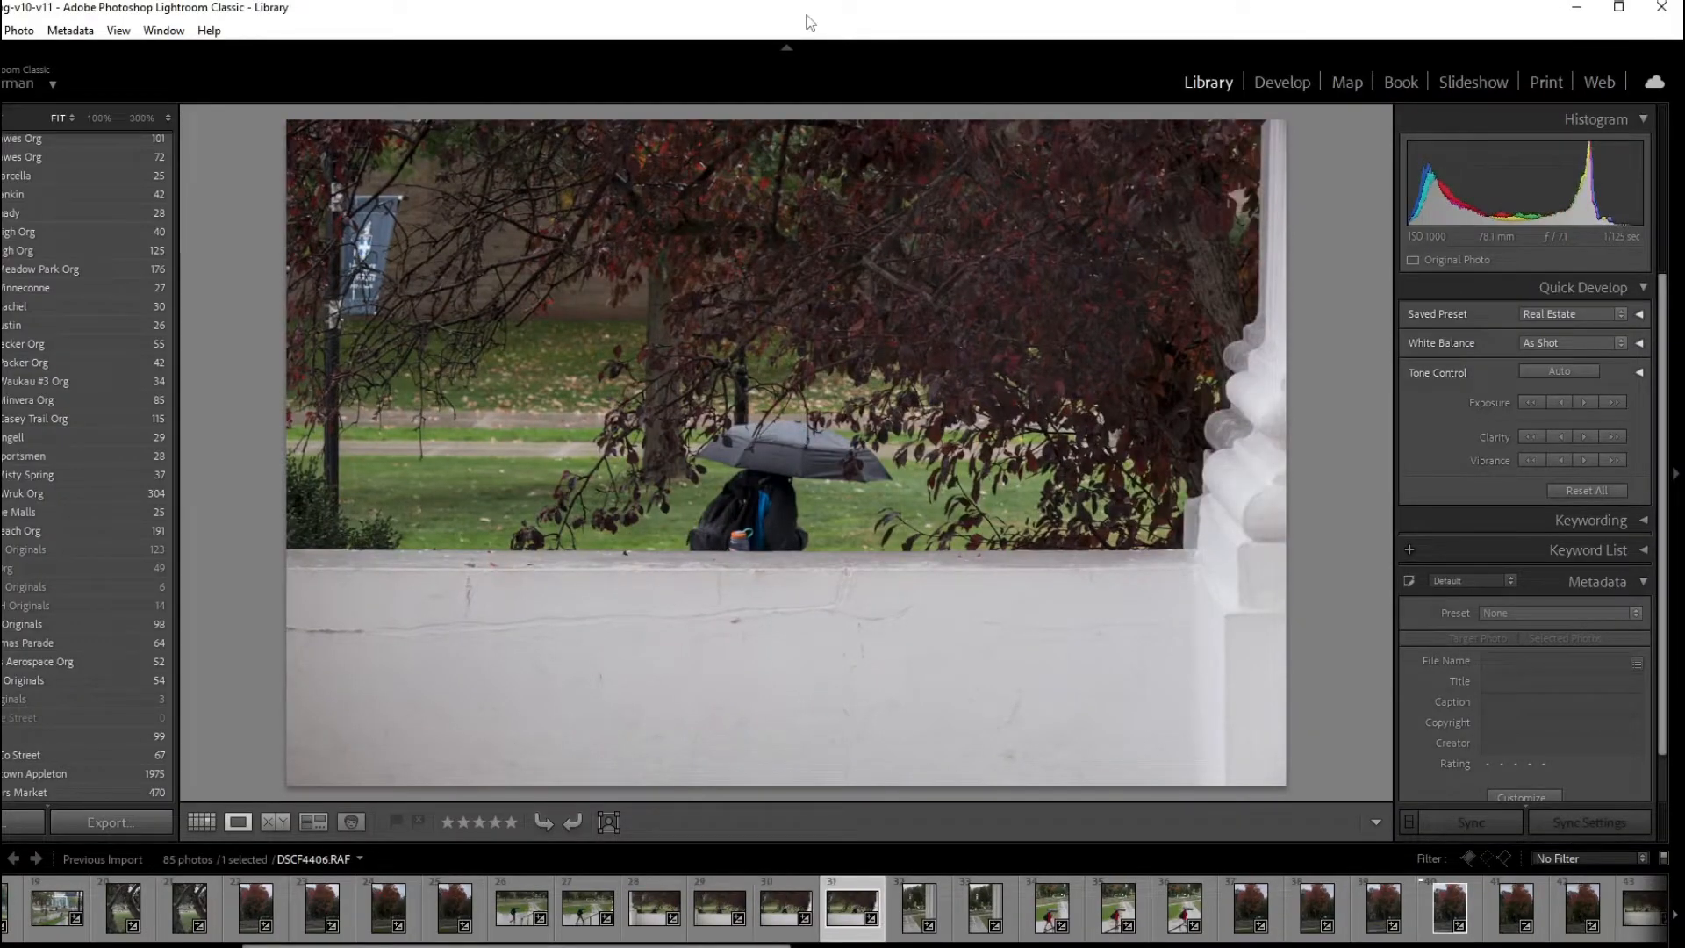
pyautogui.press('Right')
pyautogui.press('Right')
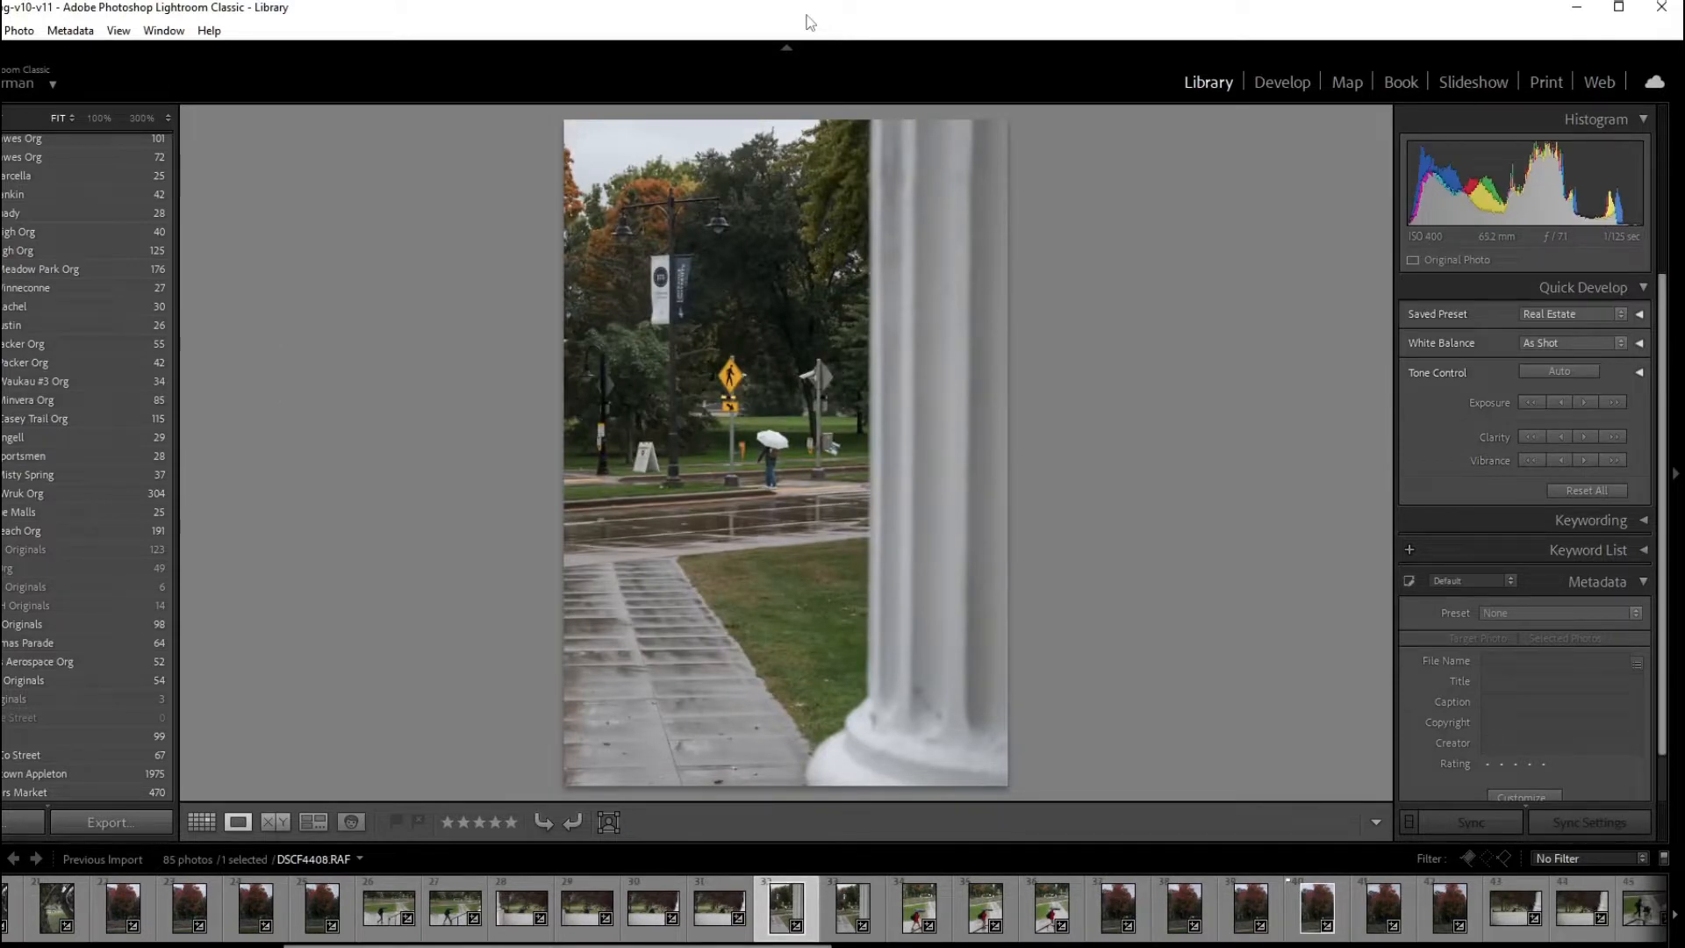
pyautogui.press('p')
# Flag the red maple photo with the white umbrella, DSCF4416, as a pick
pyautogui.press('Right')
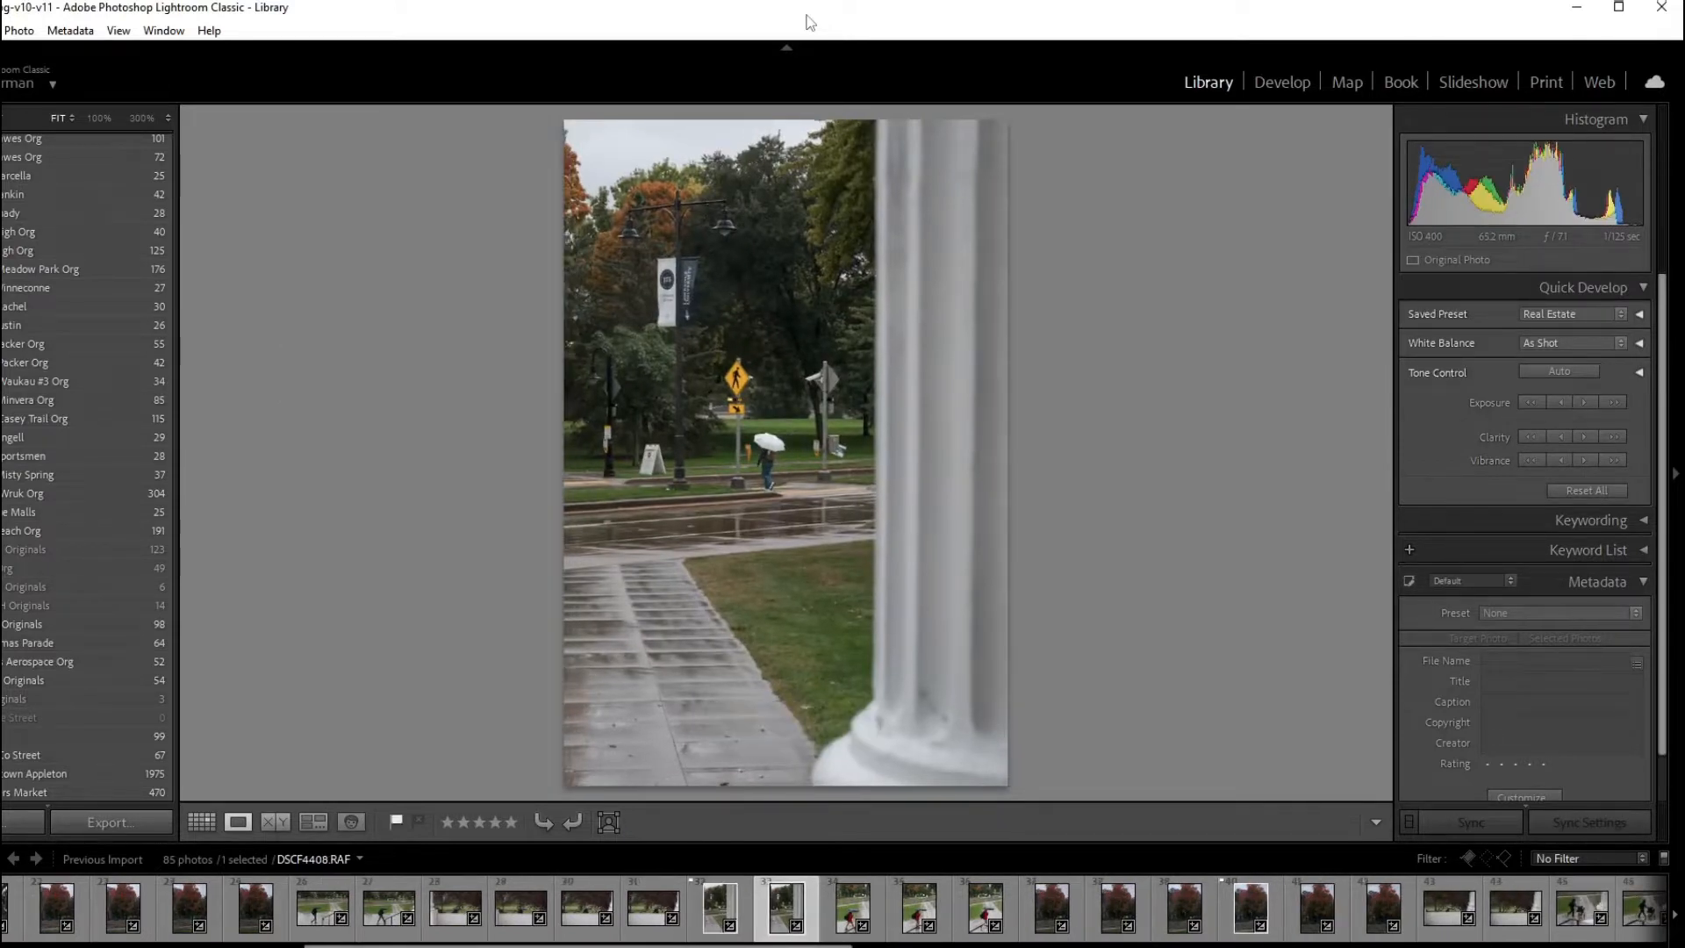
pyautogui.press('Right')
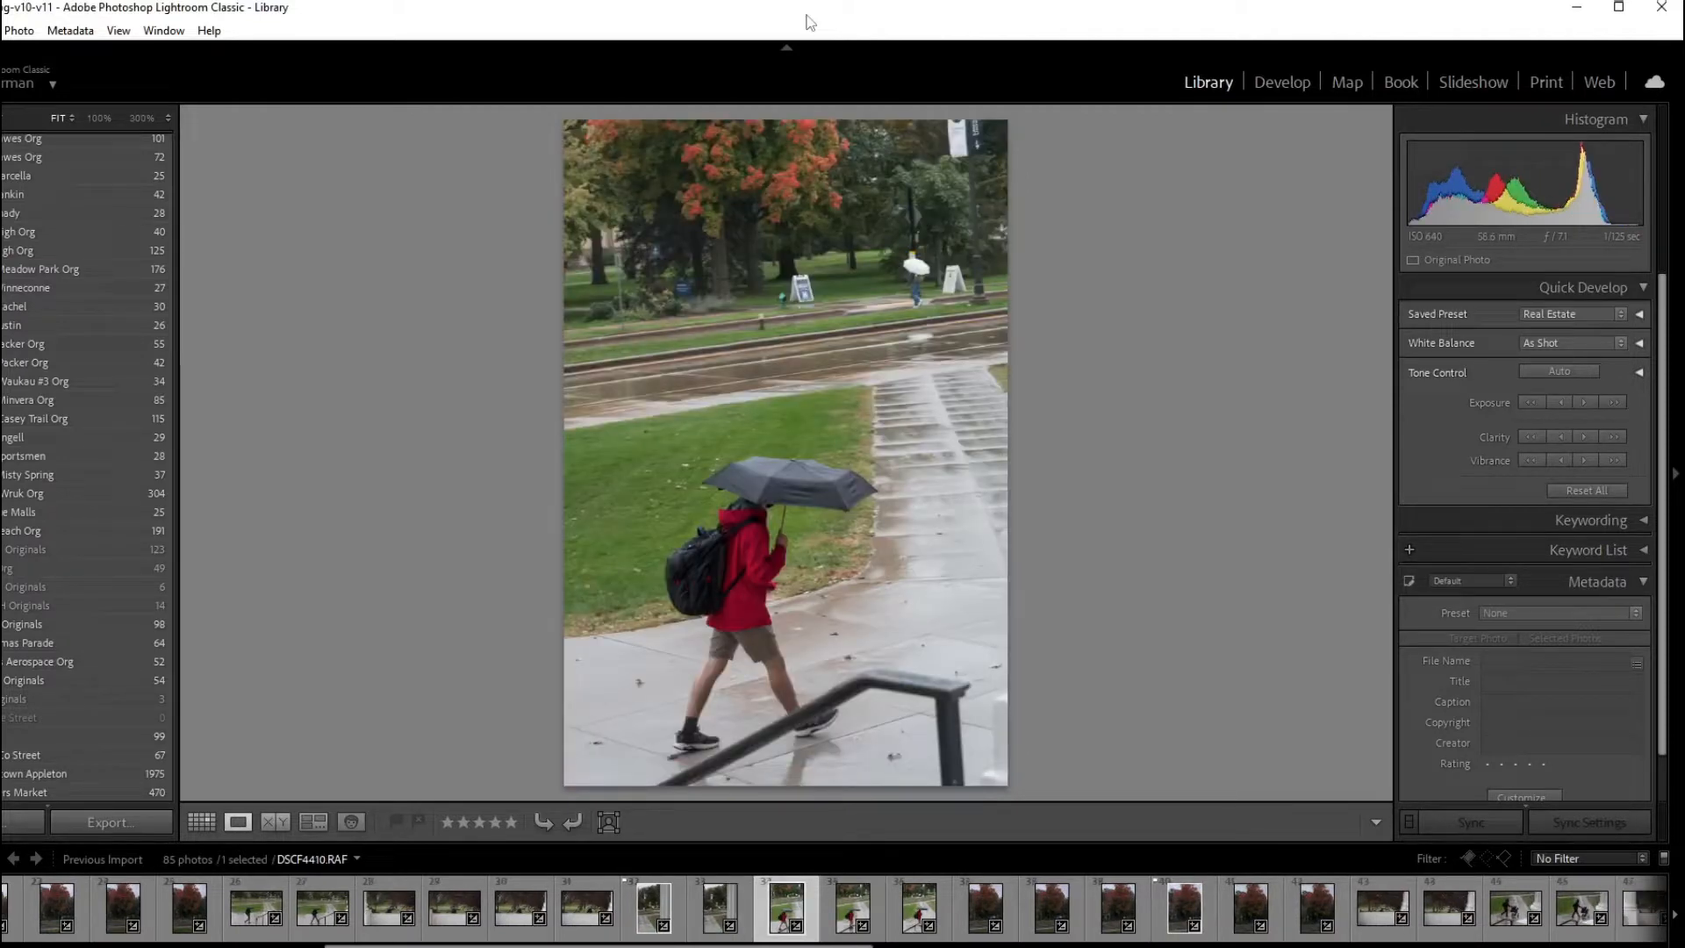
pyautogui.press('Right')
pyautogui.press('Right')
pyautogui.press('Right')
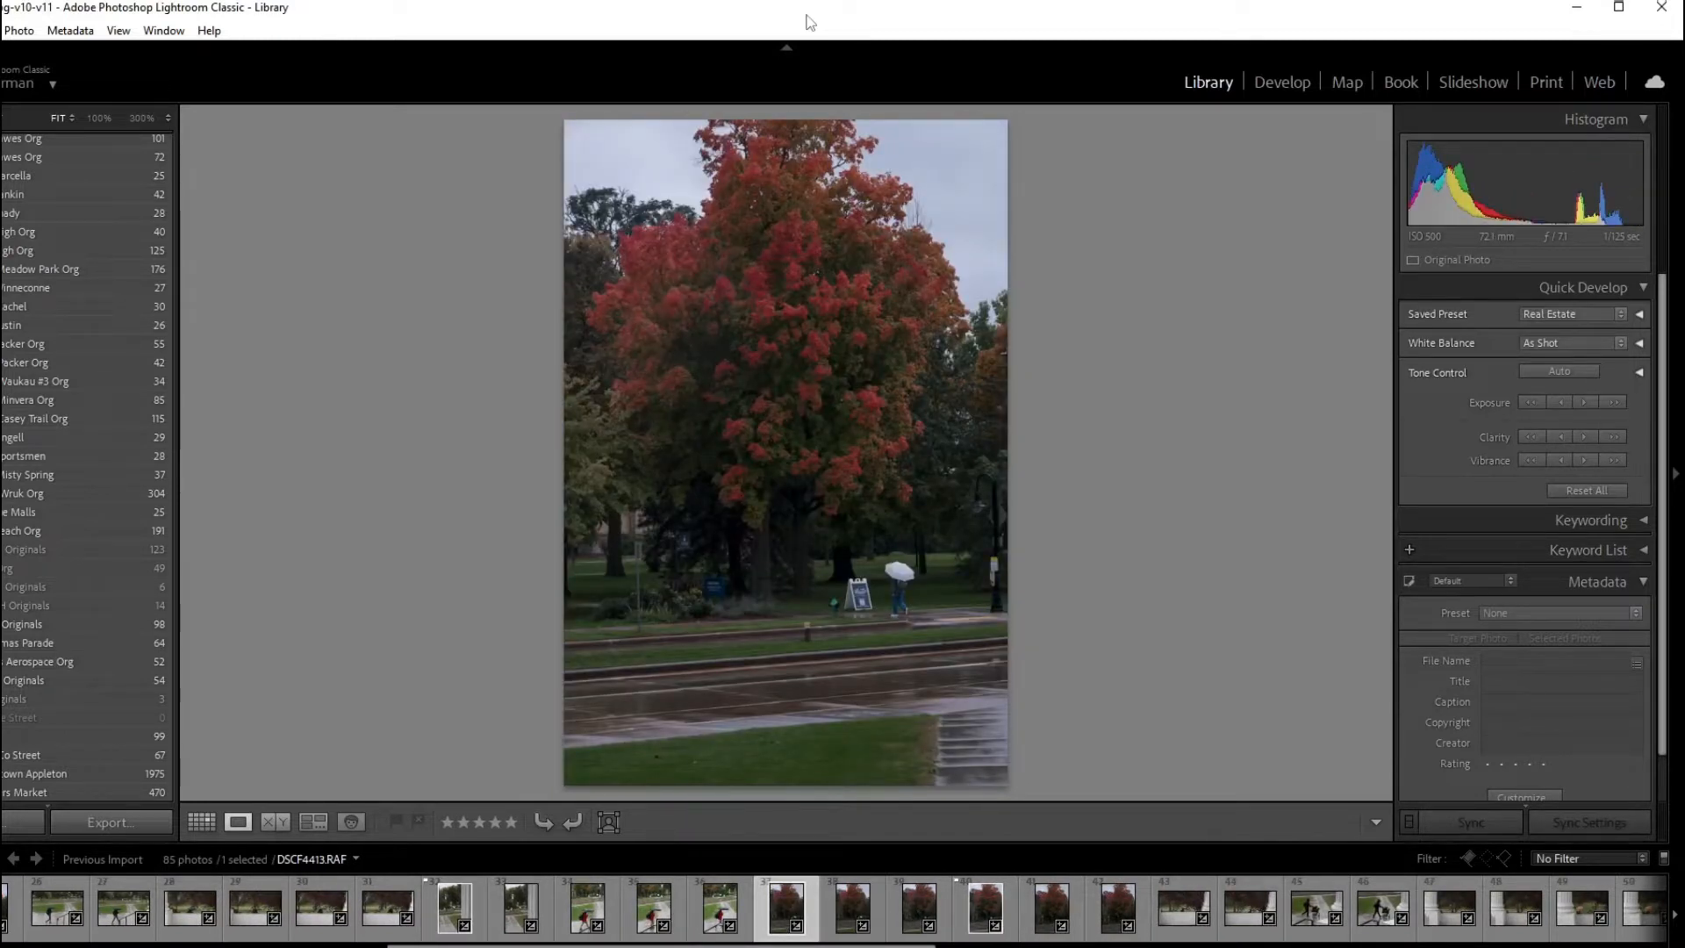
pyautogui.press('Right')
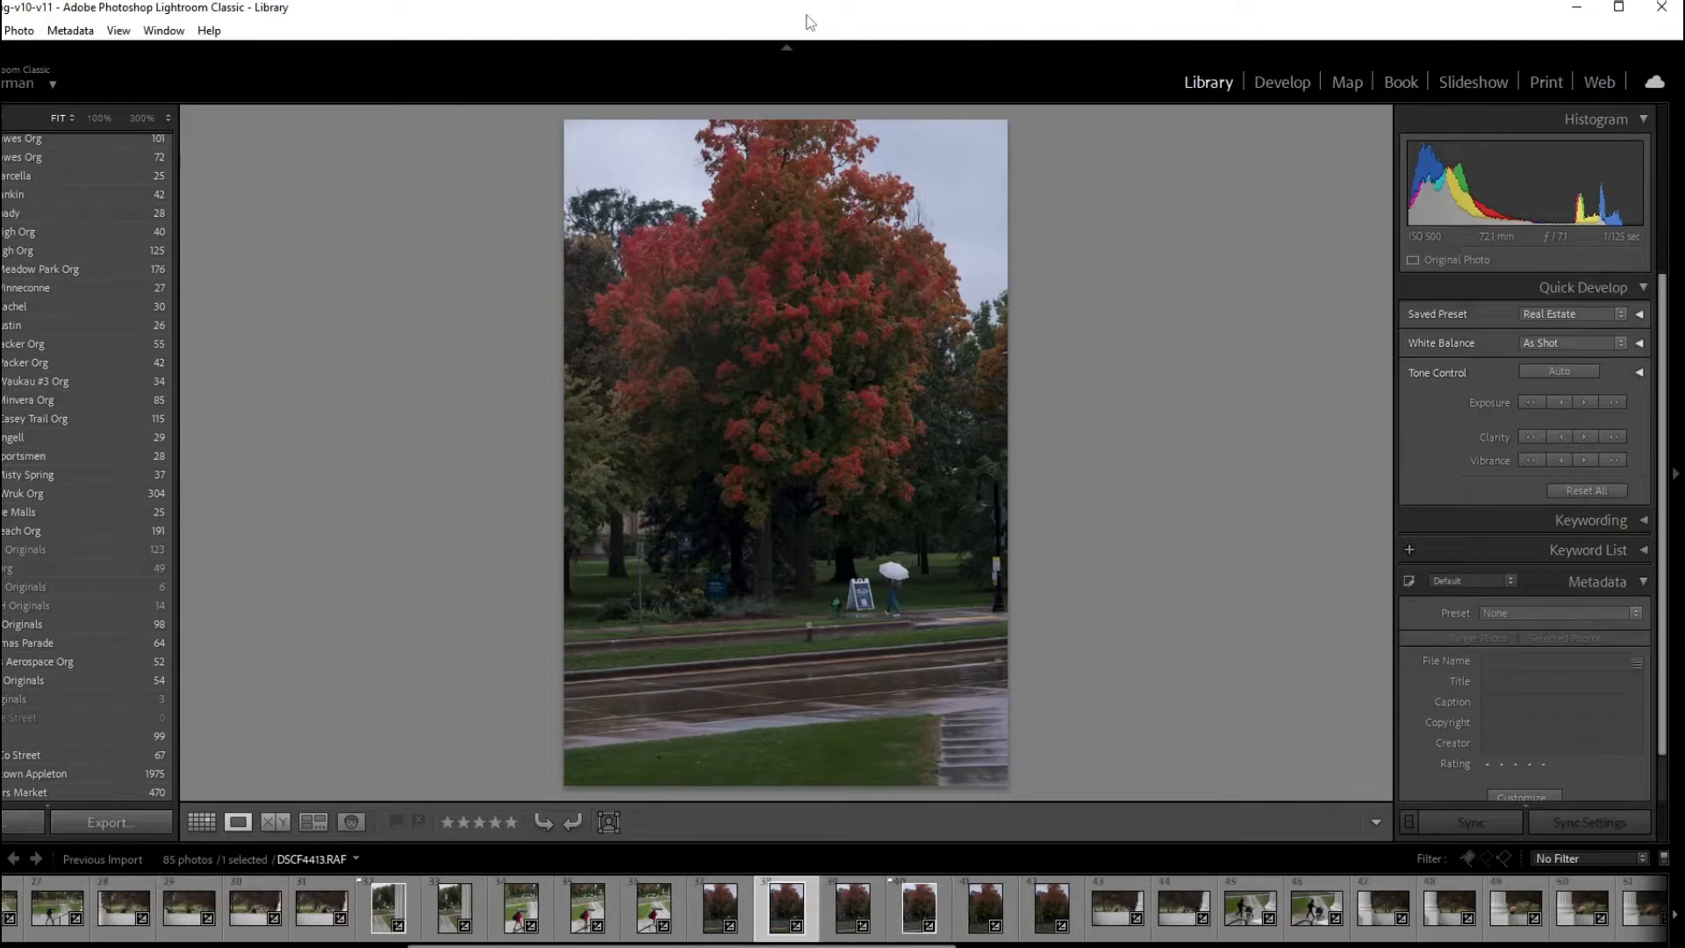
pyautogui.press('Right')
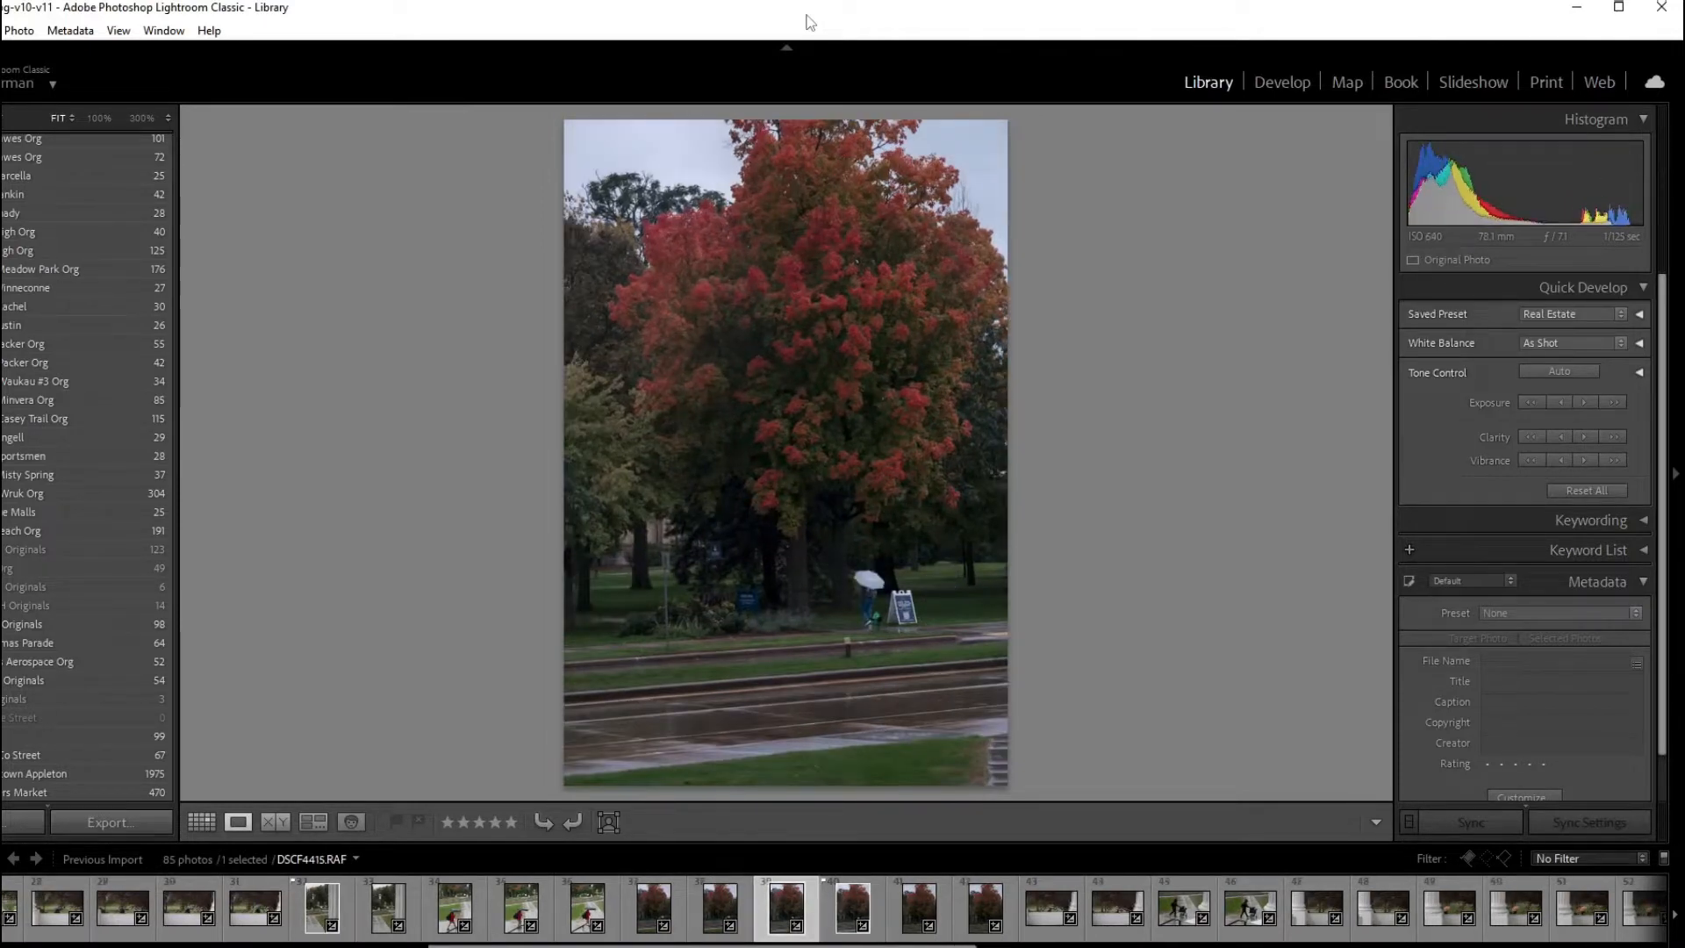
pyautogui.press('Right')
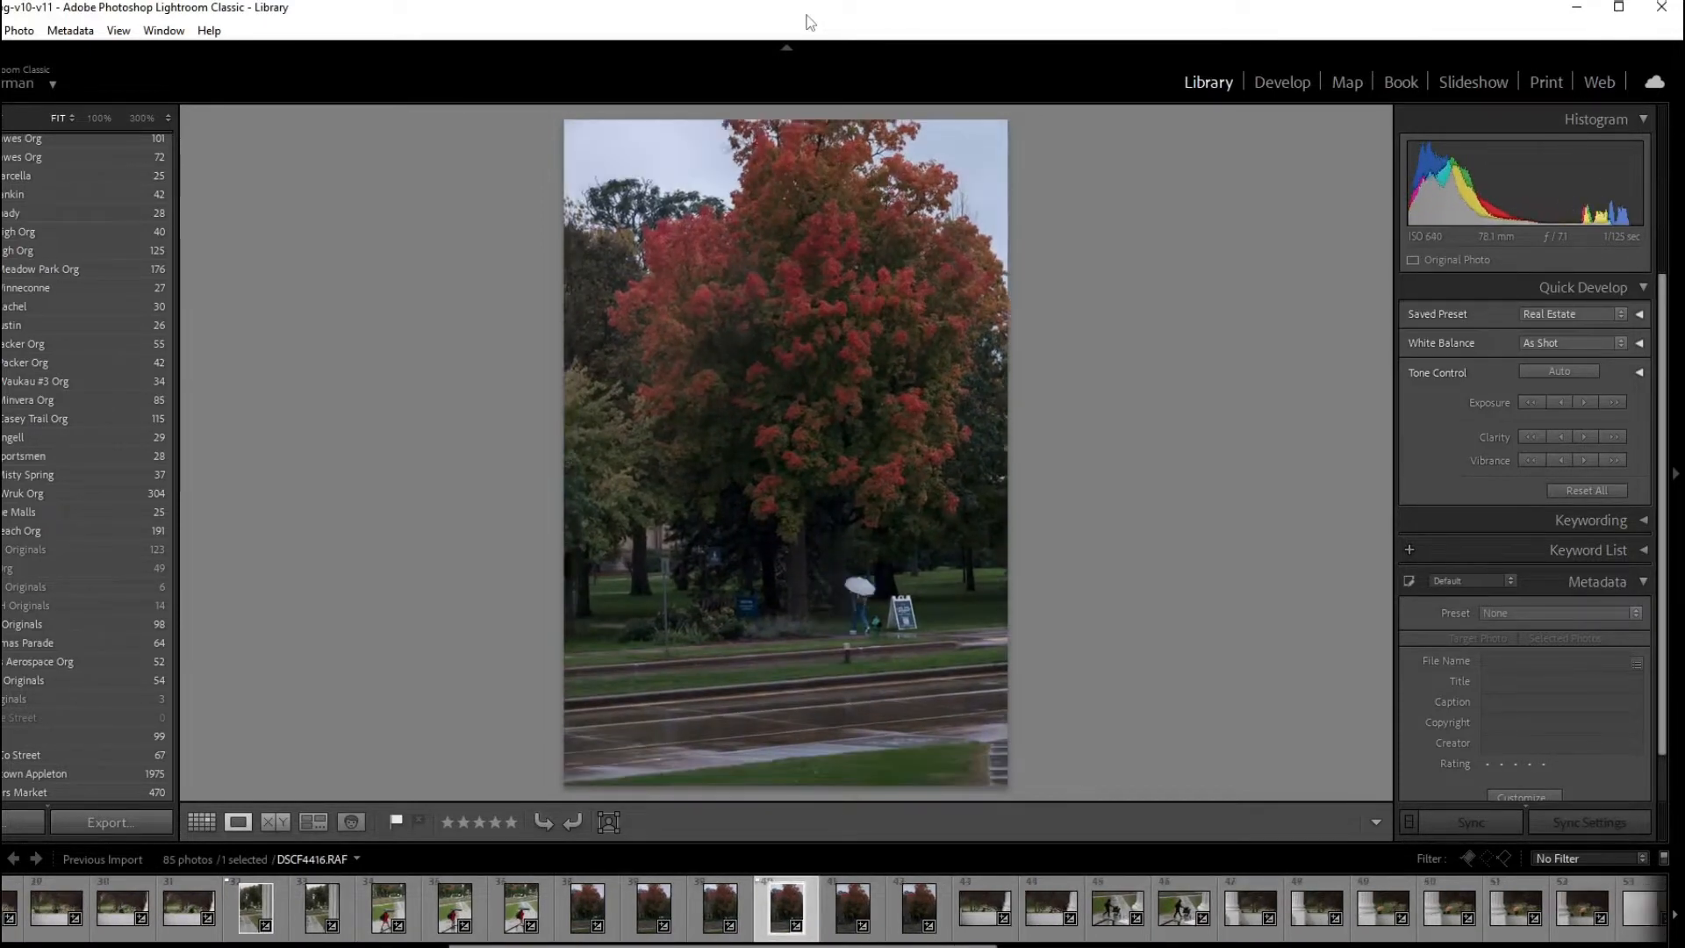
pyautogui.press('p')
# Flag DSCF4423, the umbrella walker between the white column and the tree trunk, as a pick
pyautogui.press('Right')
pyautogui.press('Right')
pyautogui.press('Right')
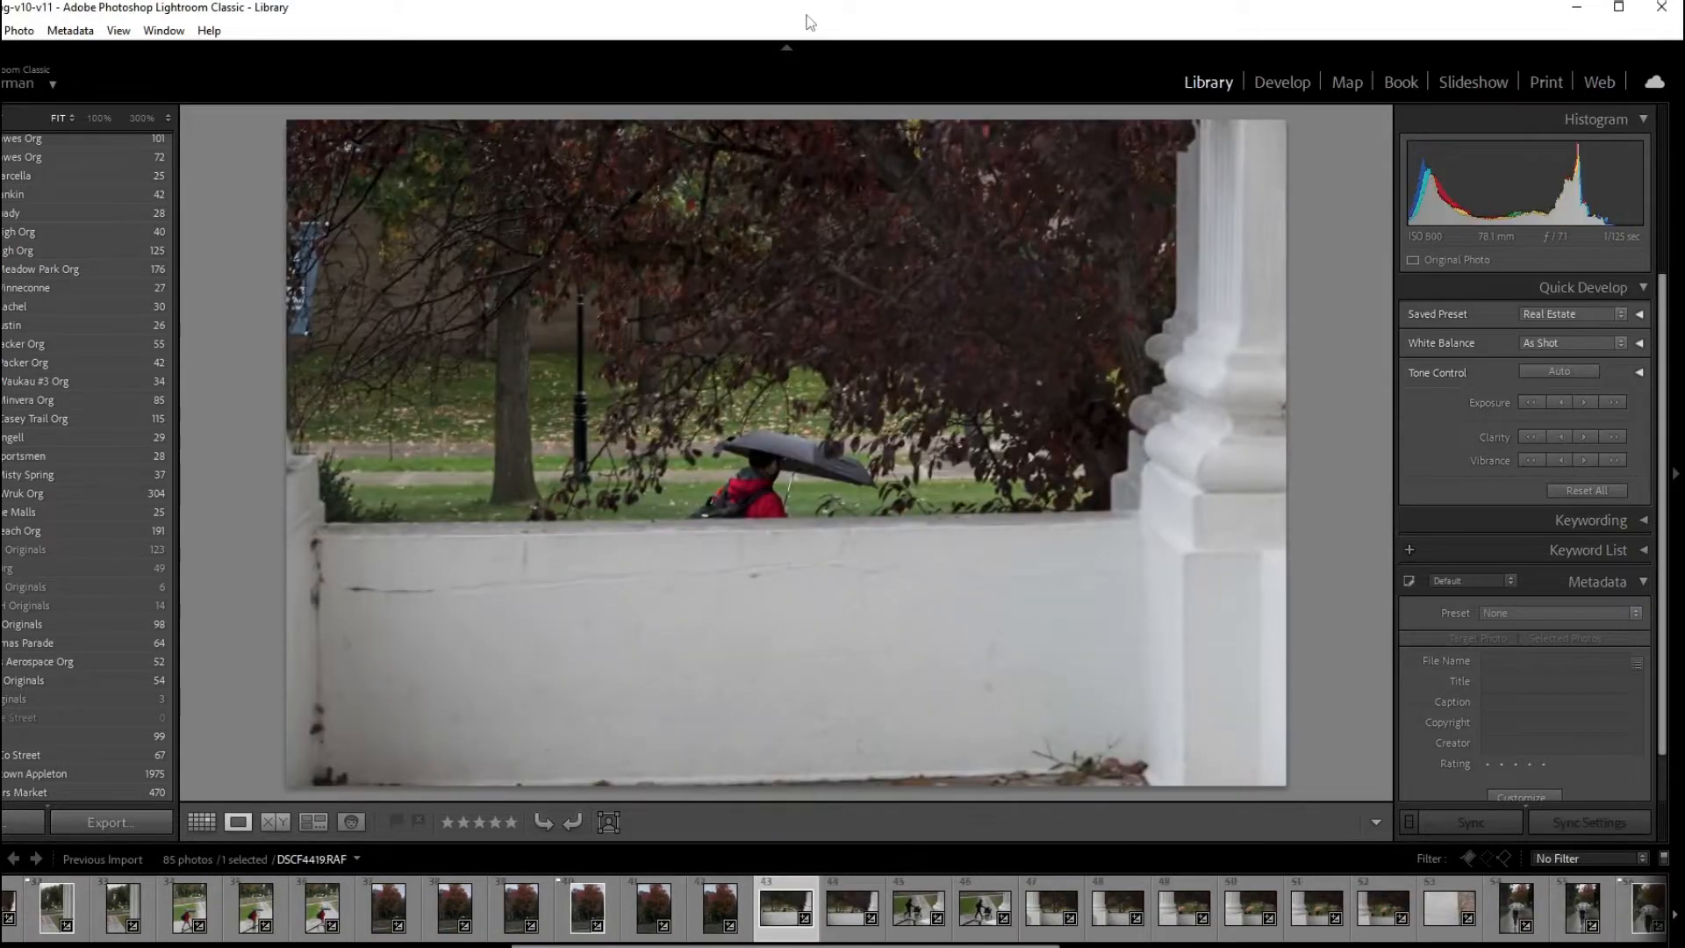
pyautogui.press('Right')
pyautogui.press('Right')
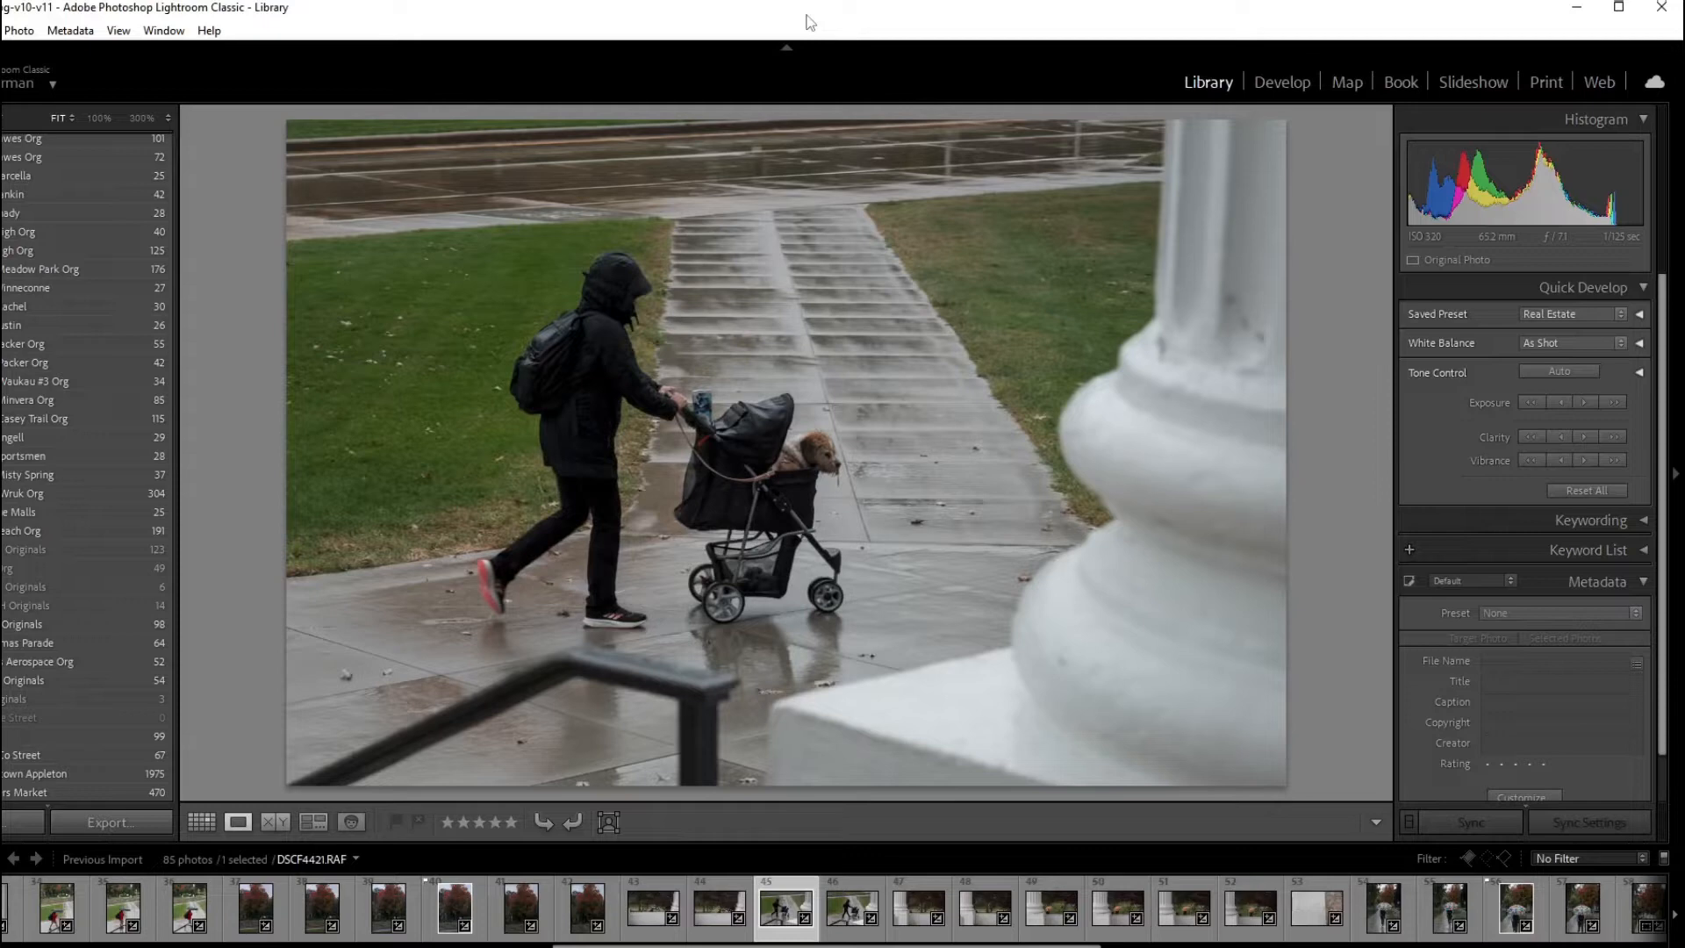
pyautogui.press('Right')
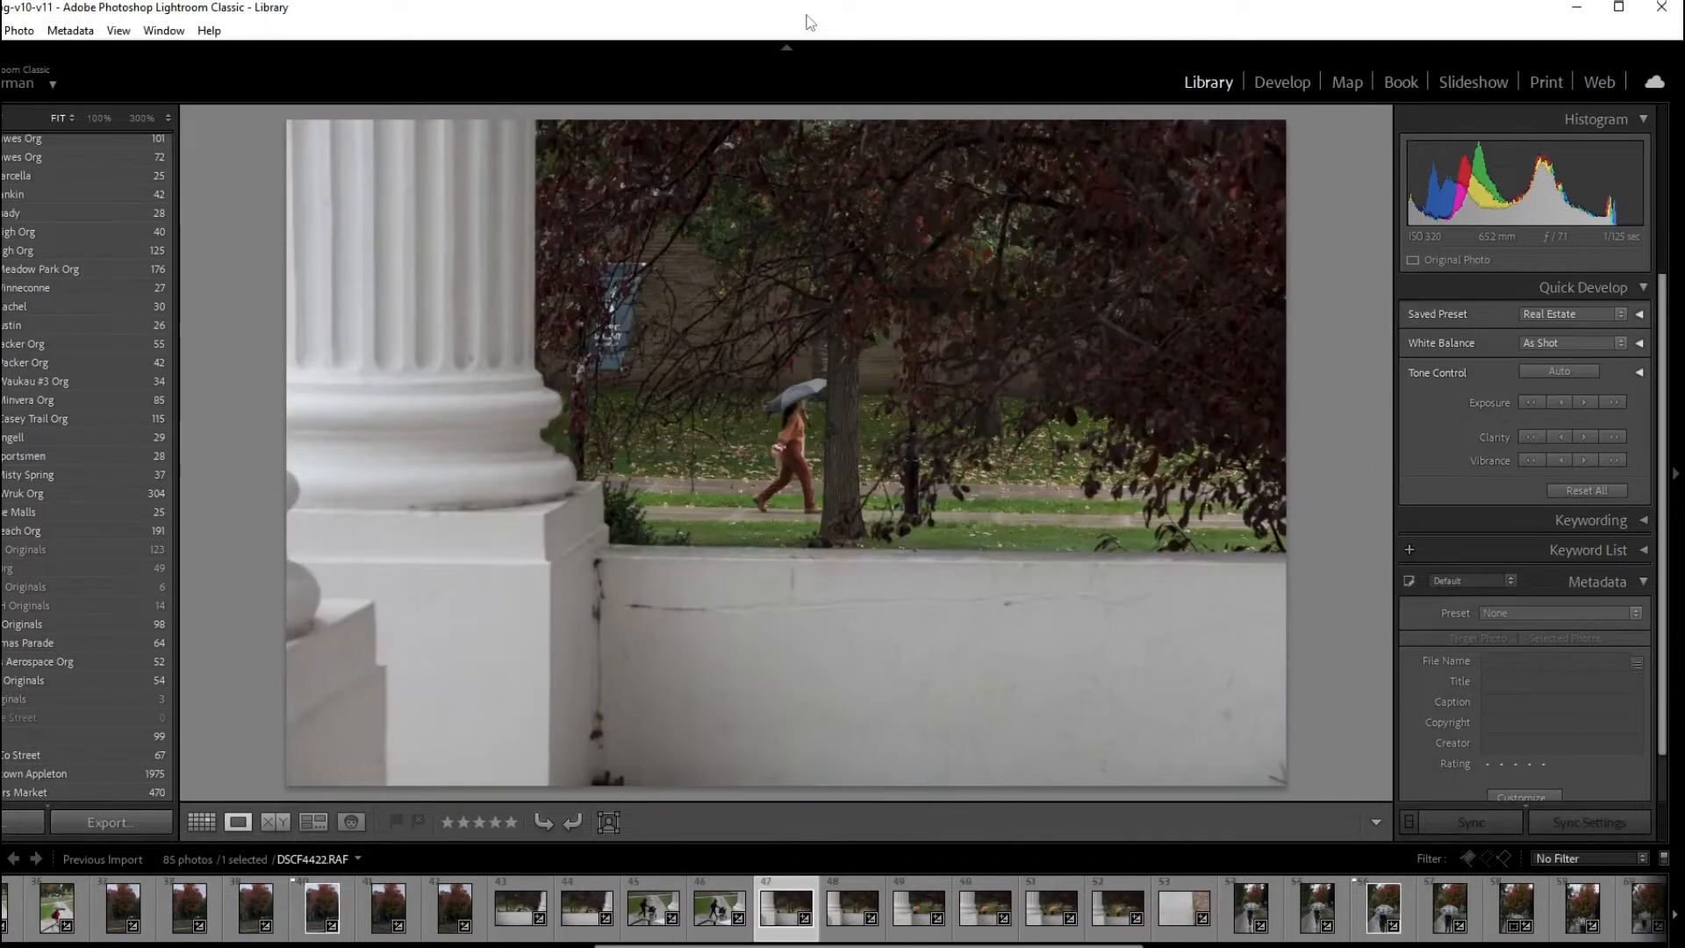
pyautogui.press('Right')
pyautogui.press('p')
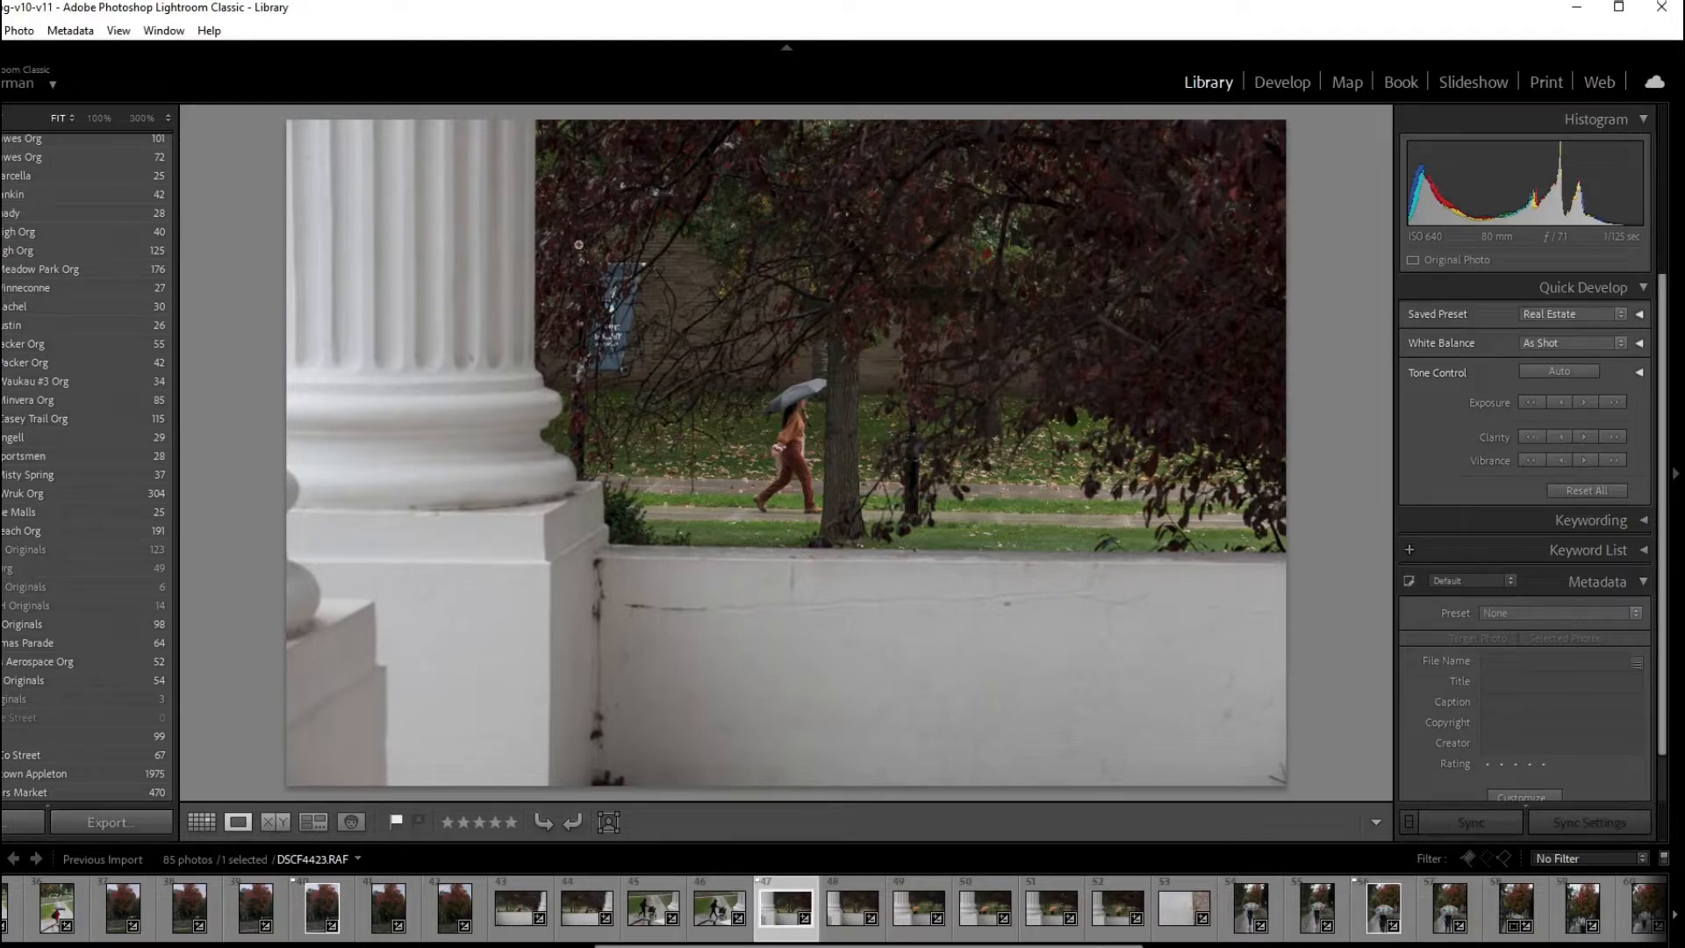
# Review the photos following DSCF4423 and flag the orange umbrella shot beside the white column at frame 51 as a pick
pyautogui.press('Right')
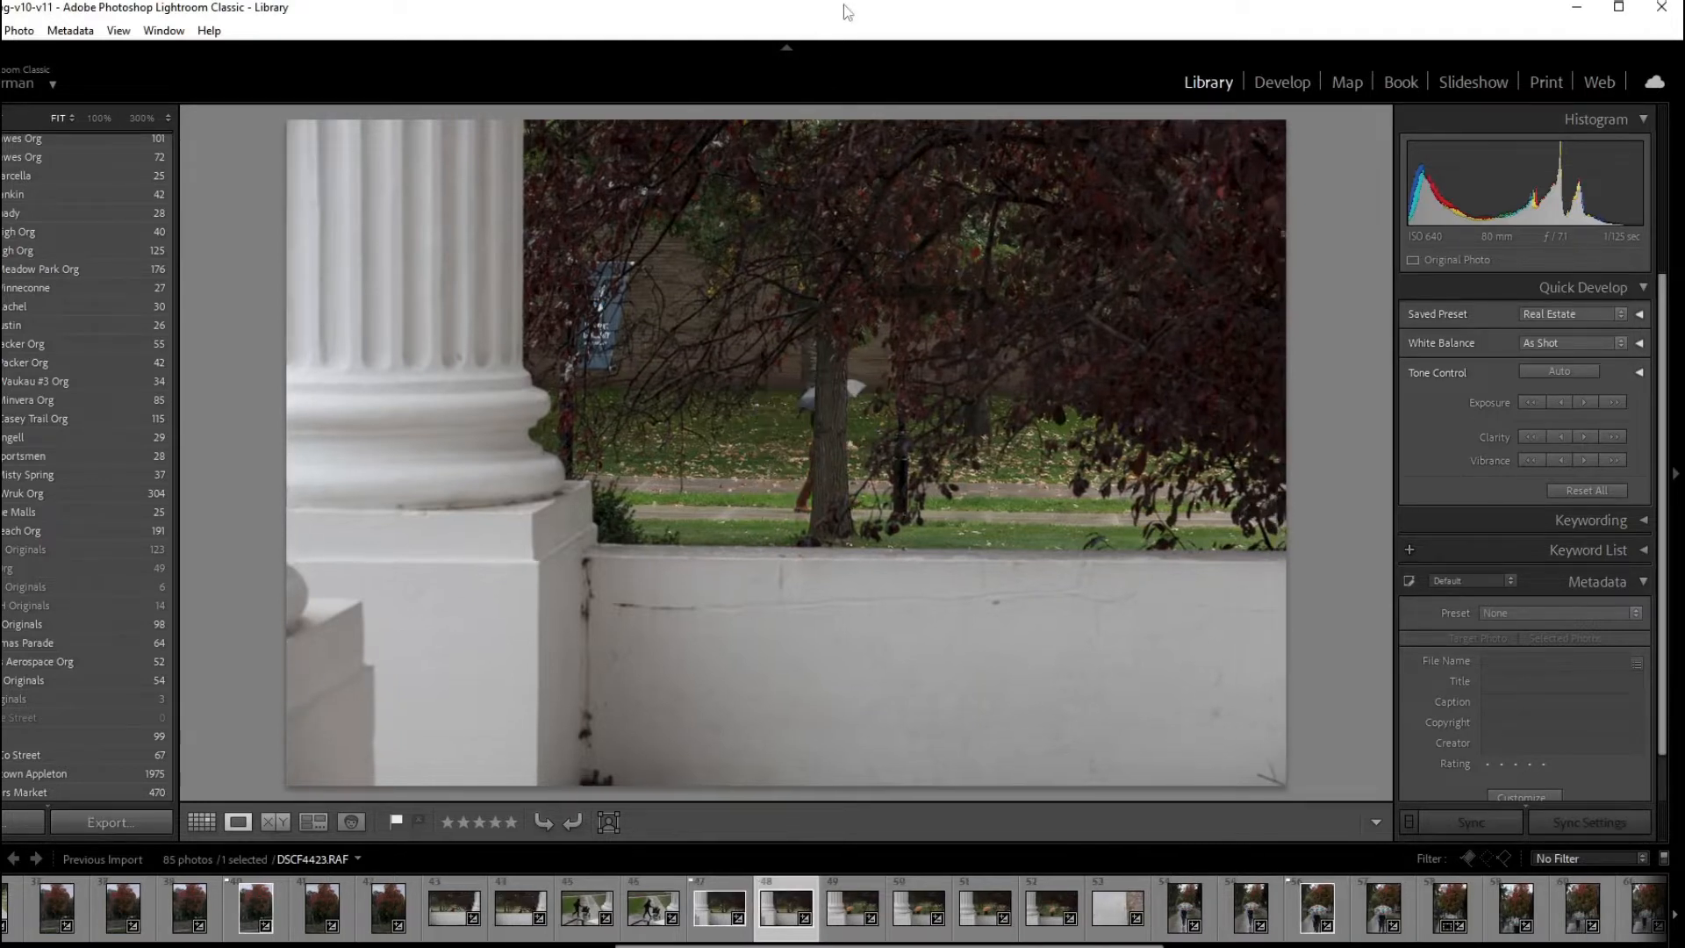
pyautogui.press('Right')
pyautogui.press('Right')
pyautogui.press('Right')
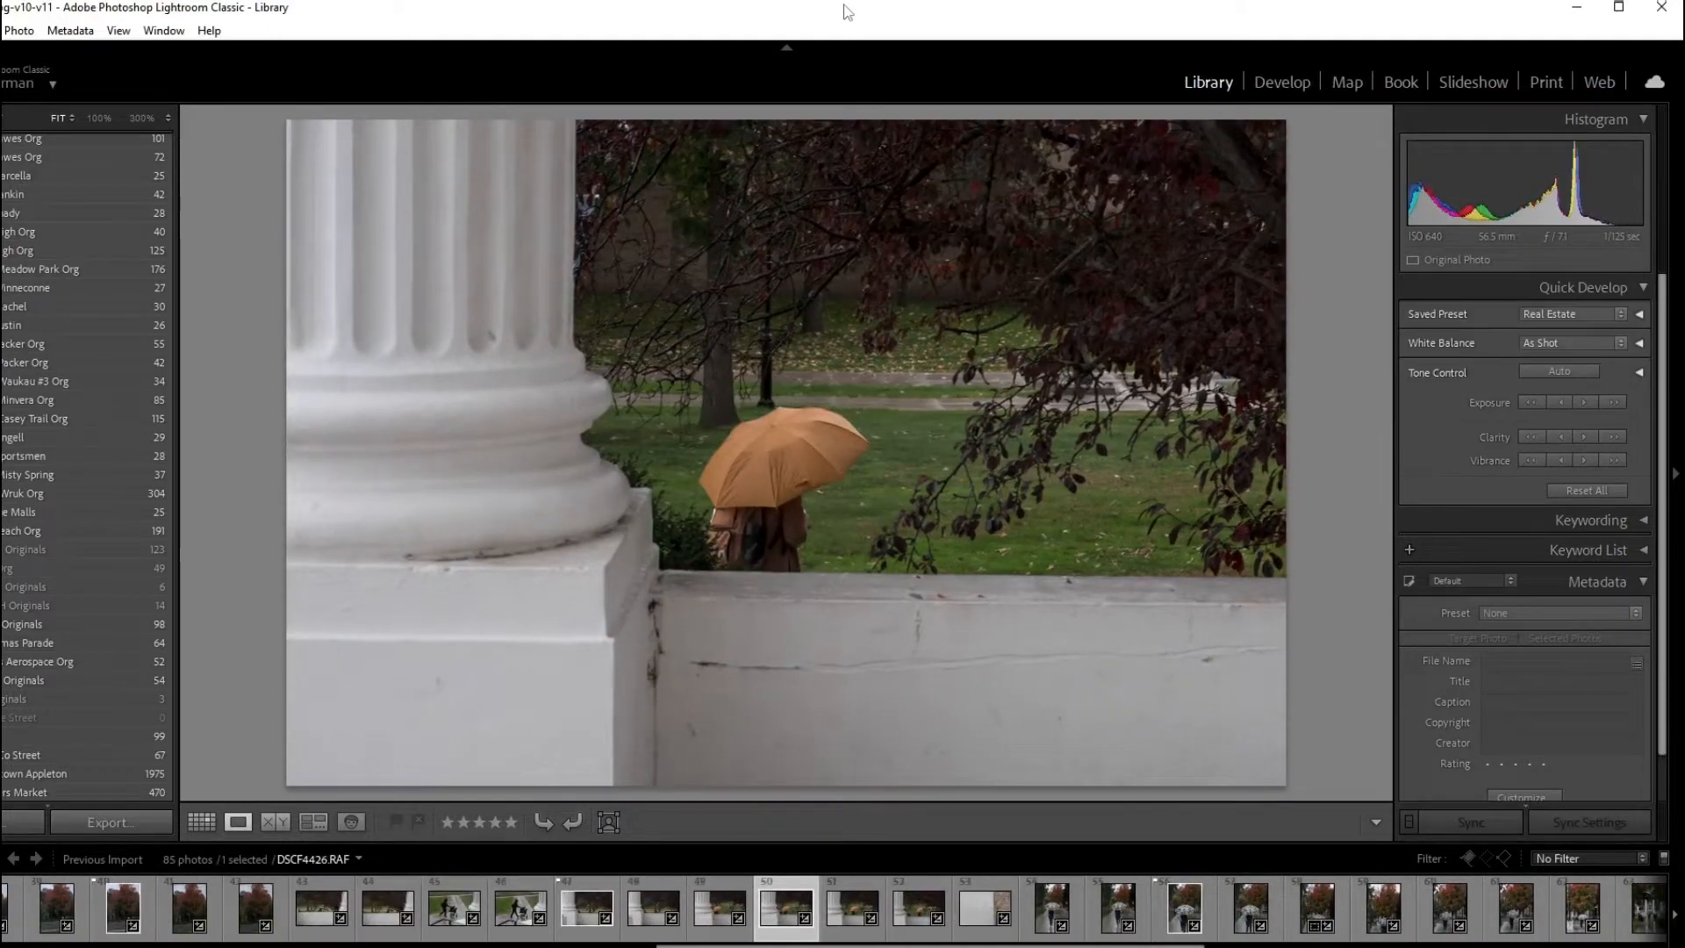
pyautogui.press('Right')
pyautogui.press('Right')
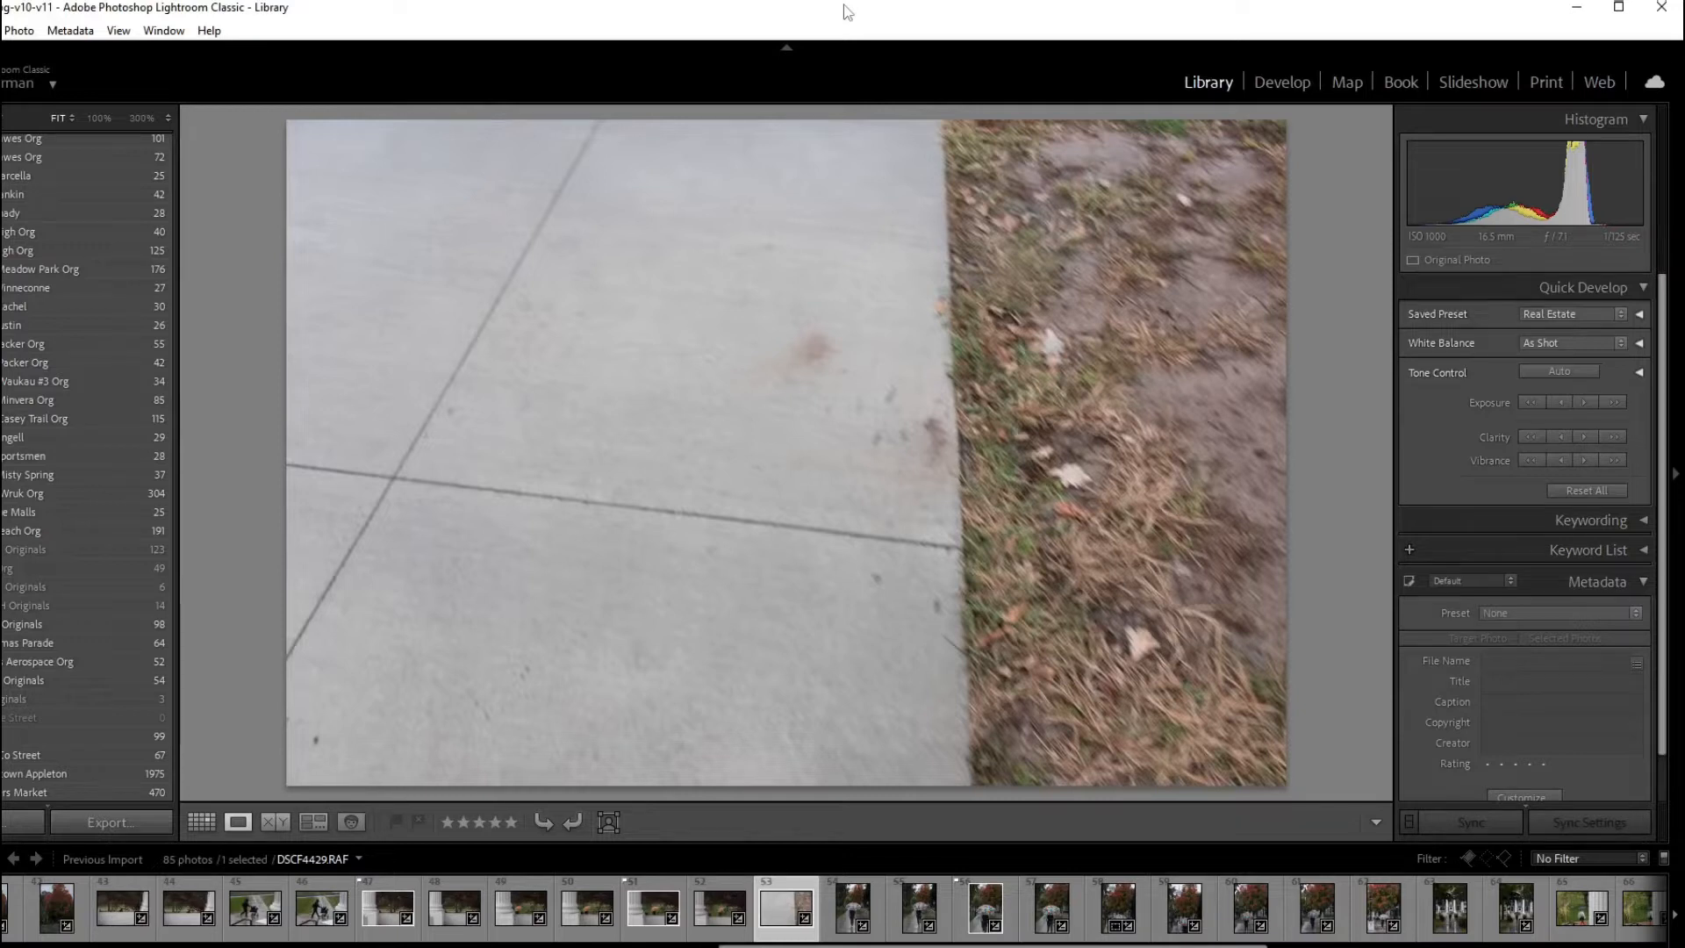
# Compare the multicoloured umbrella shots on the wet walkway and flag DSCF4432, the closer walking frame, as a pick
pyautogui.press('Right')
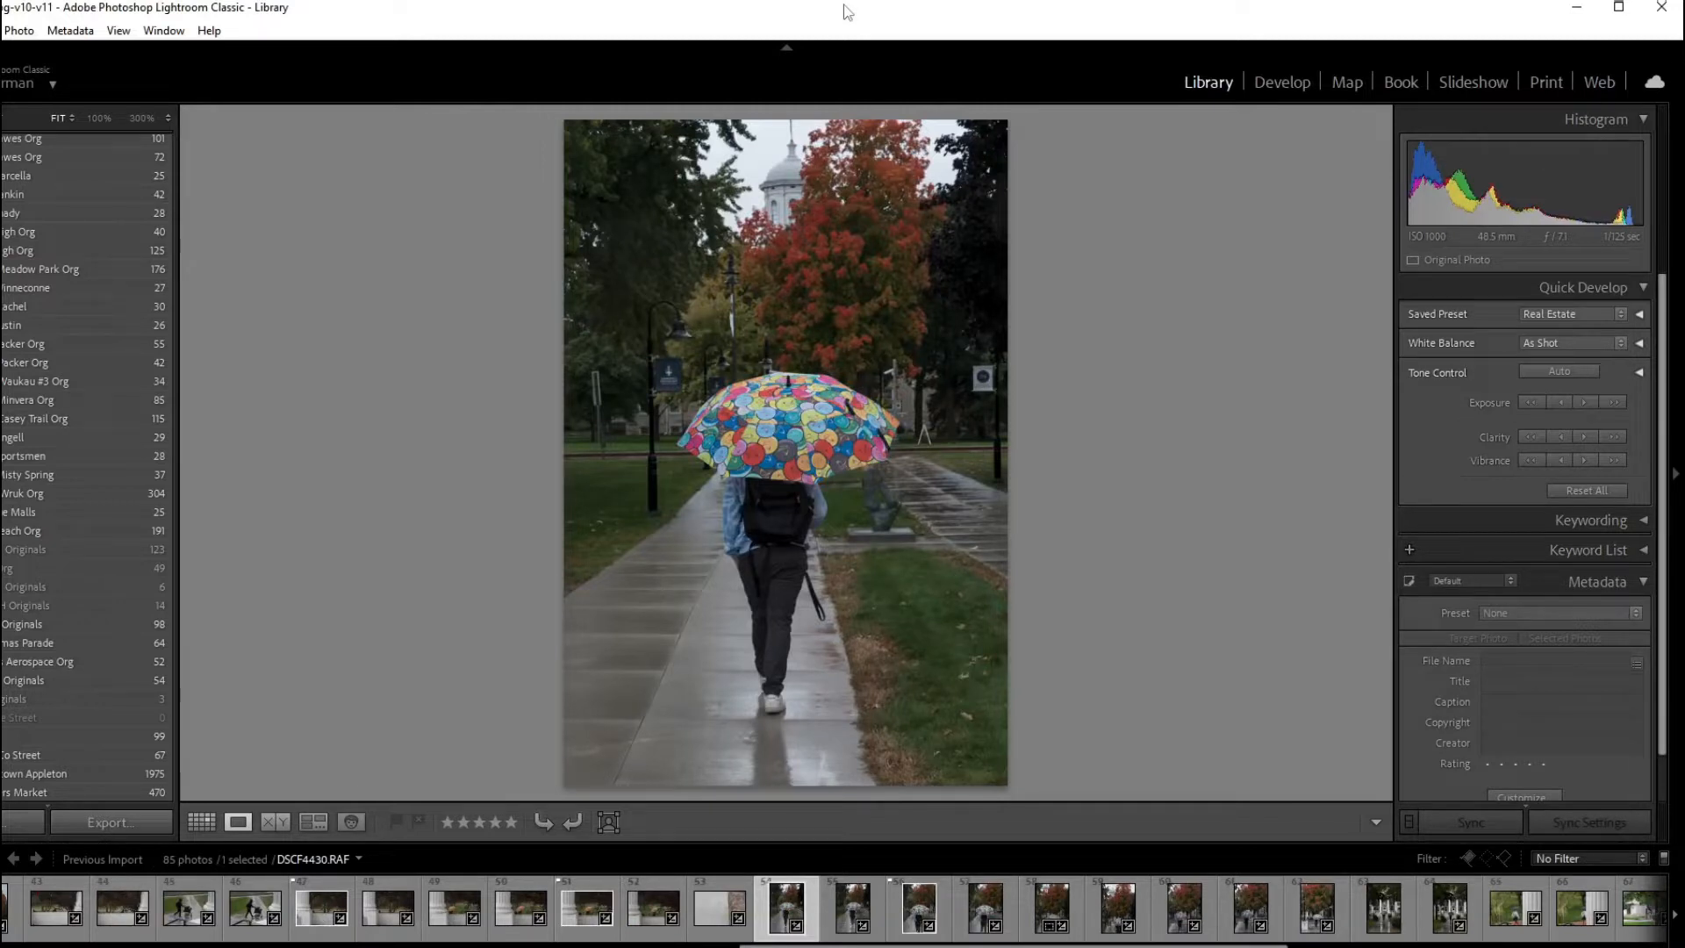
pyautogui.press('Right')
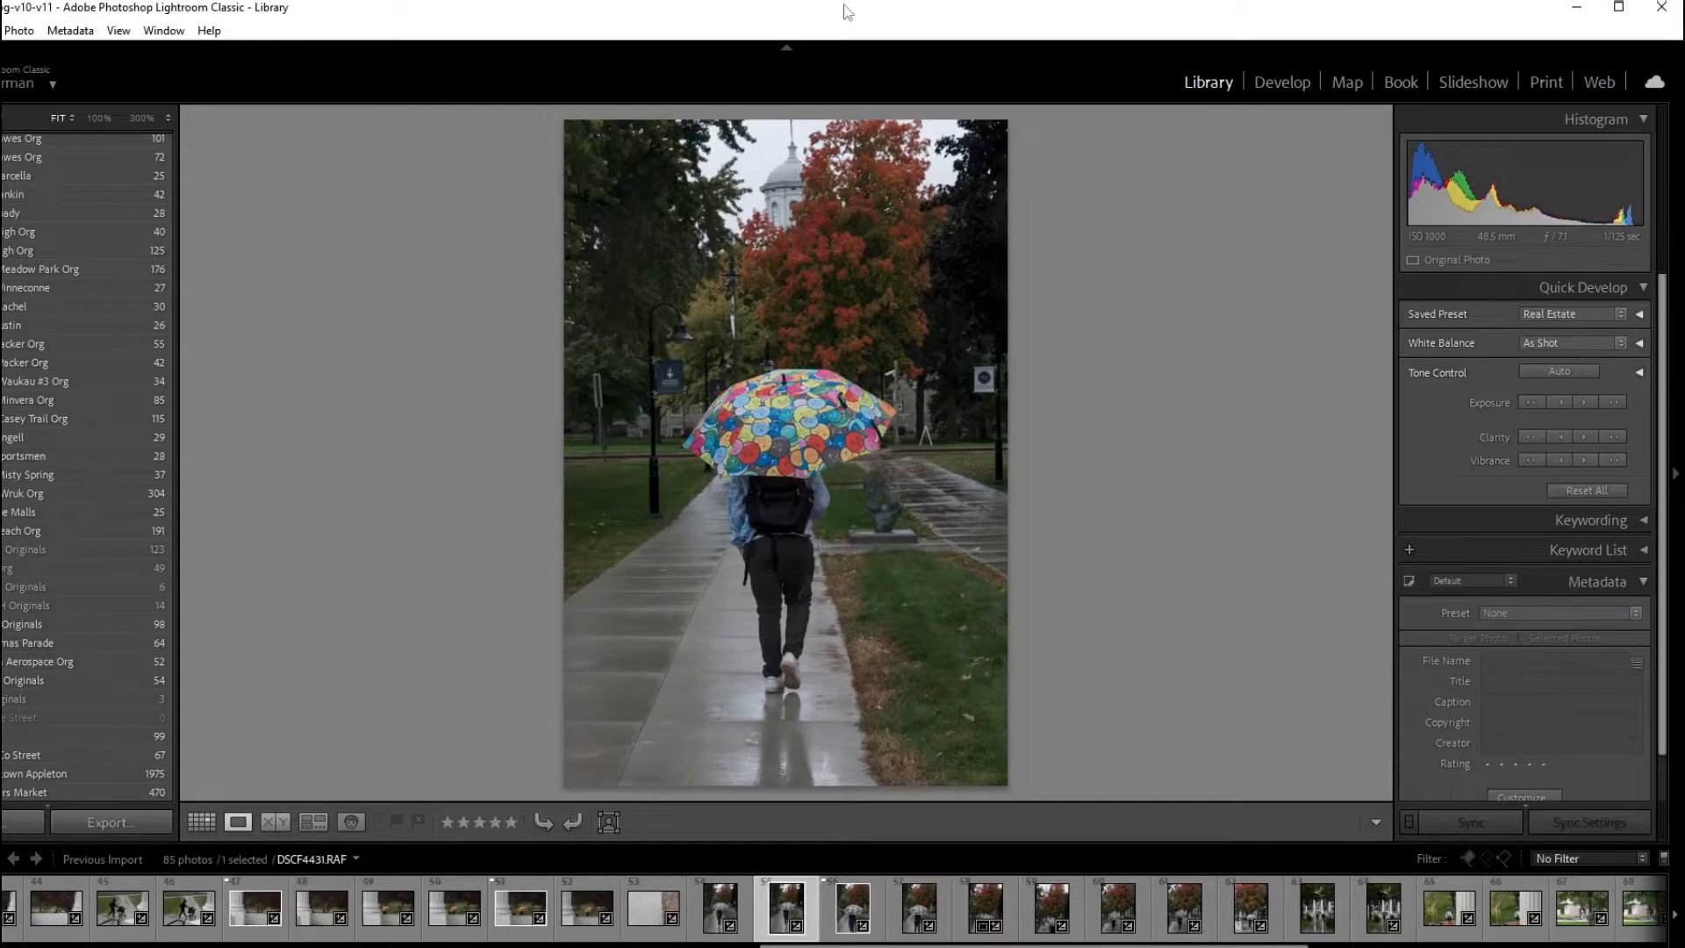
pyautogui.press('Right')
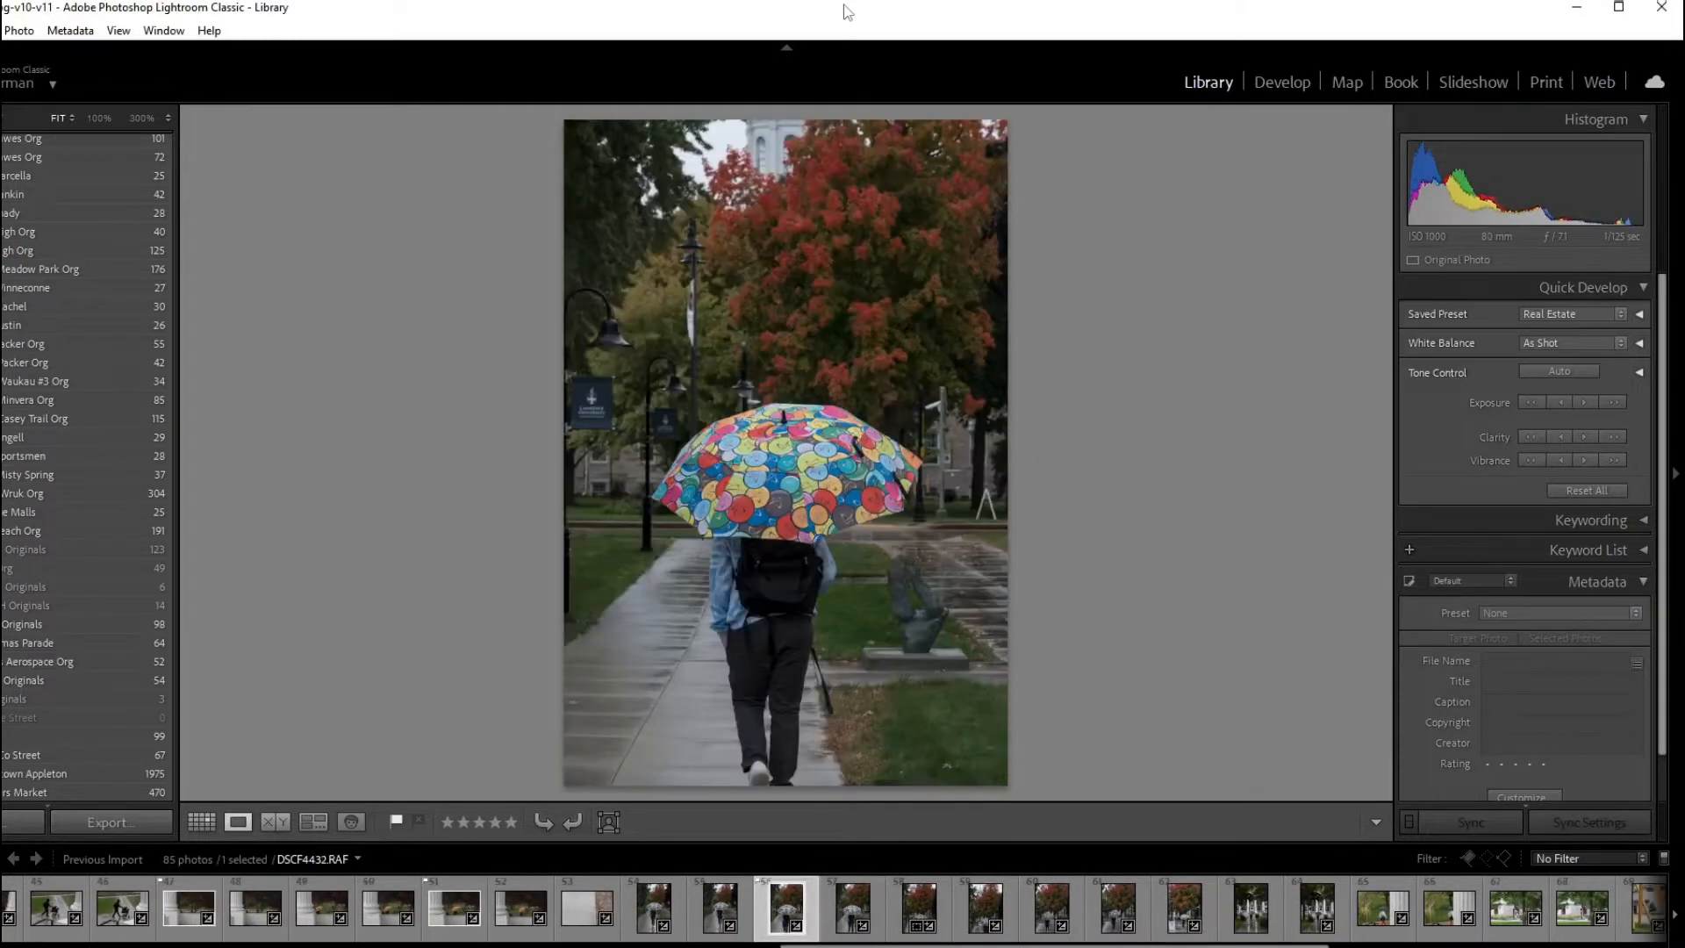
pyautogui.press('Right')
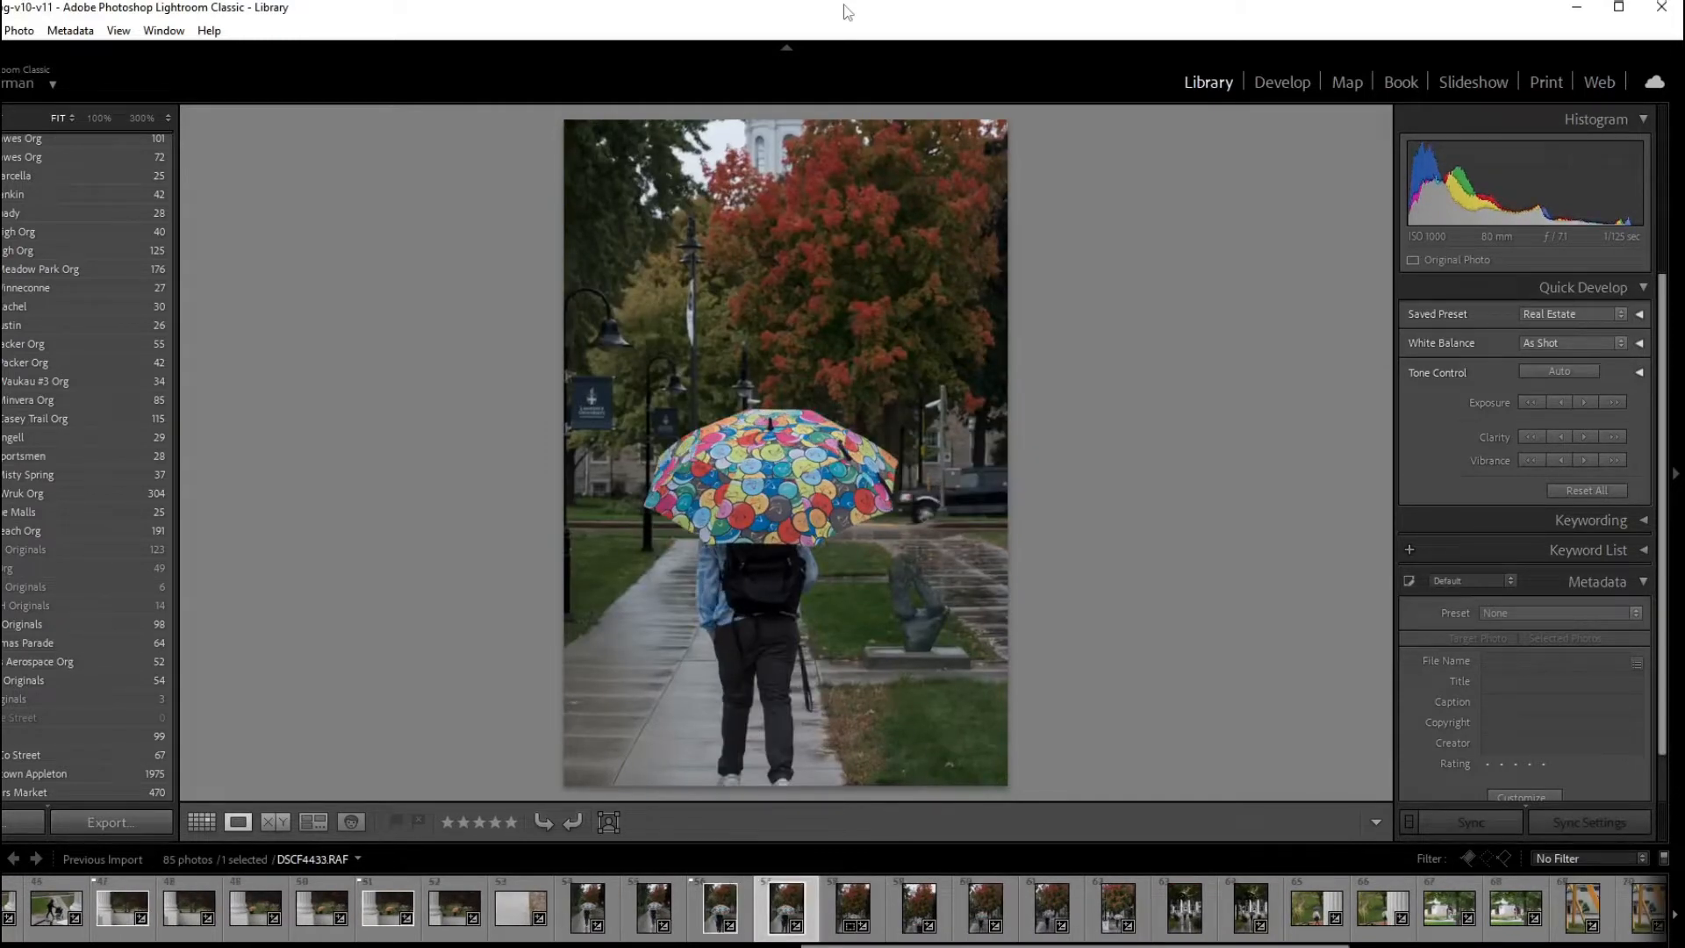
pyautogui.press('Left')
pyautogui.press('p')
pyautogui.press('Right')
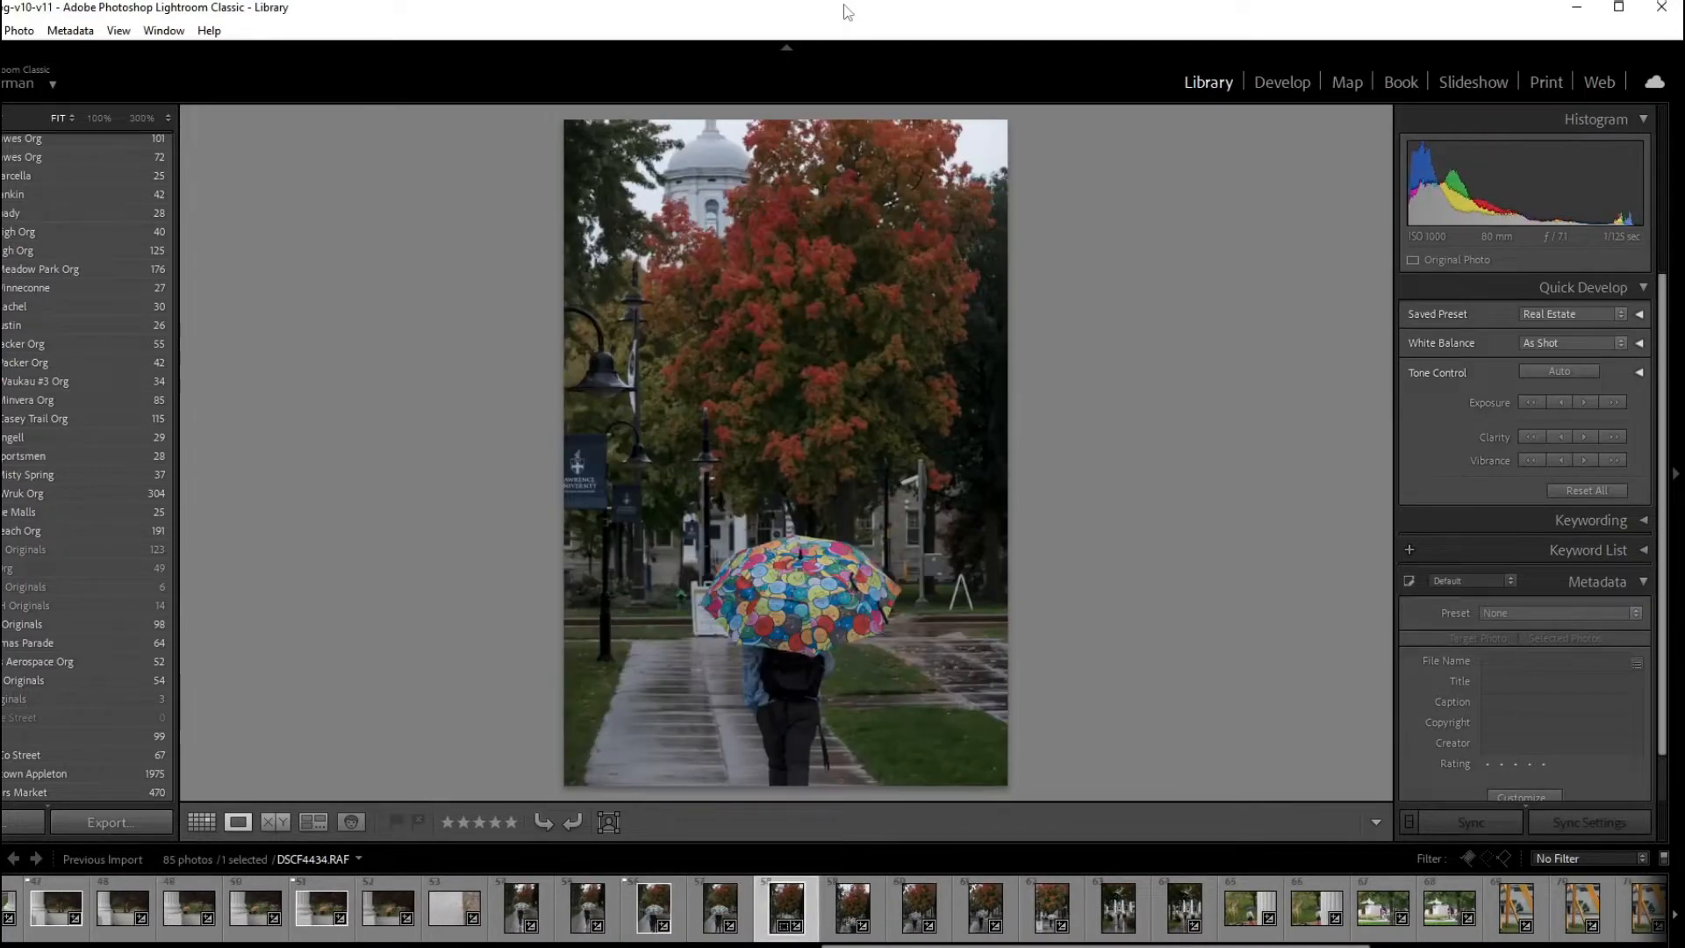
# Flag DSCF4438, the multicoloured umbrella on the crosswalk under the red maple, as a pick
pyautogui.press('Right')
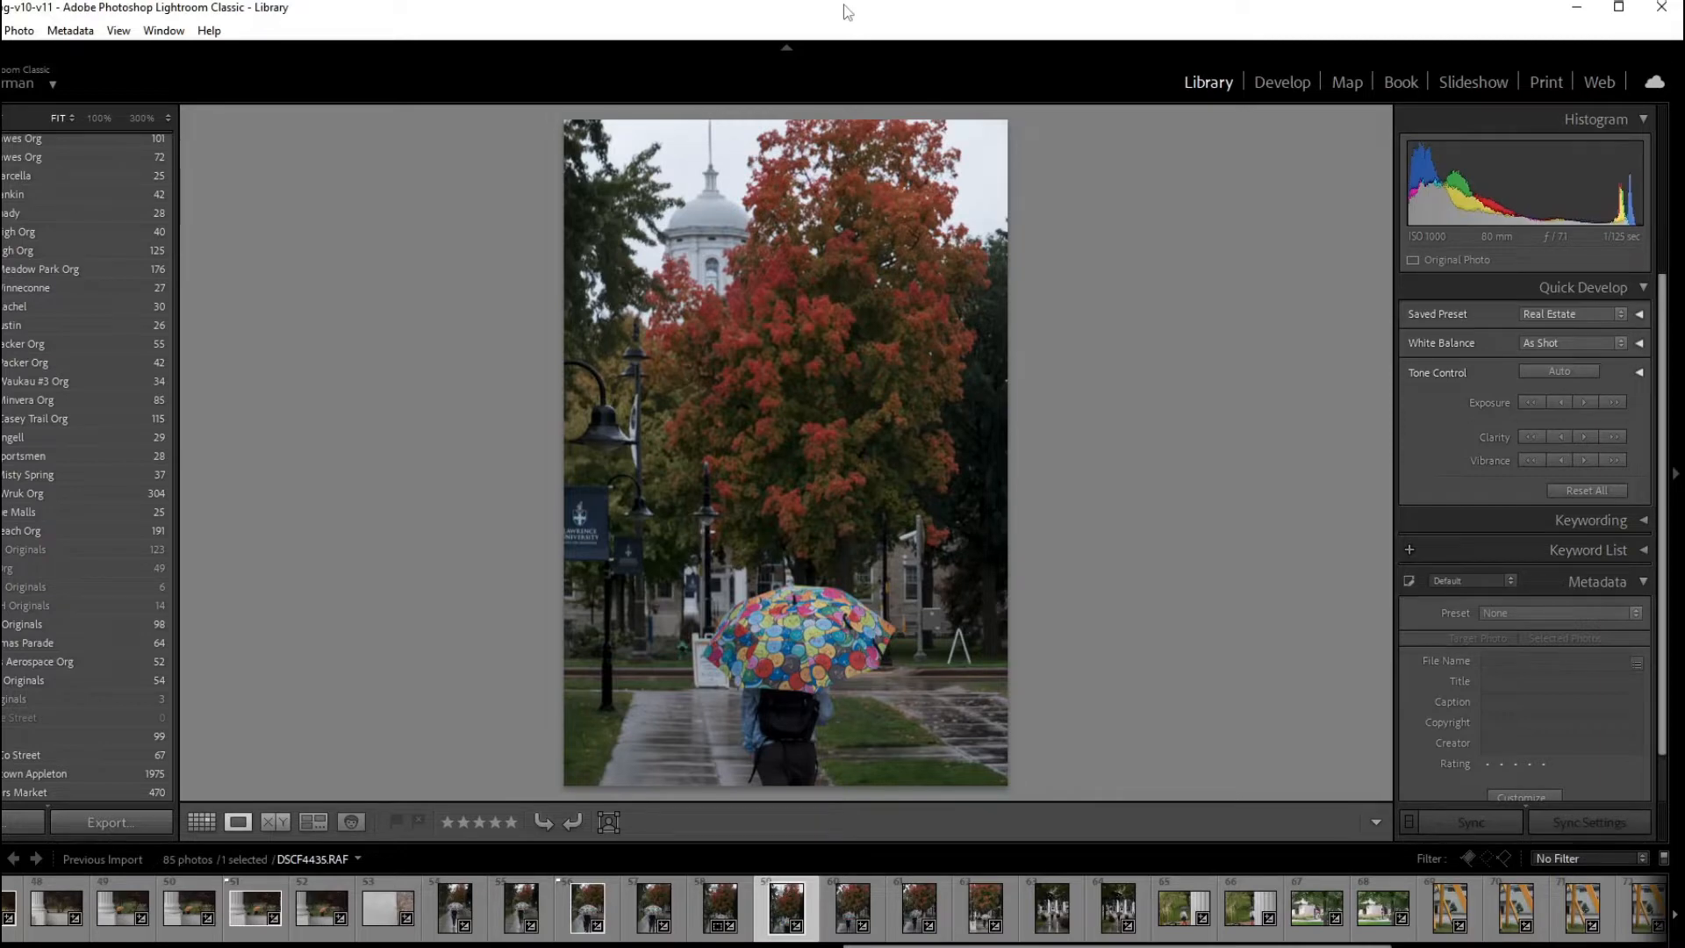
pyautogui.press('Right')
pyautogui.press('Right')
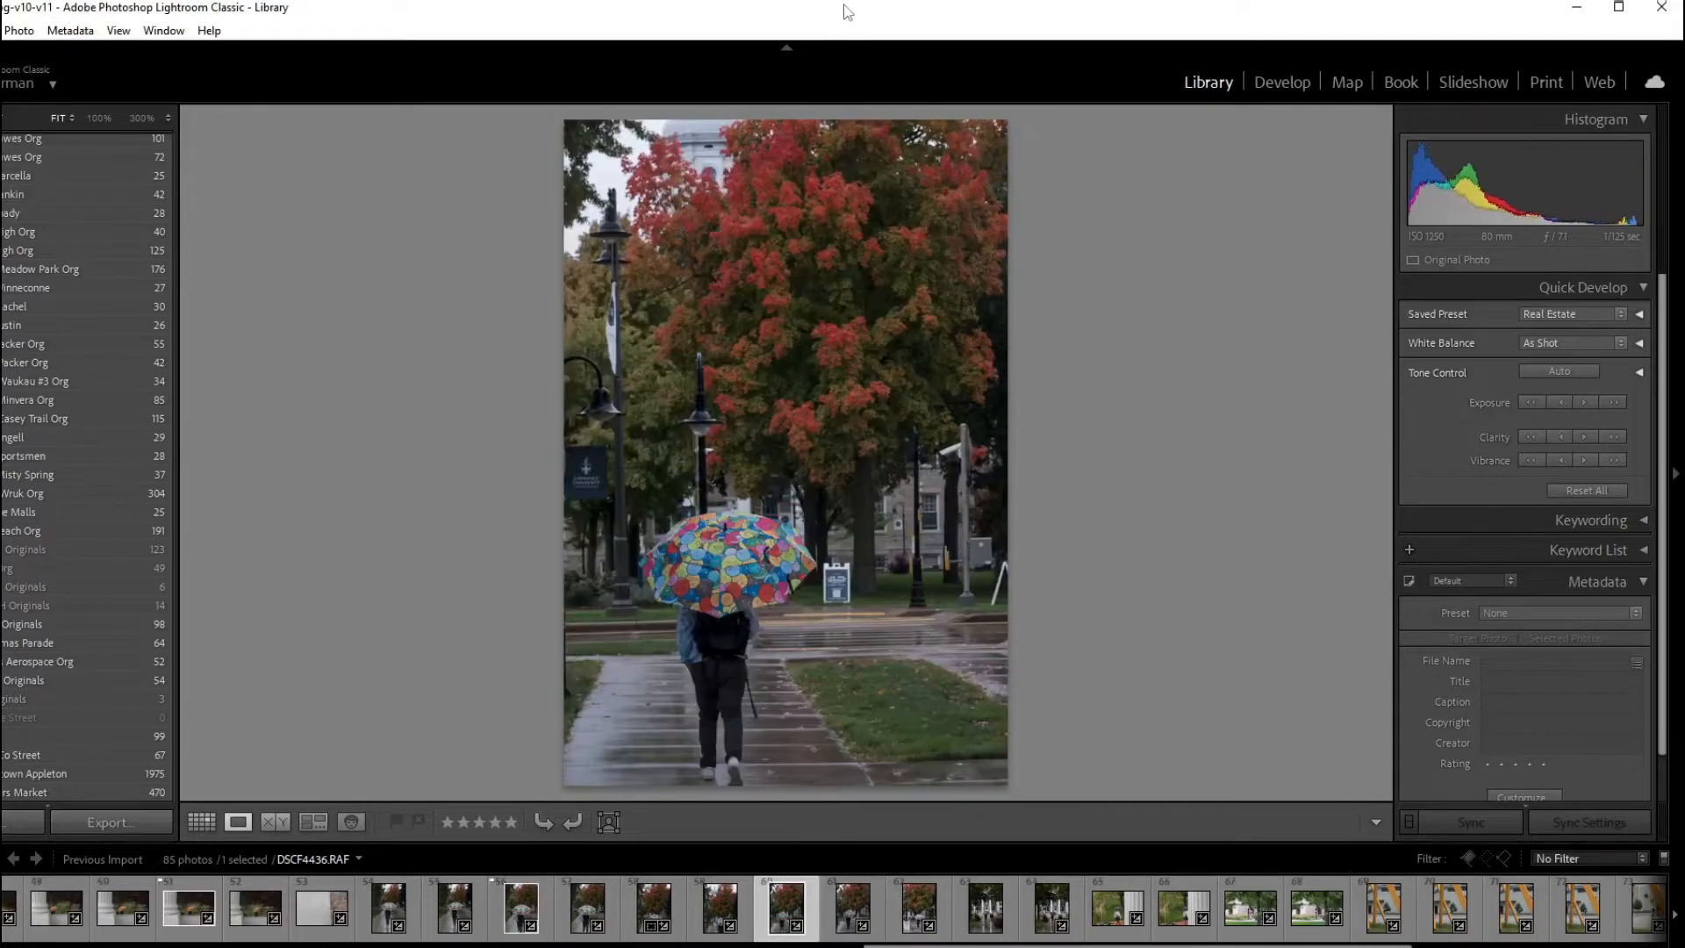
pyautogui.press('Right')
pyautogui.press('Right')
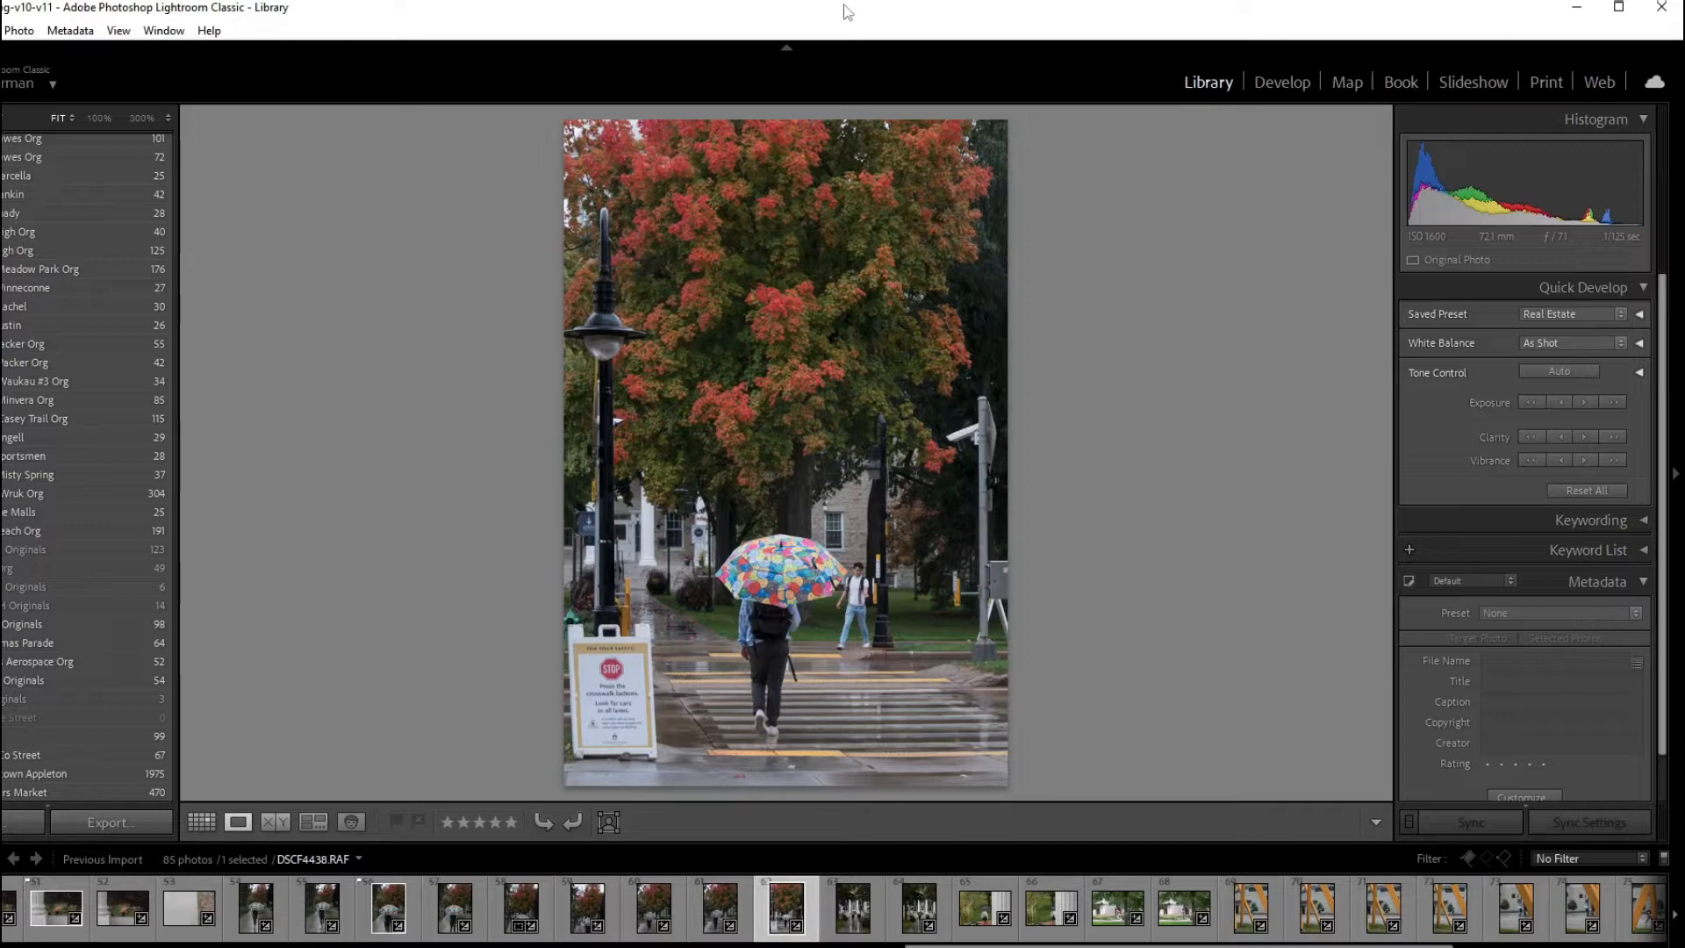
pyautogui.press('p')
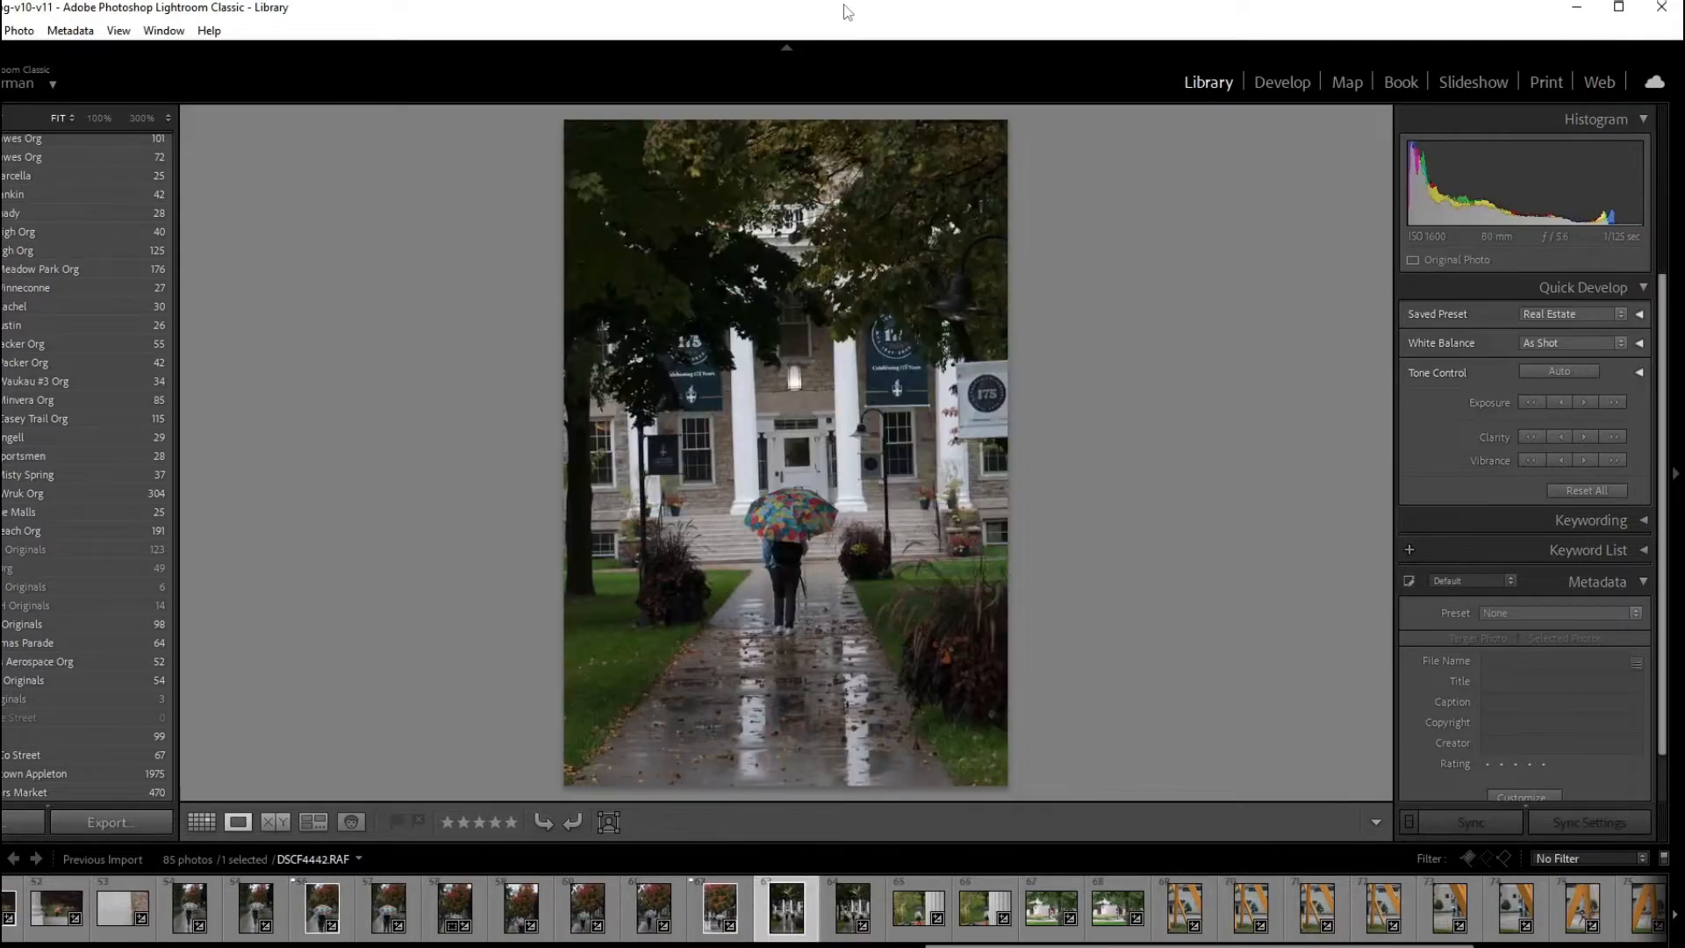
# Flag DSCF4444, the black umbrella walker with the backpack beside the white column, as a pick
pyautogui.press('Left')
pyautogui.press('Right')
pyautogui.press('Right')
pyautogui.press('Right')
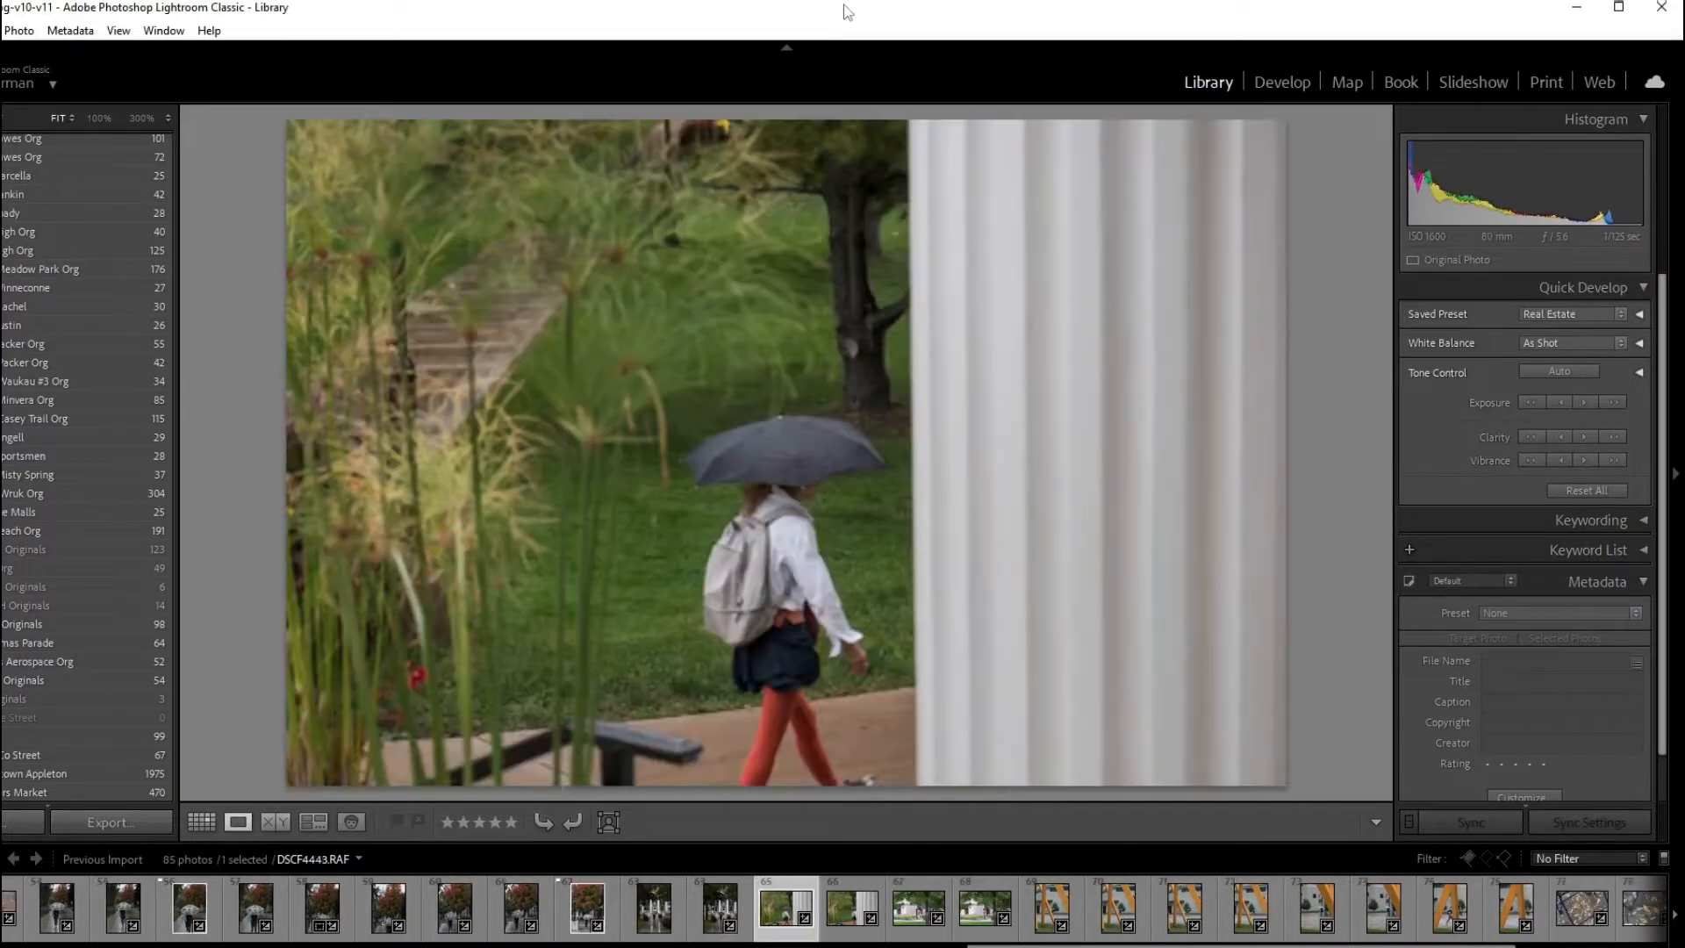
pyautogui.press('p')
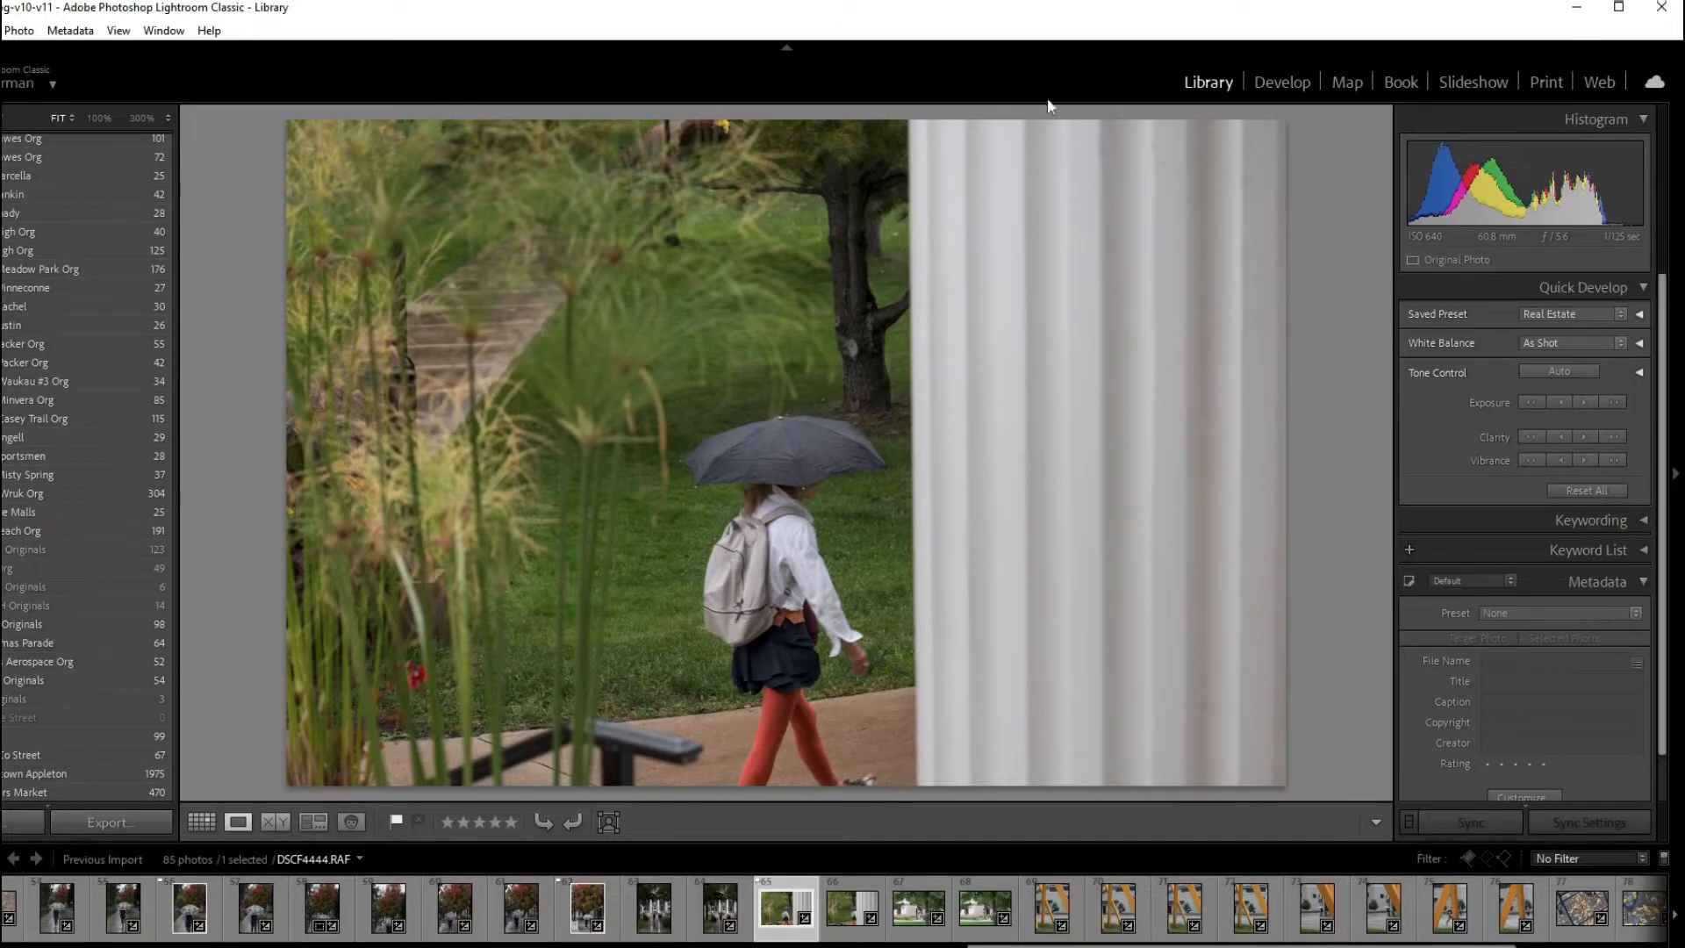
# Review the red umbrella photos and the pedestrian shots framed by the orange sculpture without flagging any
pyautogui.press('Right')
pyautogui.press('Right')
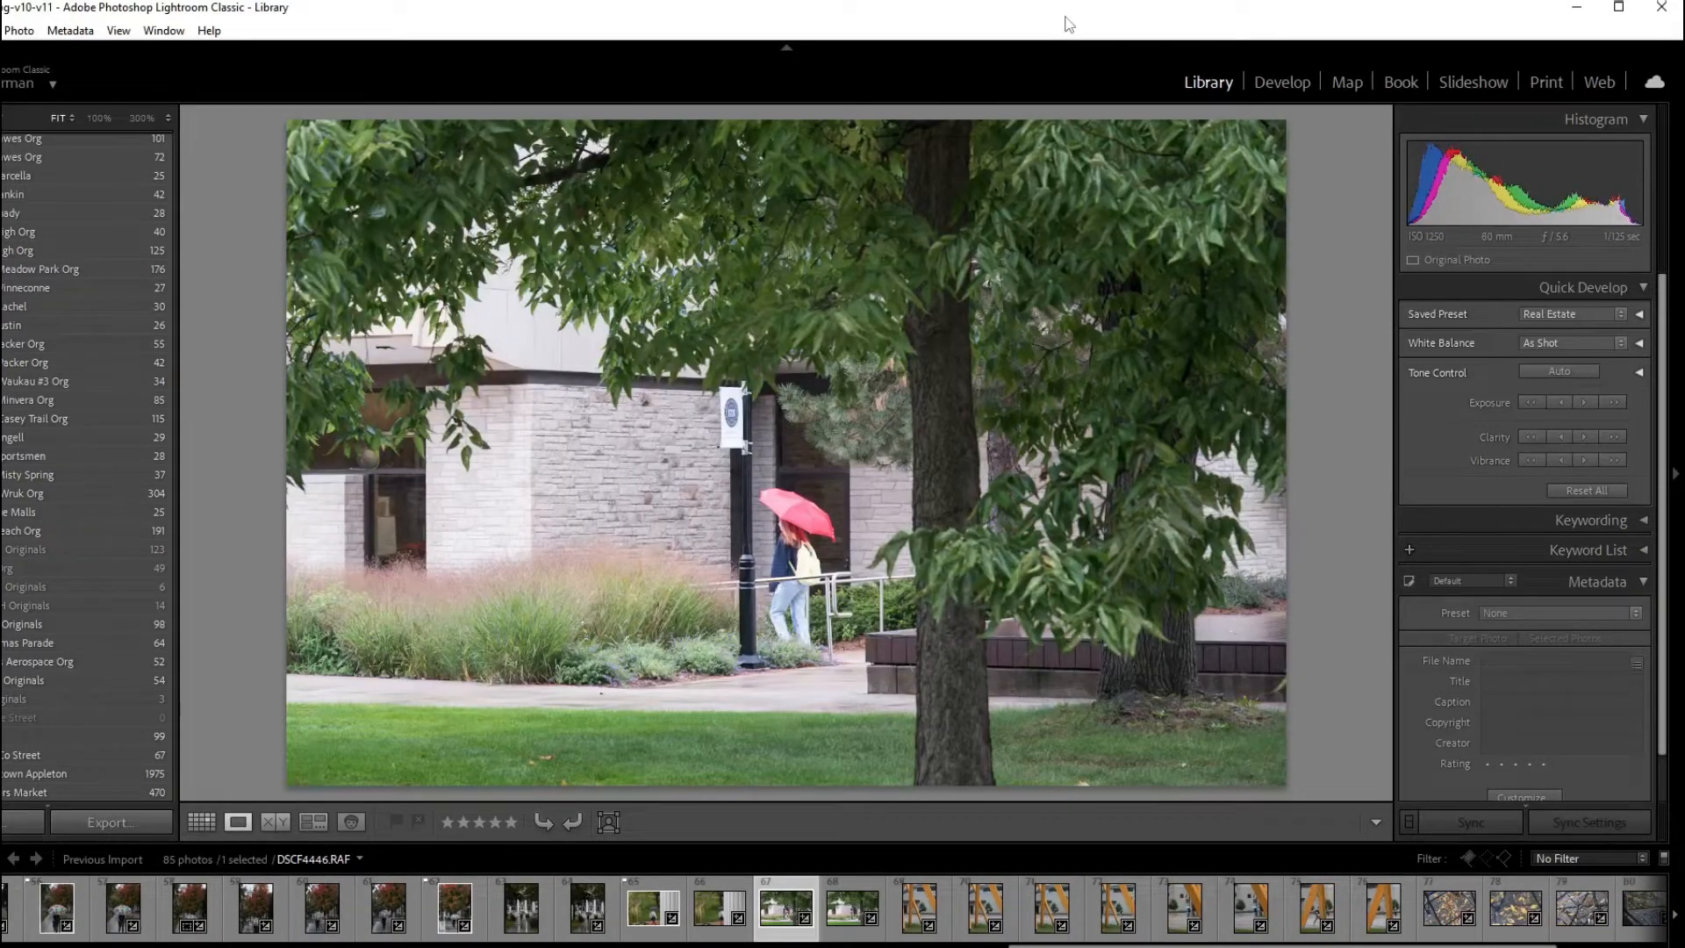
pyautogui.press('Right')
pyautogui.press('Right')
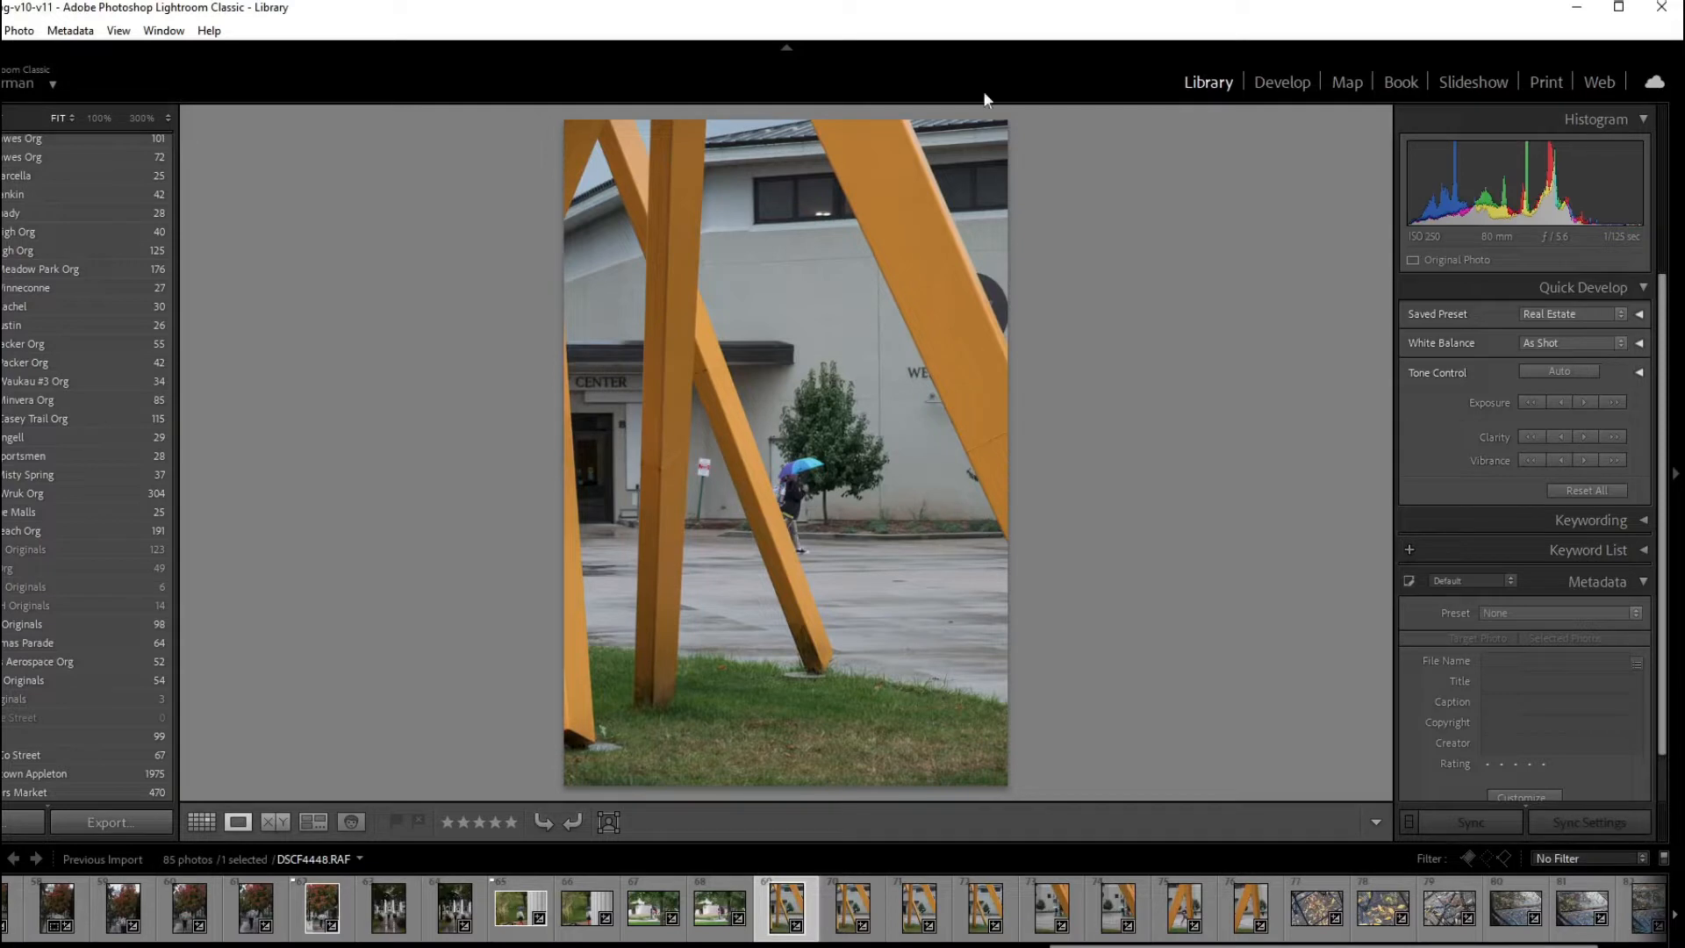
pyautogui.press('Right')
pyautogui.press('Right')
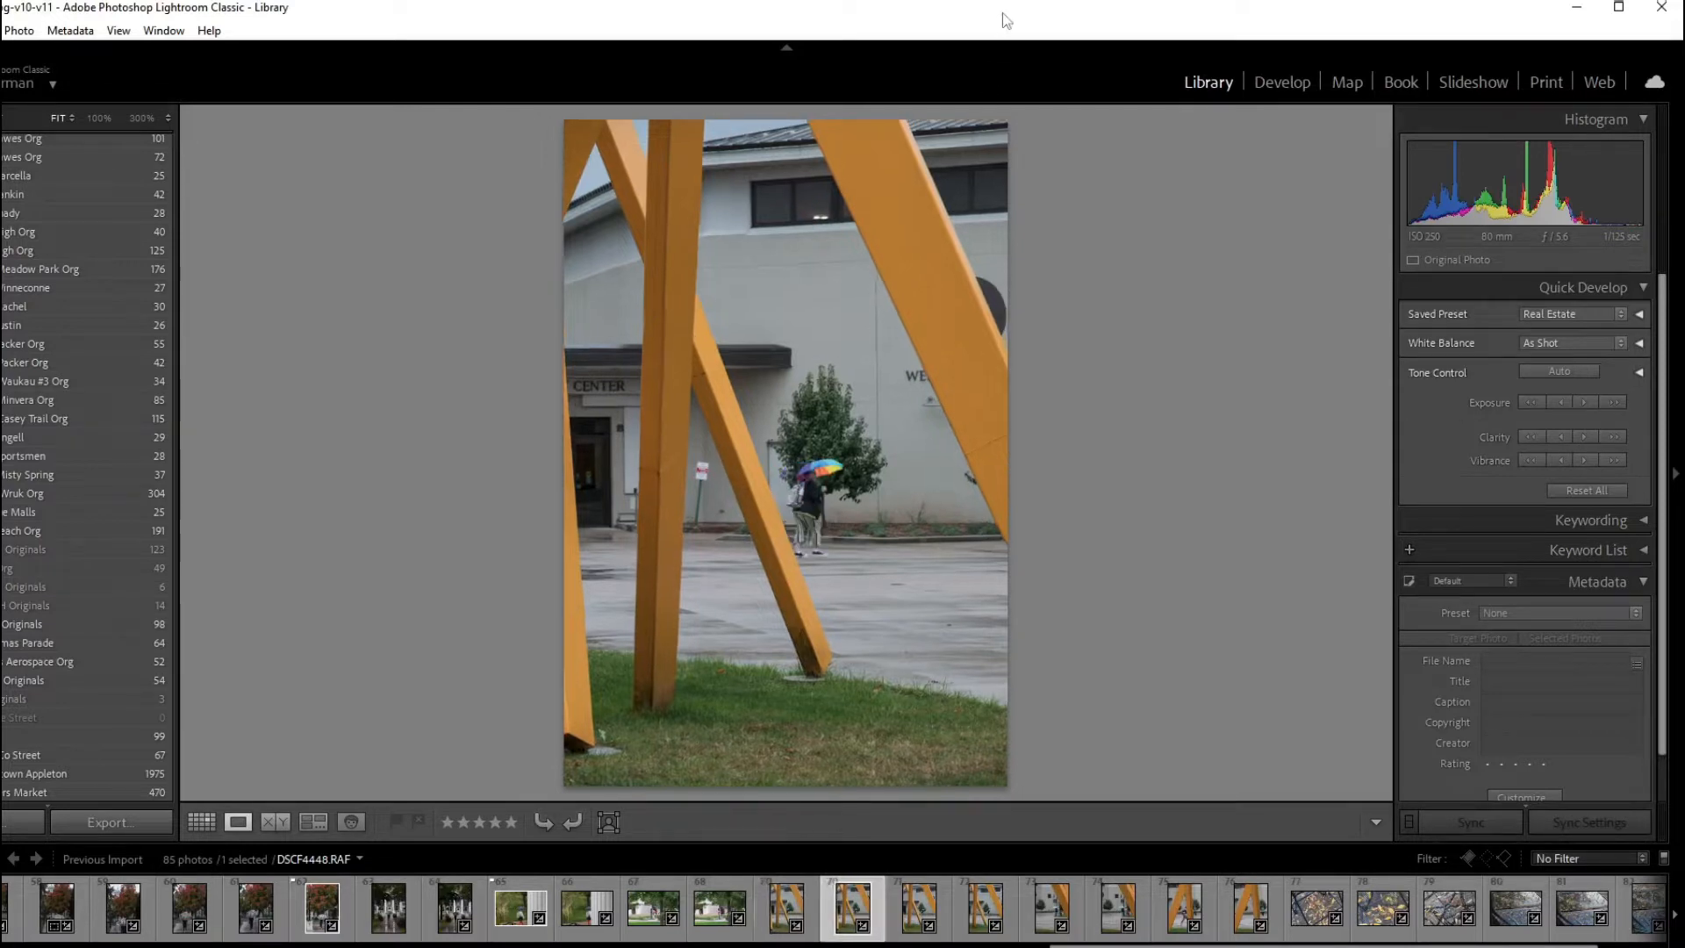
pyautogui.press('Right')
pyautogui.press('Right')
pyautogui.press('Right')
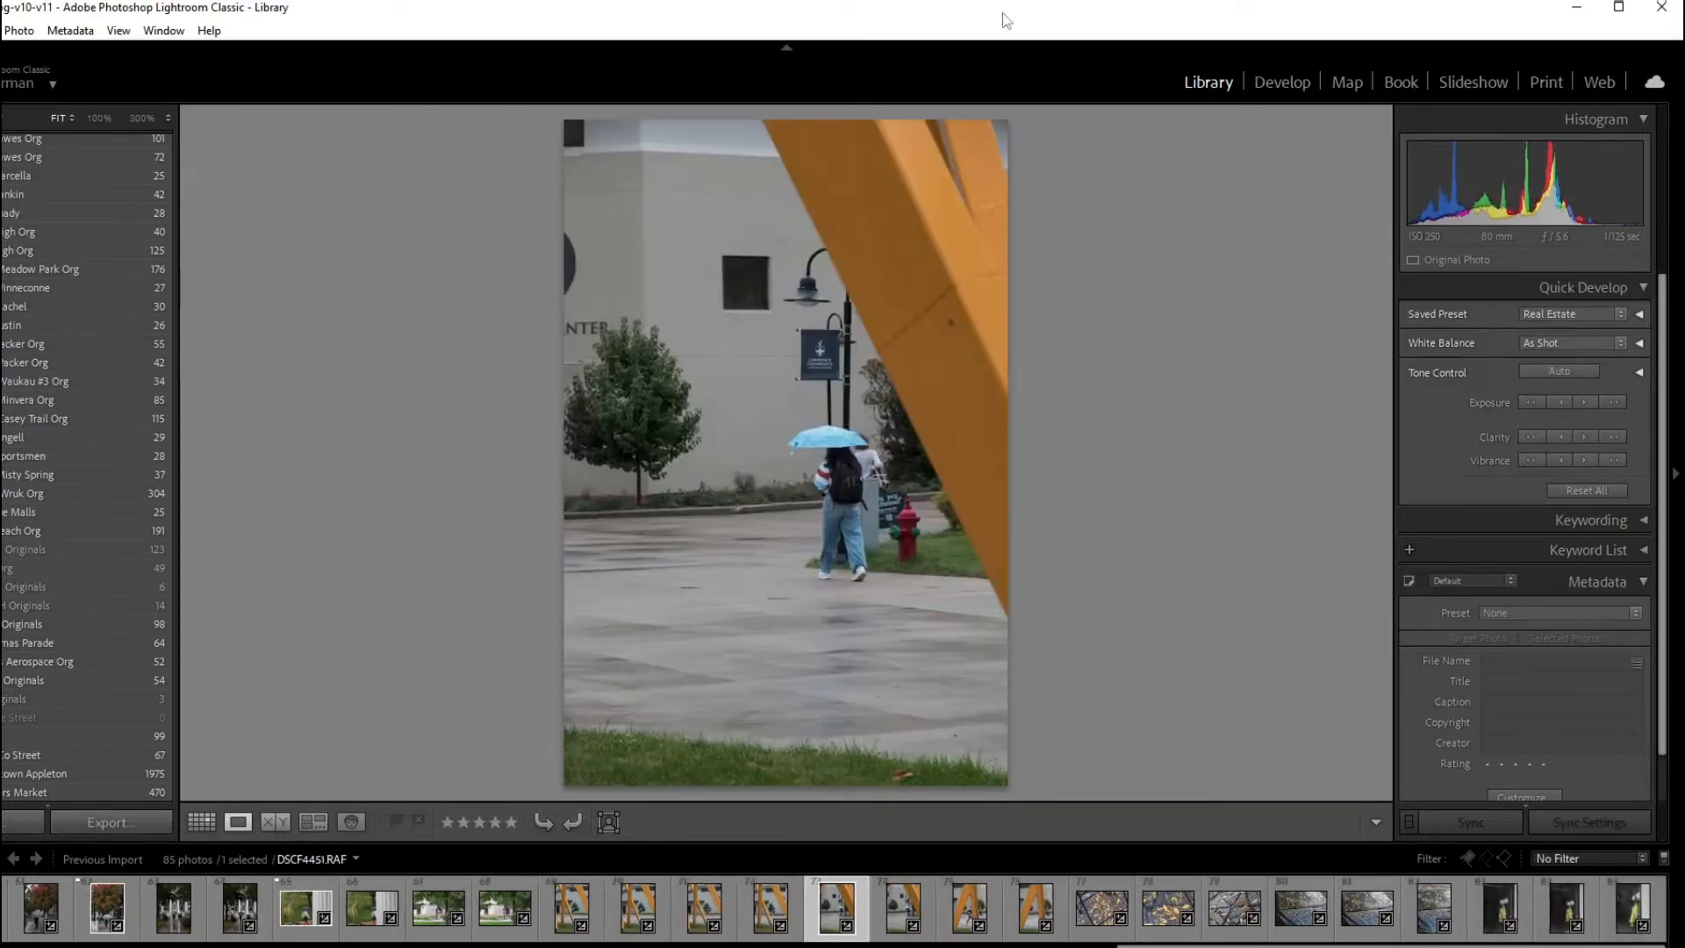
pyautogui.press('Right')
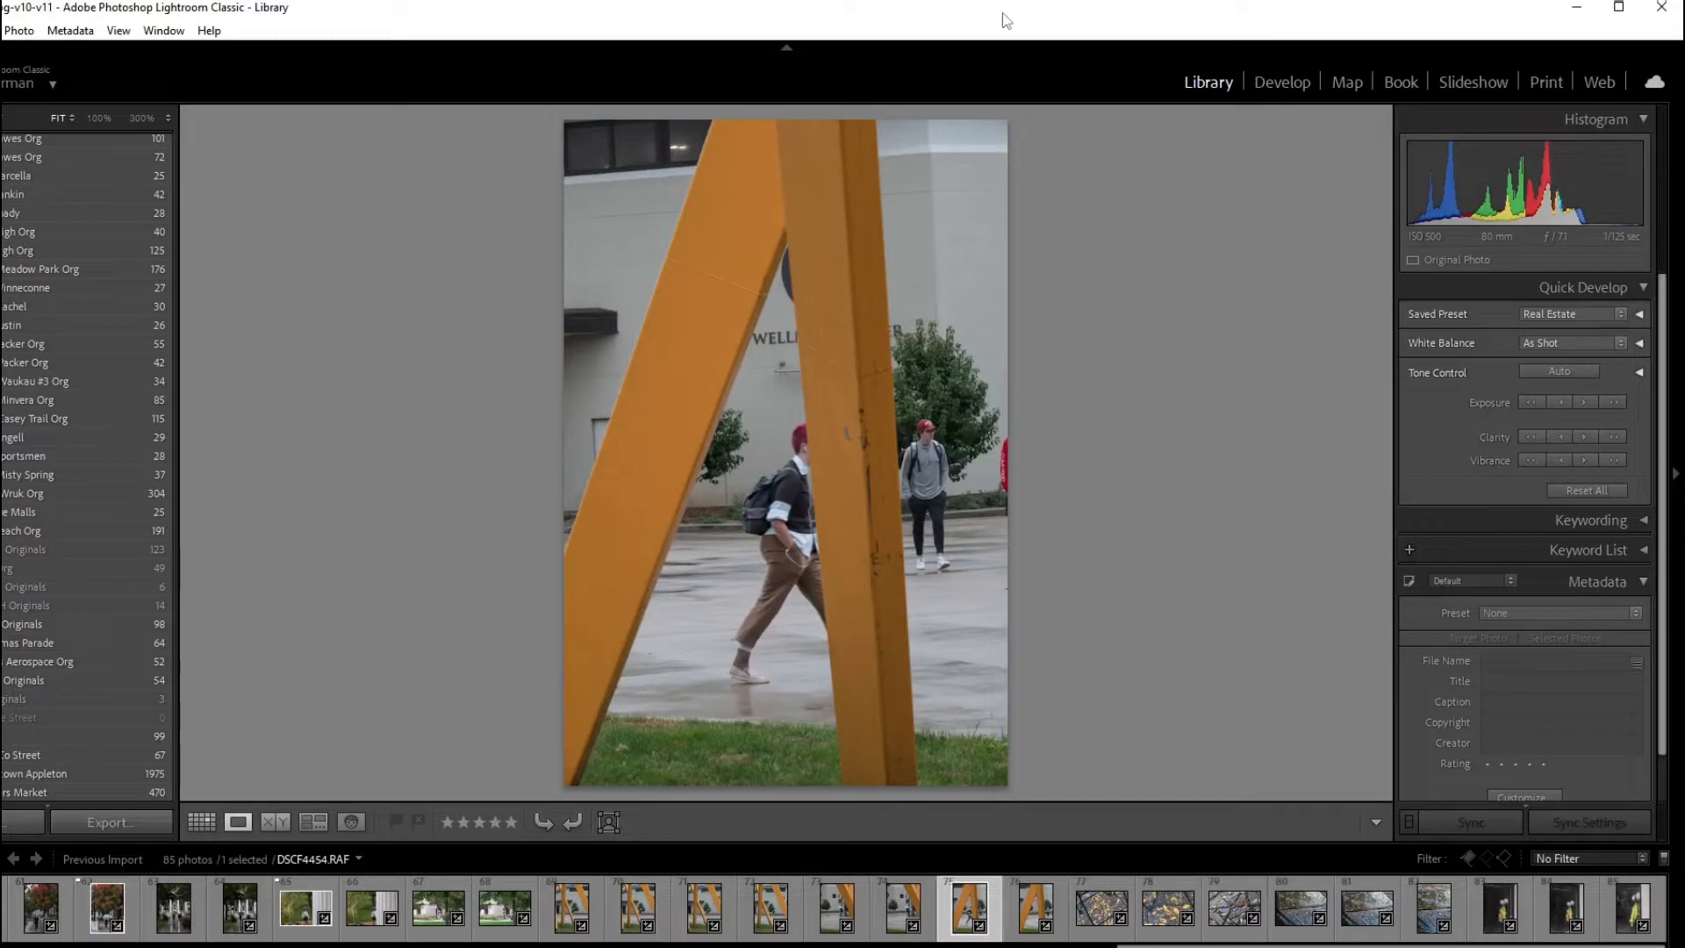
pyautogui.press('Right')
# Examine the fallen-leaf photos of the metal tables and the leaf-covered car, DSCF4456 to DSCF4461
pyautogui.press('Right')
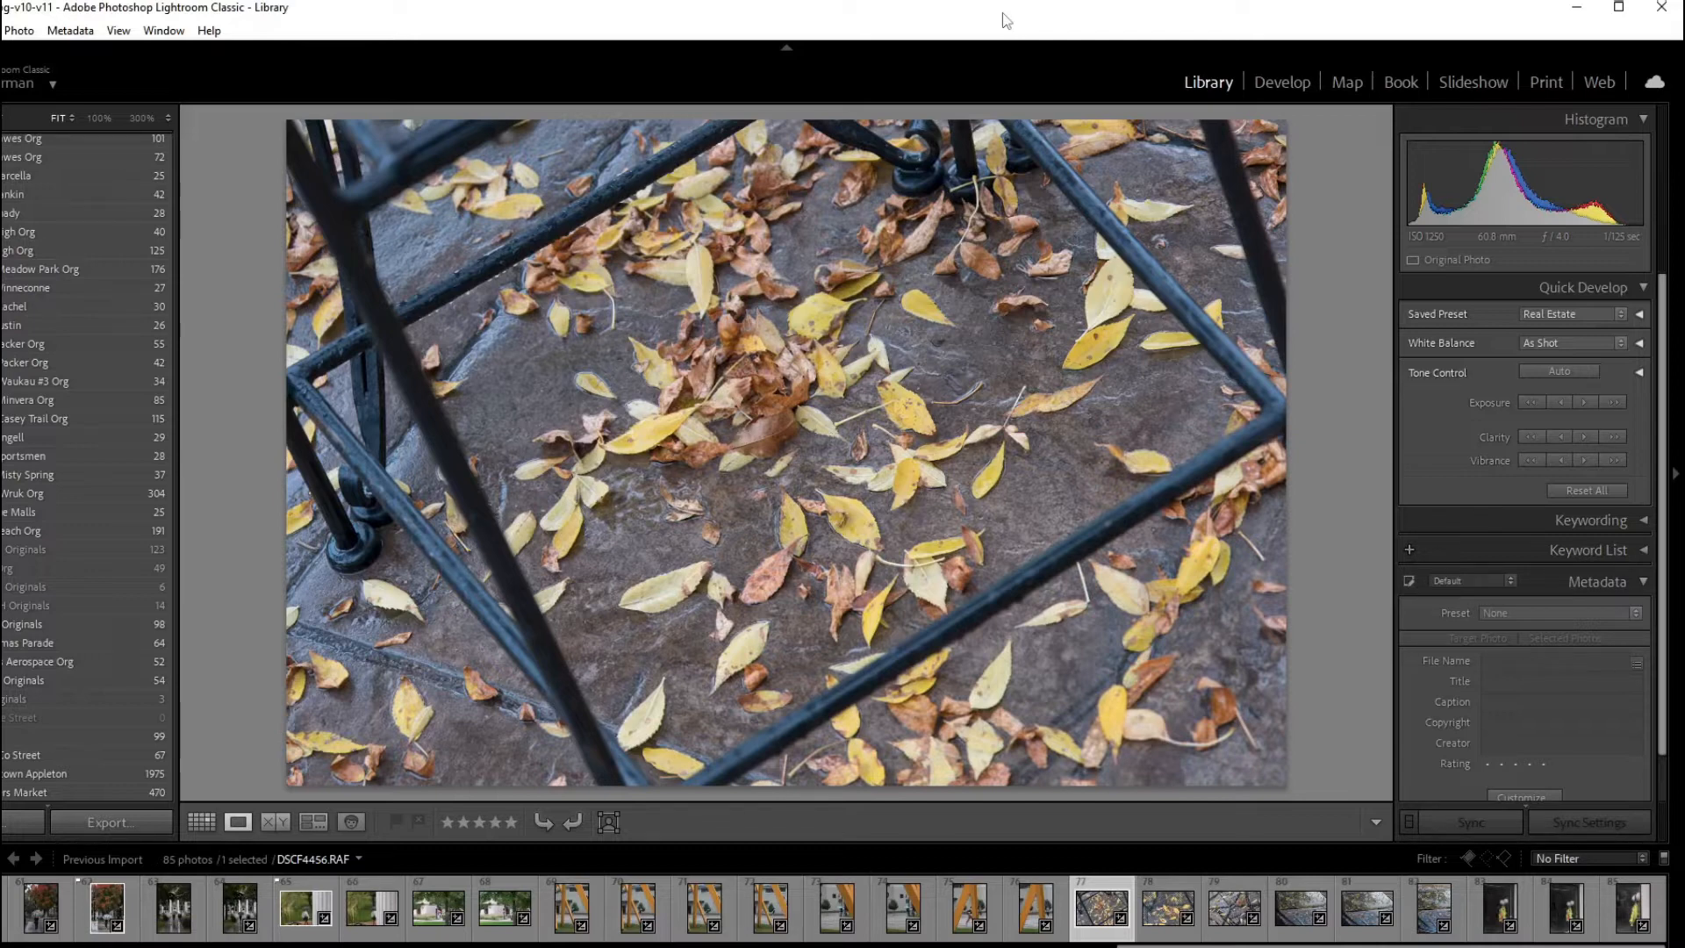
pyautogui.press('Right')
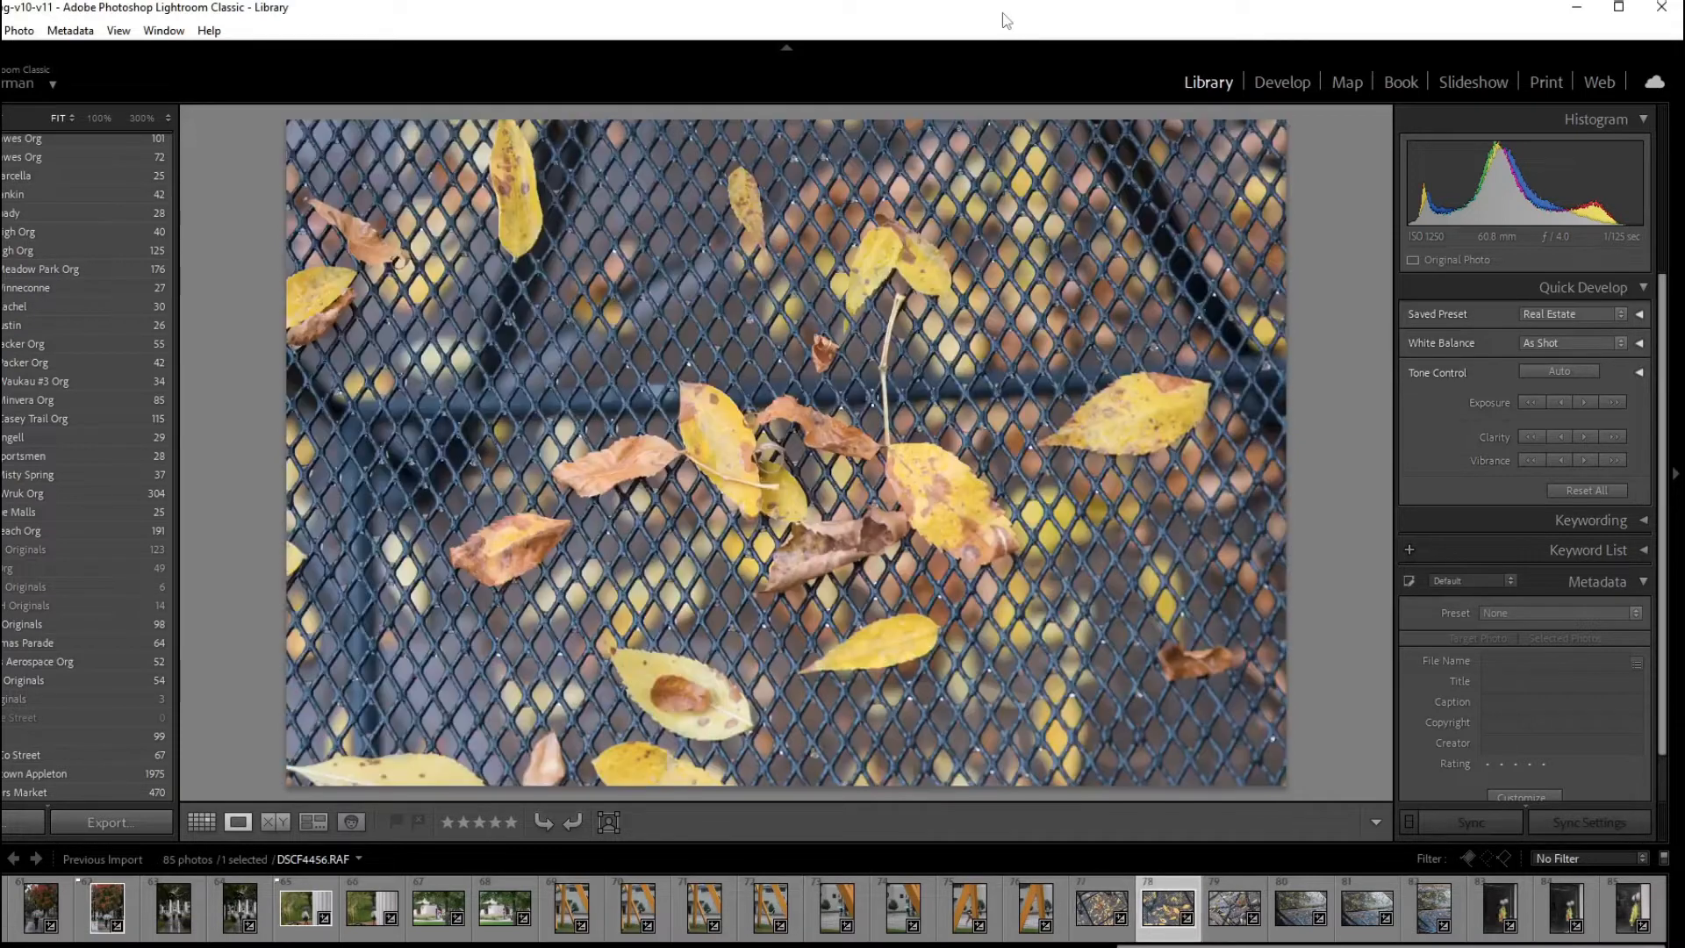
pyautogui.press('Left')
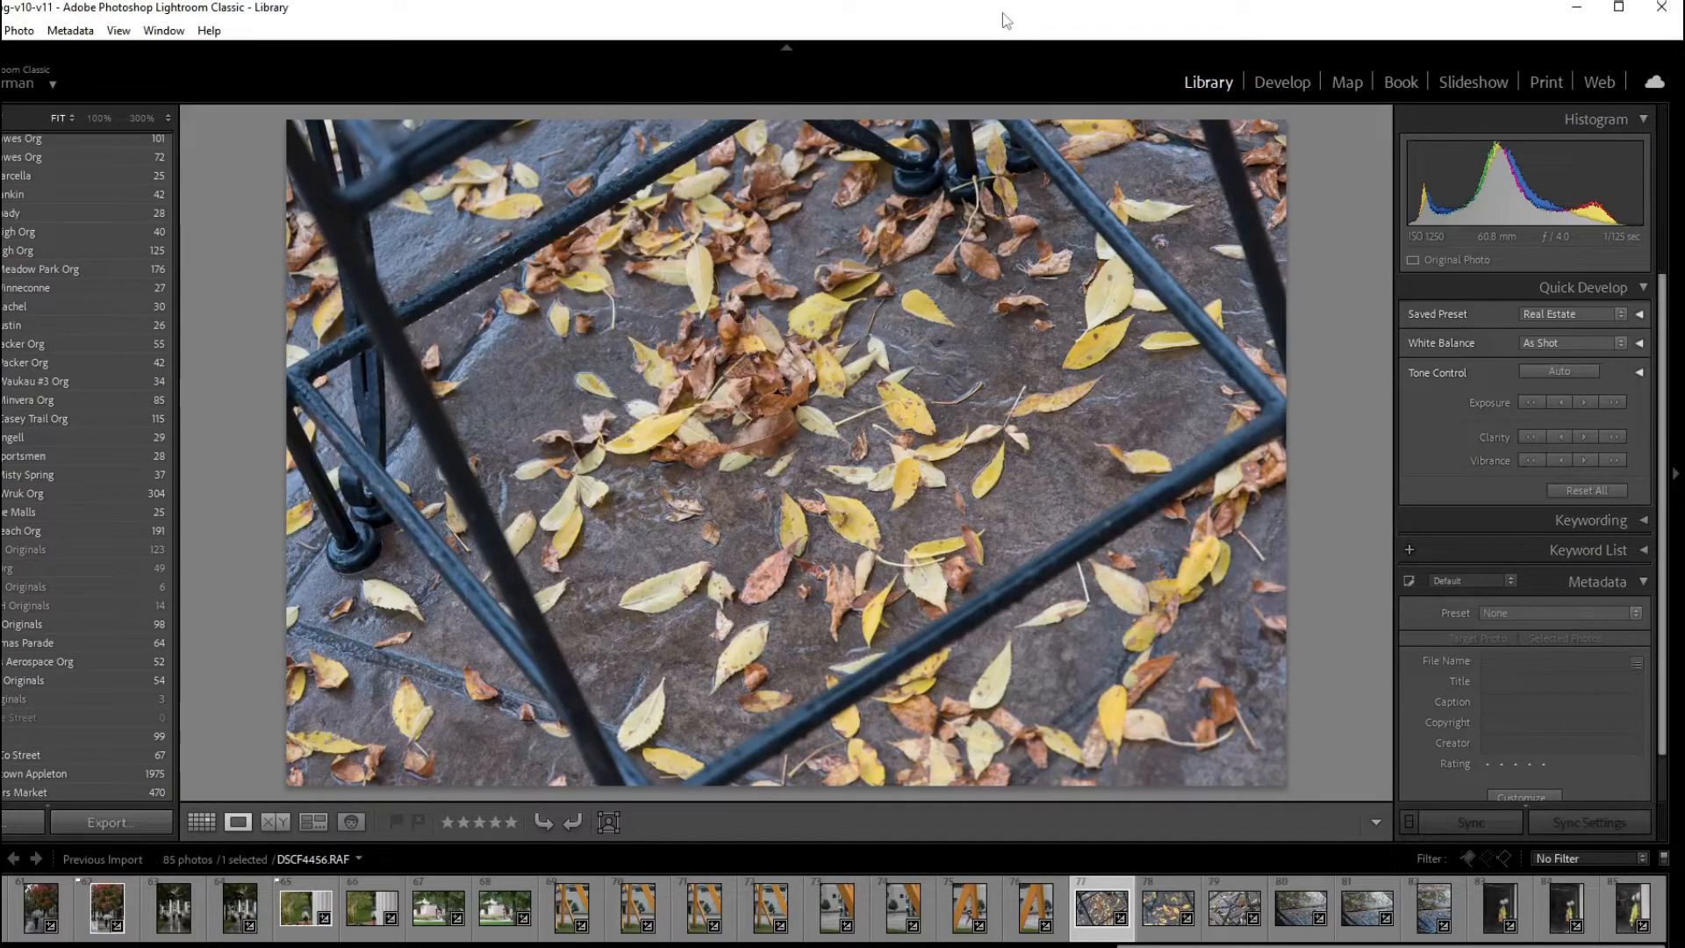
pyautogui.press('Right')
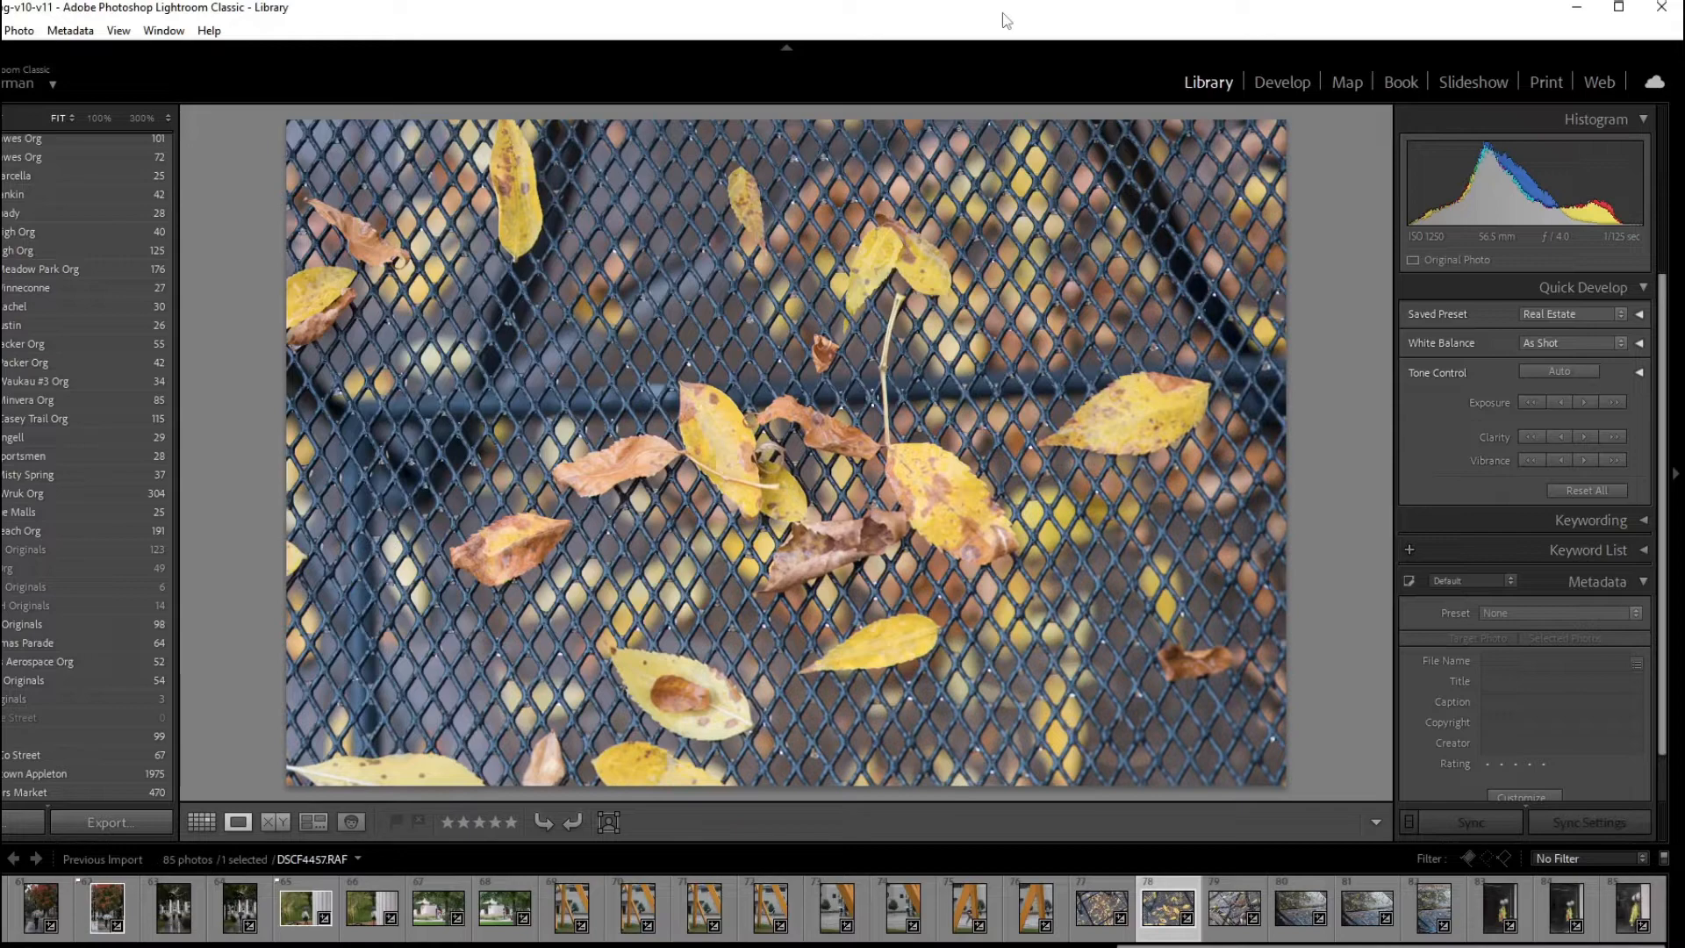
pyautogui.press('Right')
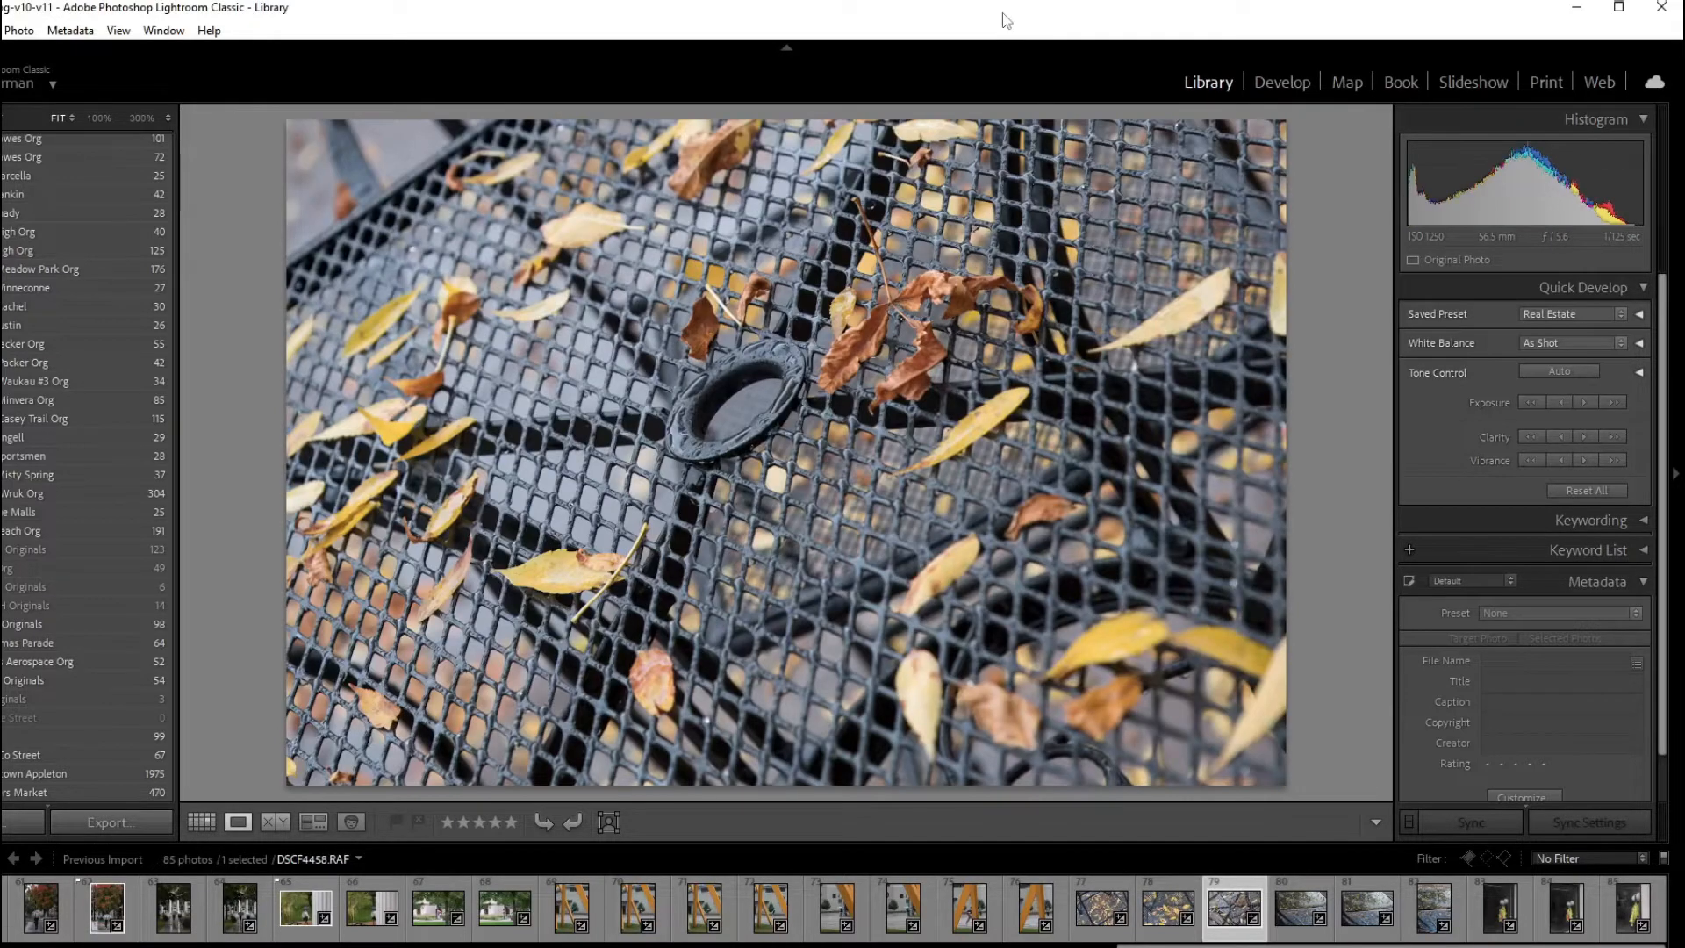
pyautogui.press('Right')
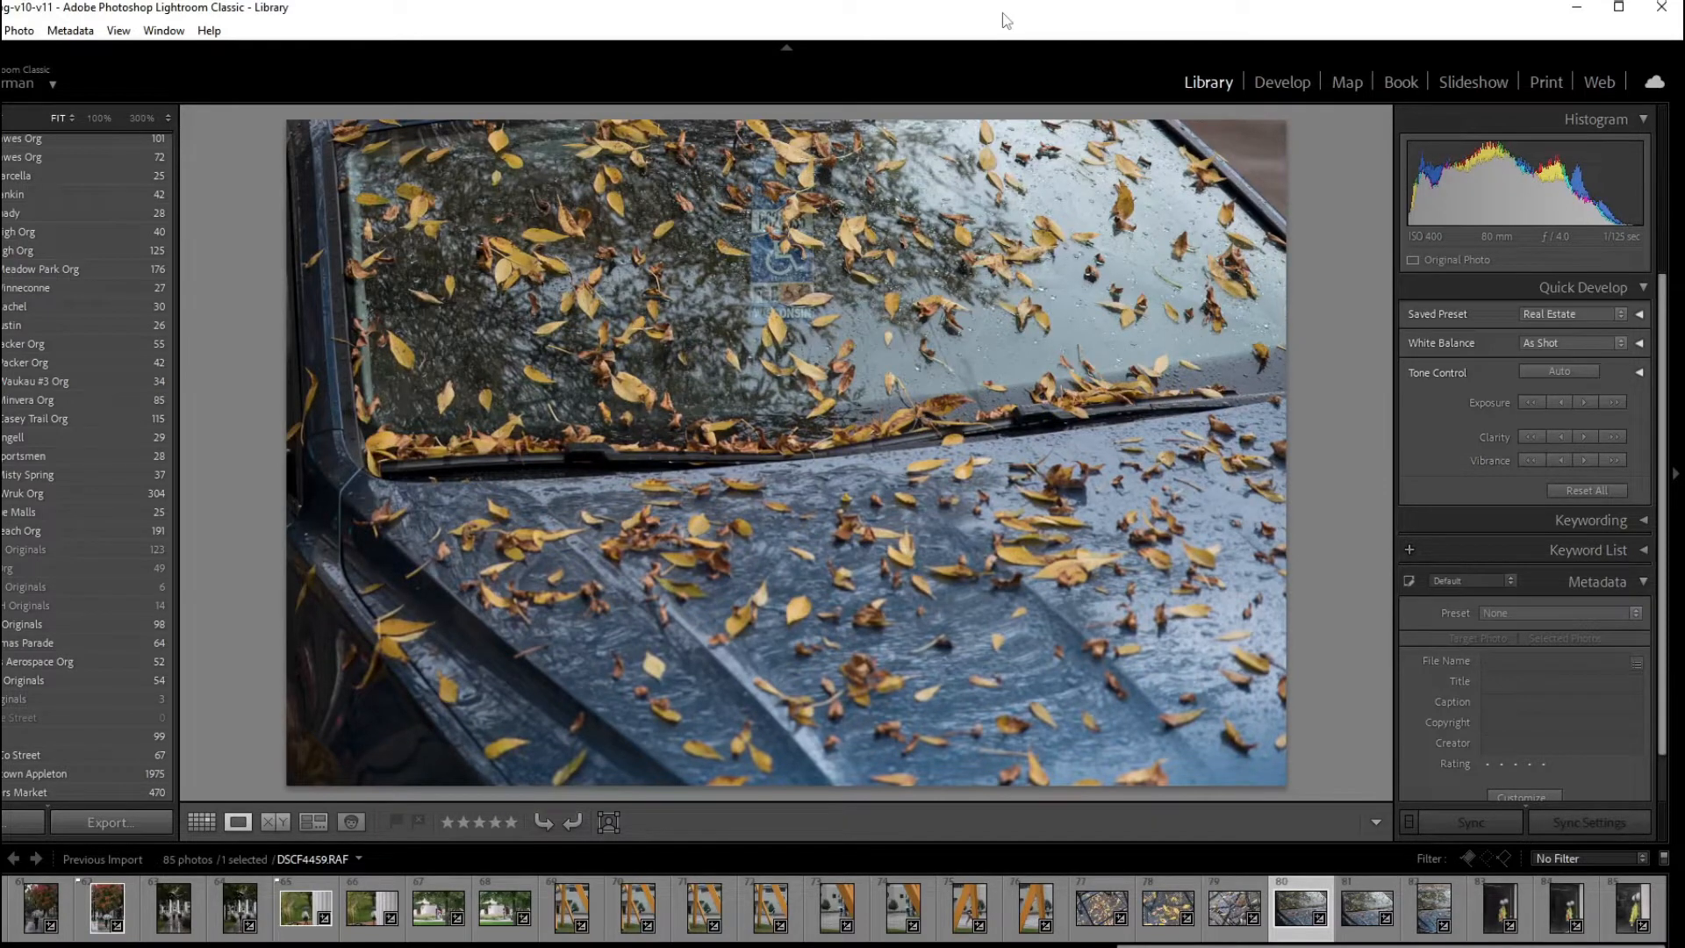
pyautogui.press('Right')
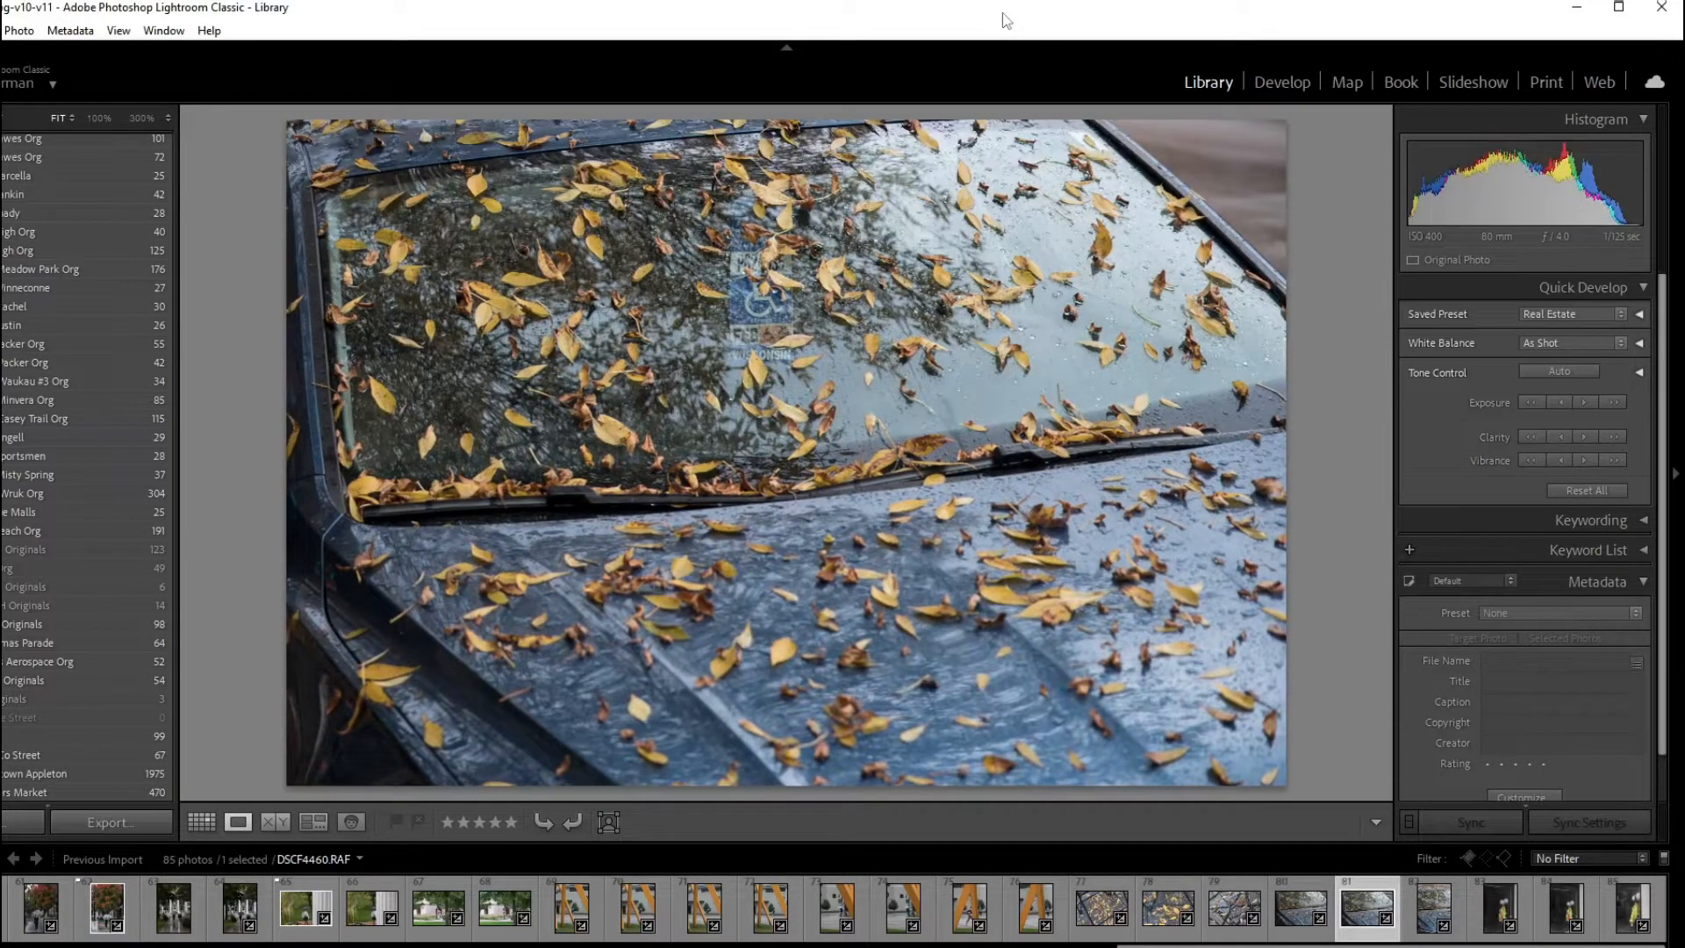
pyautogui.press('Right')
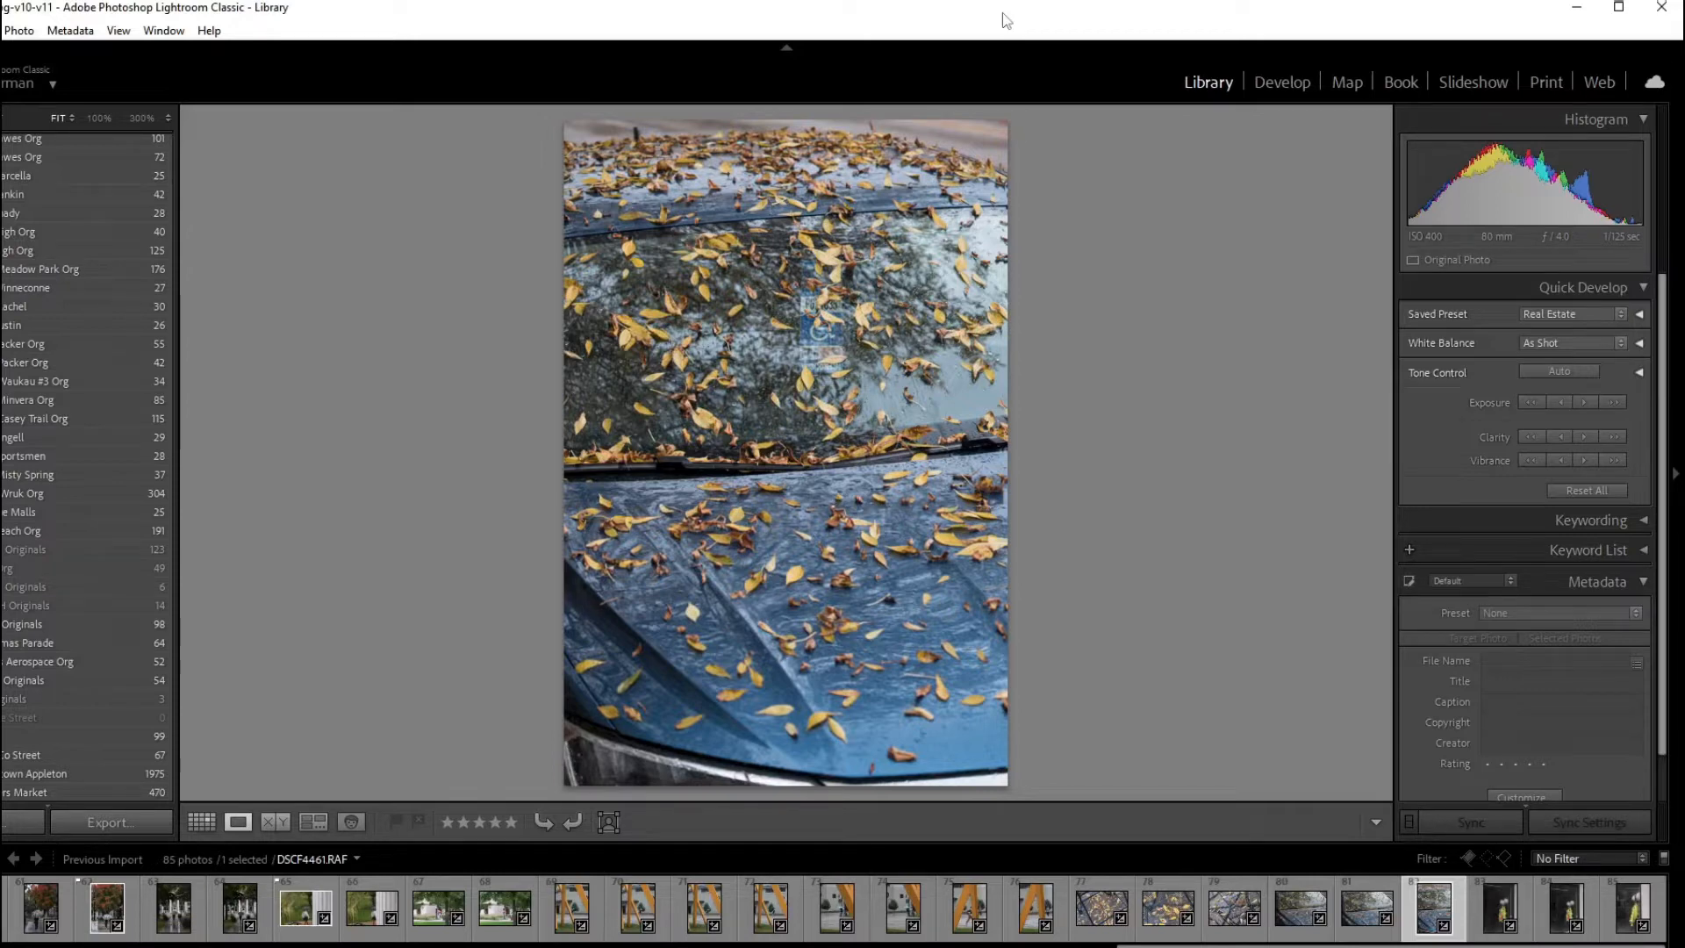
# Flag DSCF4462, the white hard hats and safety vest in the dark window, as a pick
pyautogui.press('Right')
pyautogui.press('Left')
pyautogui.press('Right')
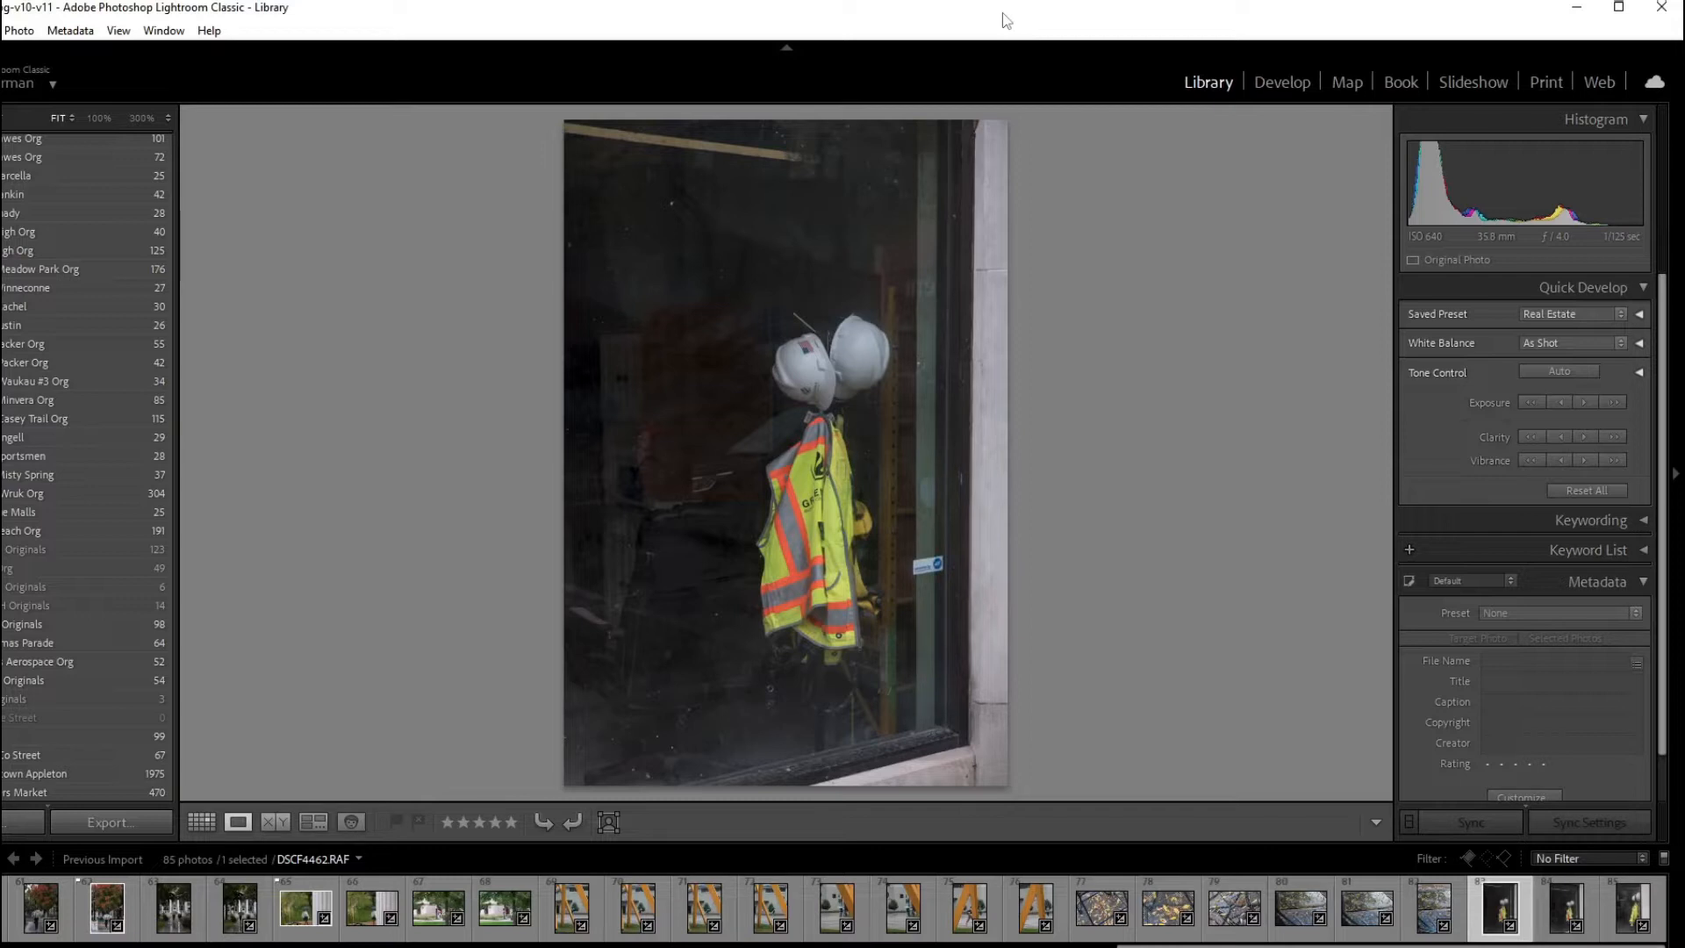
pyautogui.press('p')
# Review the two remaining hard hat photos and filter the thumbnail grid to show only flagged picks
pyautogui.press('Right')
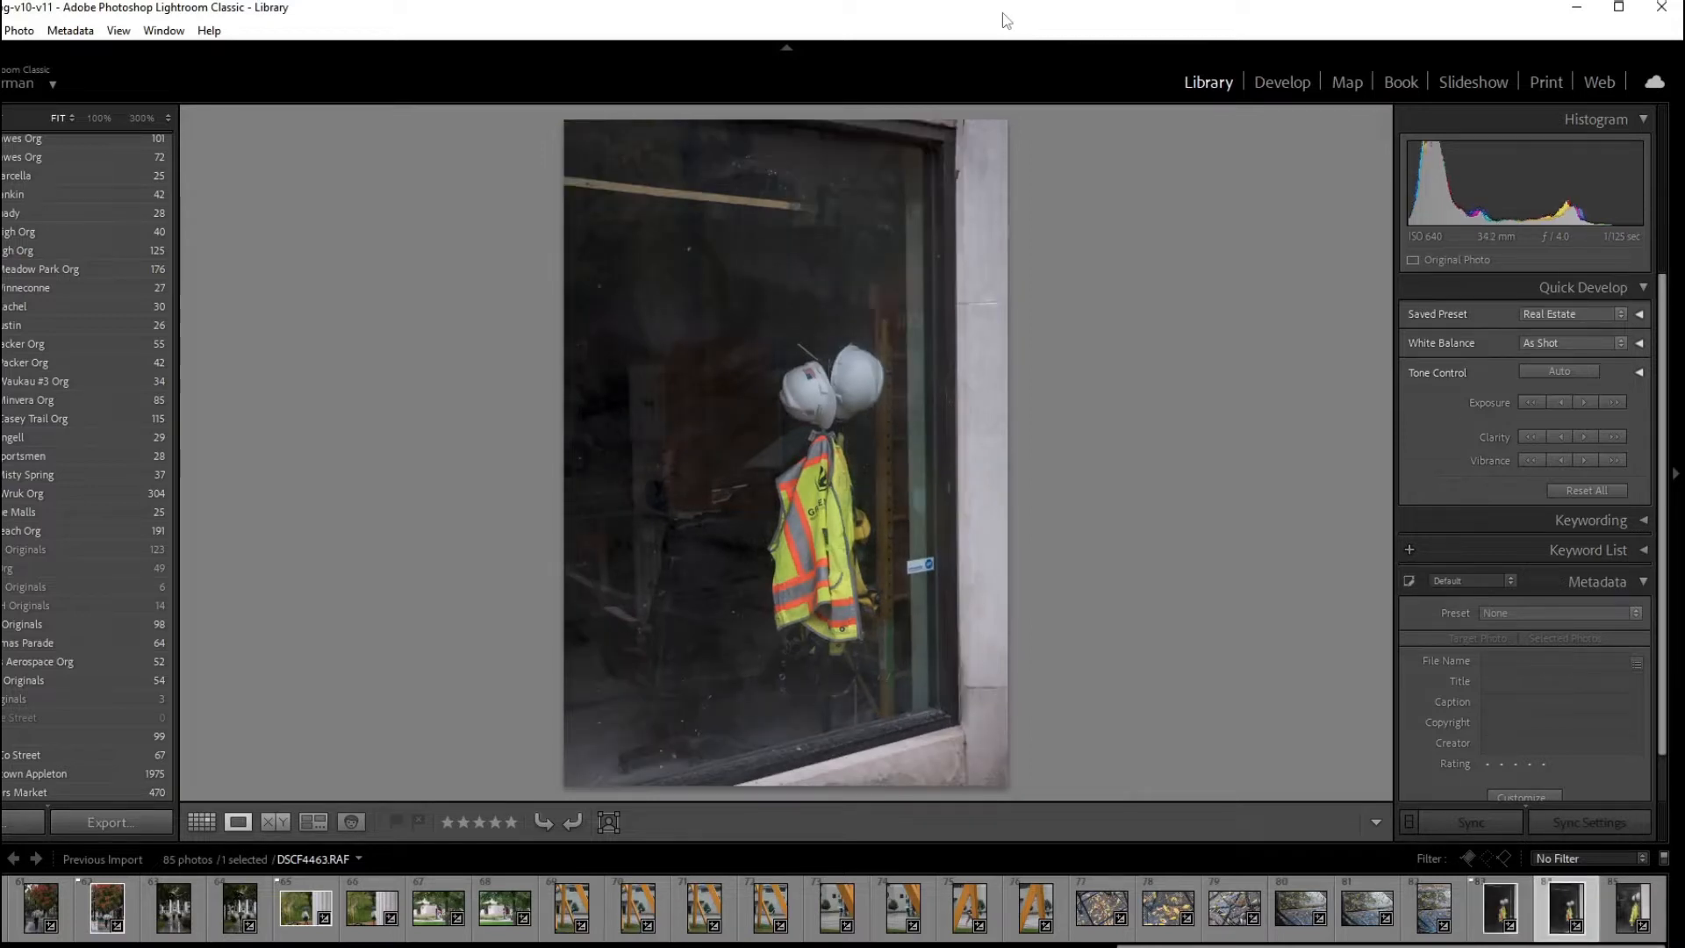
pyautogui.press('Right')
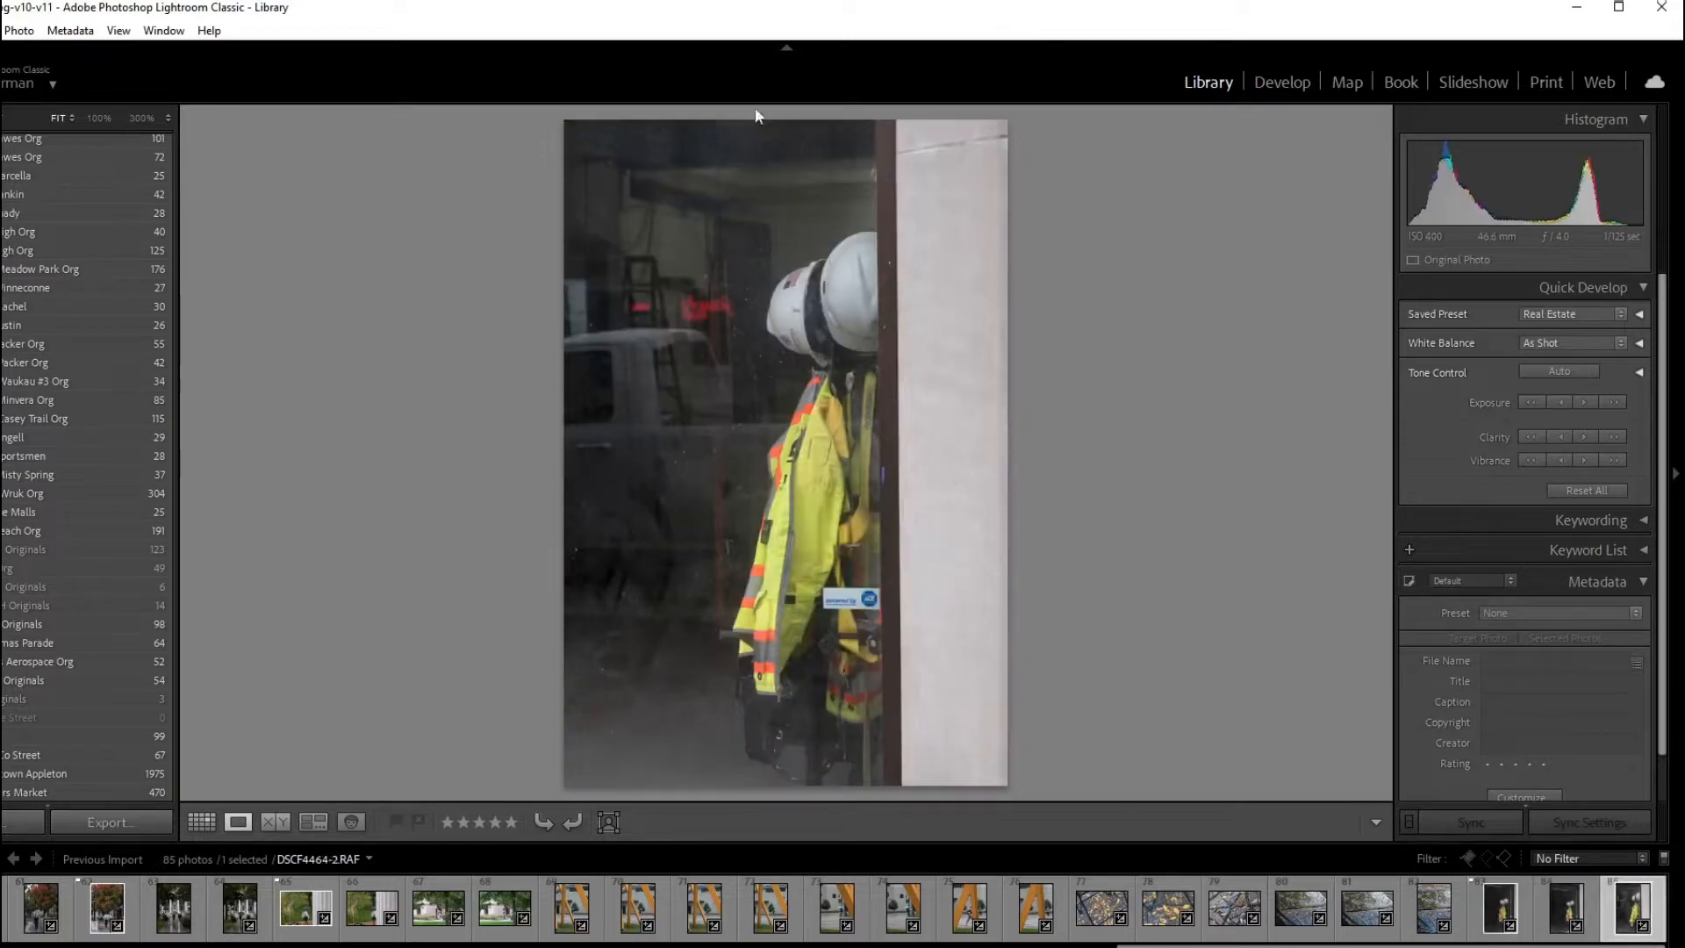
pyautogui.press('g')
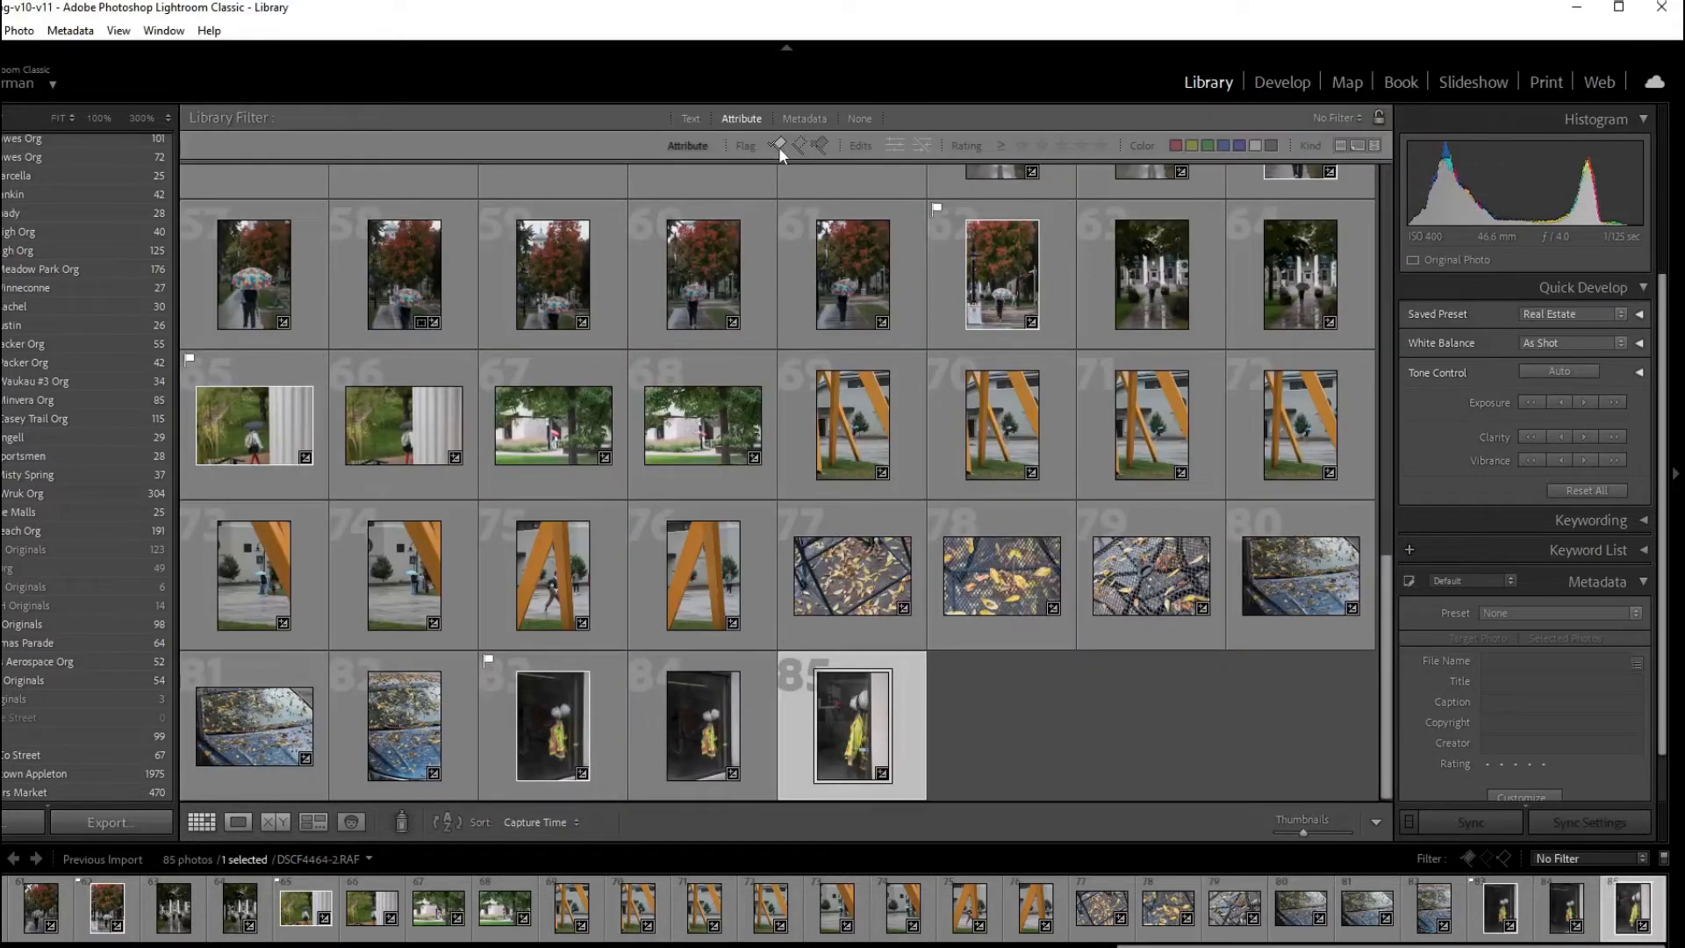
pyautogui.click(779, 146)
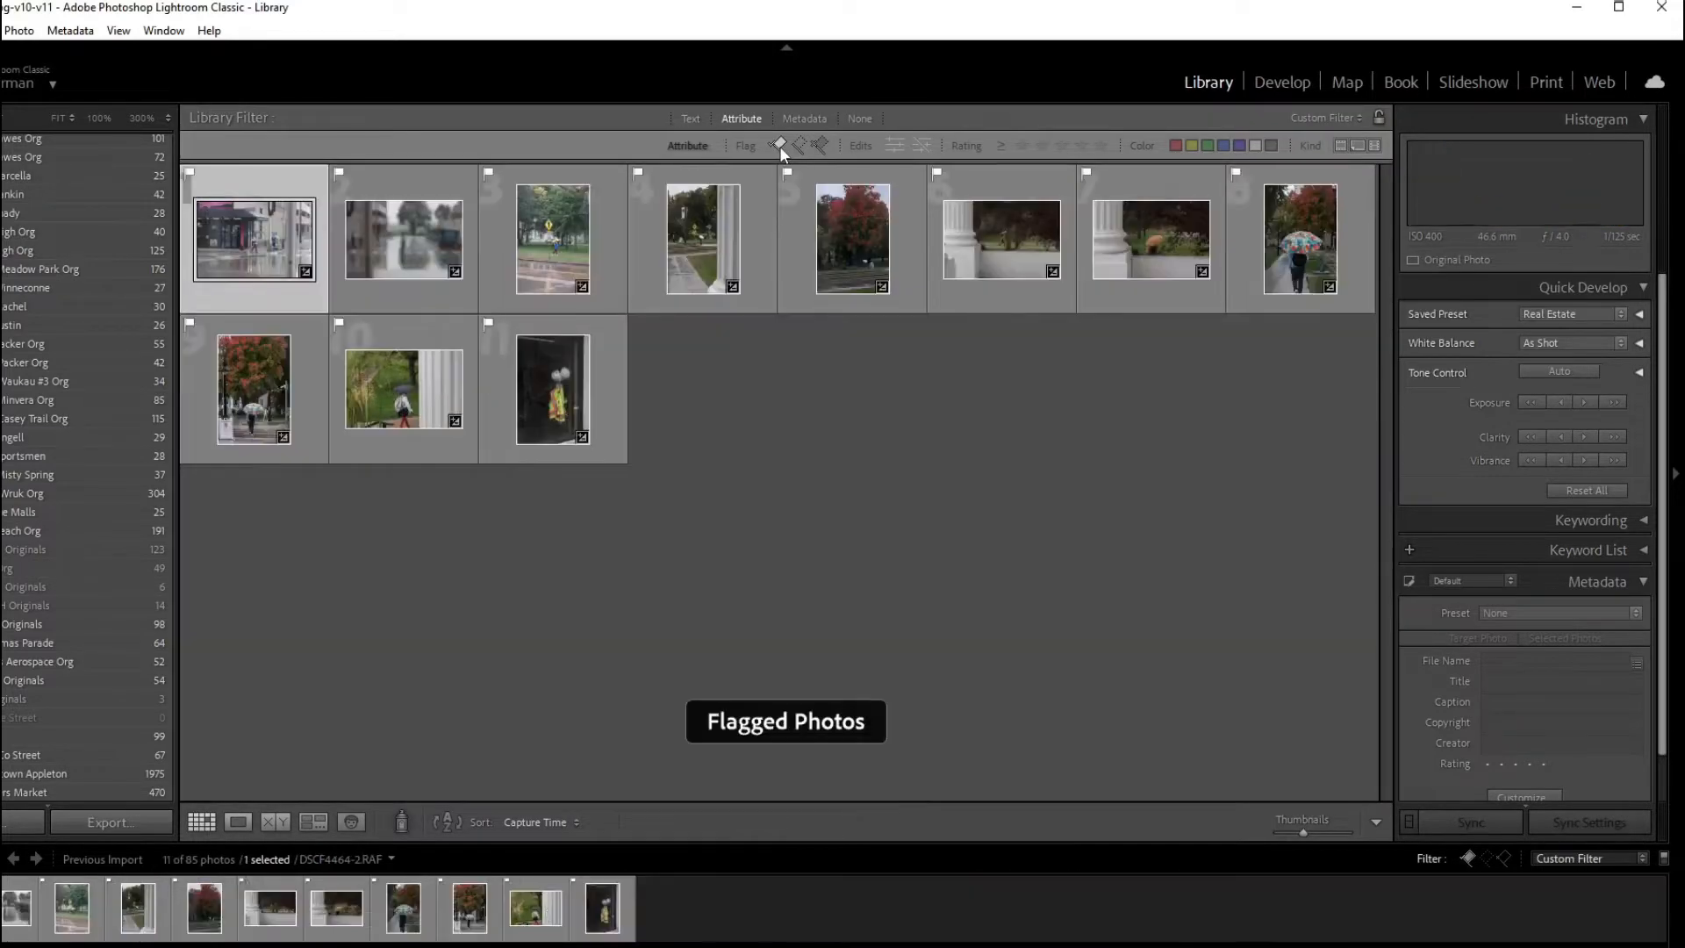
# Open the first pick, DSCF4377-2 of the bagel shop corner, in the Develop module and remove its pick flag
pyautogui.click(1287, 82)
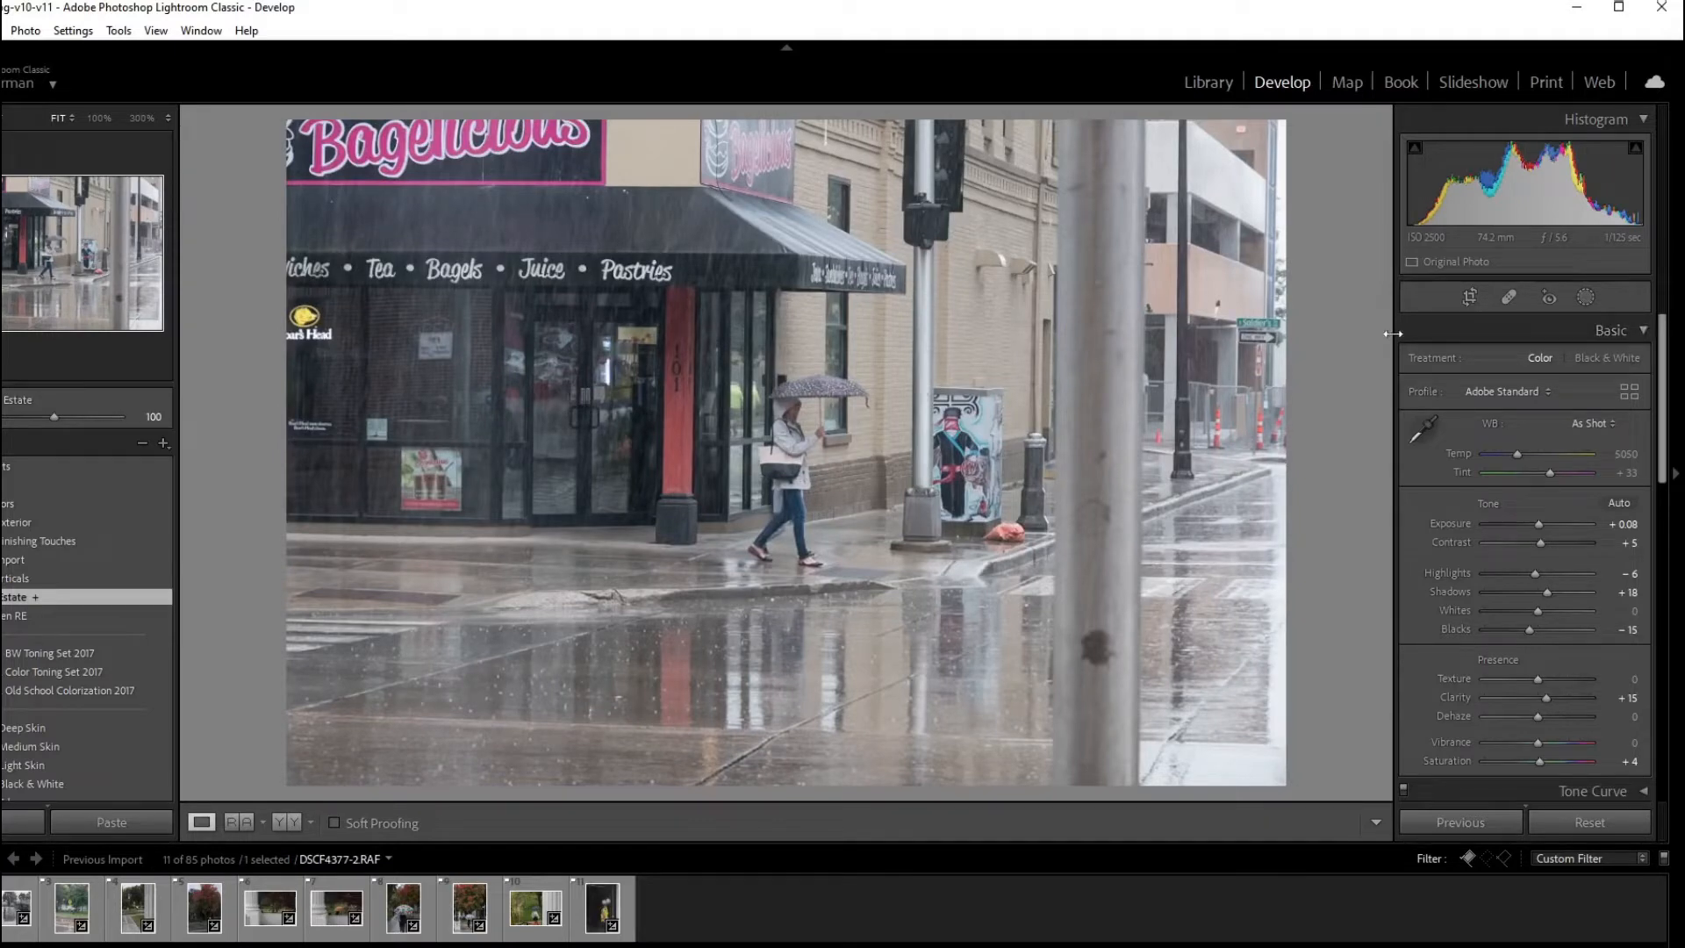
pyautogui.press('u')
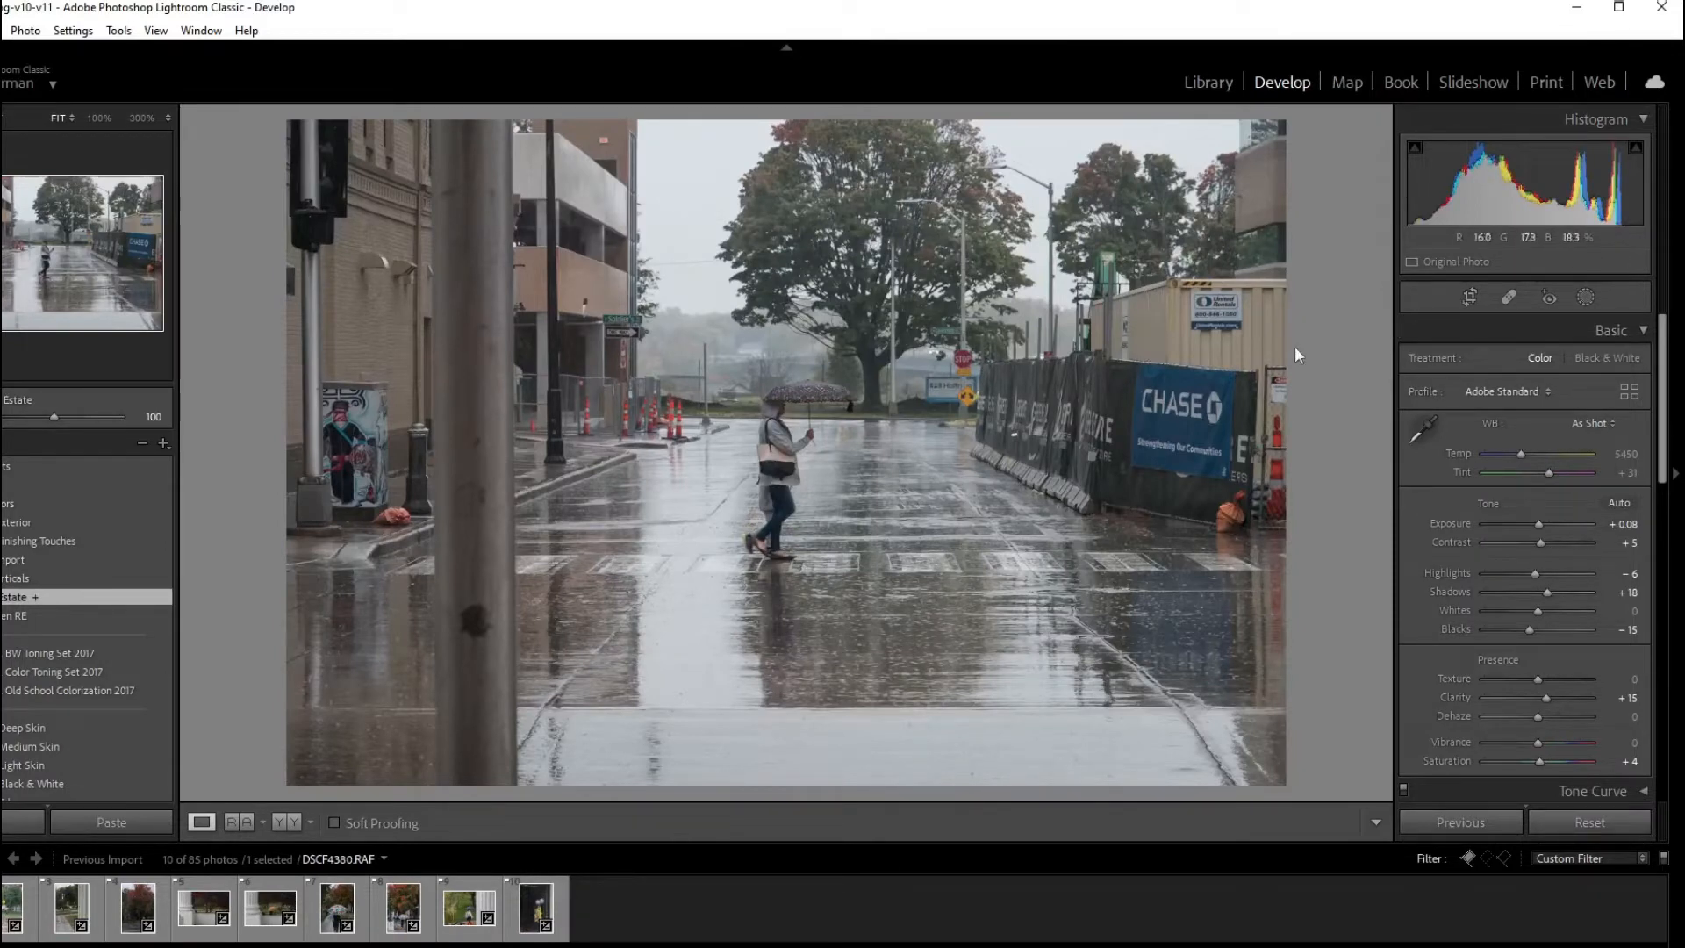
# Try a tighter landscape crop of DSCF4380 around the woman with the umbrella, using the 4 x 5 / 8 x 10 aspect
pyautogui.click(1467, 299)
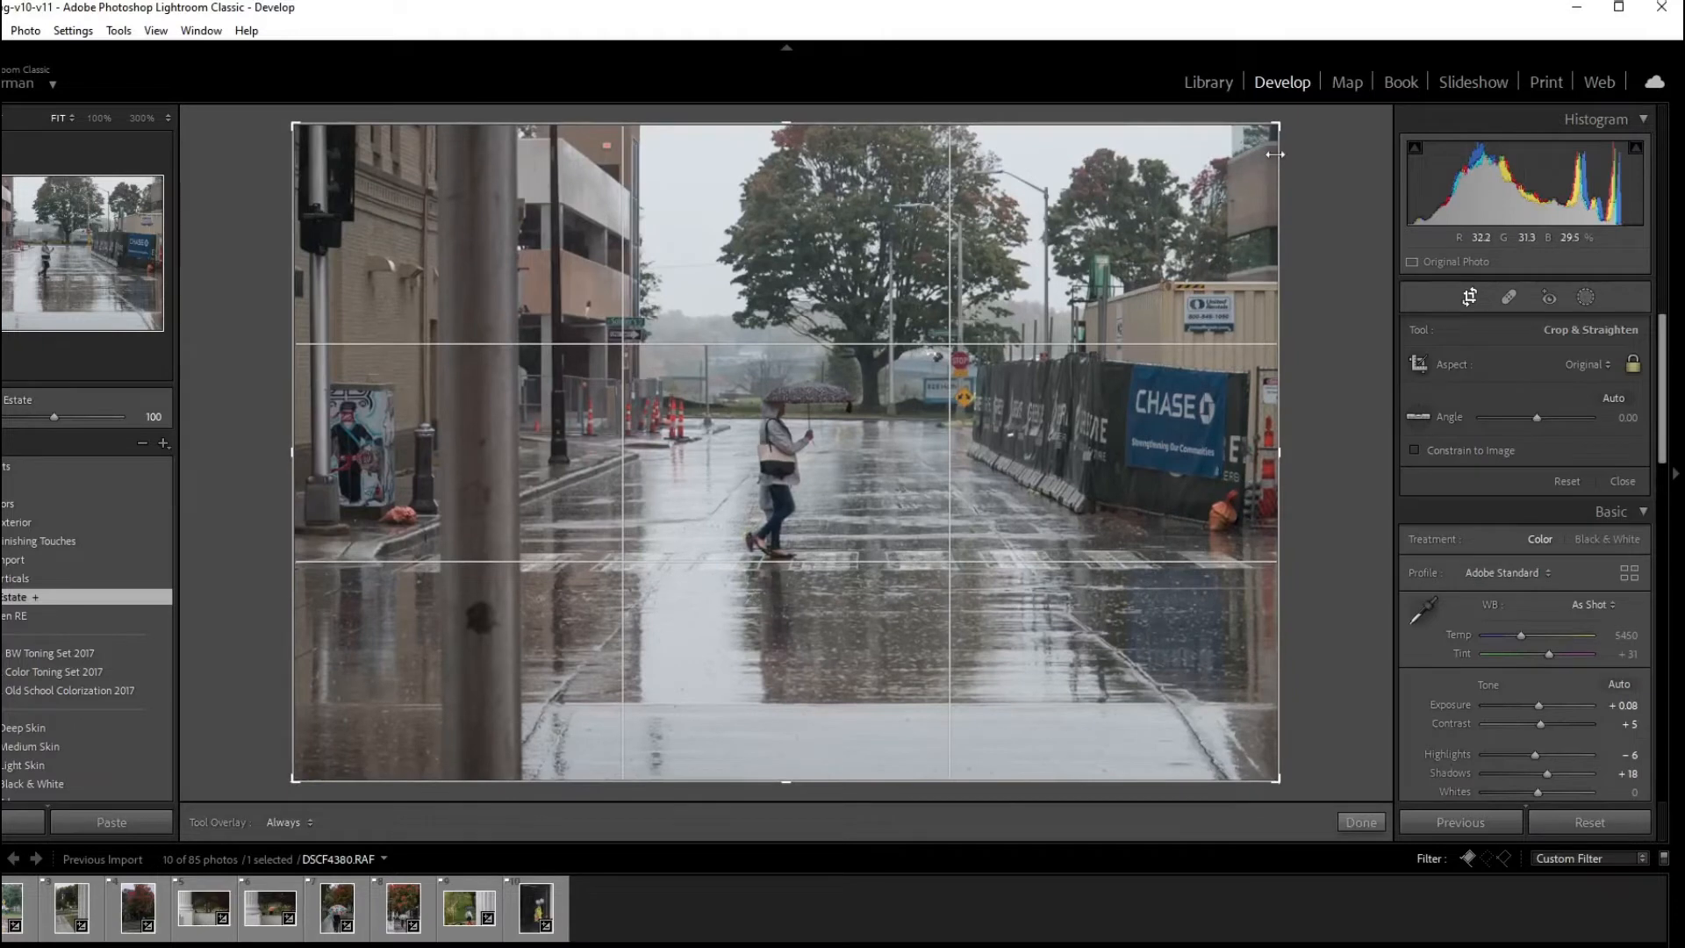
pyautogui.moveTo(1277, 129); pyautogui.dragTo(1203, 204)
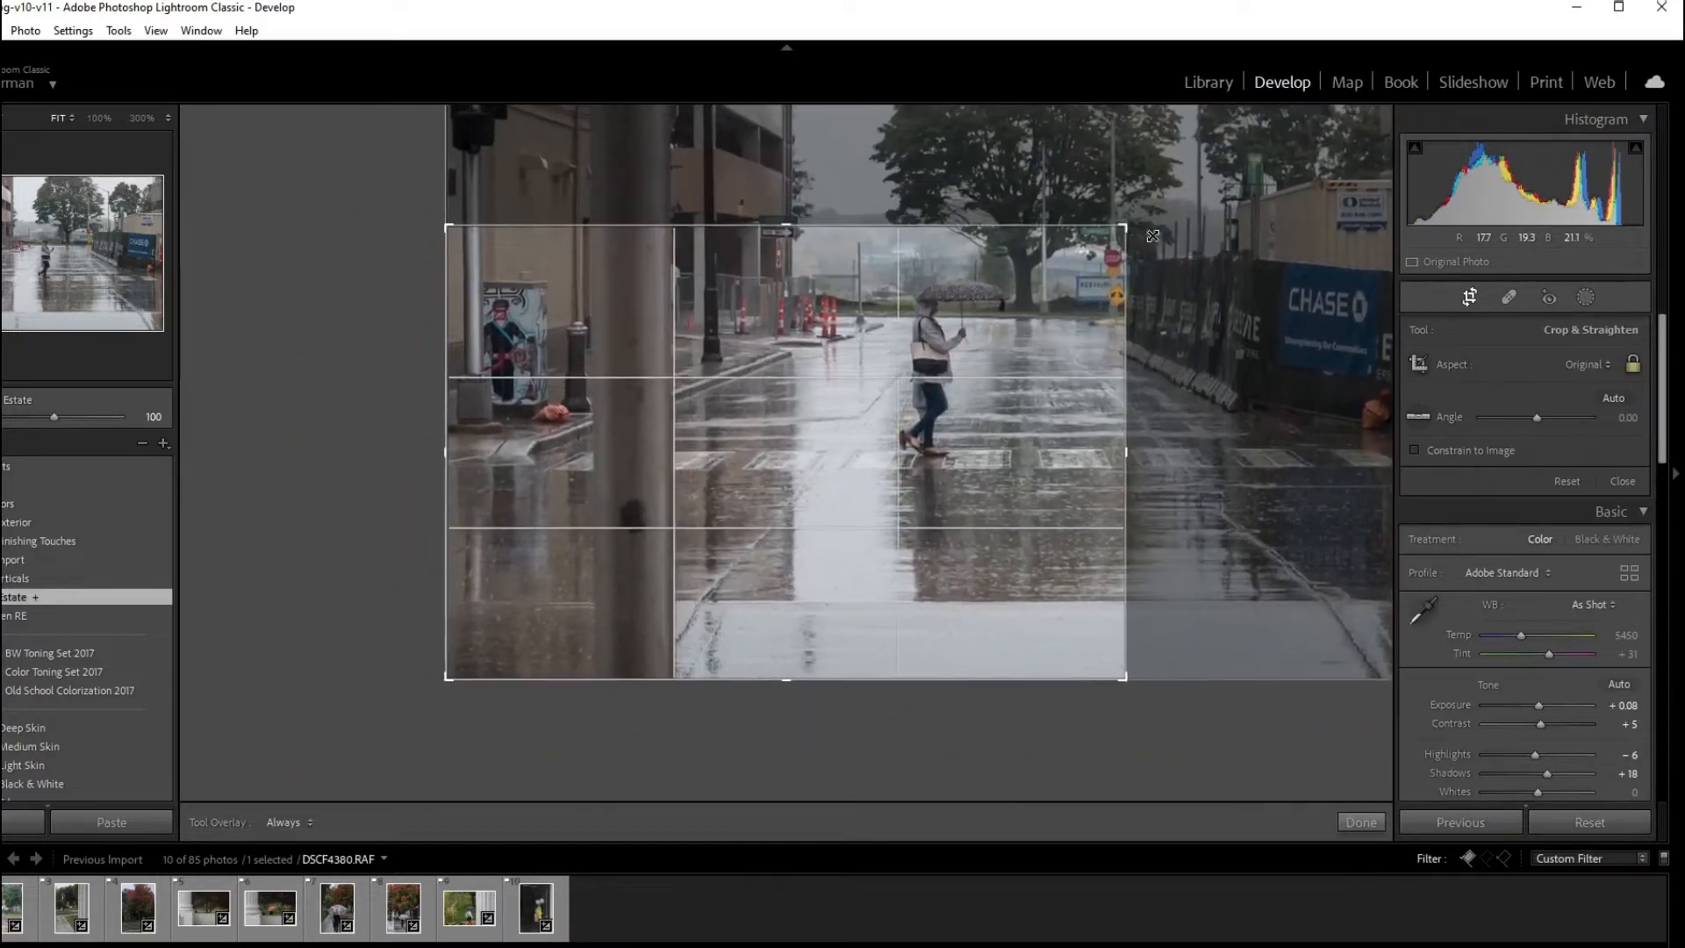
pyautogui.moveTo(987, 371); pyautogui.dragTo(752, 486)
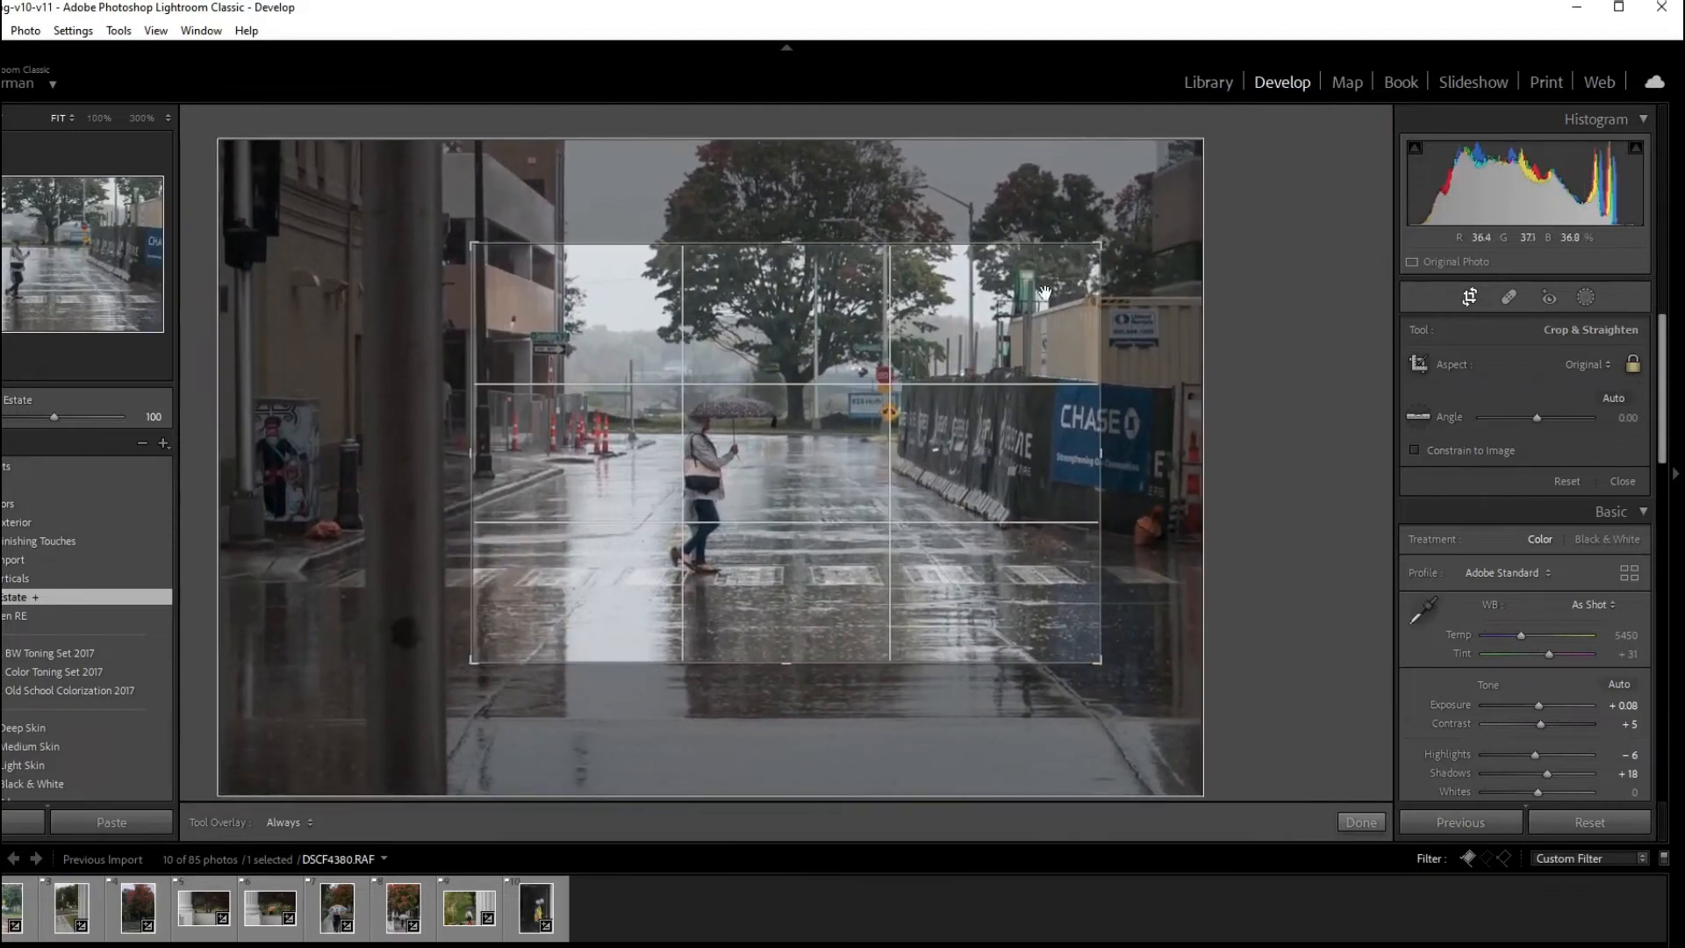
pyautogui.click(1572, 365)
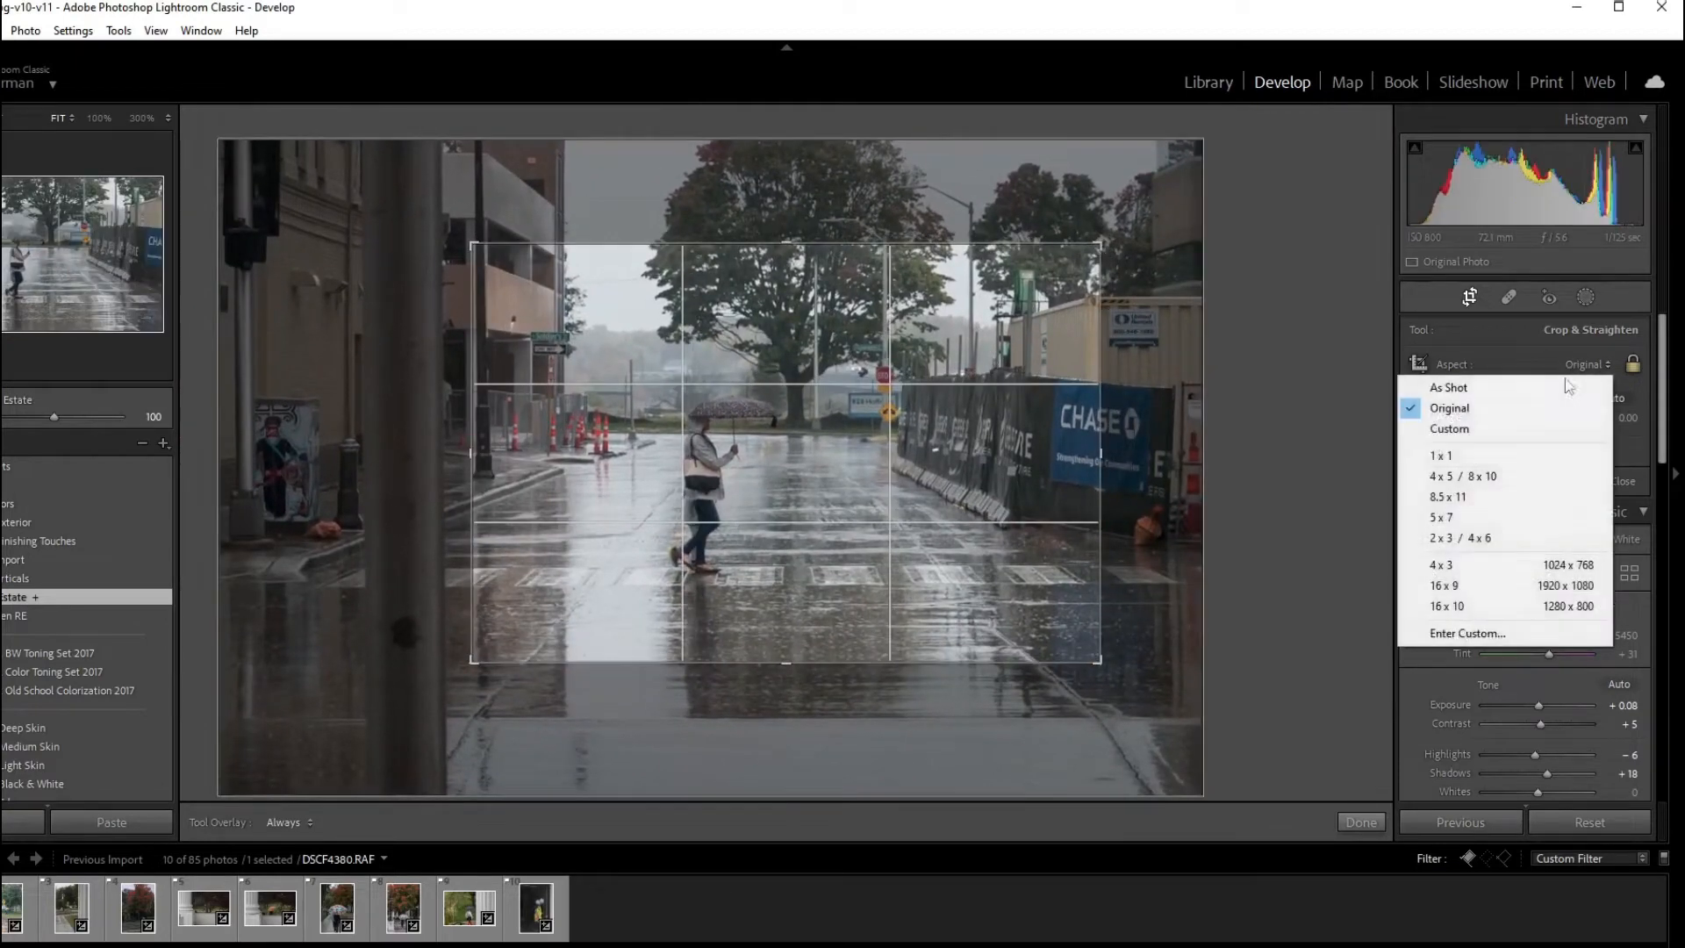
pyautogui.click(1502, 476)
pyautogui.press('Return')
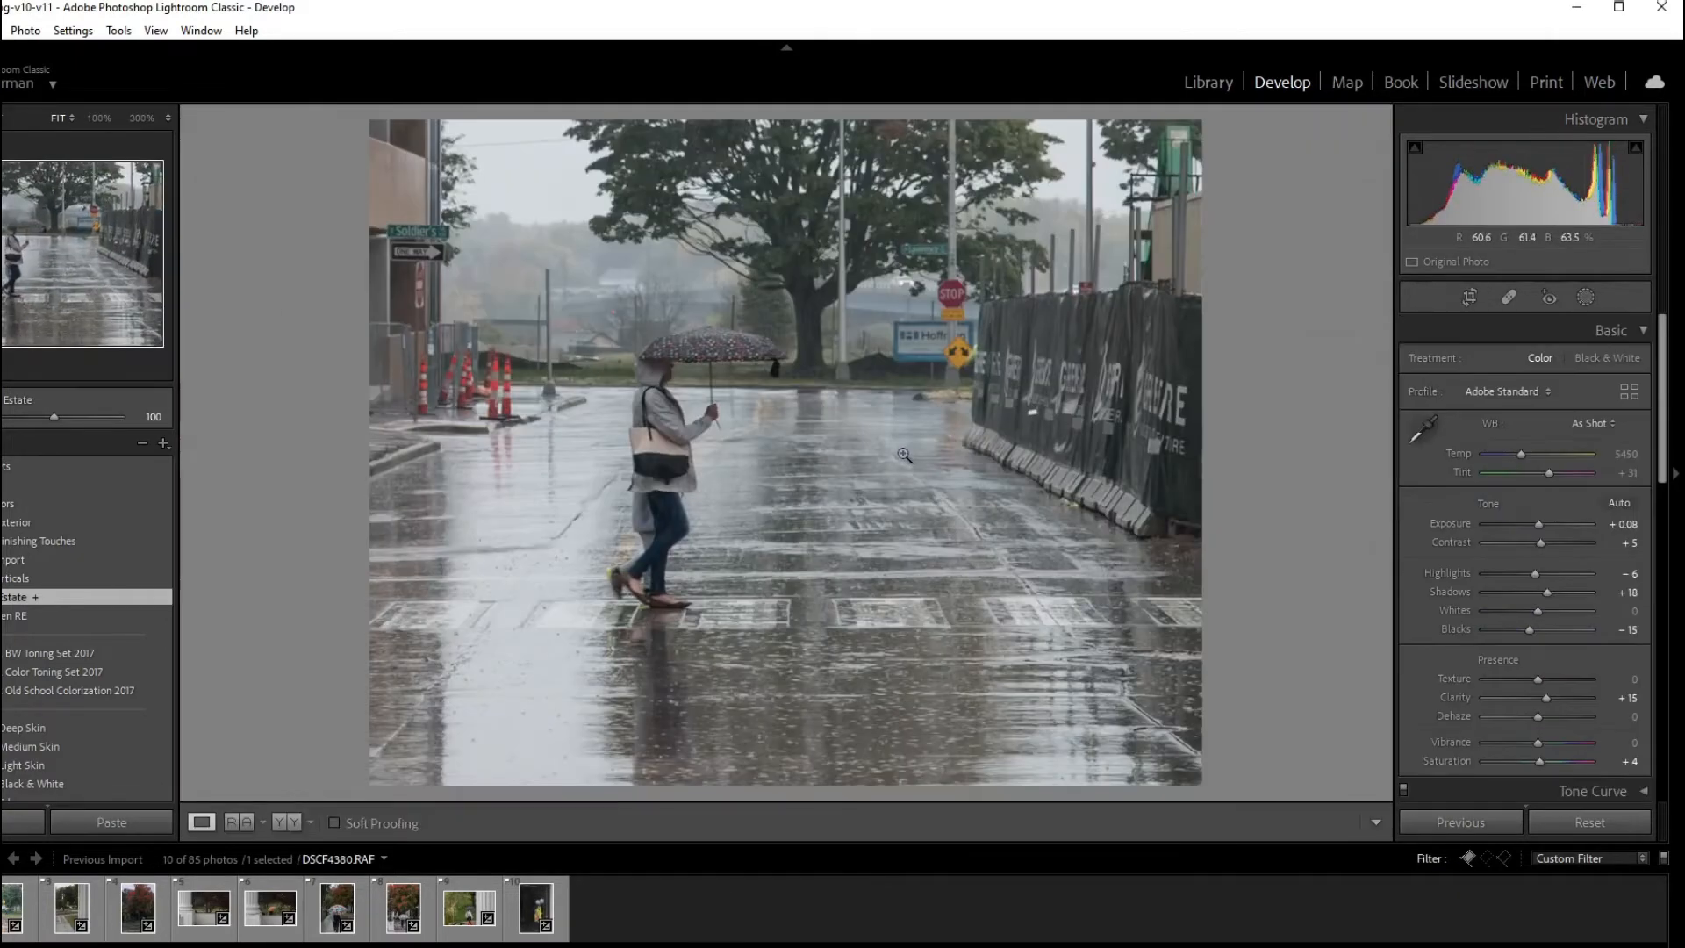
# Try a 1 x 1 crop on DSCF4380, and a portrait 4 x 5 / 8 x 10 crop including the tree and the woman
pyautogui.click(1467, 298)
pyautogui.click(1559, 365)
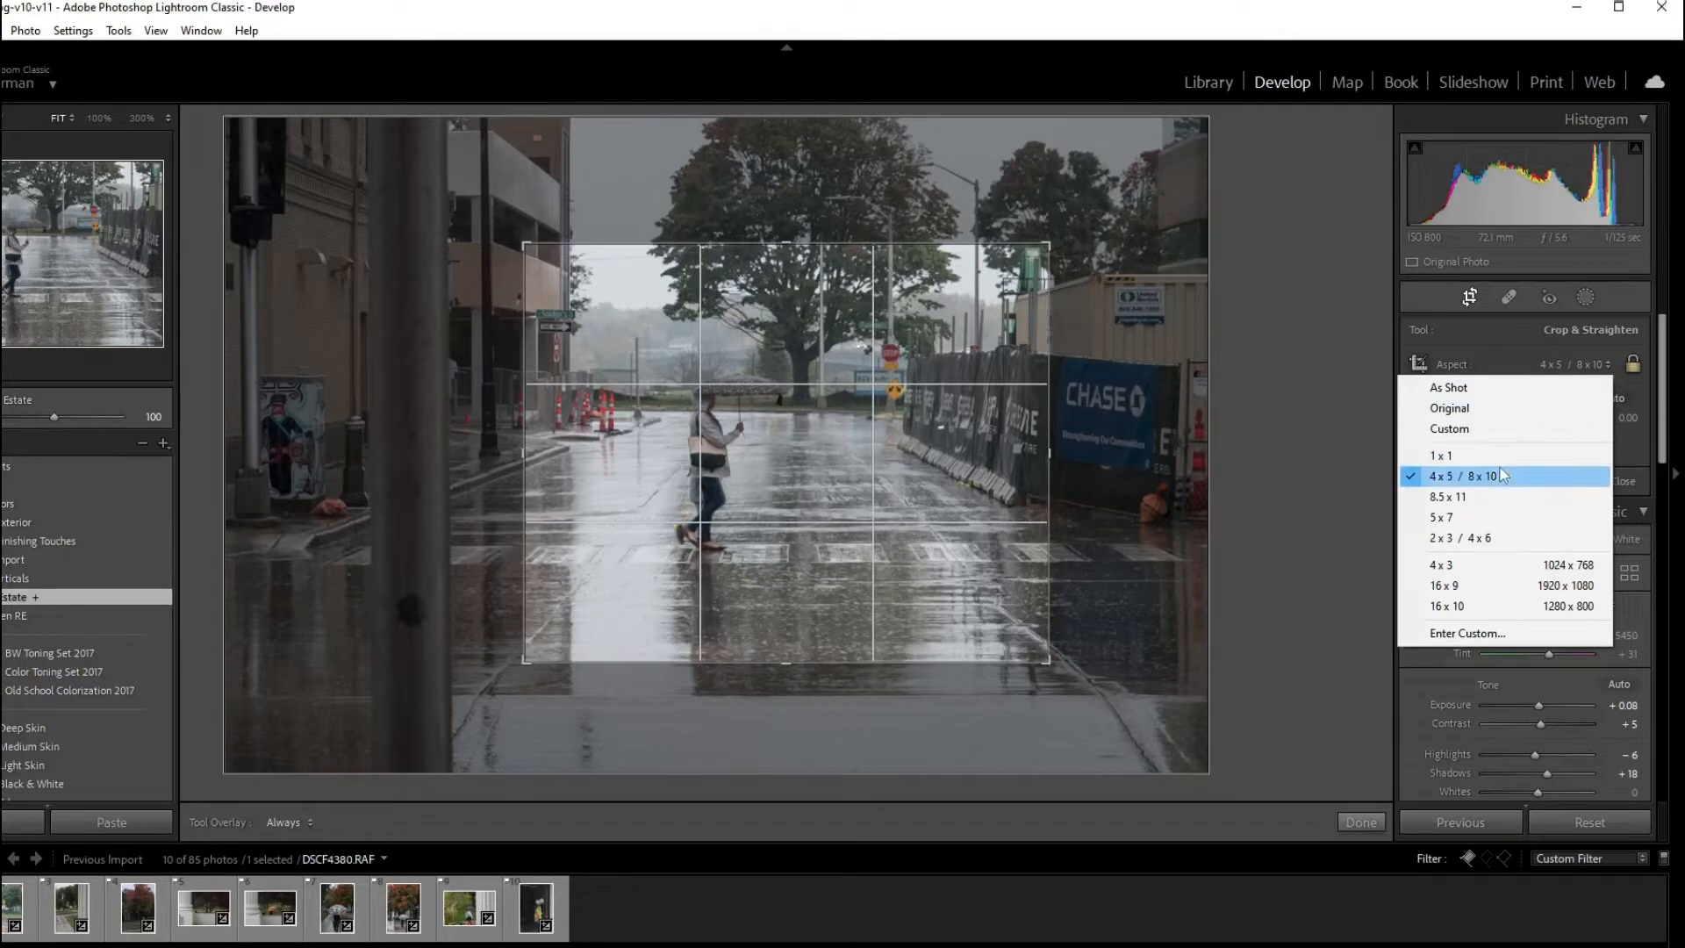
pyautogui.click(1502, 455)
pyautogui.click(1580, 366)
pyautogui.click(1534, 476)
pyautogui.moveTo(867, 289); pyautogui.dragTo(877, 391)
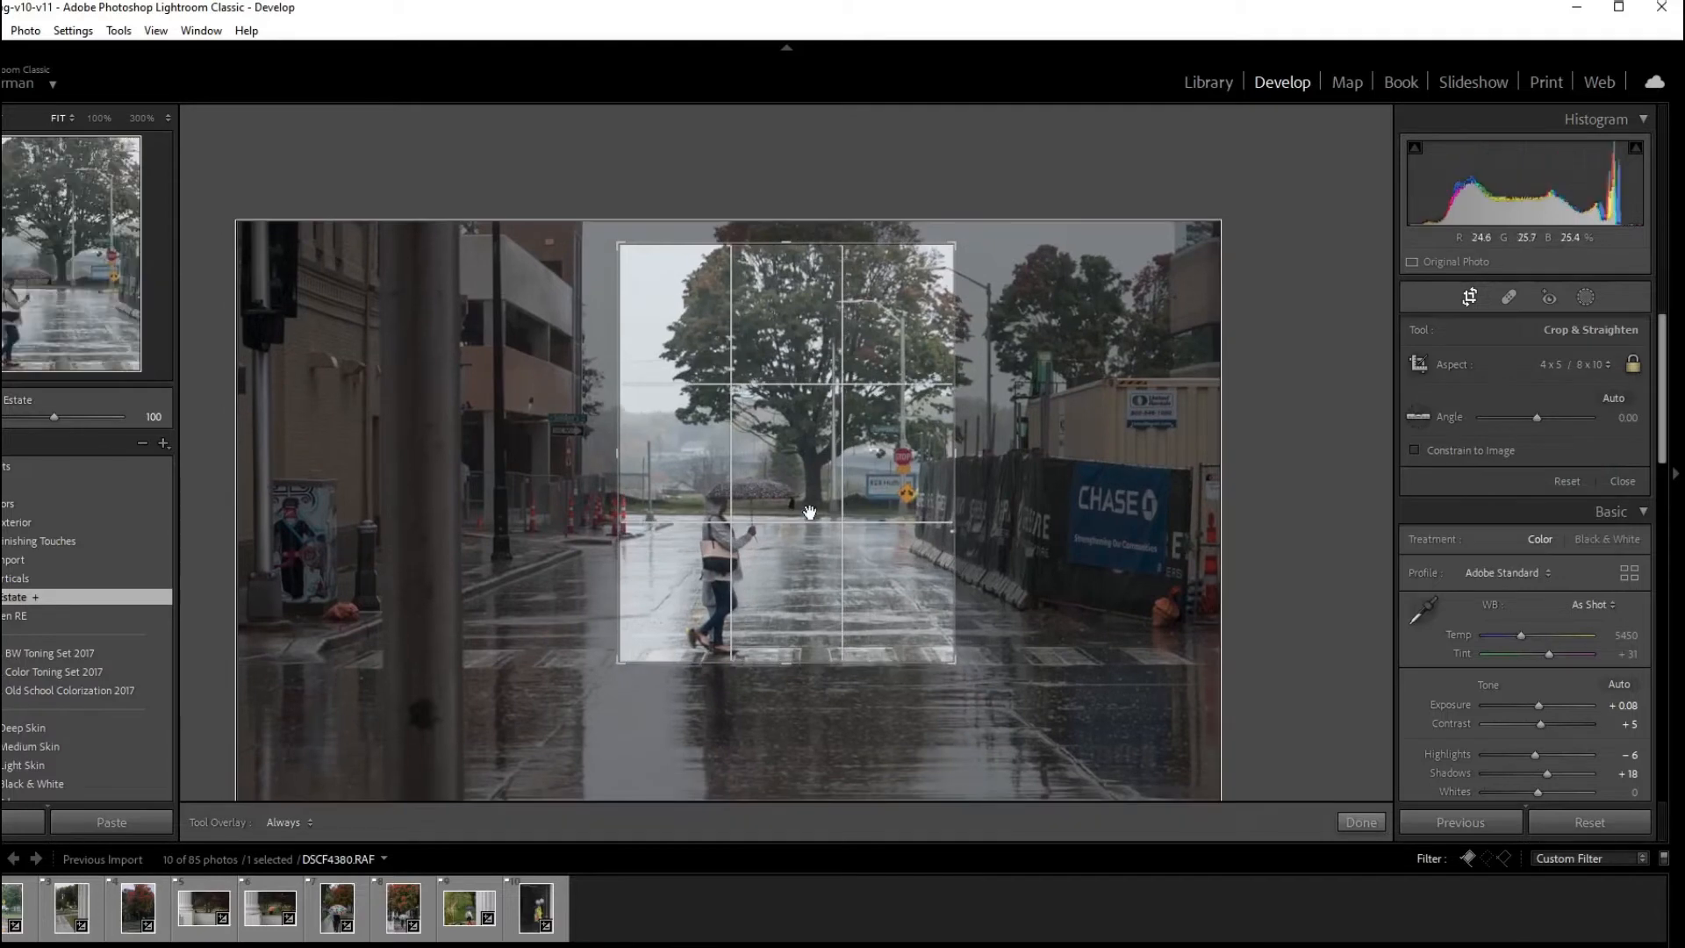
pyautogui.moveTo(795, 551); pyautogui.dragTo(796, 533)
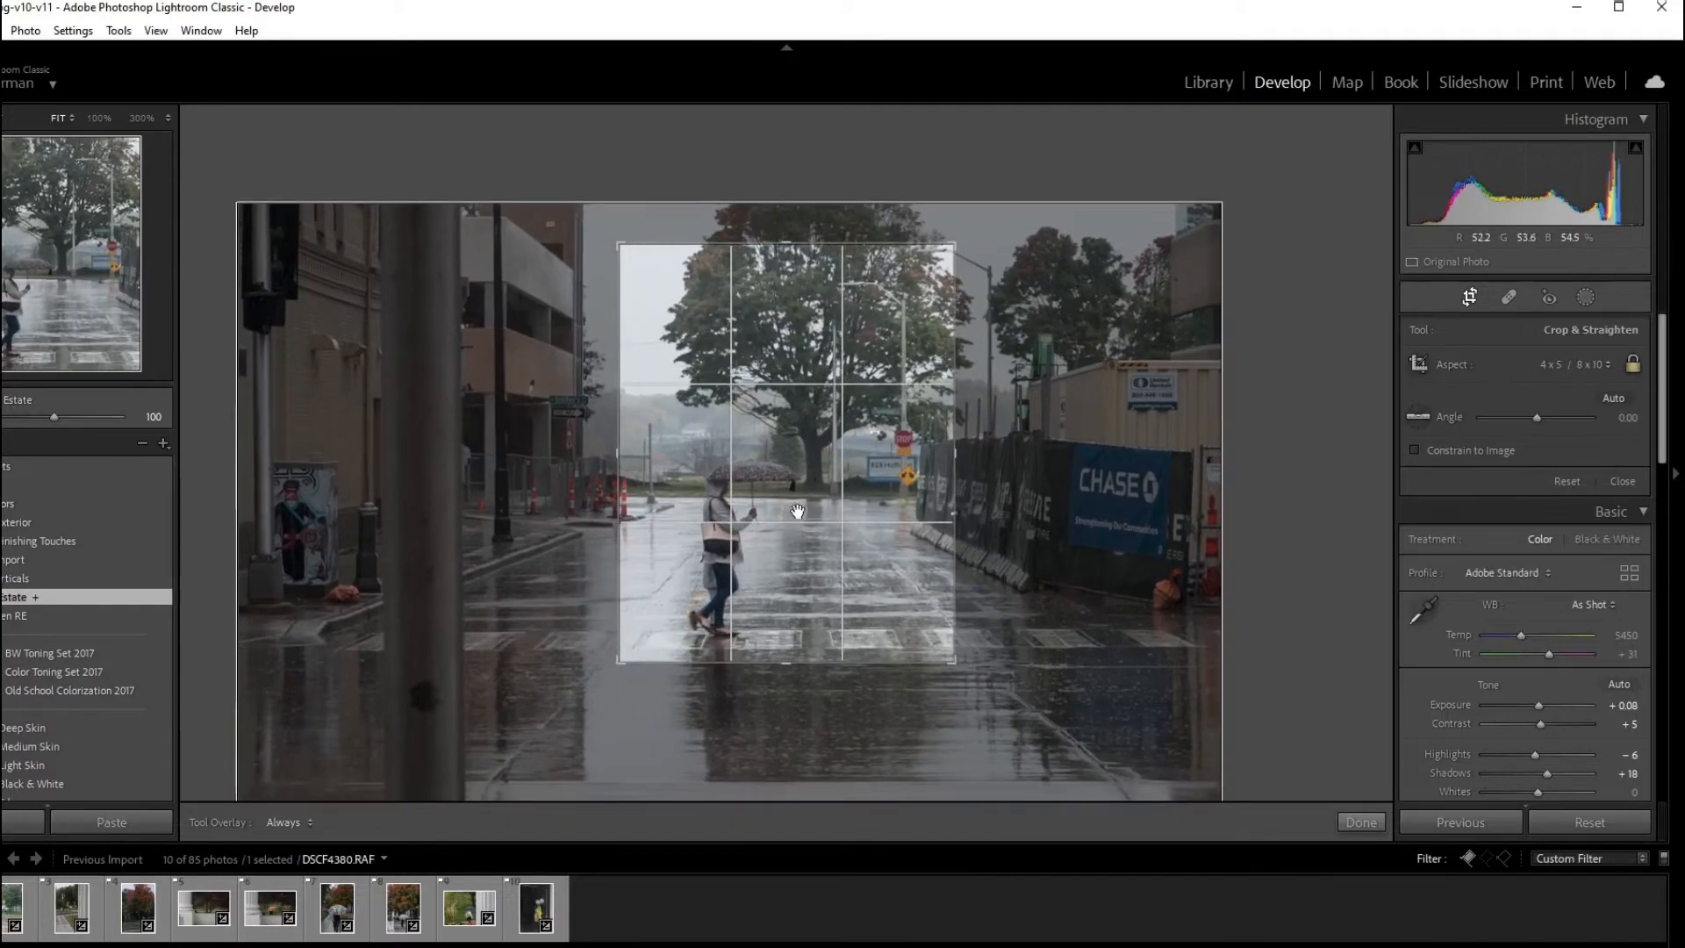
# Recrop DSCF4380 as a portrait with the Original aspect around the tree and the woman, and drop the photo from the picks
pyautogui.click(1581, 367)
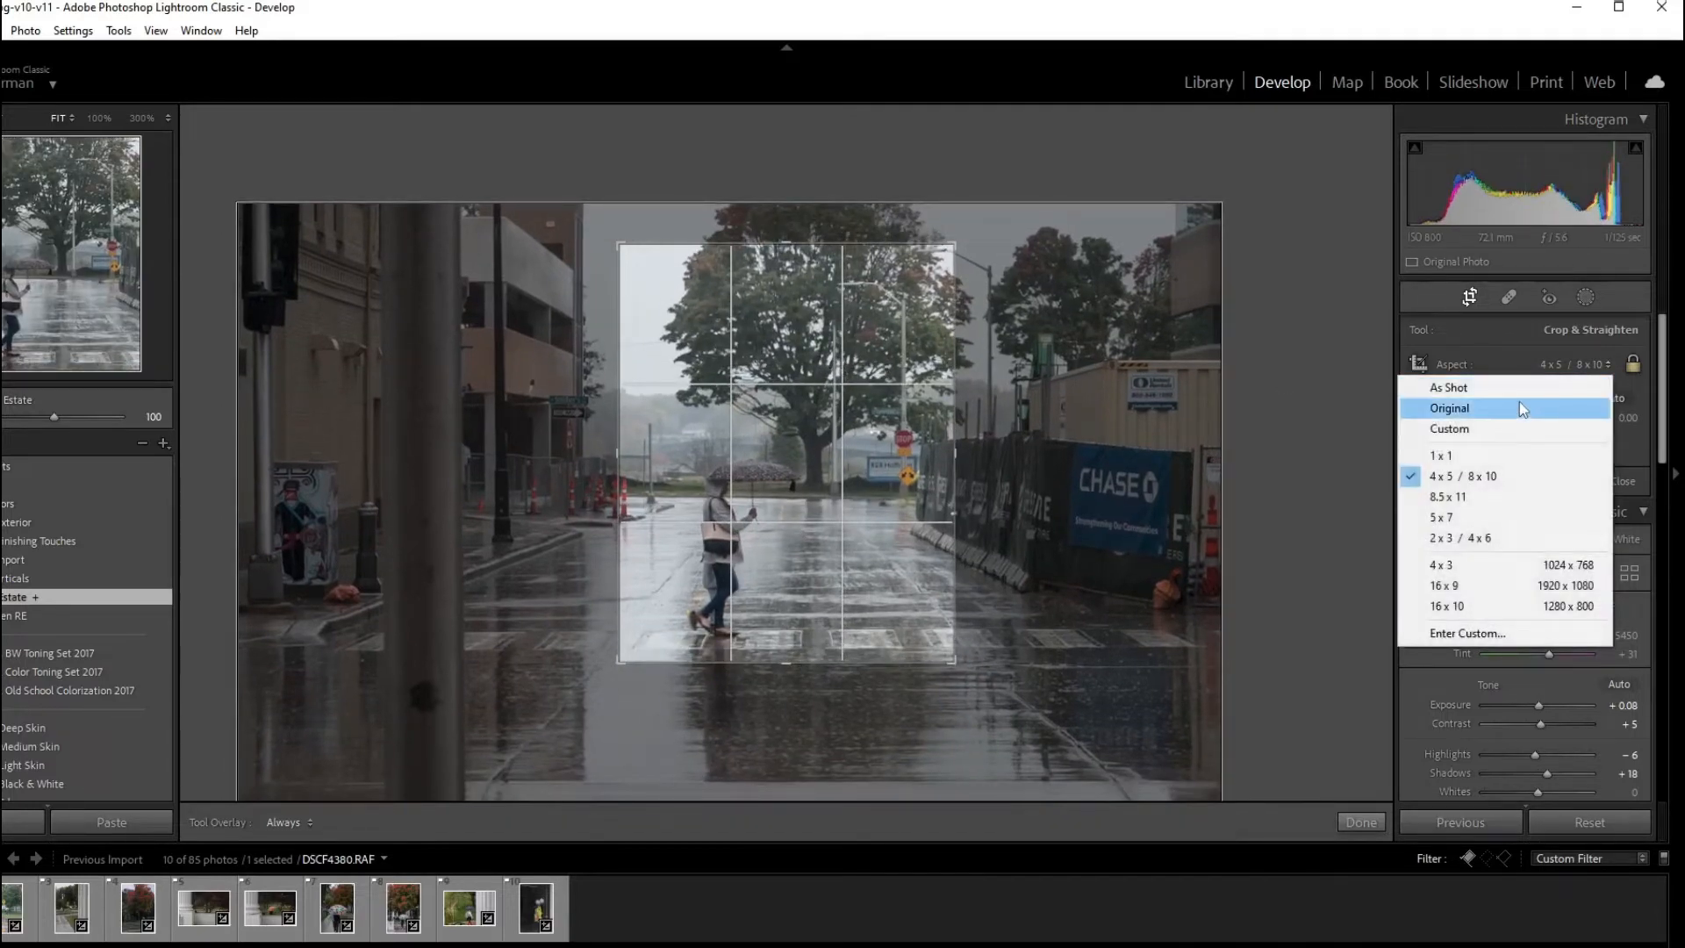
pyautogui.click(1520, 406)
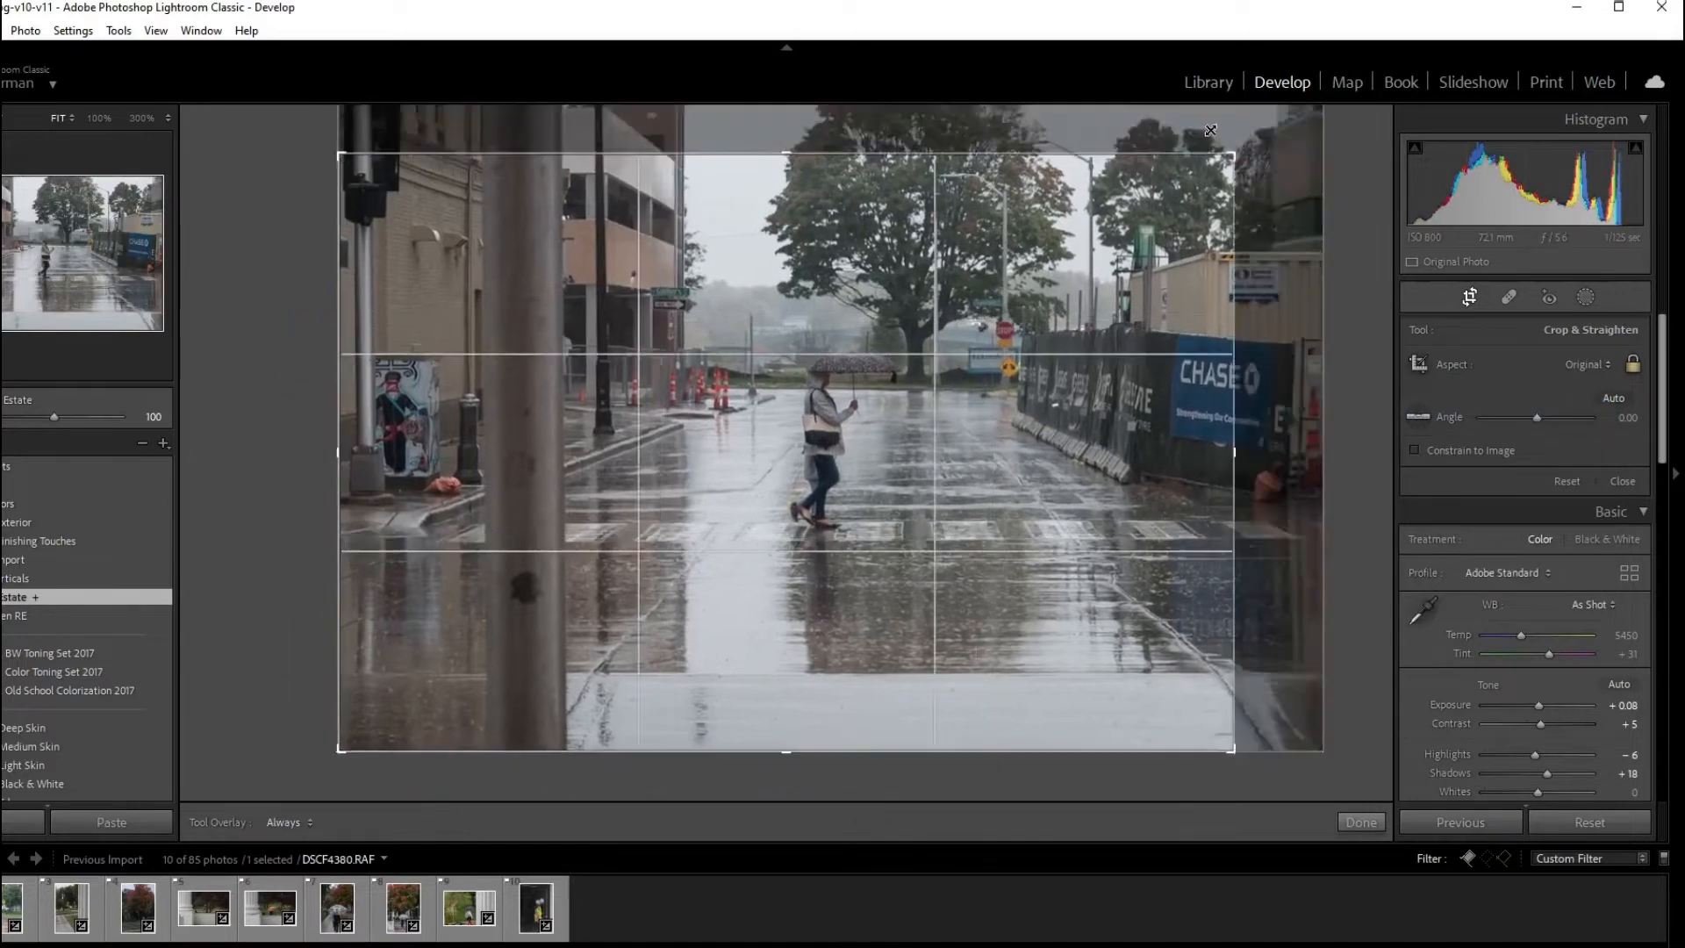
pyautogui.moveTo(1211, 130); pyautogui.dragTo(1058, 82)
pyautogui.moveTo(803, 272); pyautogui.dragTo(515, 305)
pyautogui.moveTo(1003, 779); pyautogui.dragTo(945, 689)
pyautogui.moveTo(848, 609); pyautogui.dragTo(761, 607)
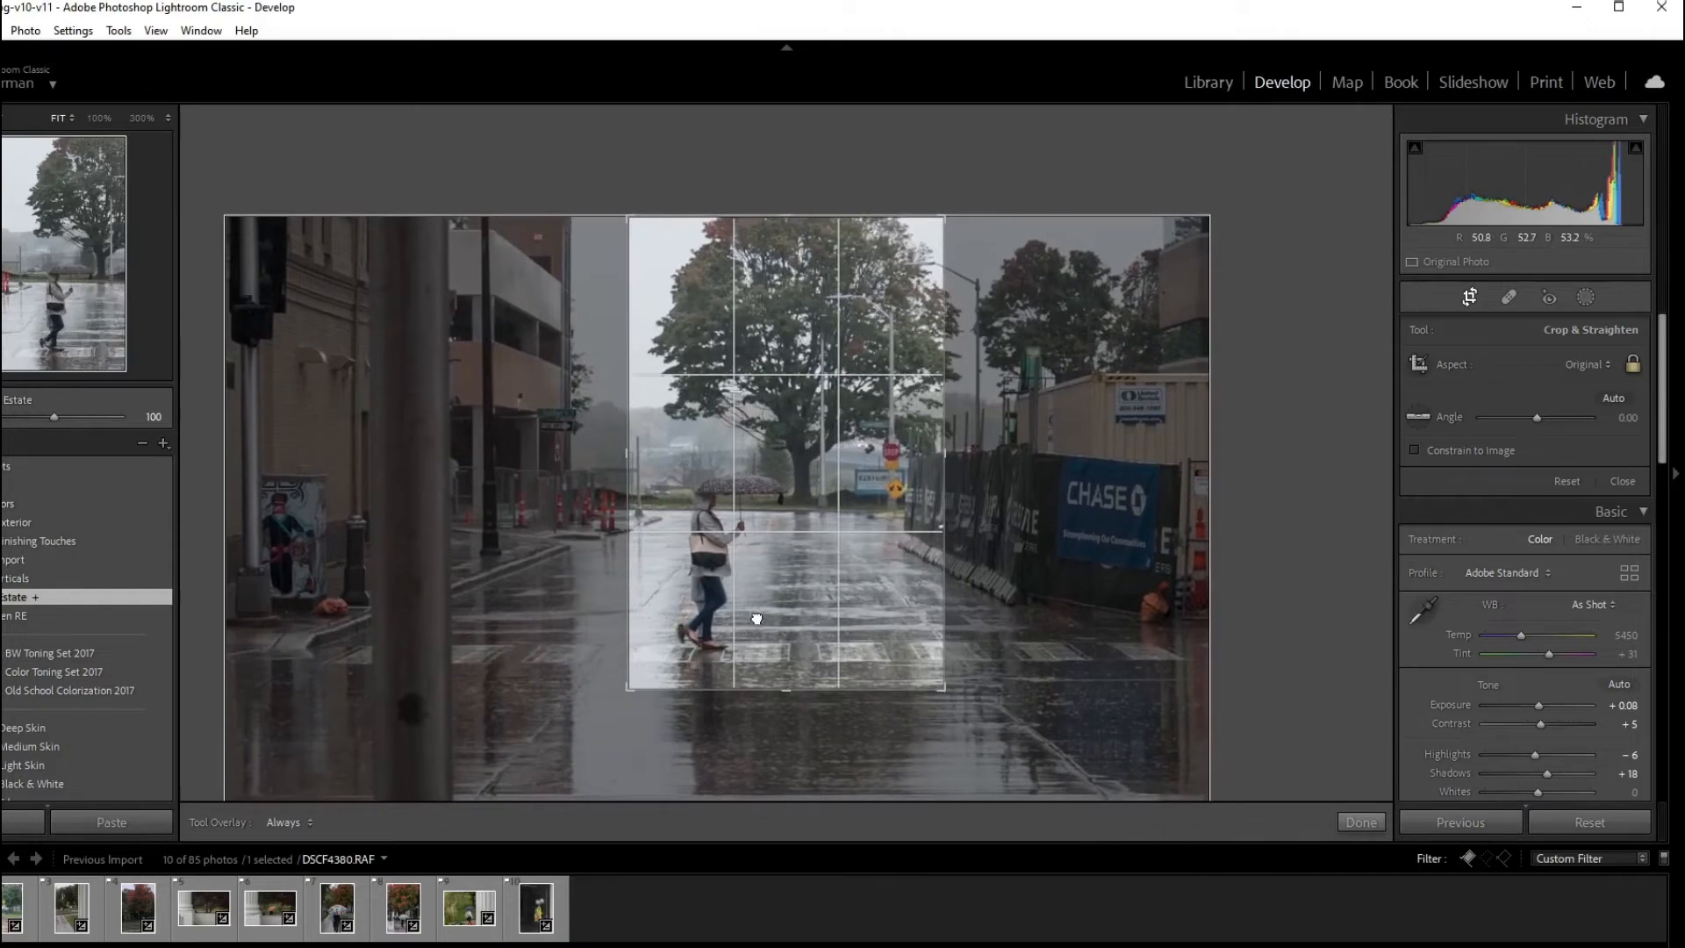
pyautogui.press('Return')
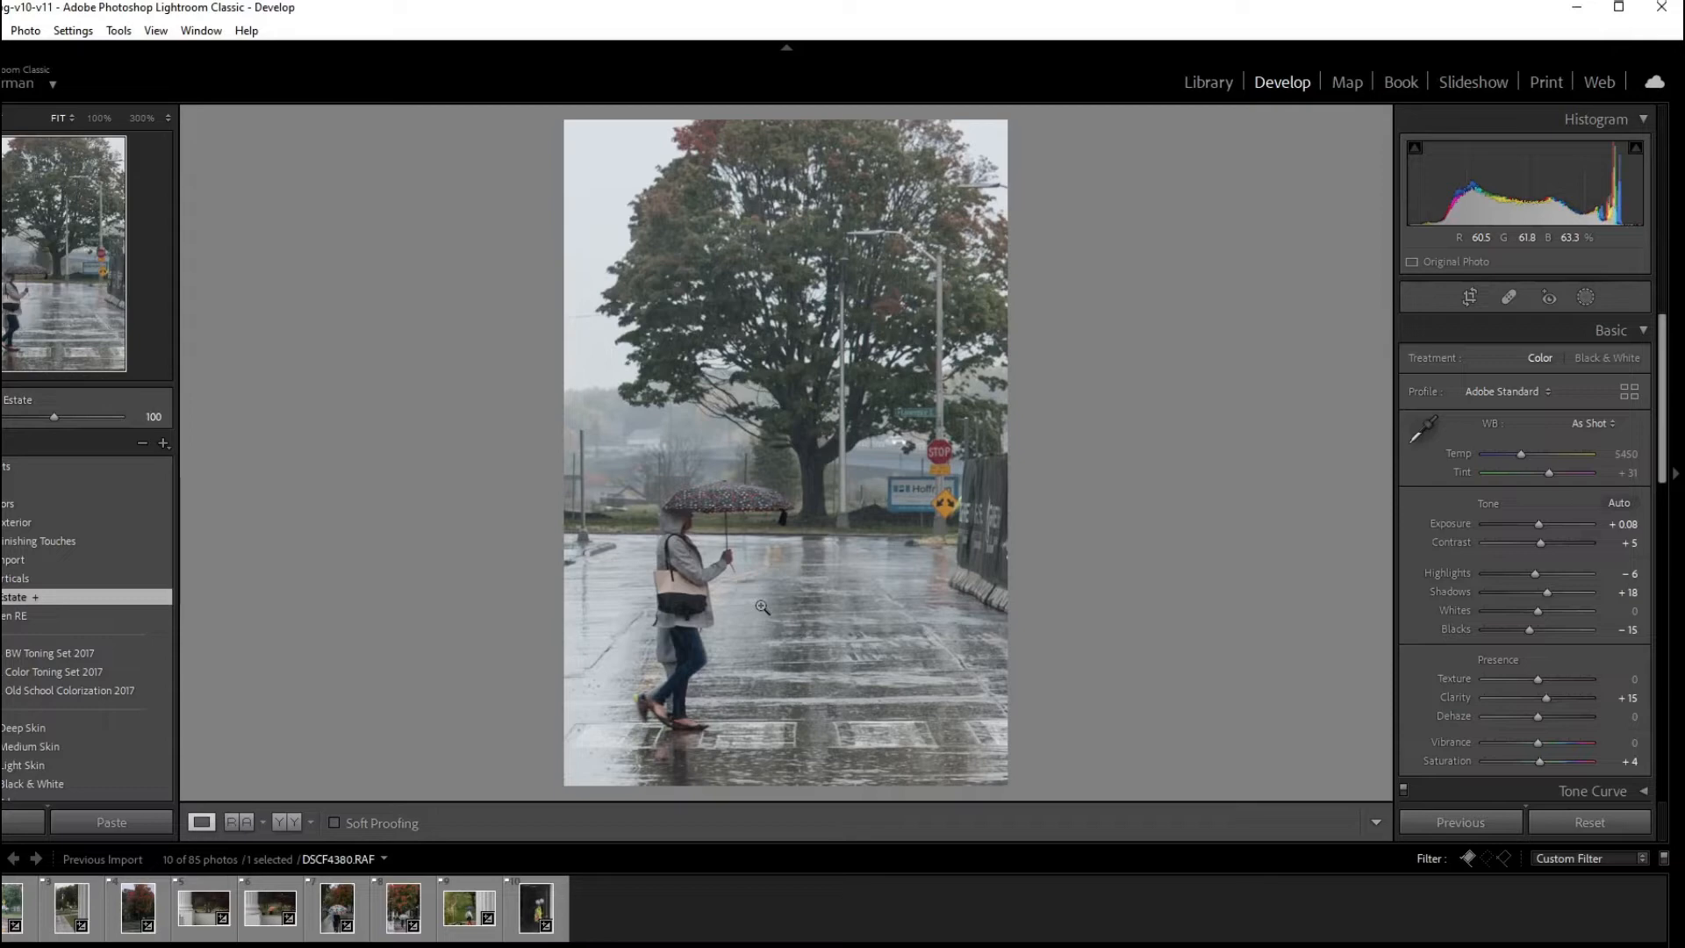
pyautogui.press('x')
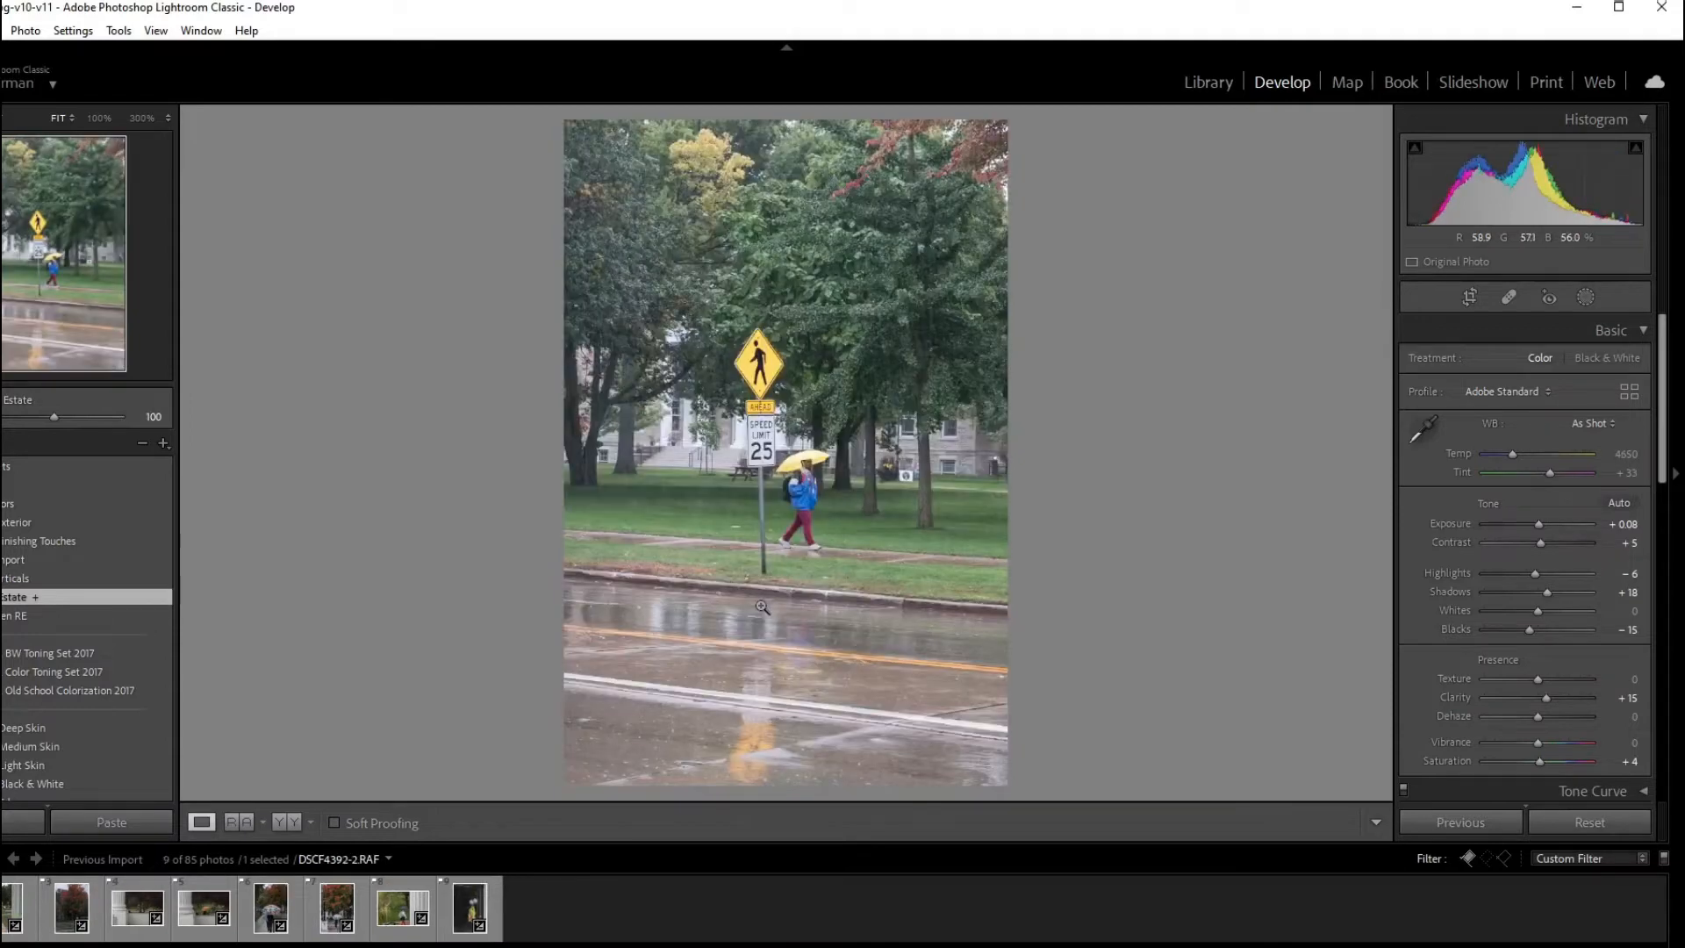
# Crop DSCF4392-2 tighter at the Original aspect, placing the crosswalk sign and yellow umbrella low in the frame beneath the trees
pyautogui.click(1467, 296)
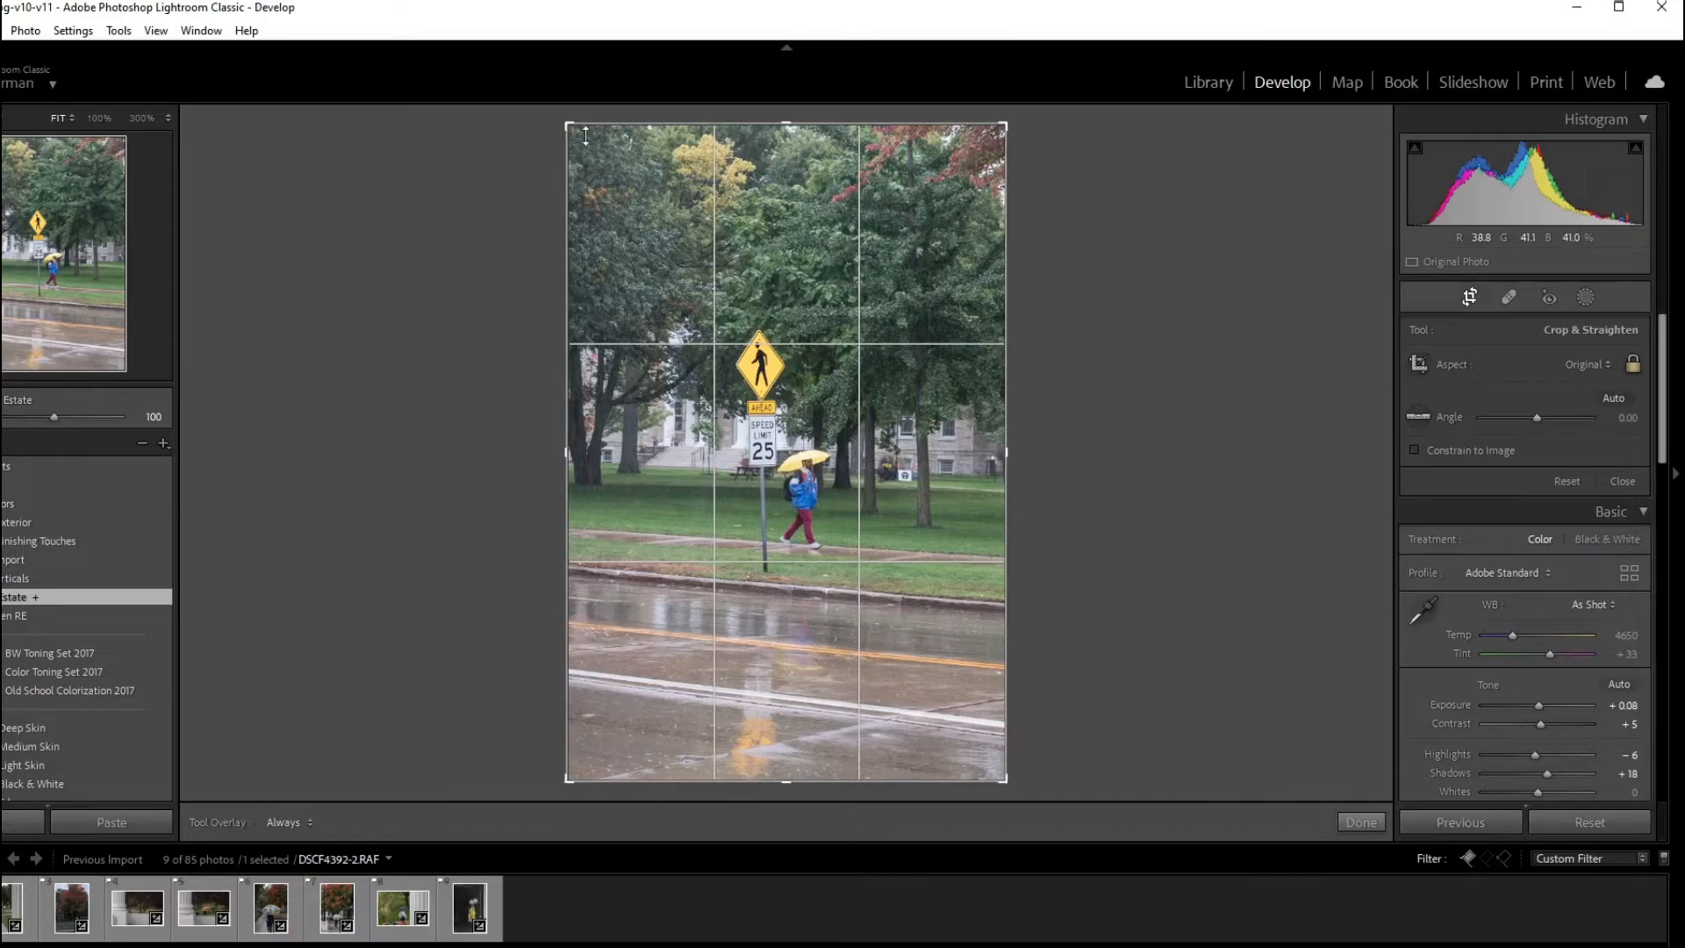
pyautogui.moveTo(567, 125); pyautogui.dragTo(677, 288)
pyautogui.moveTo(760, 335); pyautogui.dragTo(760, 490)
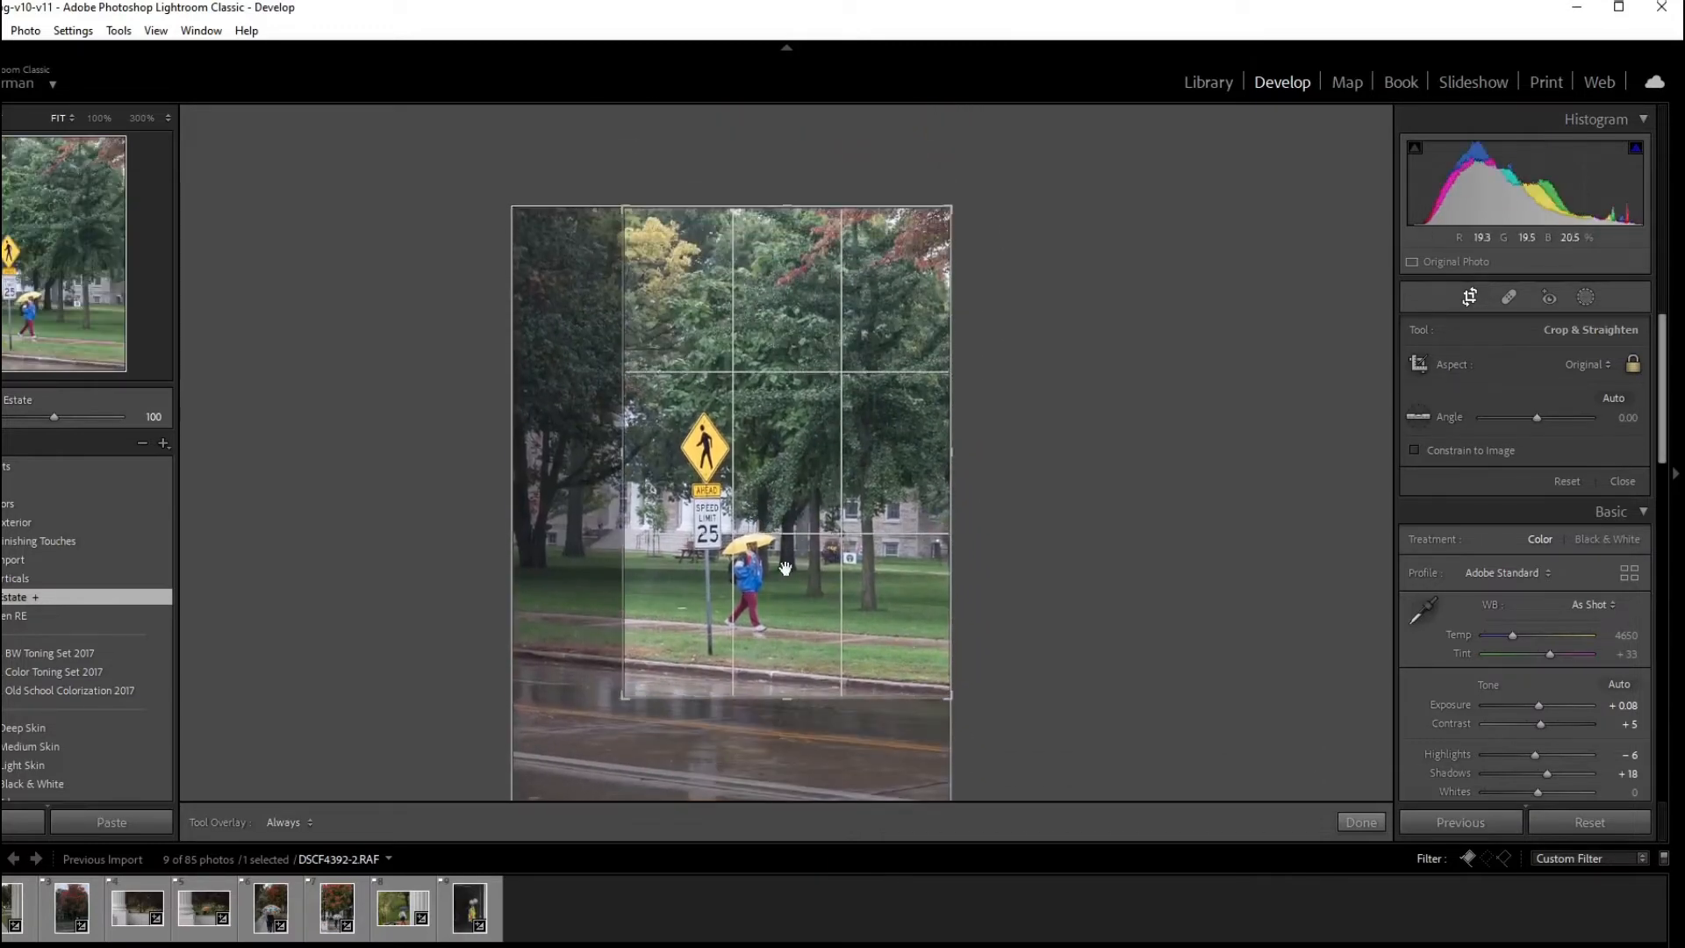
pyautogui.moveTo(623, 698); pyautogui.dragTo(640, 688)
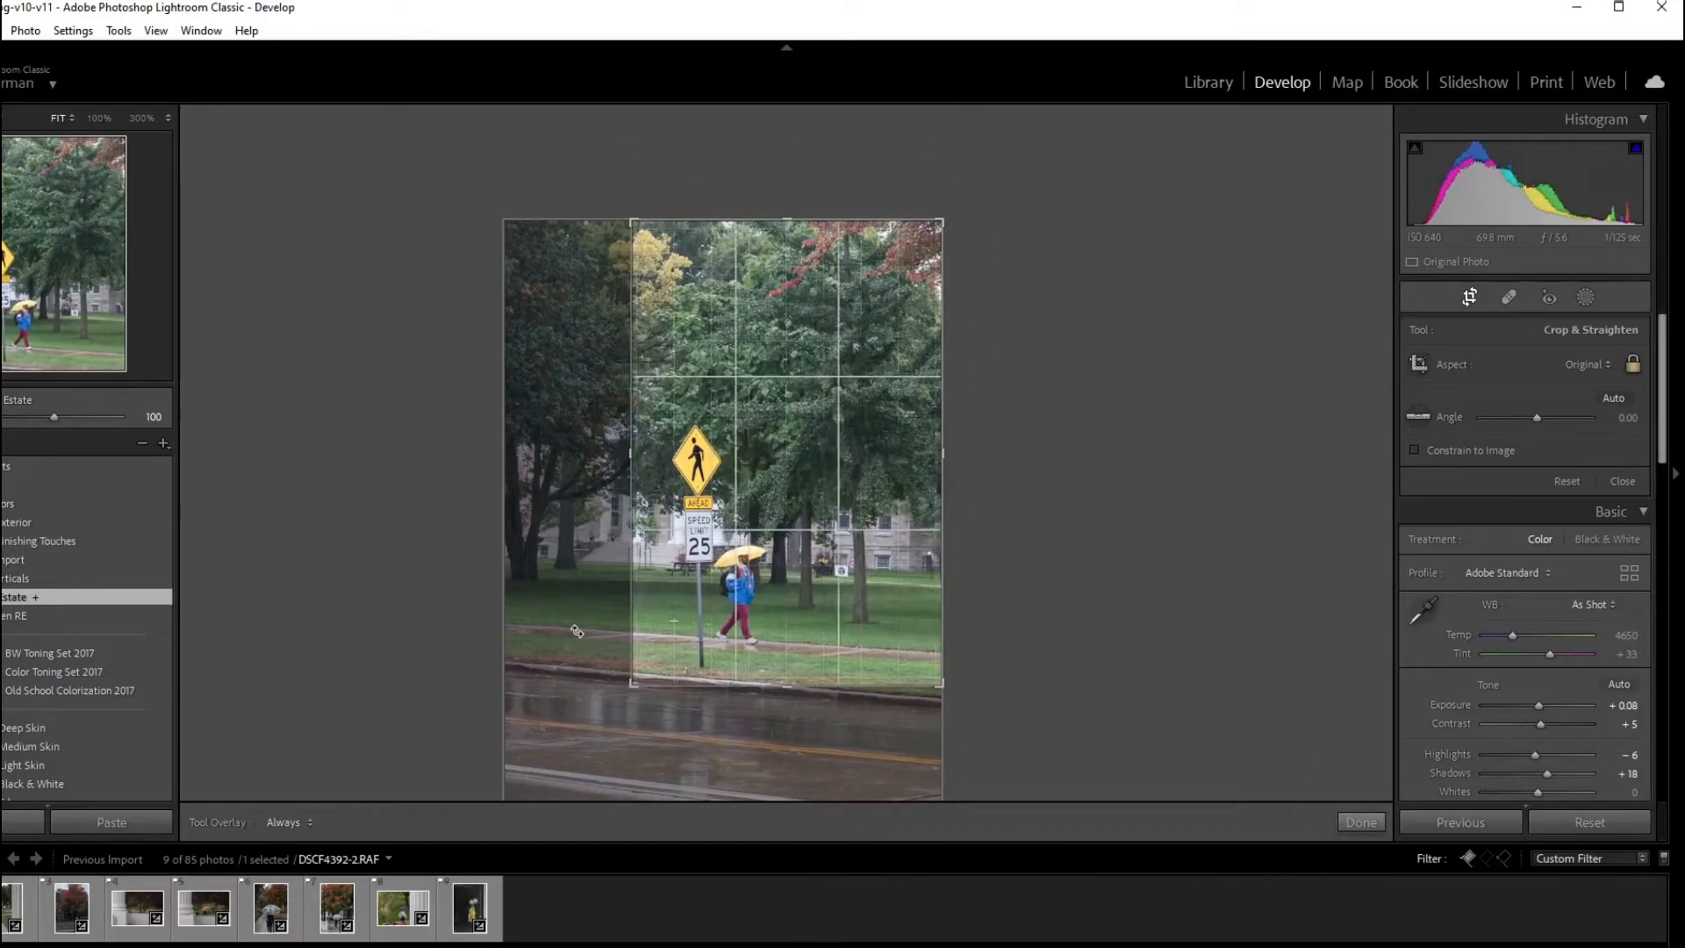
pyautogui.press('Return')
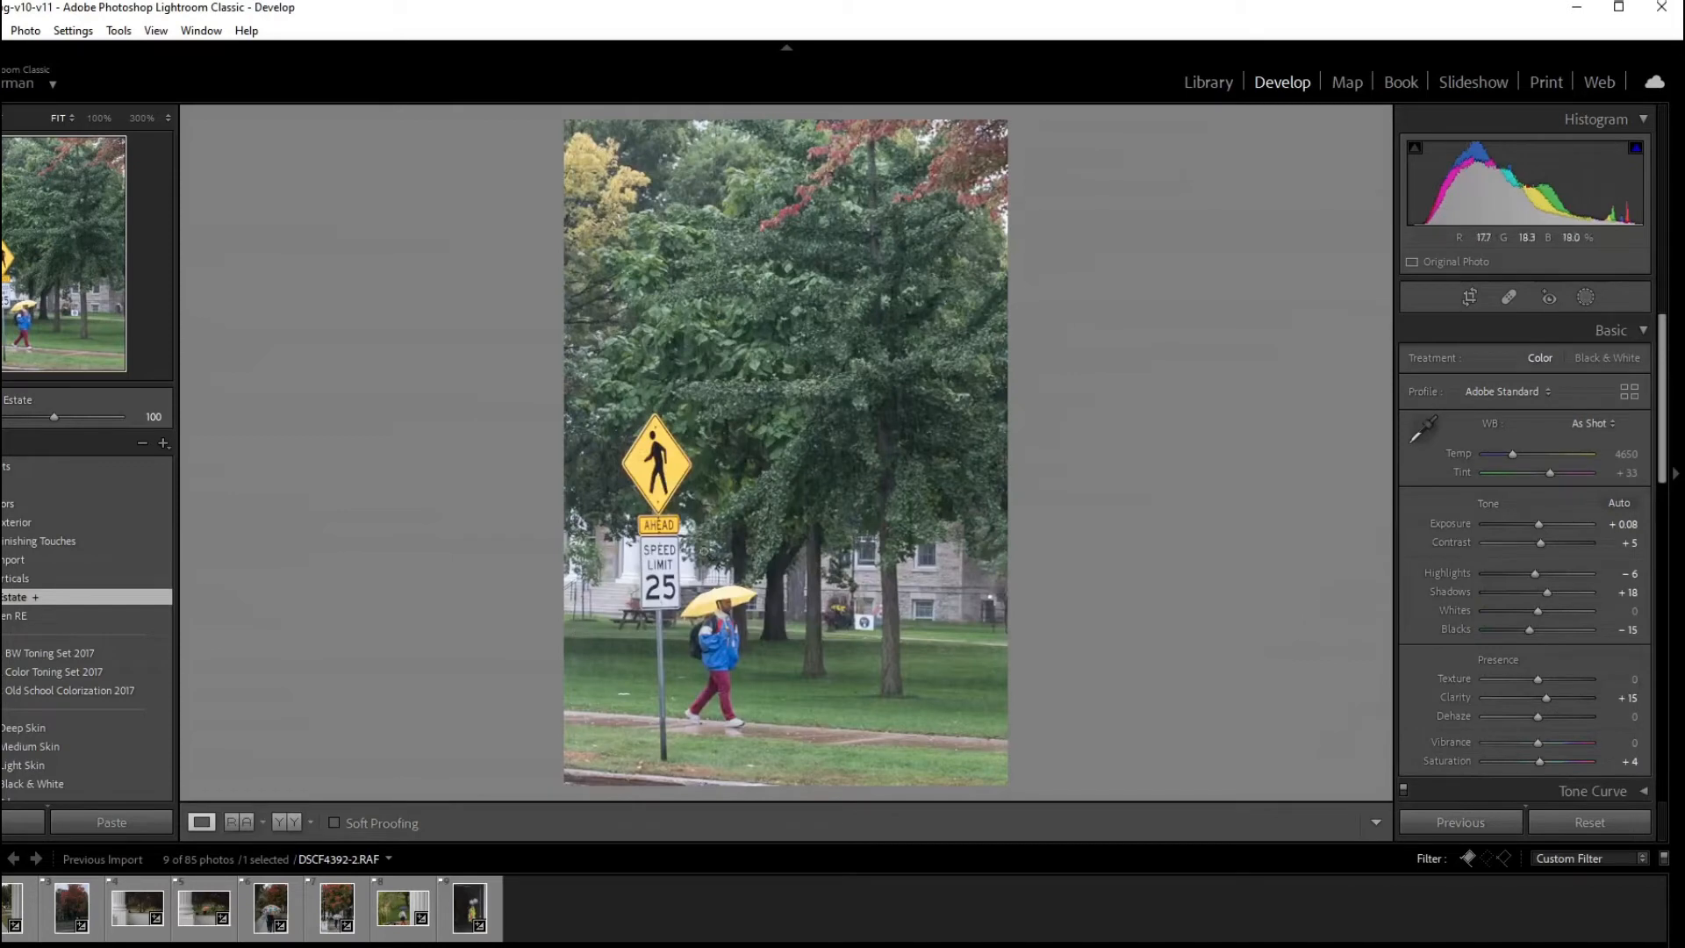
# Shift the crop of DSCF4392-2 down to include the wet road and the sign's yellow reflection
pyautogui.click(1471, 299)
pyautogui.moveTo(865, 458); pyautogui.dragTo(835, 331)
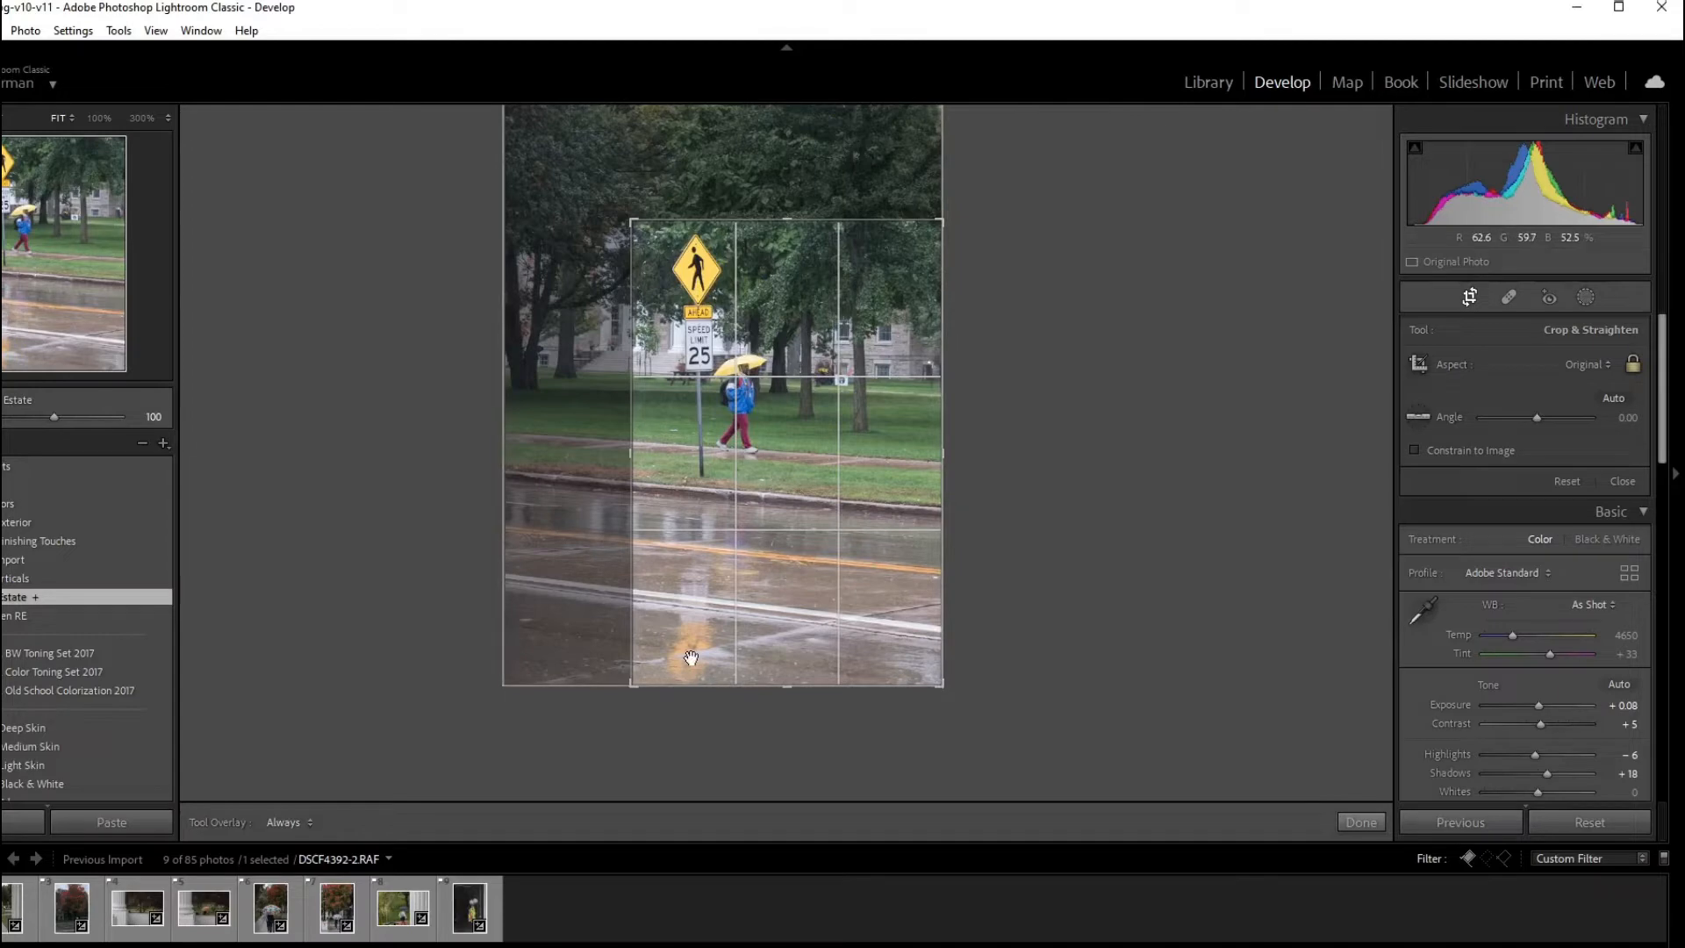
pyautogui.click(1365, 822)
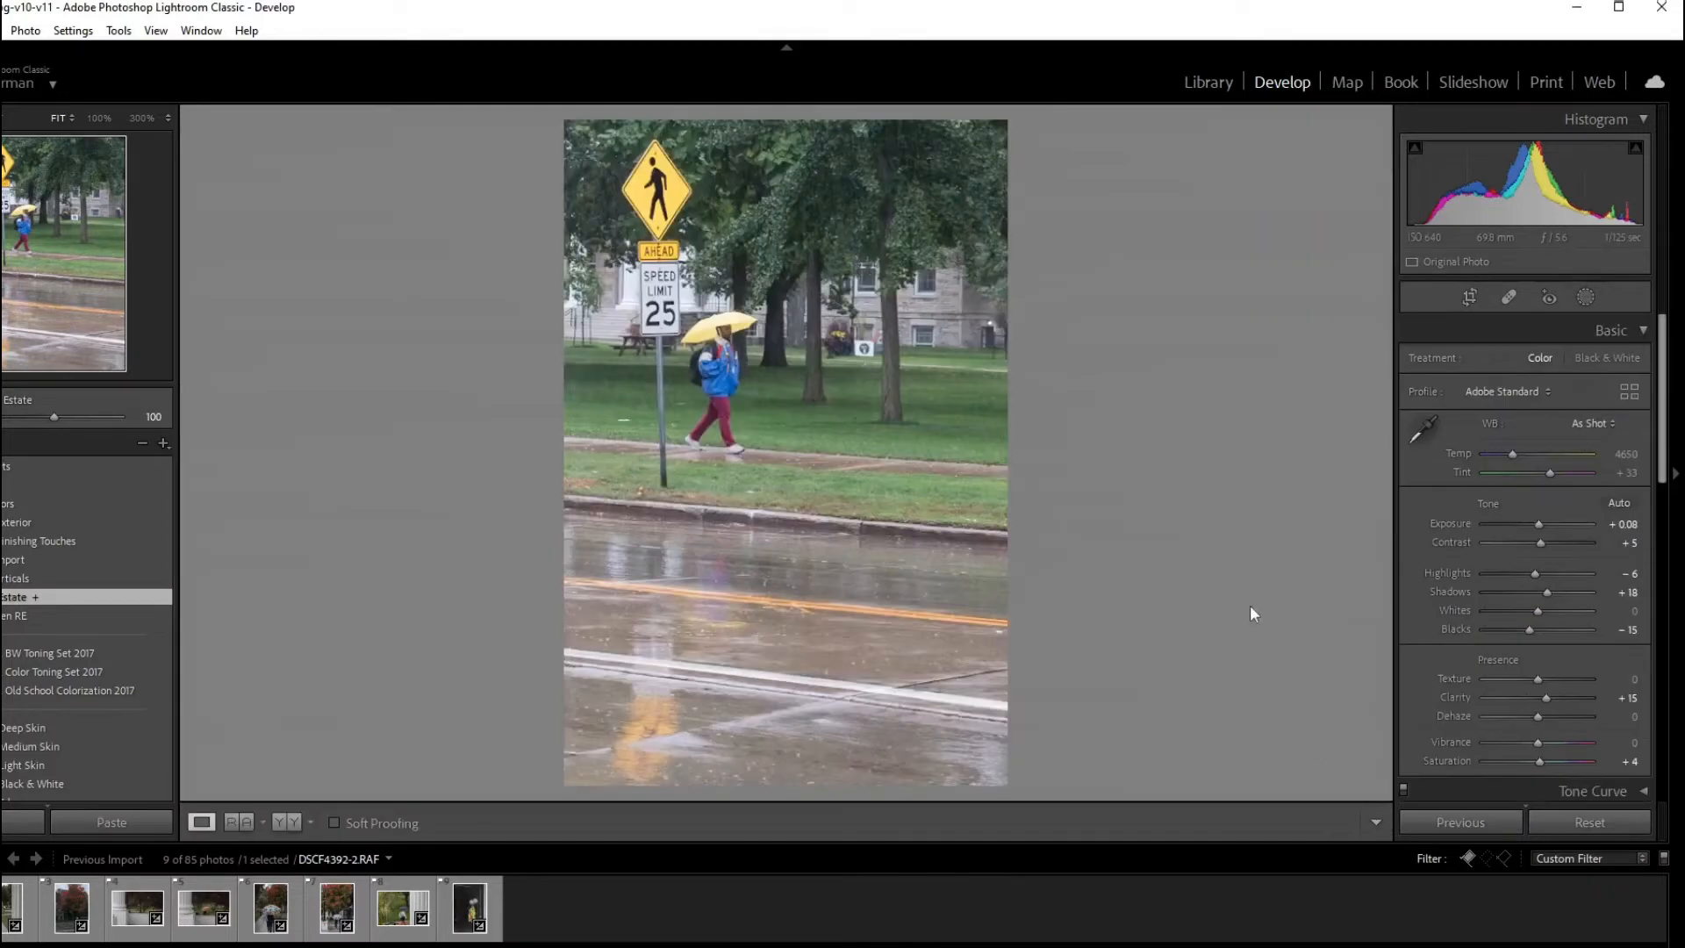
# Set vibrance to +12, orange saturation to +12 and yellow saturation to +45 on DSCF4392-2, and remove its pick flag
pyautogui.moveTo(1541, 742); pyautogui.dragTo(1546, 743)
pyautogui.click(1640, 331)
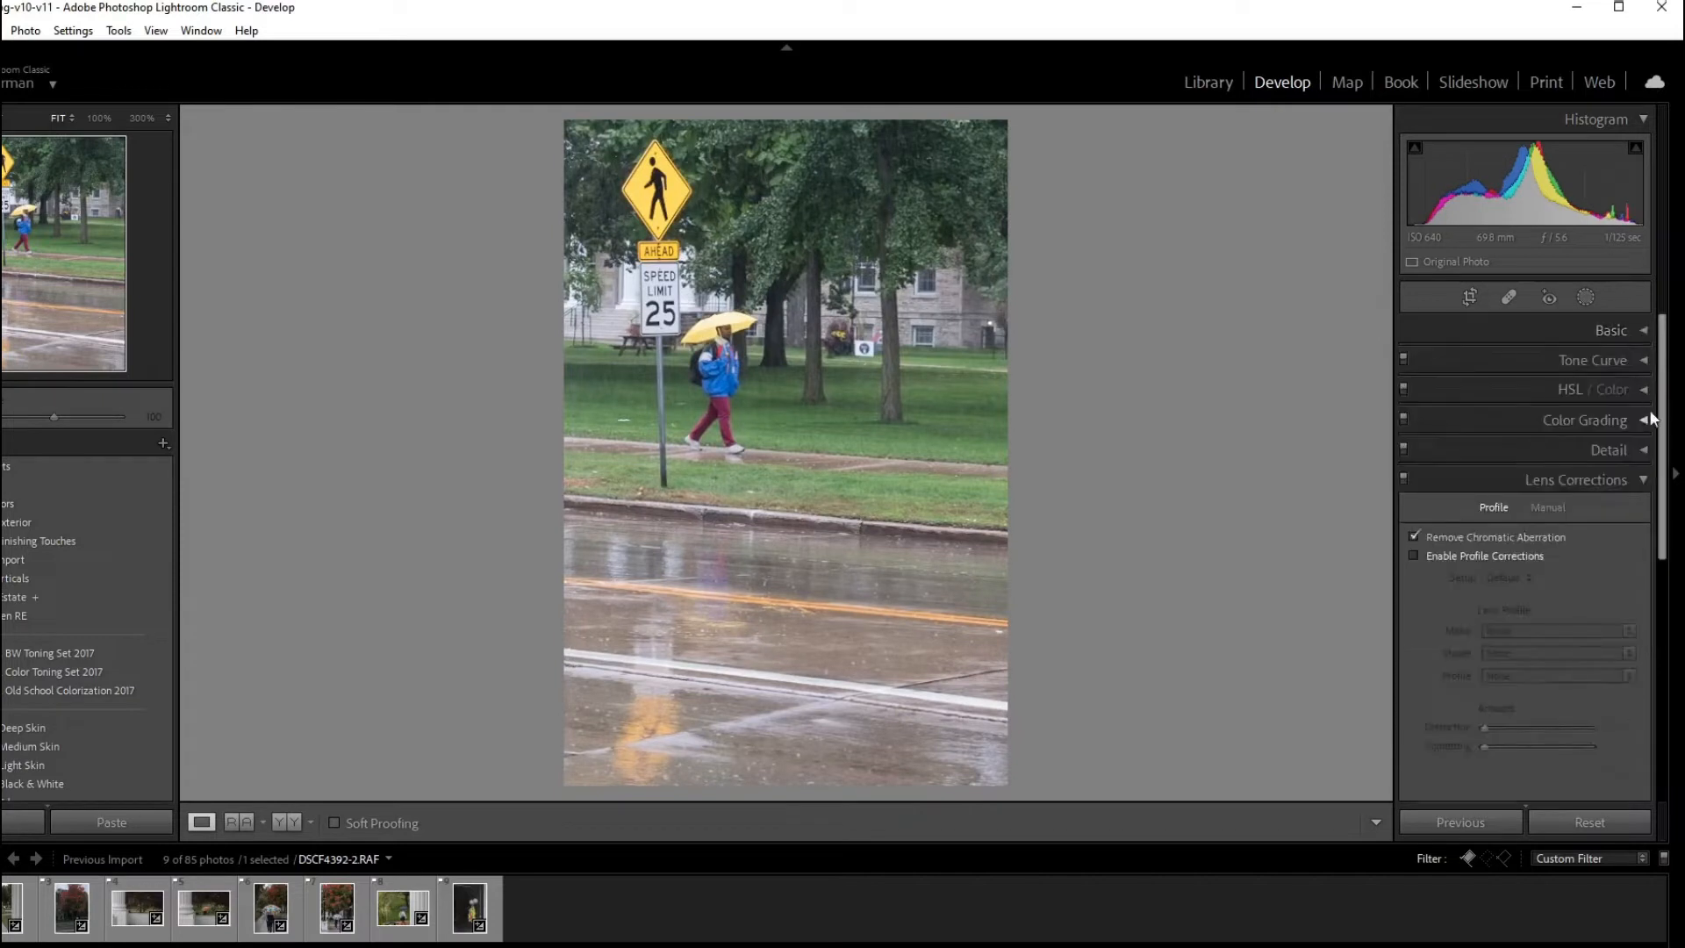
pyautogui.click(1644, 390)
pyautogui.click(1412, 450)
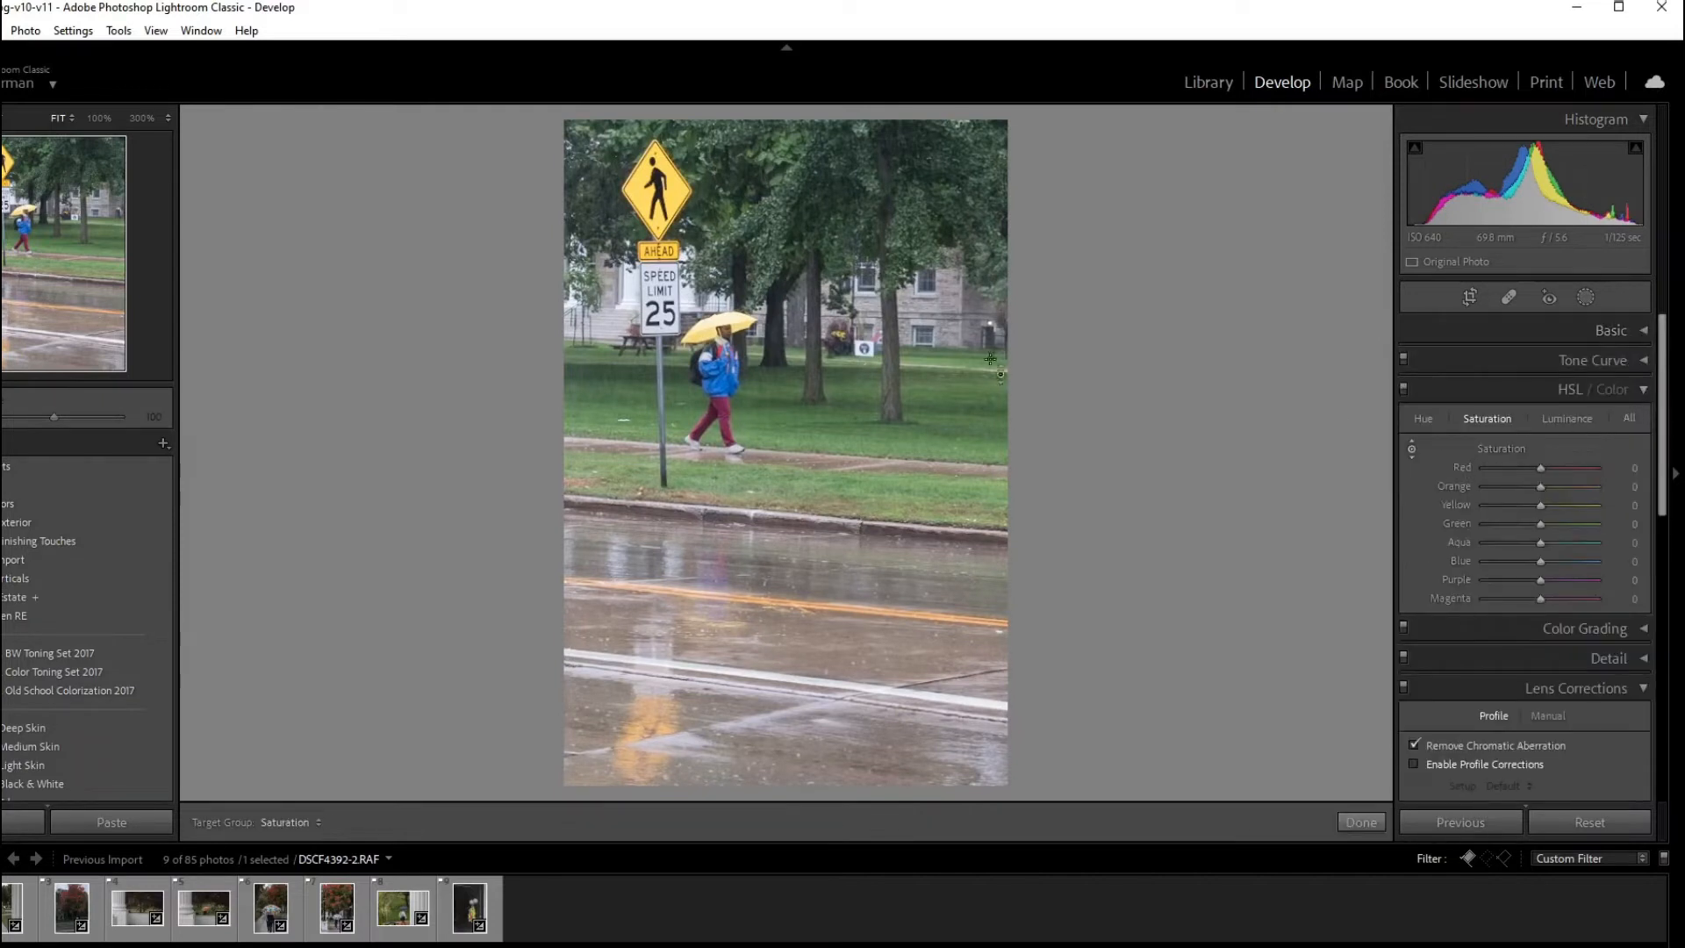
pyautogui.moveTo(675, 200); pyautogui.dragTo(675, 144)
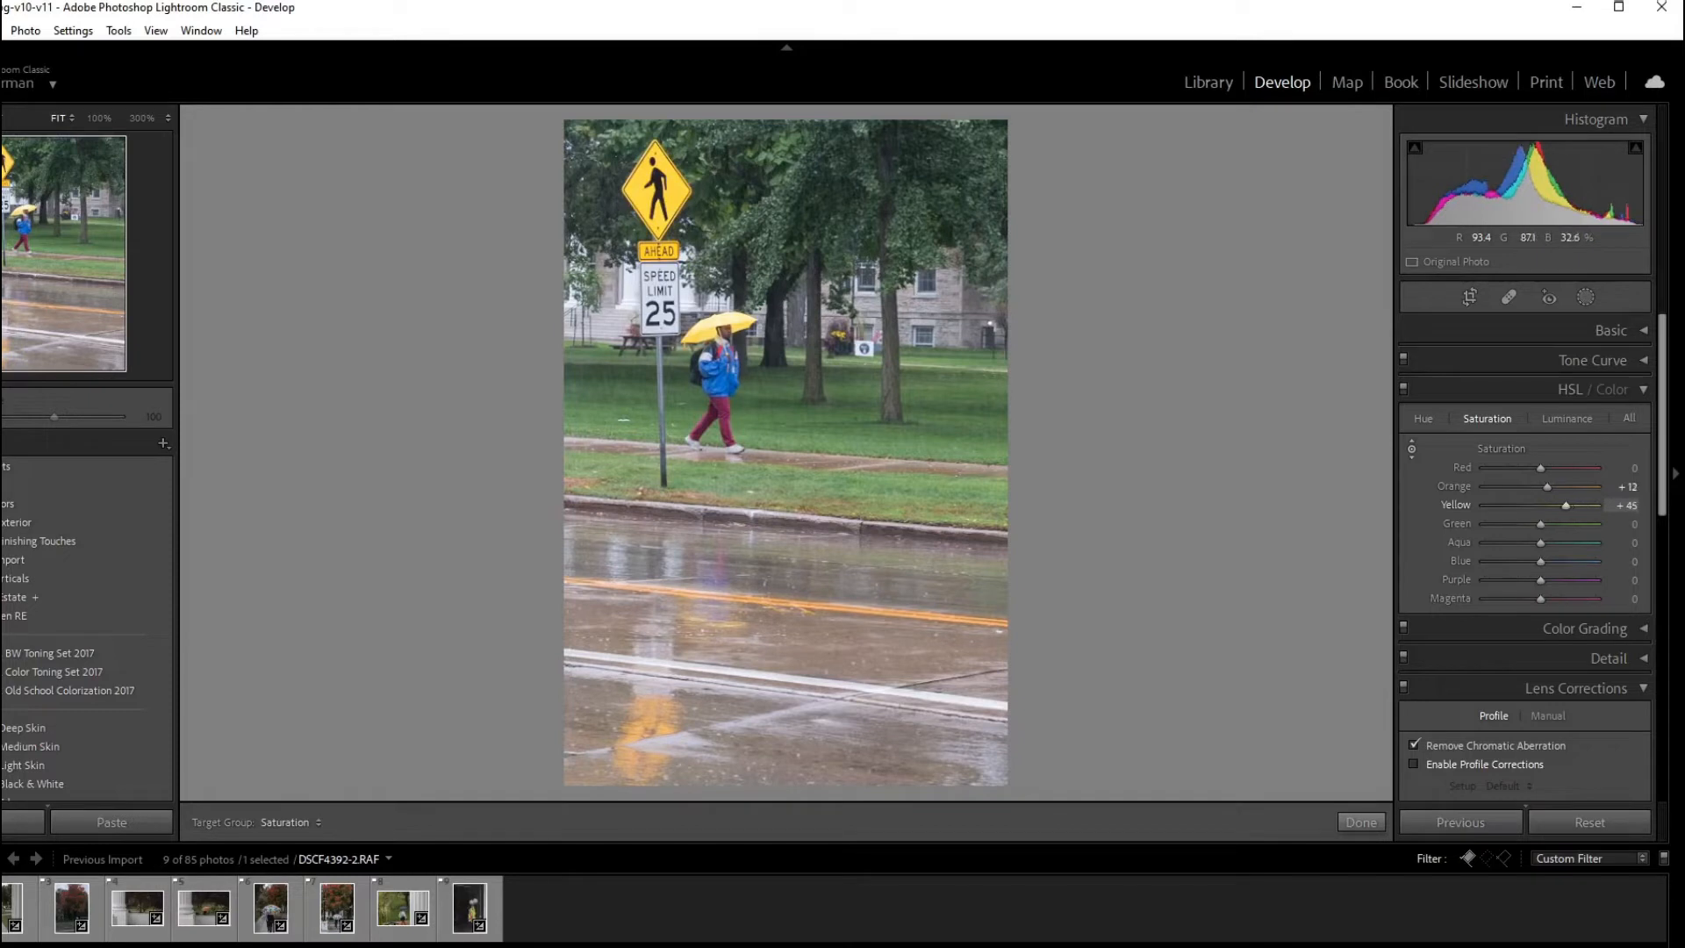
pyautogui.click(1356, 825)
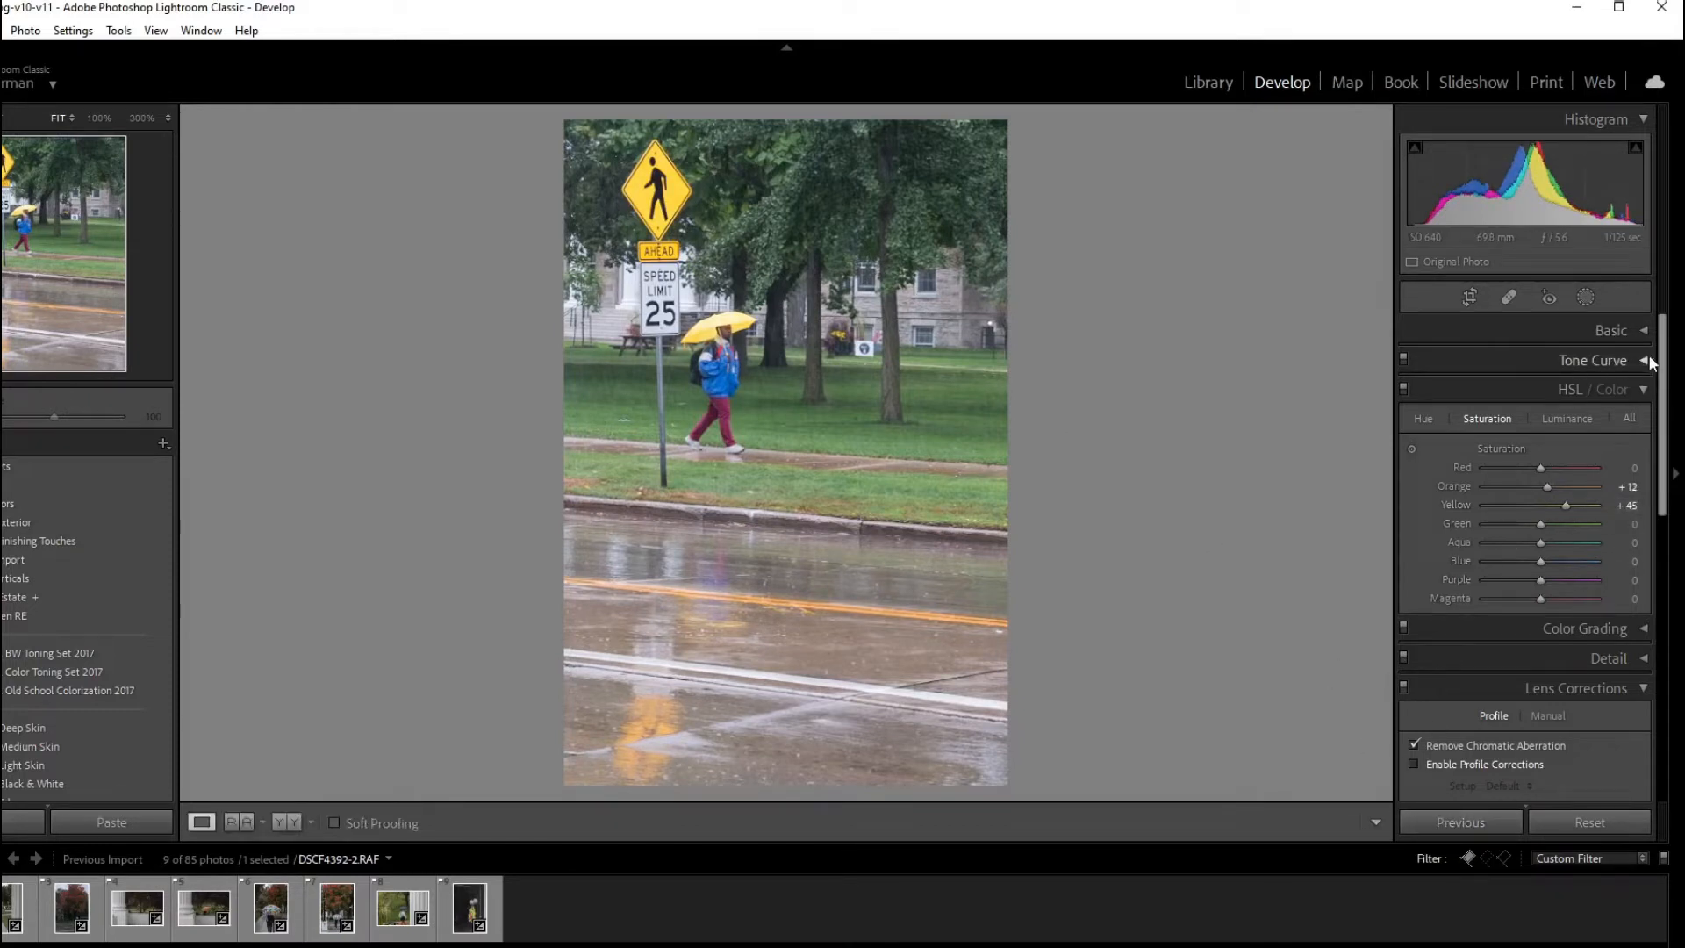
pyautogui.click(1641, 330)
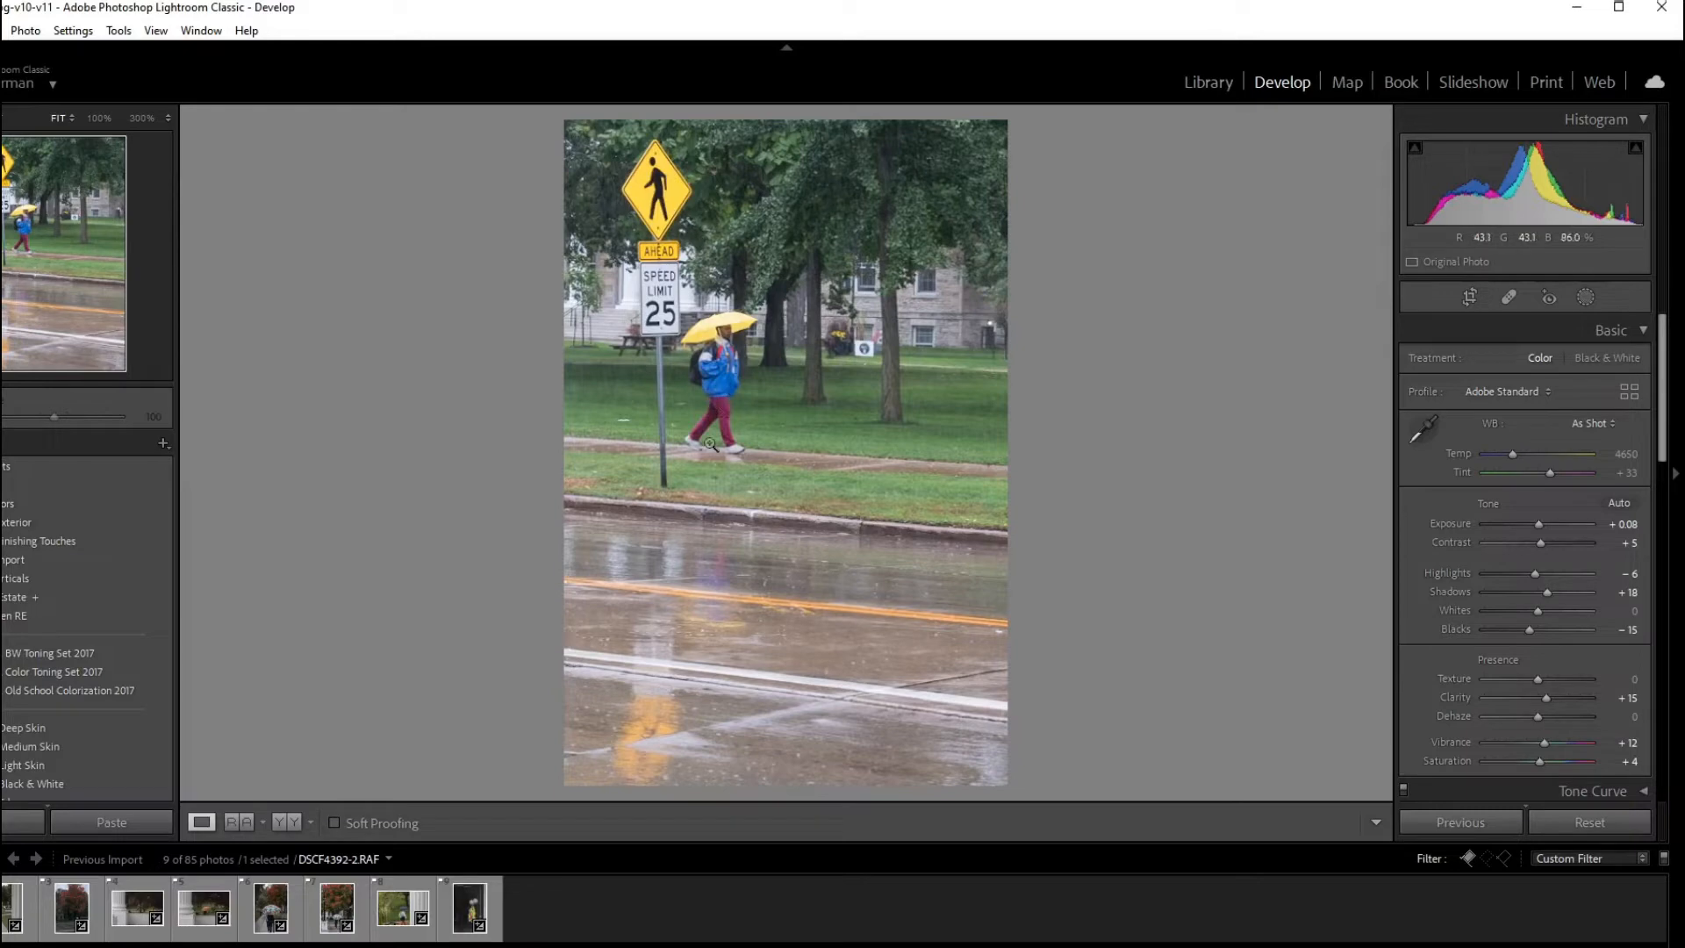
pyautogui.press('u')
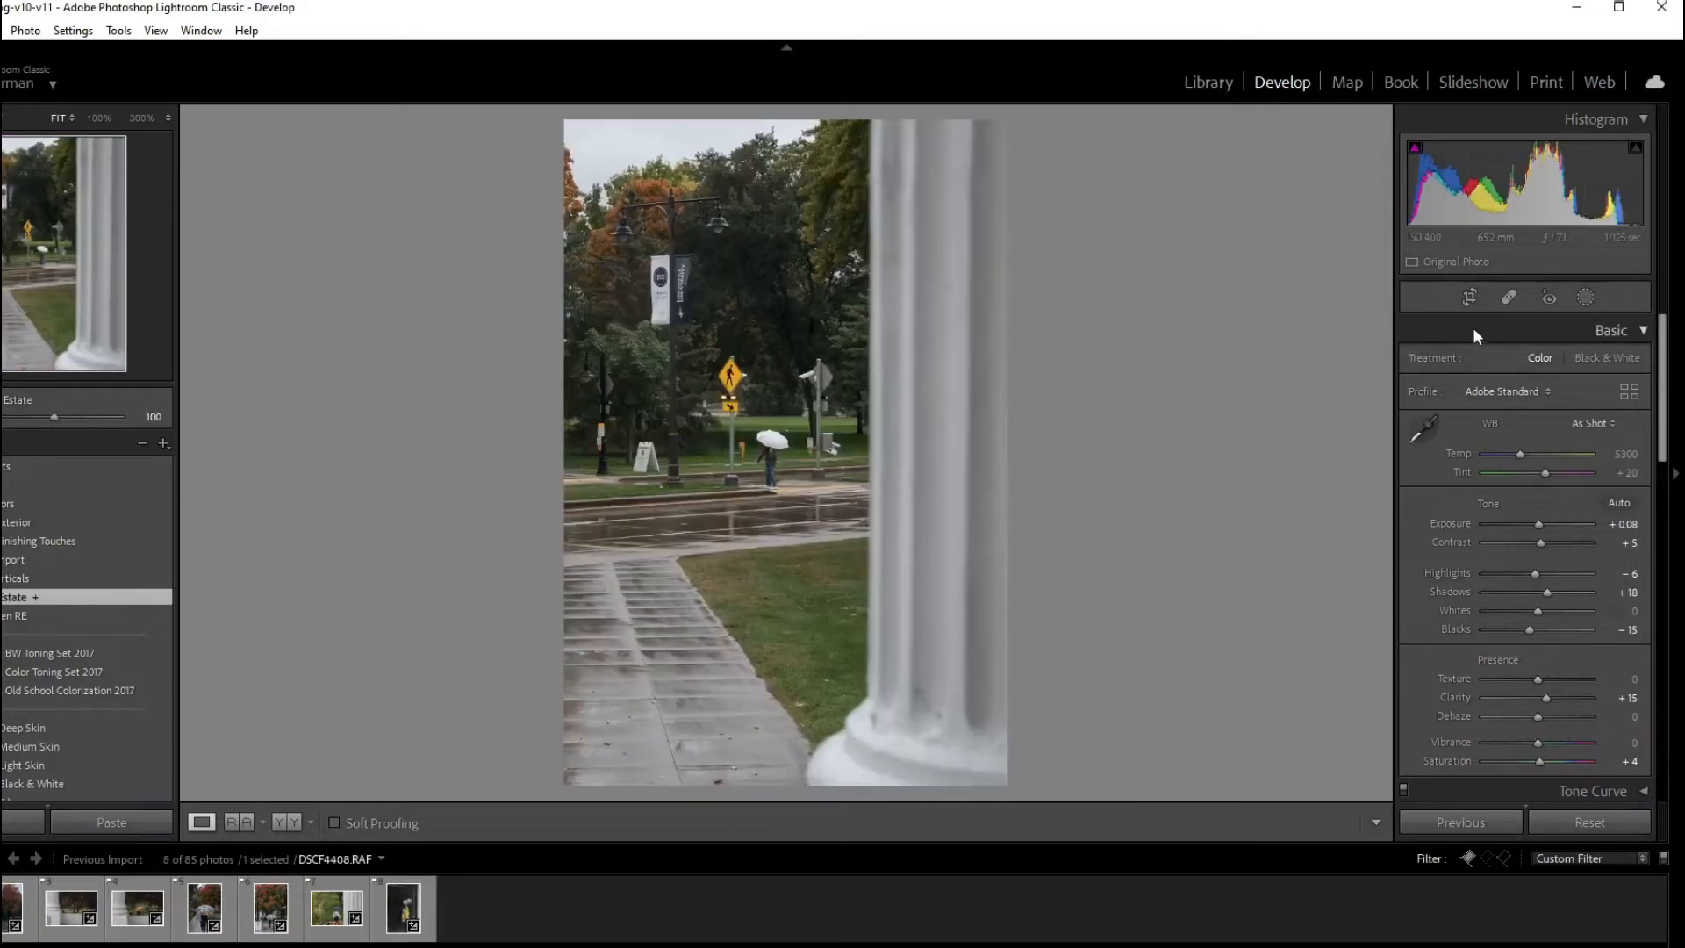
# Crop DSCF4408 tighter around the white umbrella and the column at the Original aspect, and set exposure to +0.35
pyautogui.click(1470, 298)
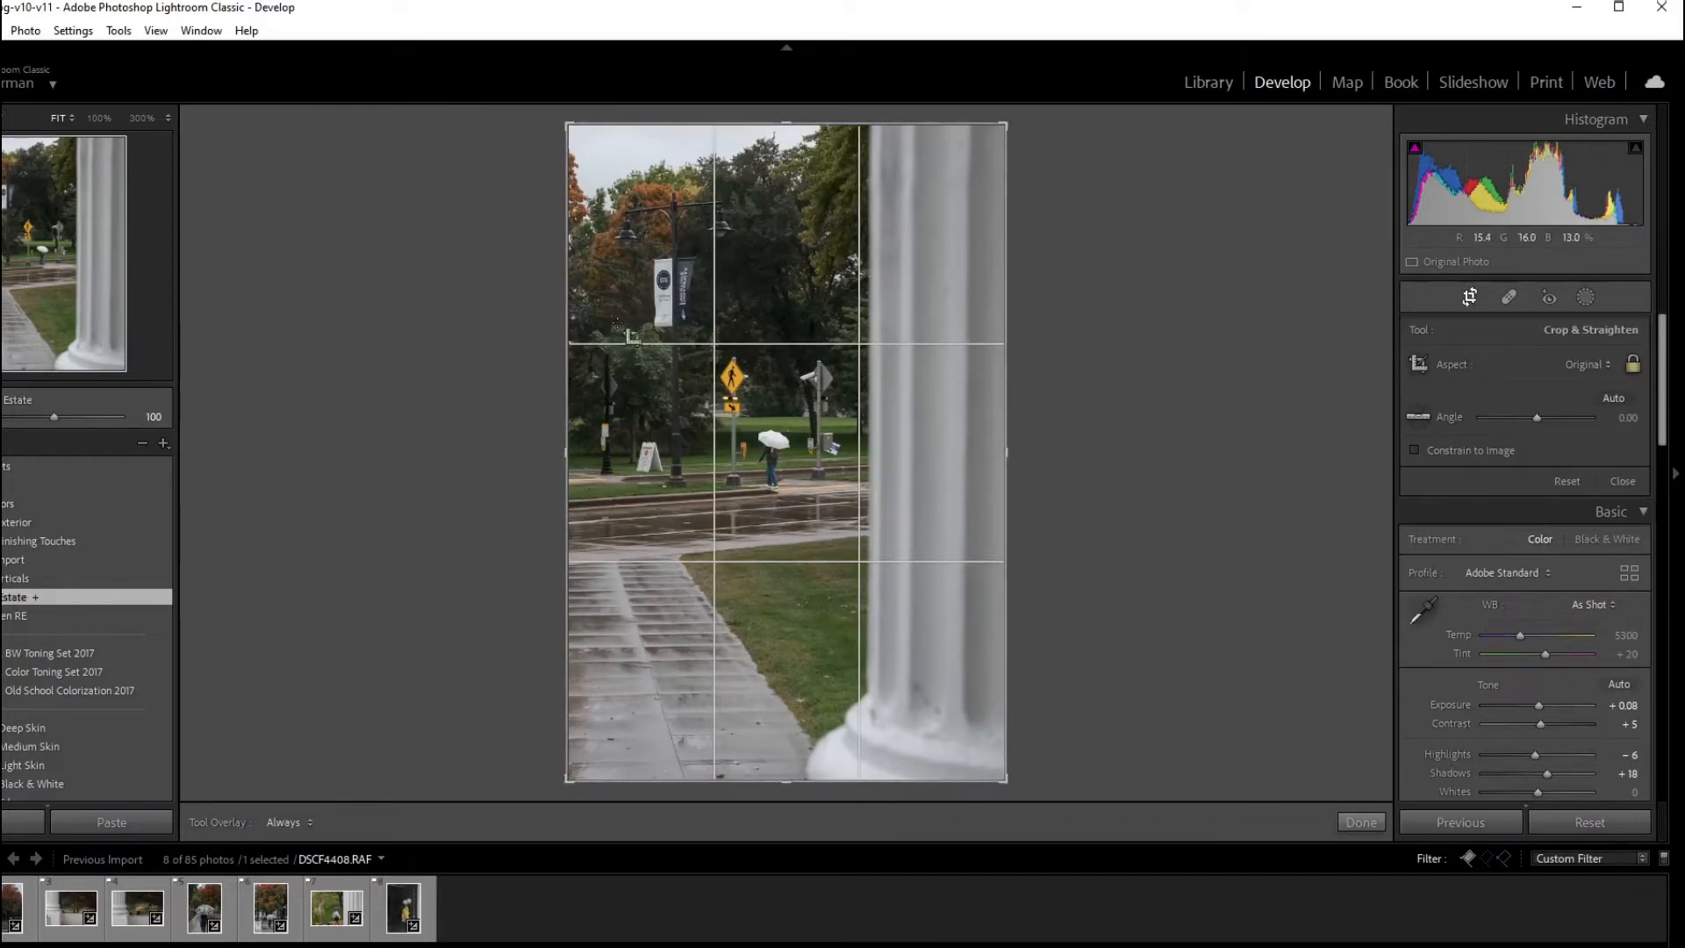
pyautogui.moveTo(569, 124); pyautogui.dragTo(632, 199)
pyautogui.press('Return')
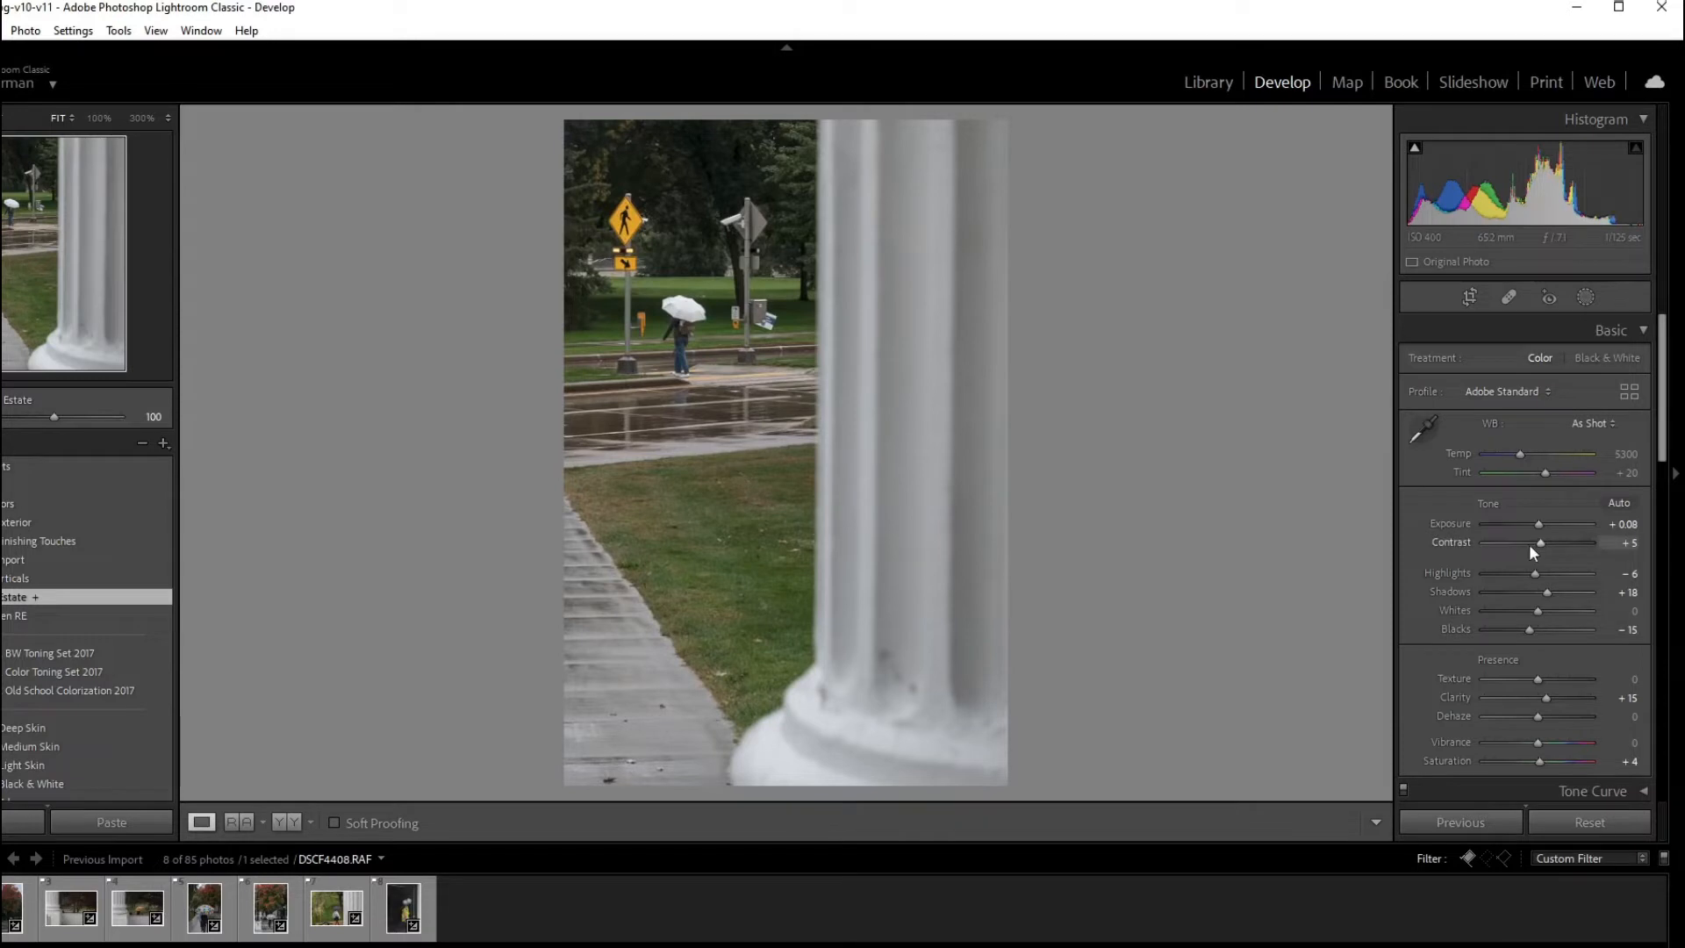
pyautogui.moveTo(1540, 526); pyautogui.dragTo(1543, 528)
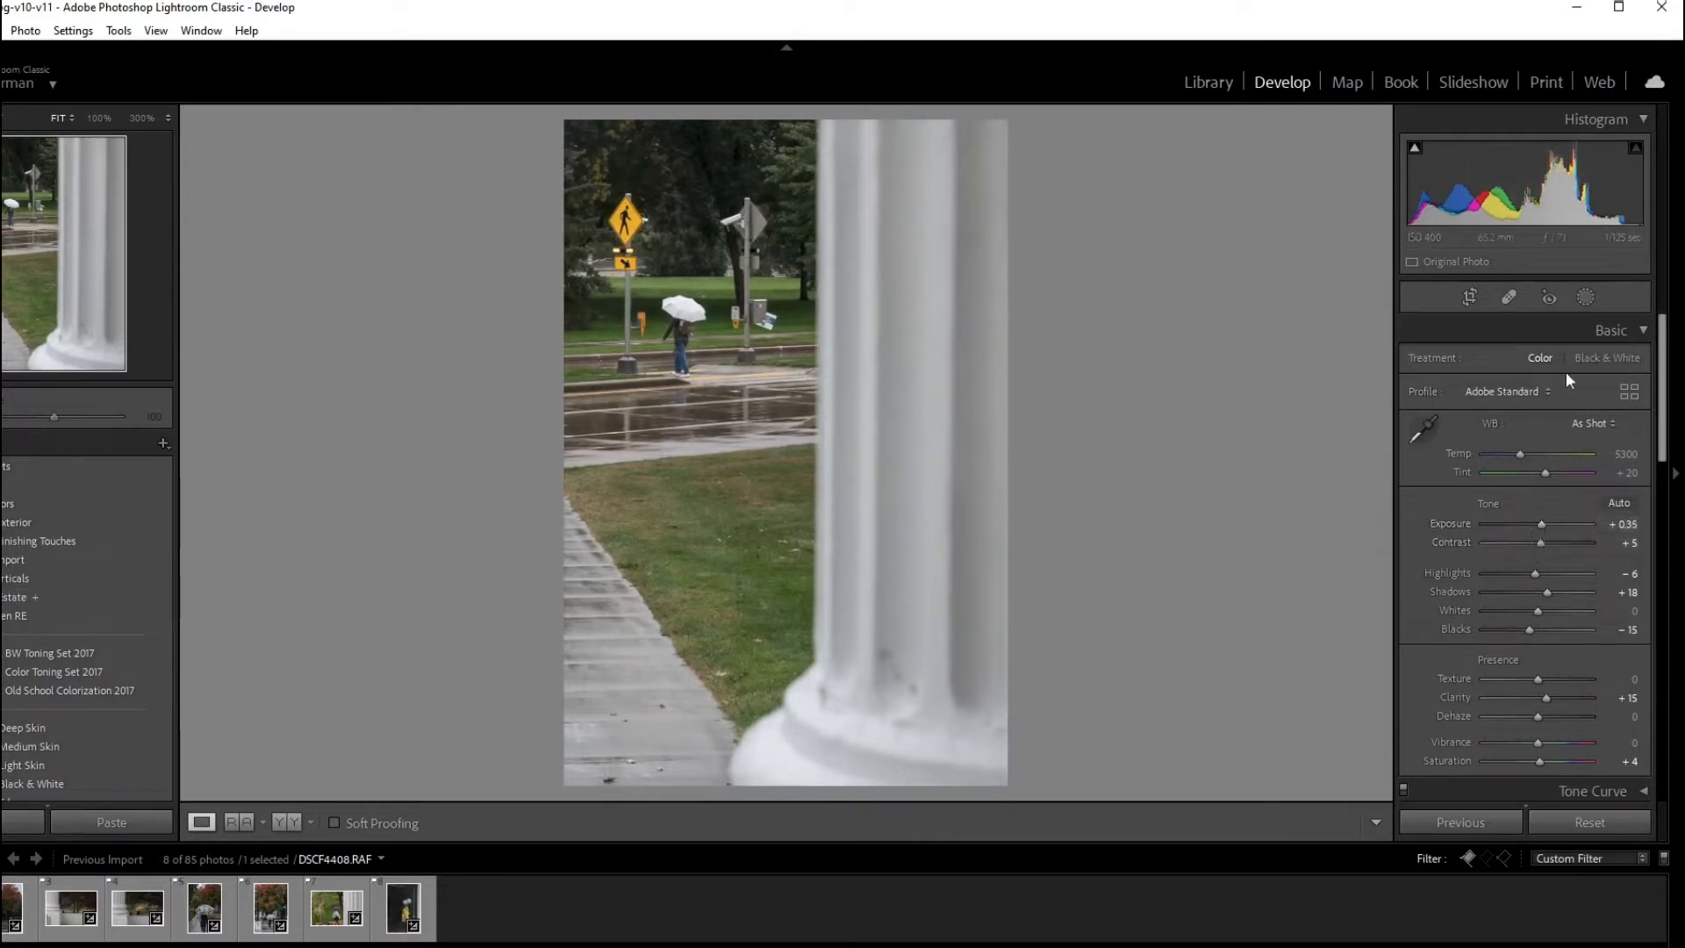
# Change the crop of DSCF4408 to the 4 x 5 / 8 x 10 aspect and reposition it over the pedestrian and column
pyautogui.click(1469, 297)
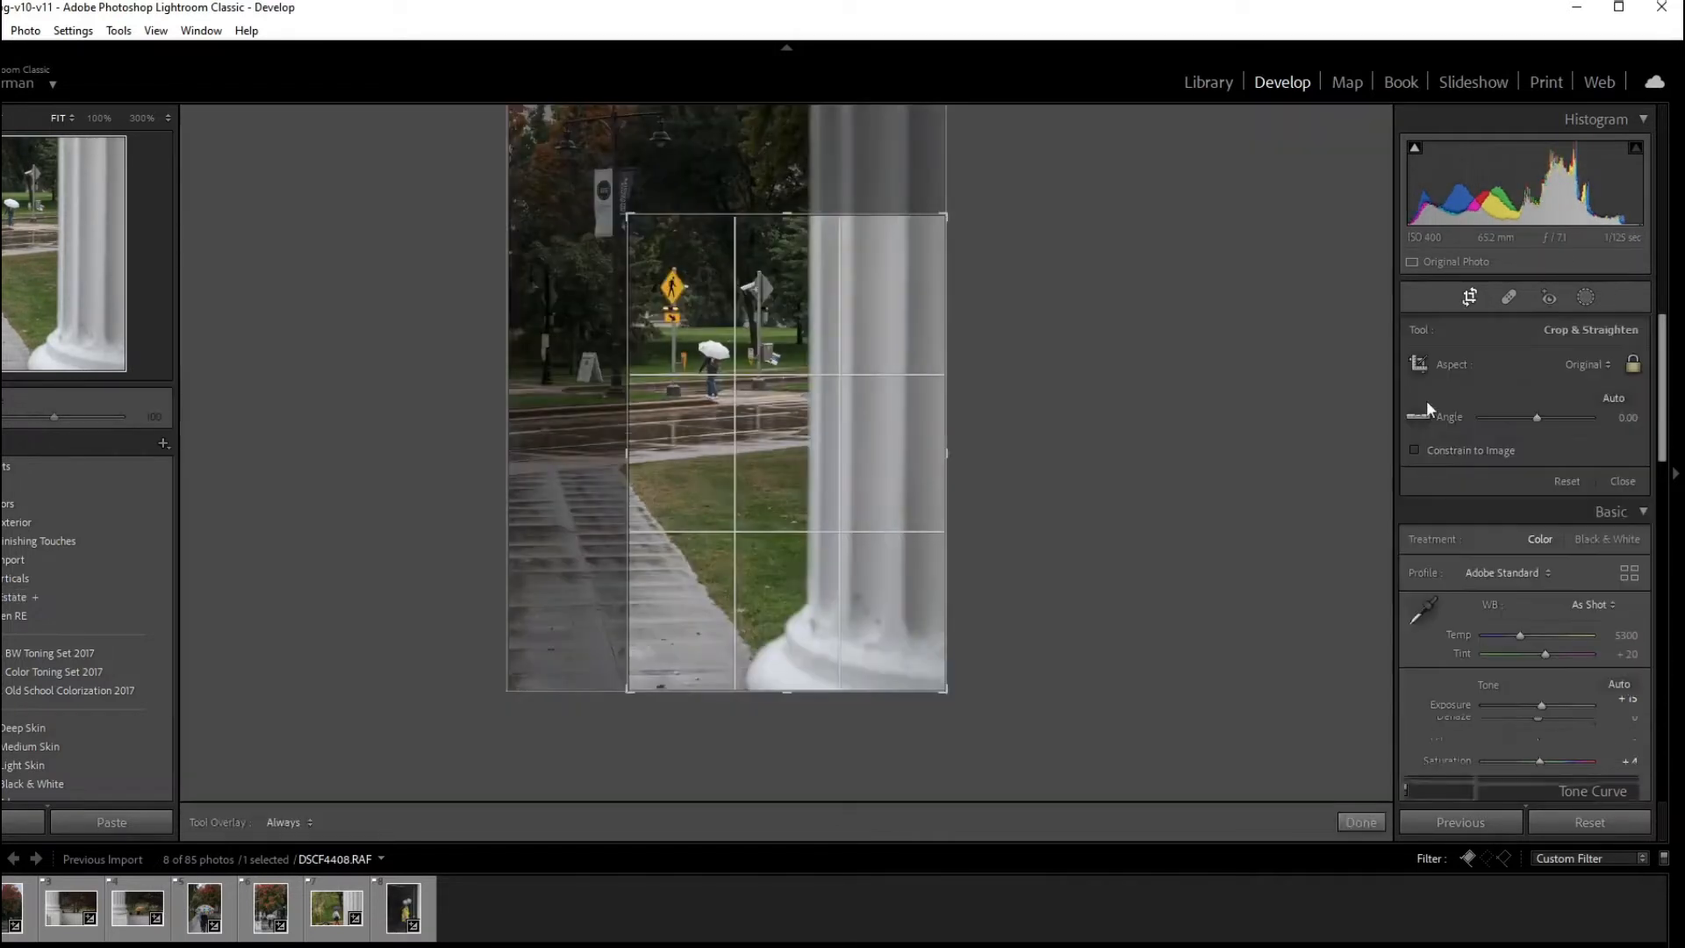
pyautogui.click(1571, 367)
pyautogui.click(1504, 475)
pyautogui.moveTo(926, 478); pyautogui.dragTo(843, 501)
pyautogui.press('Return')
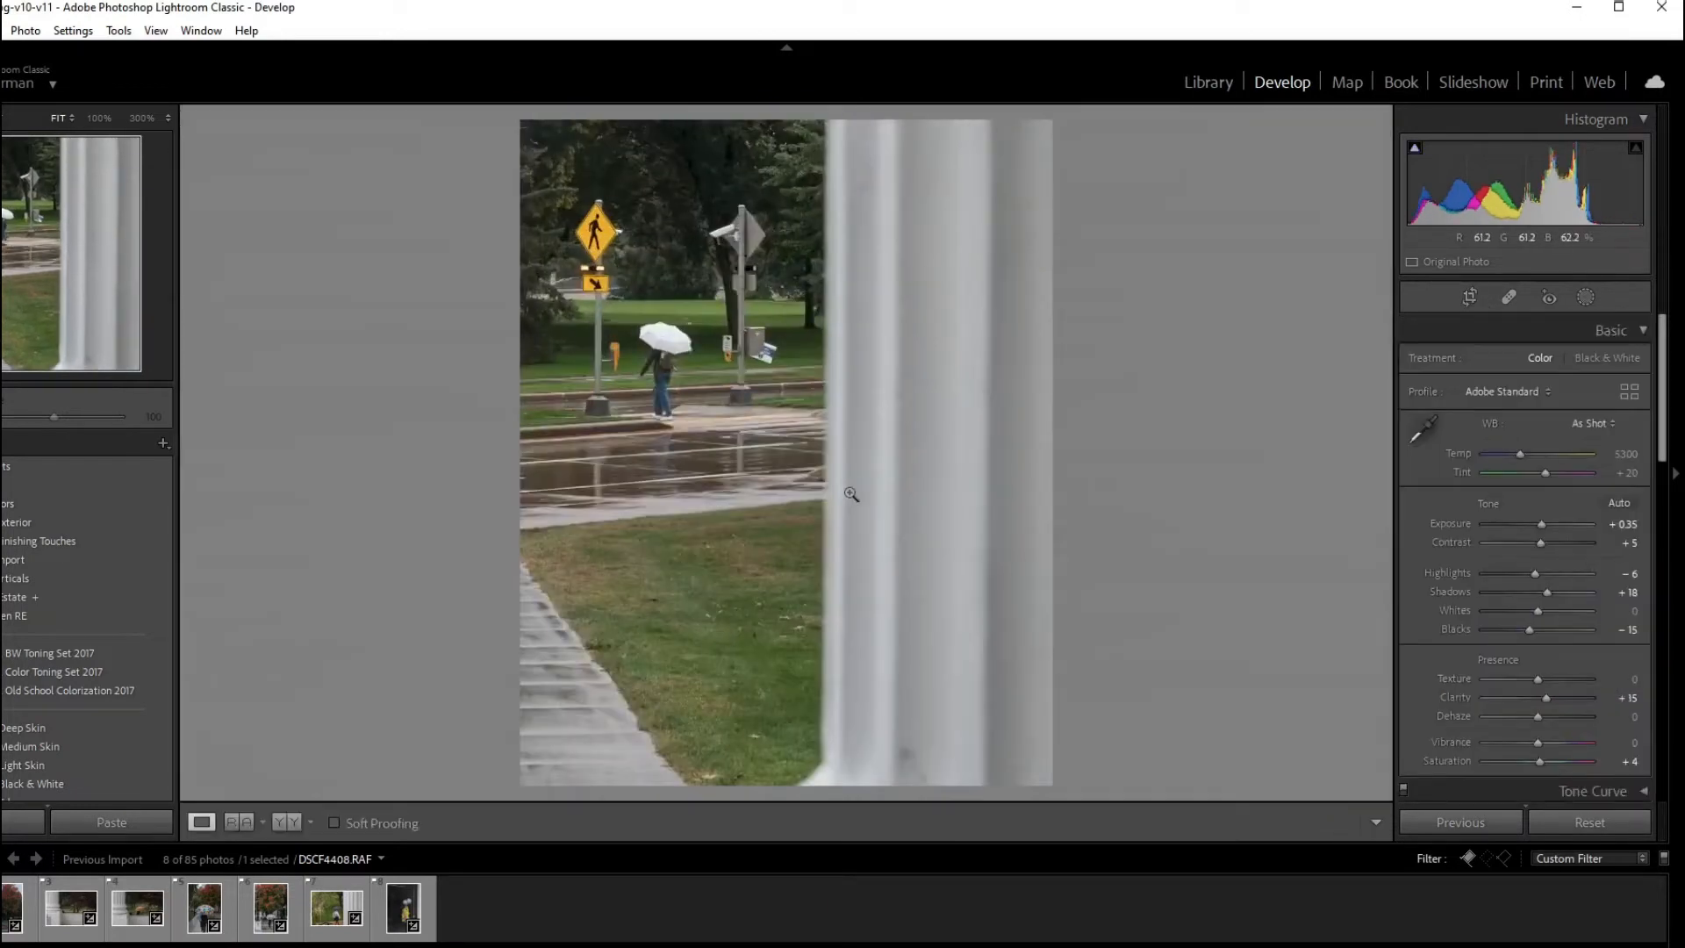
# Set the texture of DSCF4408 to +25 and remove its pick flag
pyautogui.moveTo(1545, 677); pyautogui.dragTo(1551, 678)
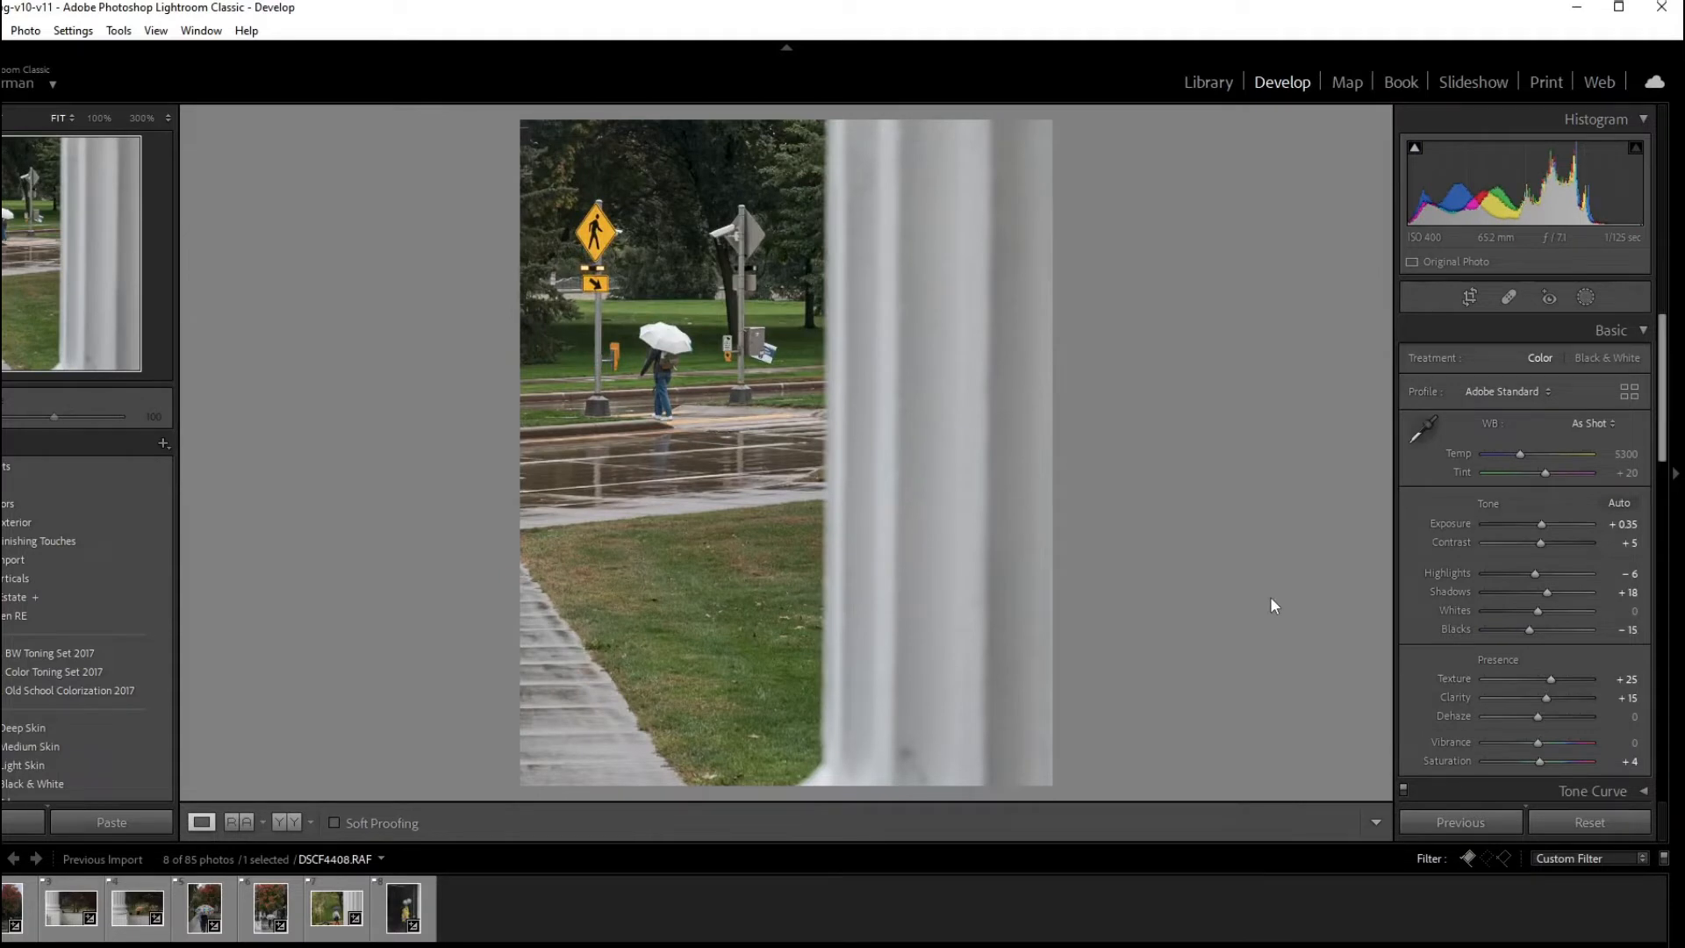
pyautogui.press('u')
pyautogui.press('Left')
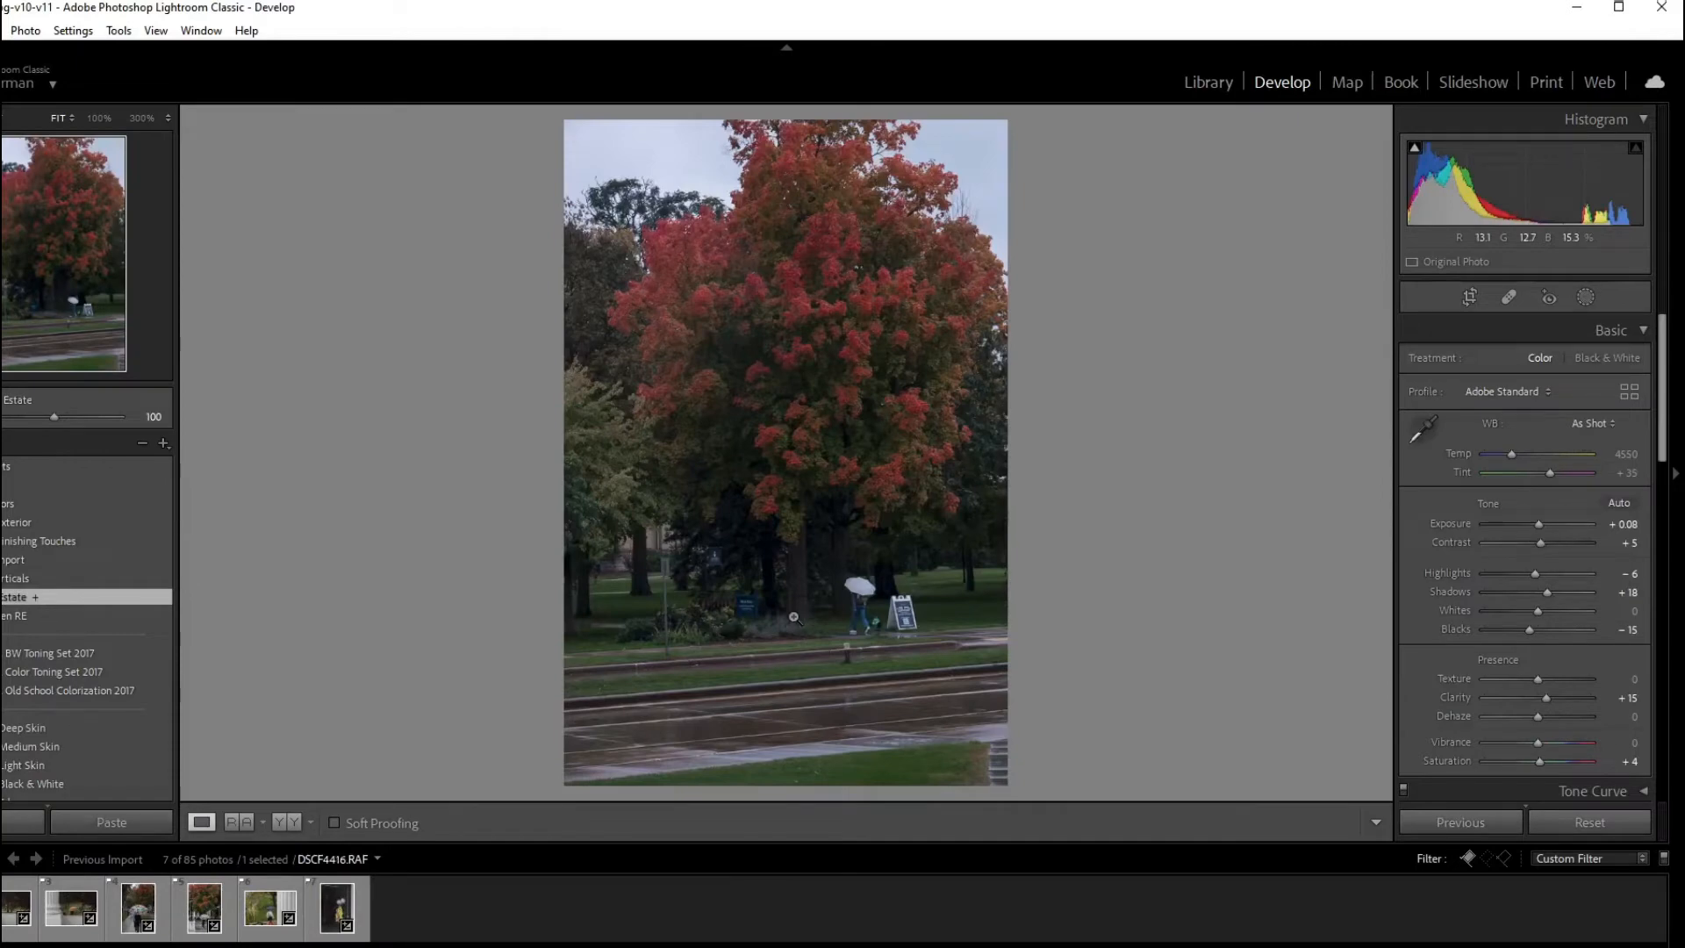
# Crop DSCF4416 to the 4 x 5 / 8 x 10 aspect, tightened around the red foliage and the pedestrian with the white umbrella
pyautogui.click(1469, 298)
pyautogui.click(1590, 374)
pyautogui.click(1520, 477)
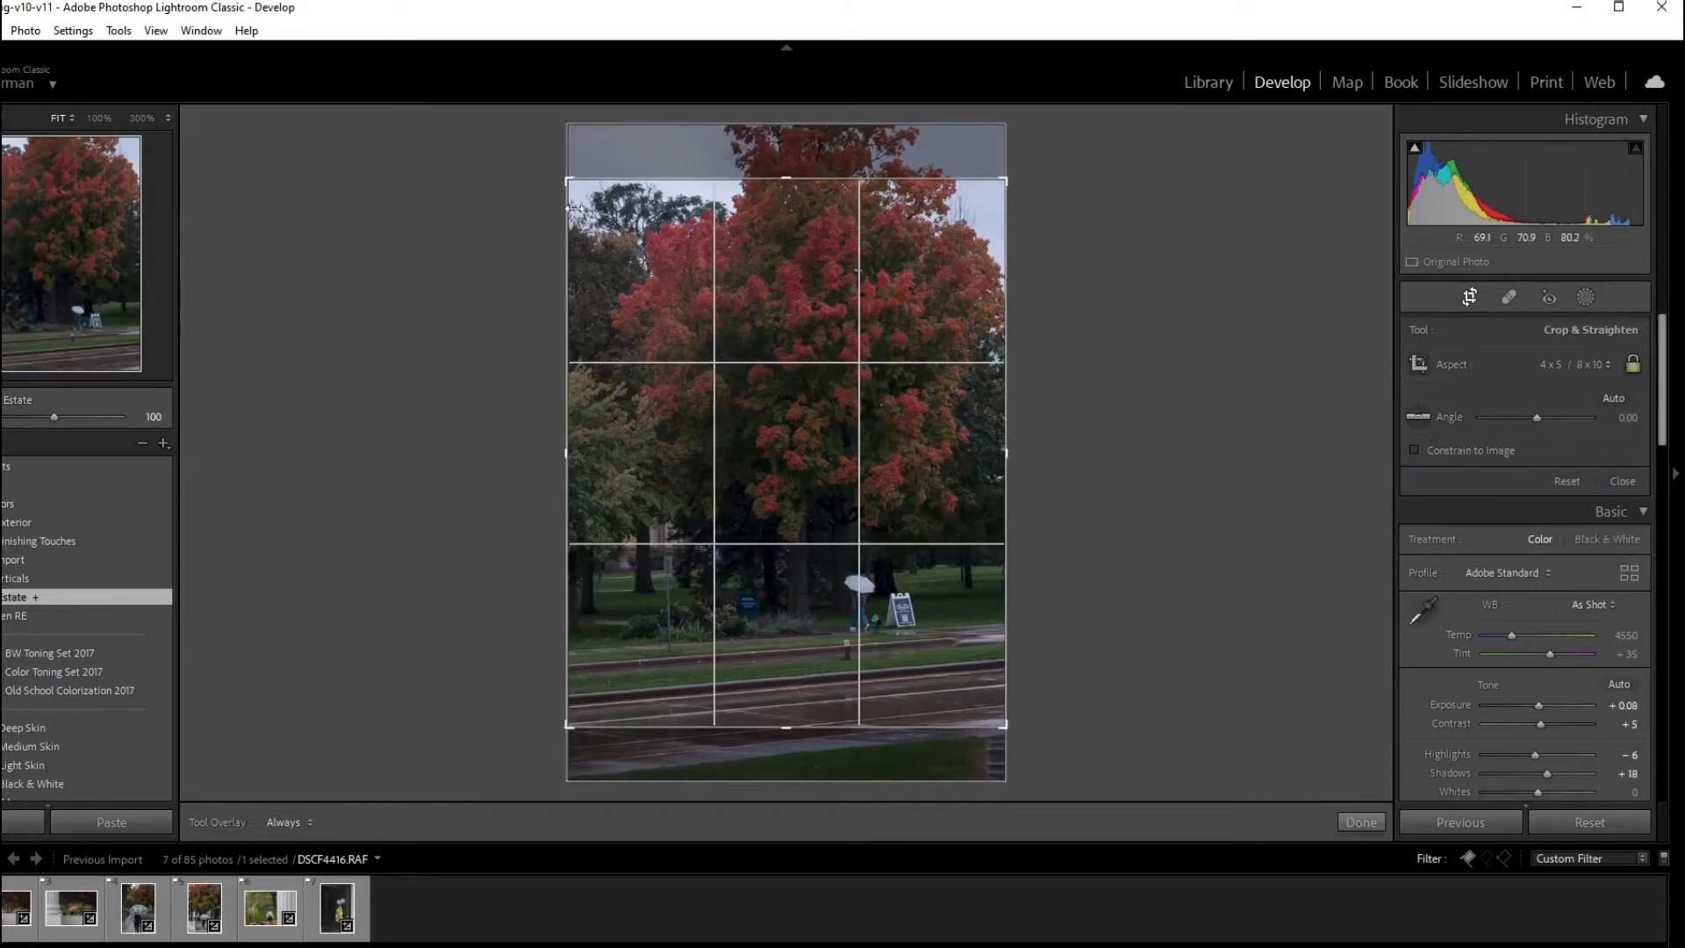
pyautogui.moveTo(719, 284); pyautogui.dragTo(719, 334)
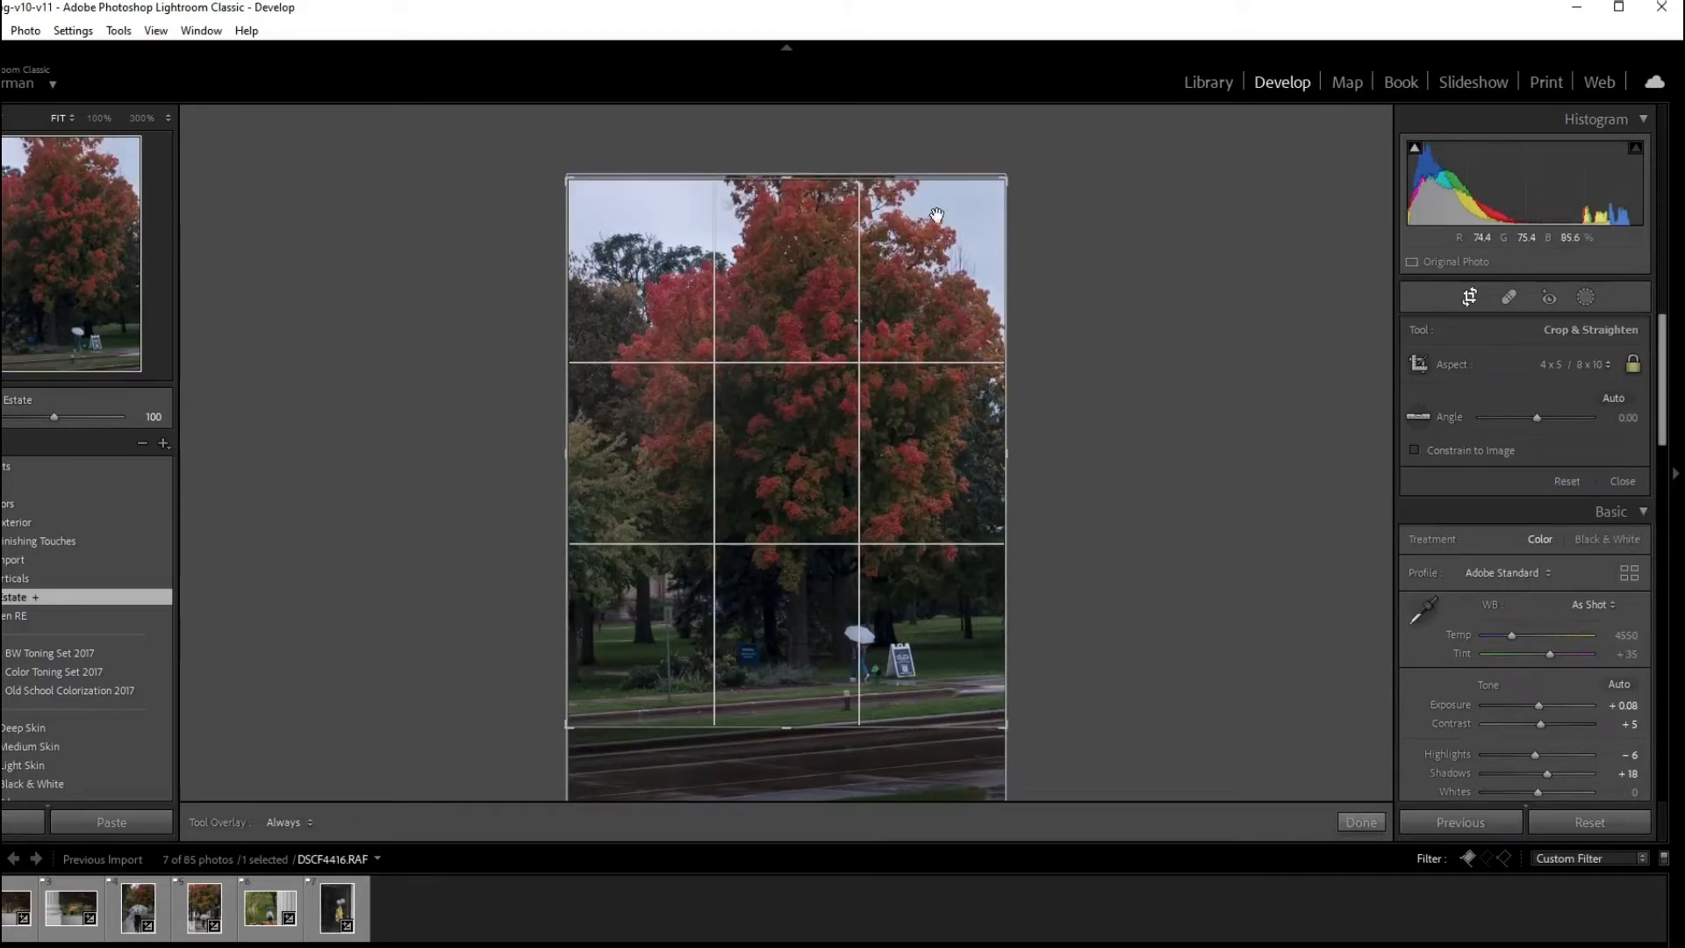
pyautogui.moveTo(581, 196); pyautogui.dragTo(598, 229)
pyautogui.moveTo(734, 313); pyautogui.dragTo(751, 273)
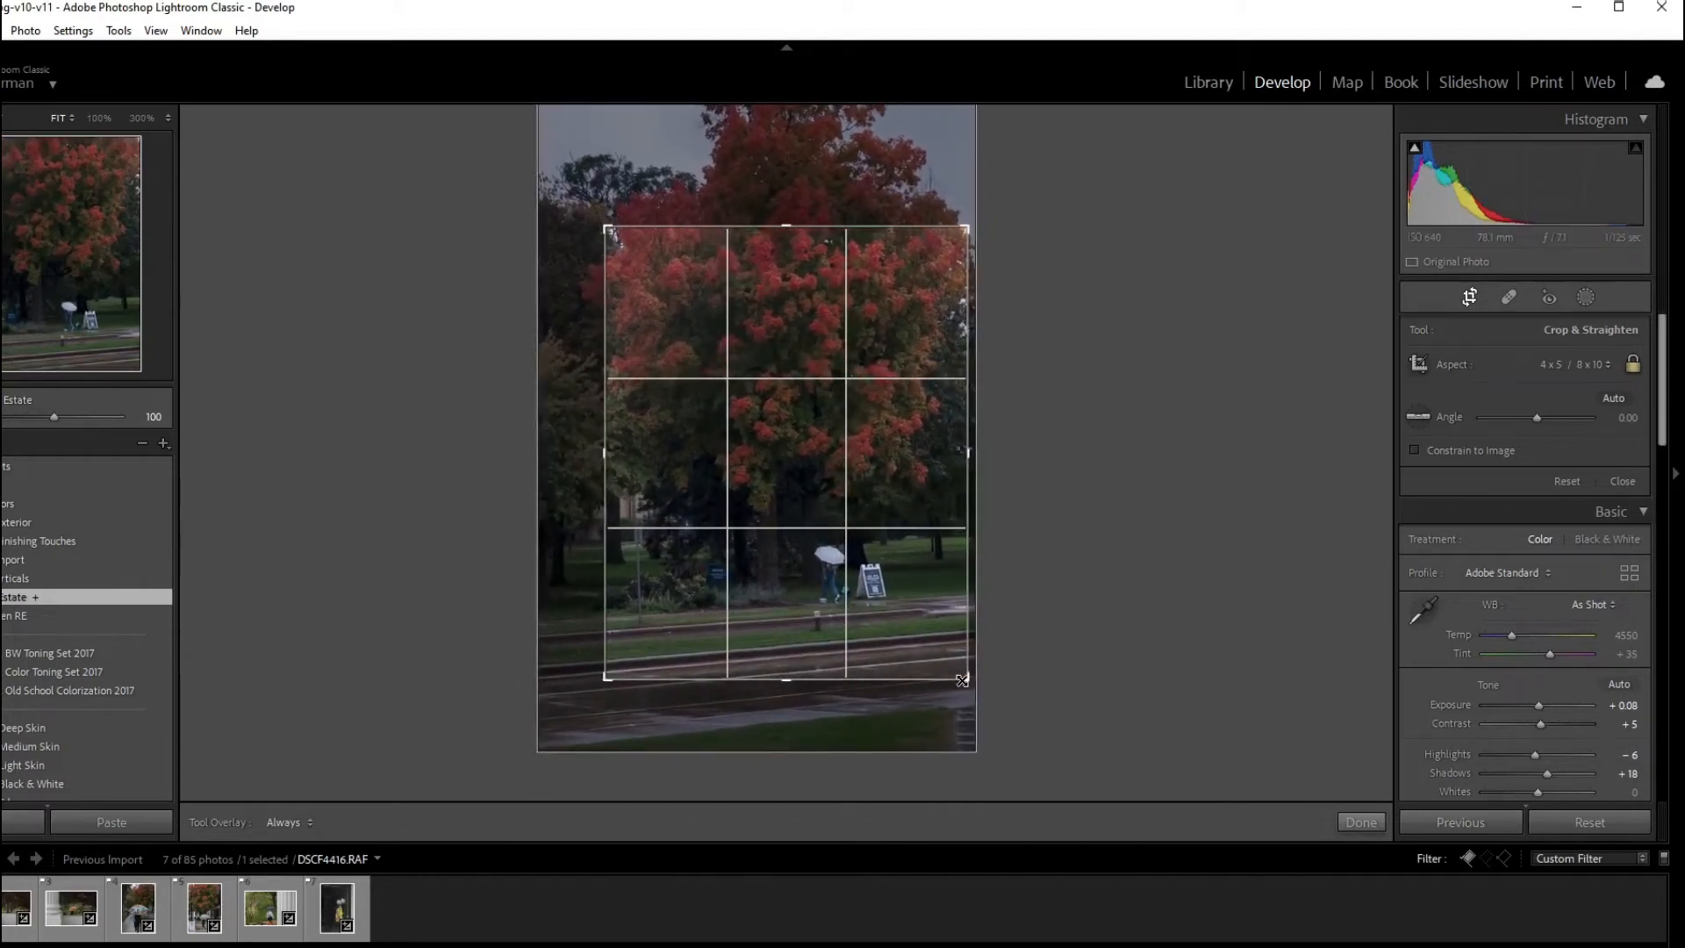
pyautogui.moveTo(962, 680); pyautogui.dragTo(932, 632)
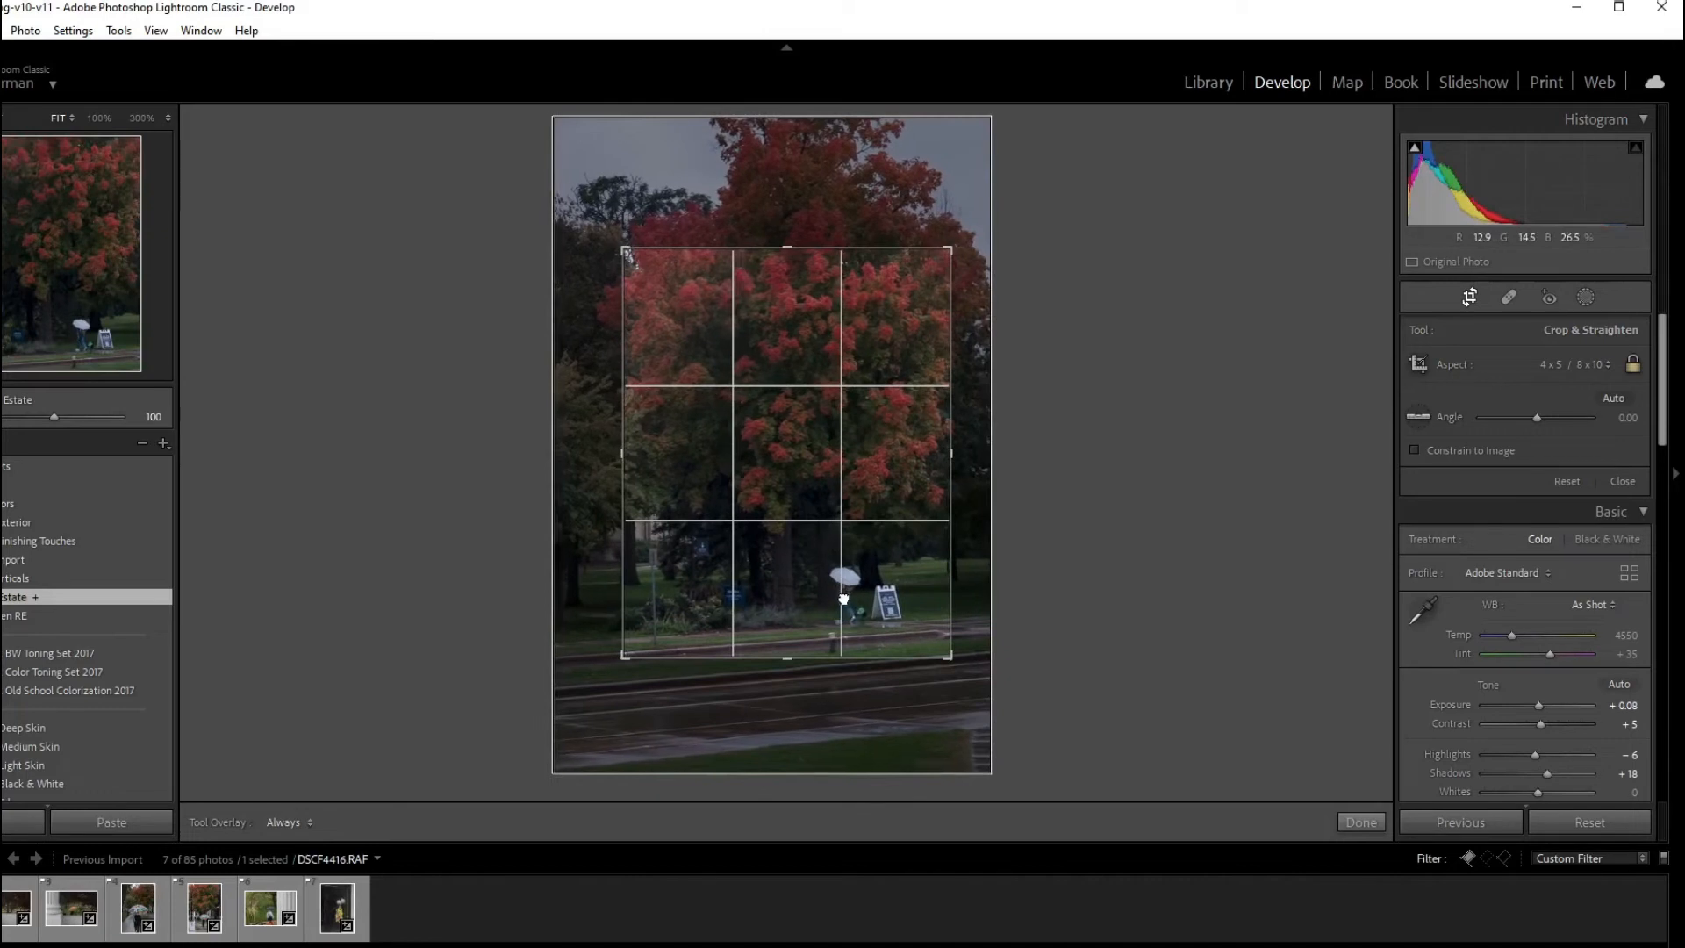
pyautogui.moveTo(844, 599); pyautogui.dragTo(833, 599)
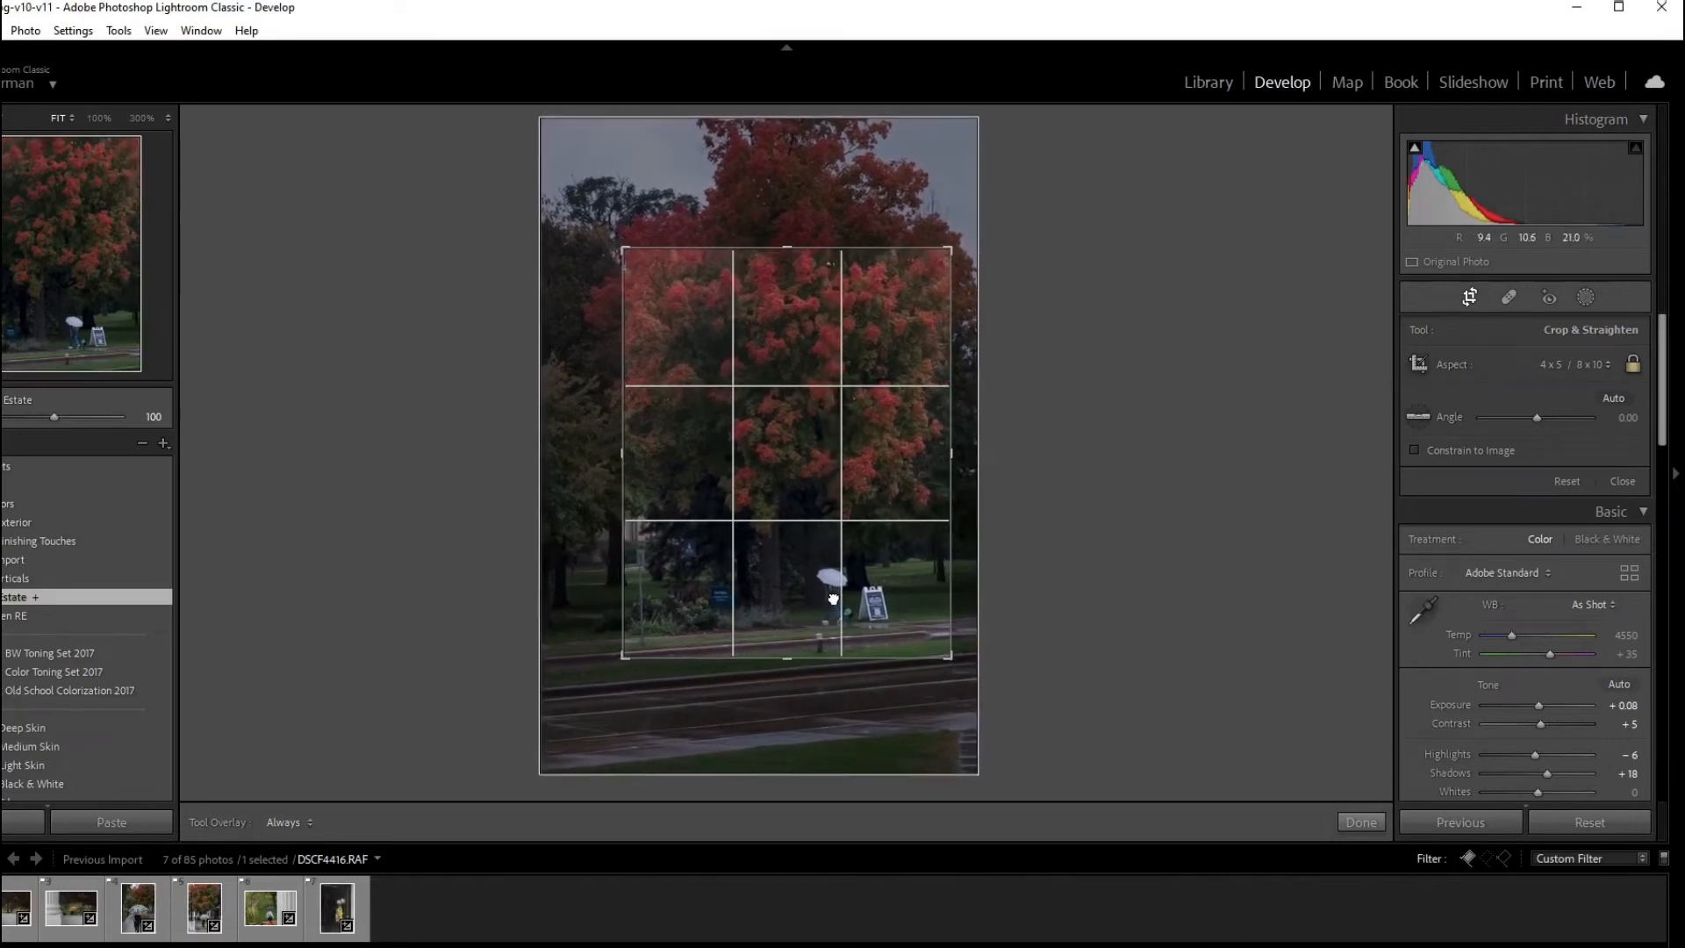
pyautogui.press('Return')
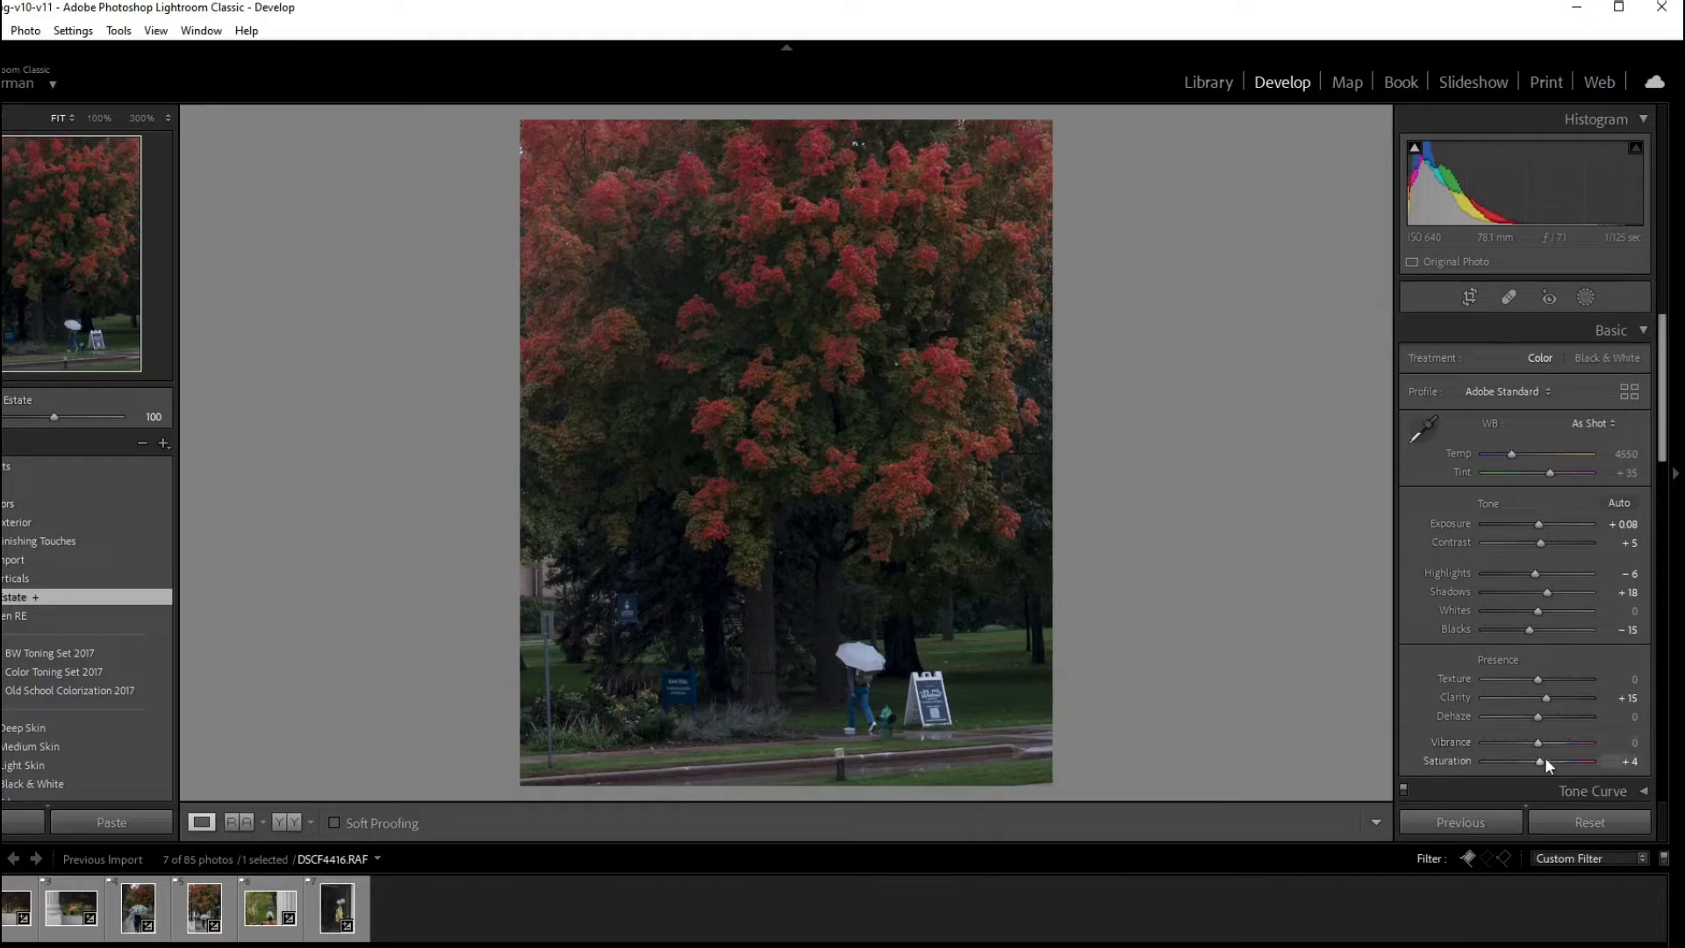
# Set DSCF4416's saturation to +19, exposure to +1.05, shadows to -89 and whites to +44
pyautogui.moveTo(1552, 761); pyautogui.dragTo(1555, 760)
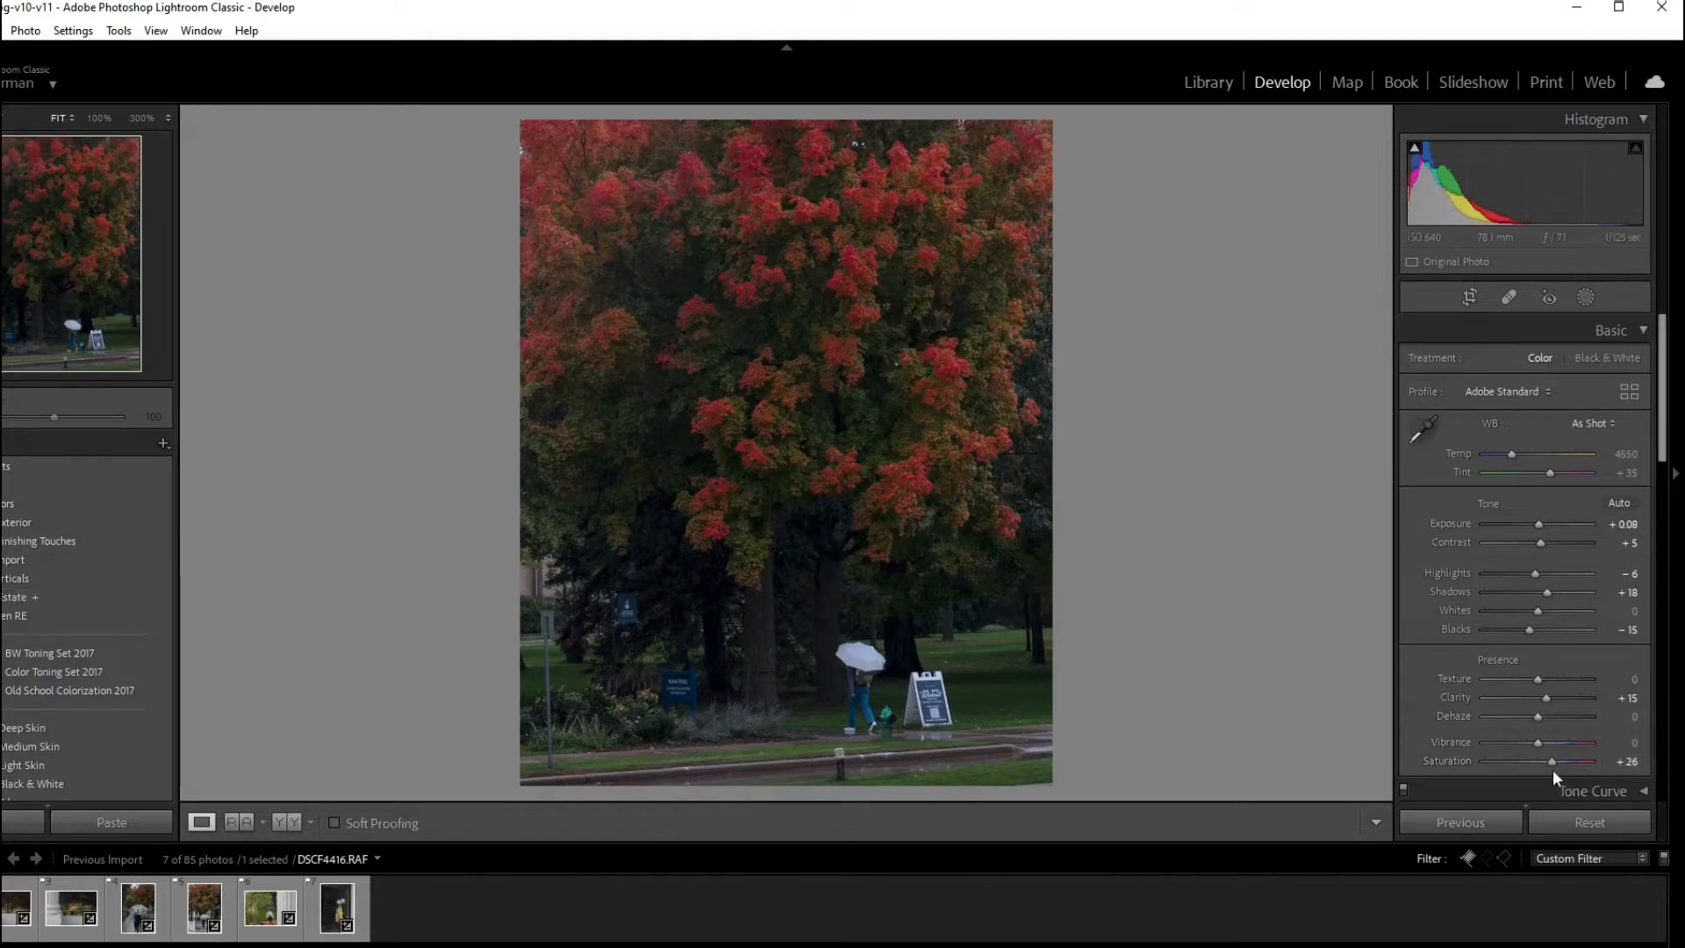
pyautogui.moveTo(1550, 761); pyautogui.dragTo(1546, 760)
pyautogui.moveTo(1536, 524); pyautogui.dragTo(1550, 526)
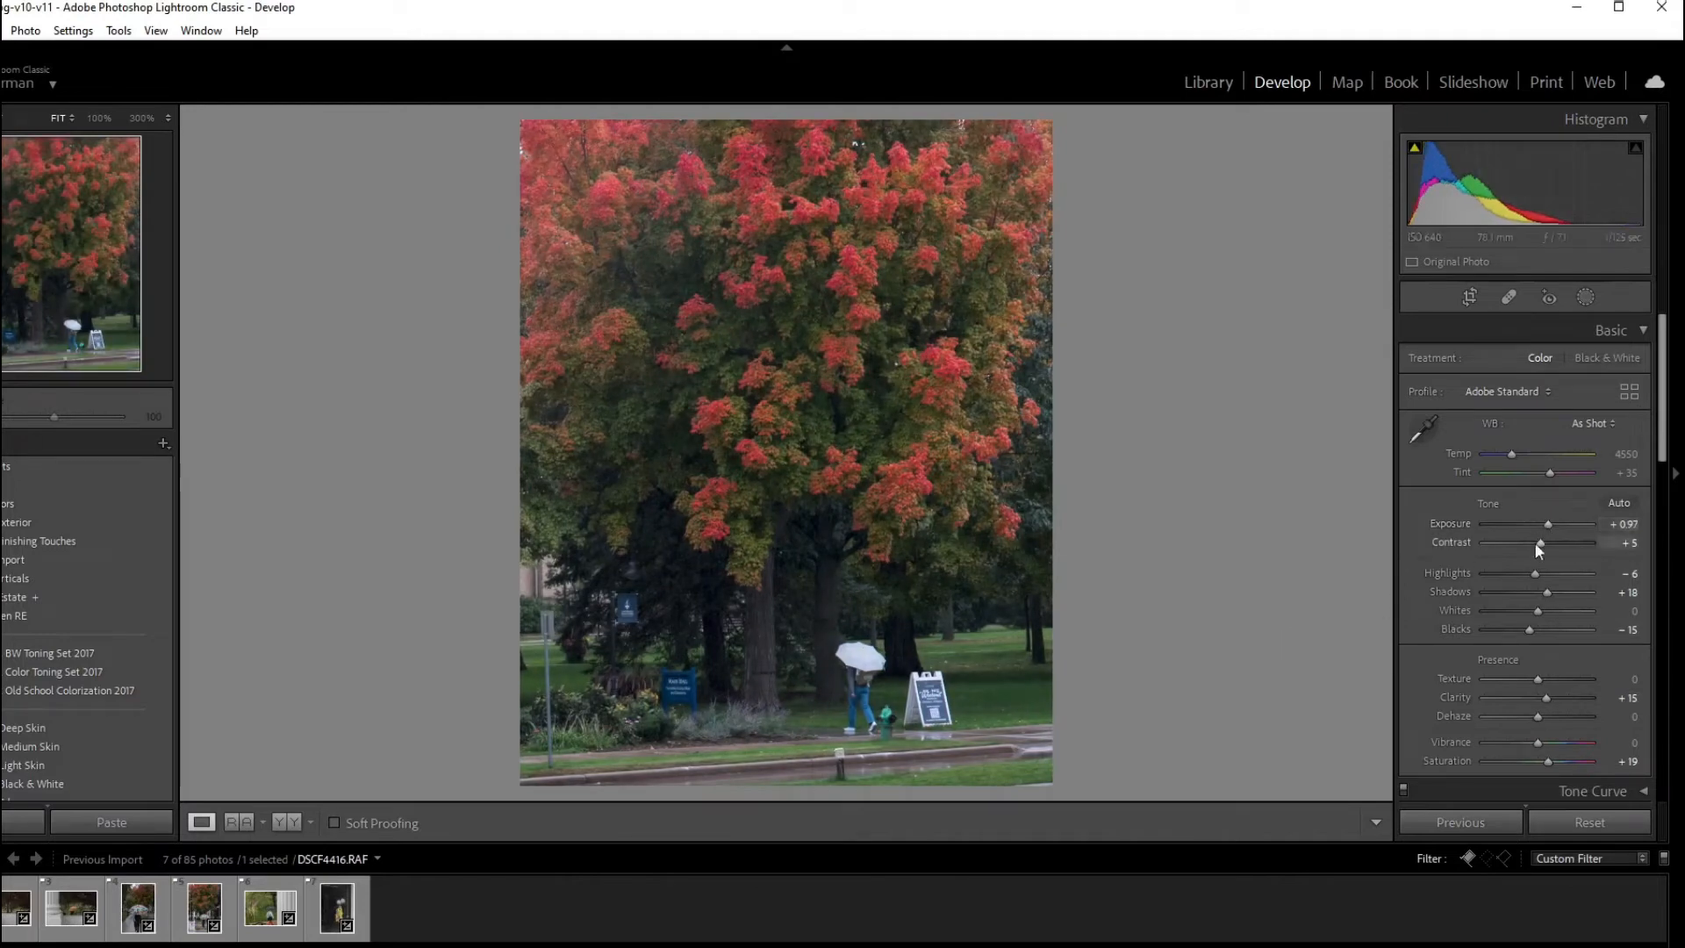
pyautogui.moveTo(1543, 526); pyautogui.dragTo(1545, 530)
pyautogui.moveTo(1502, 592); pyautogui.dragTo(1494, 592)
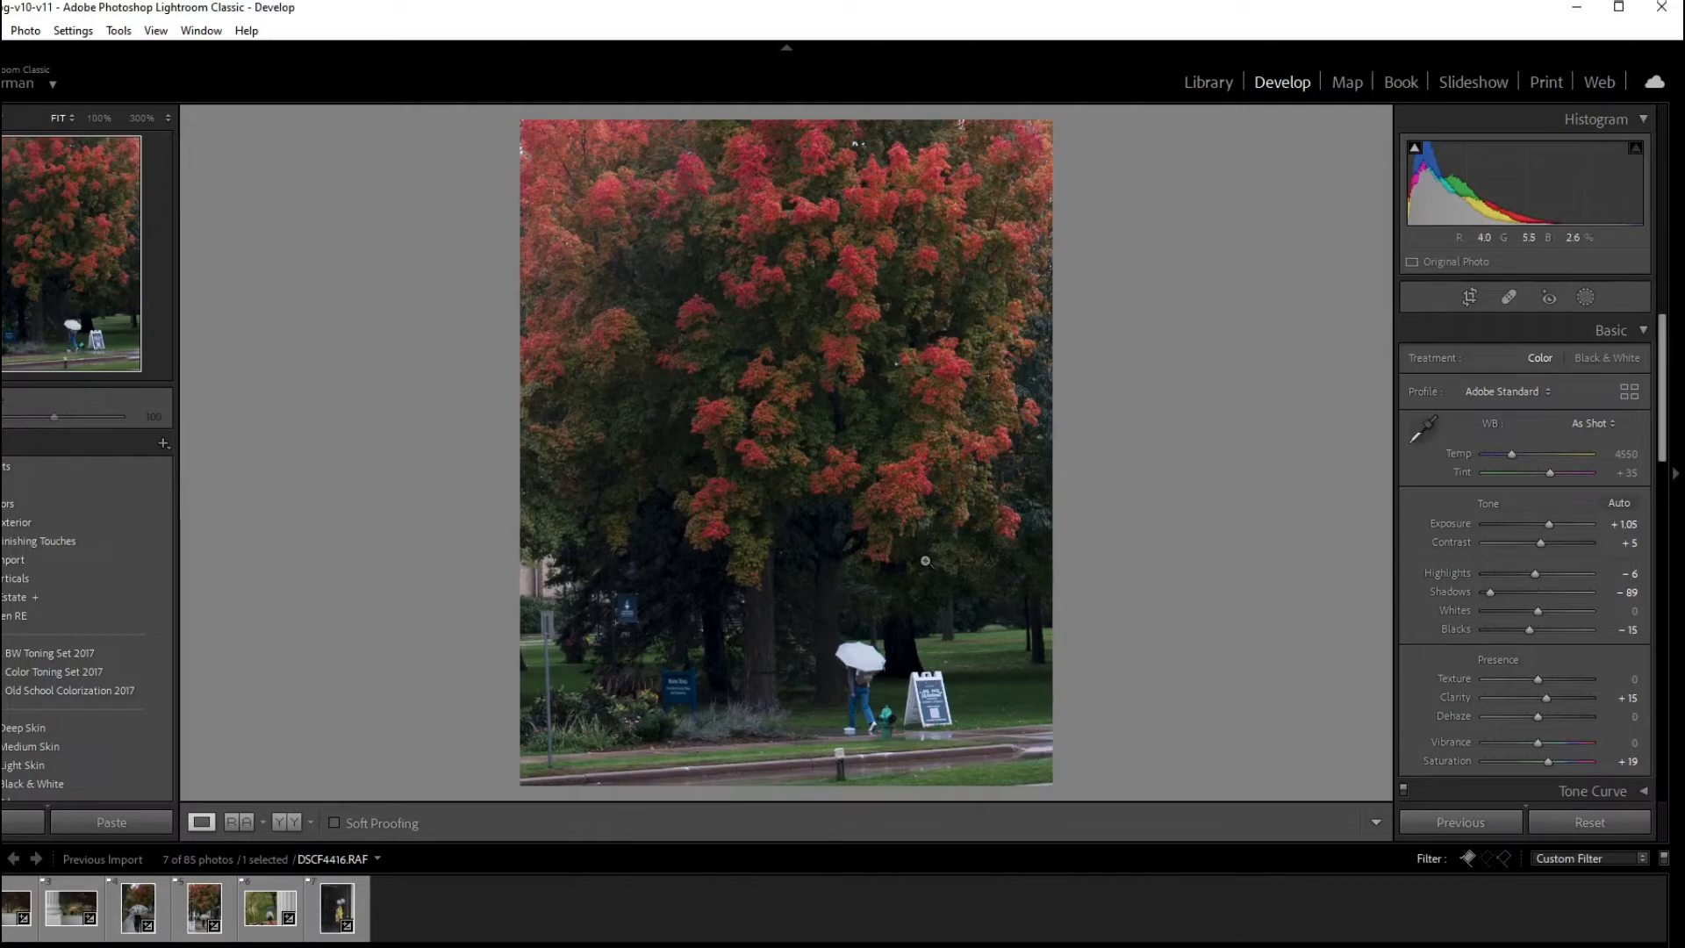
pyautogui.click(1557, 610)
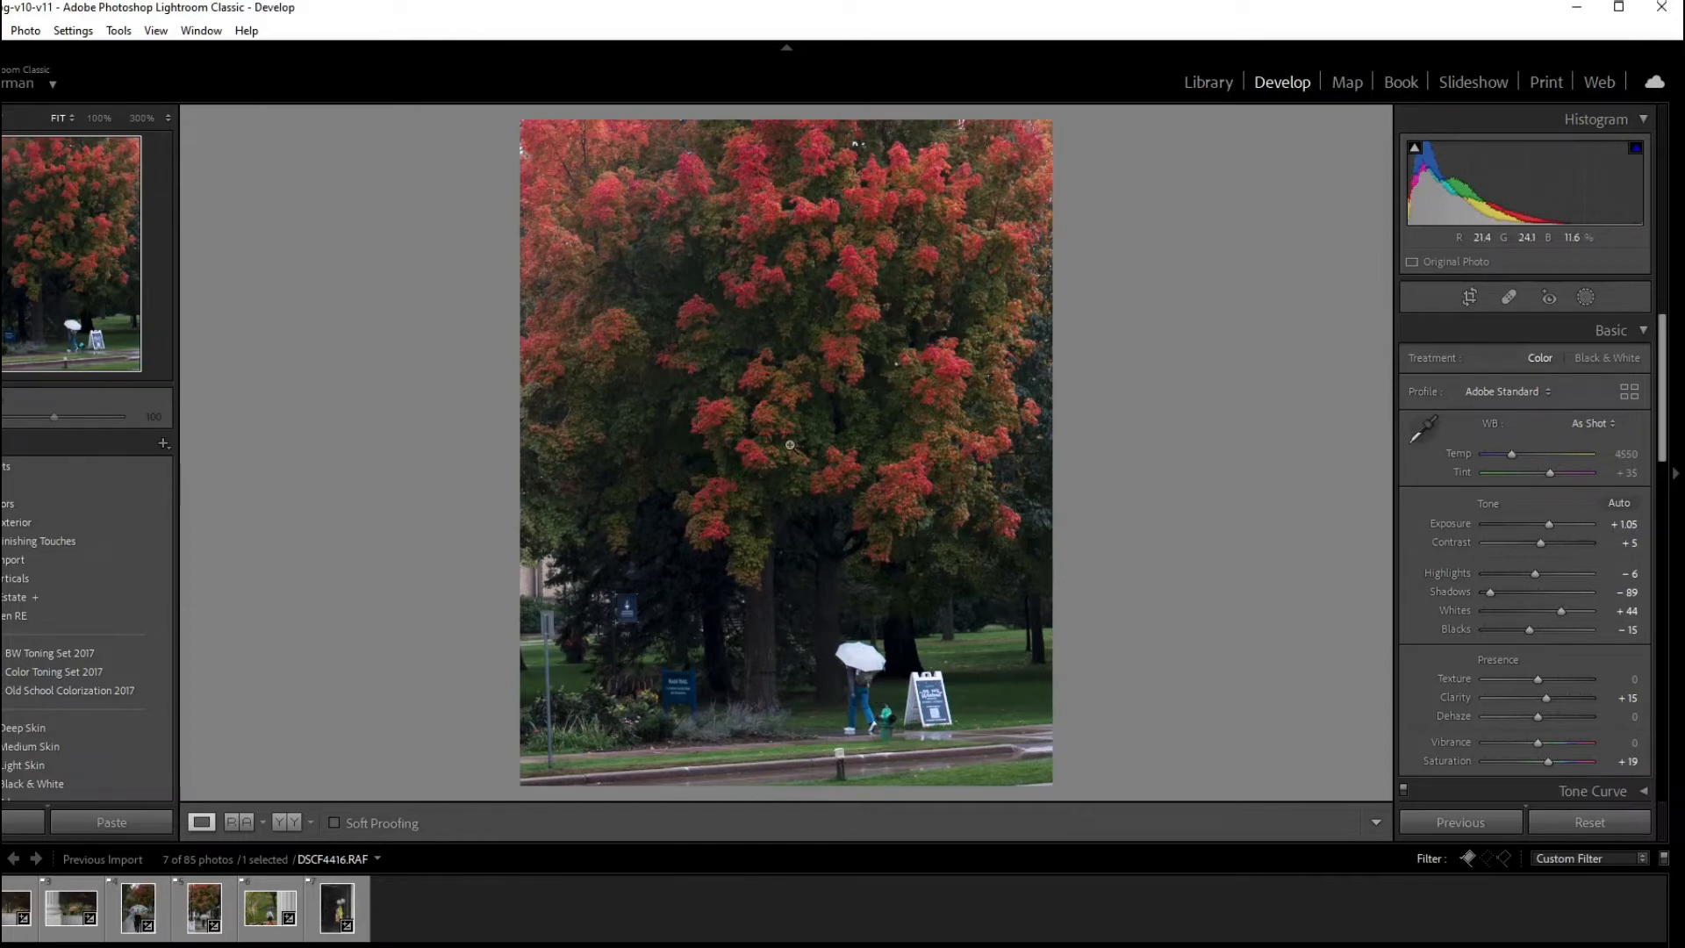
# Crop DSCF4423 at the Original aspect to the walking pedestrian and dark red tree, leaving out the white column and wall
pyautogui.press('Left')
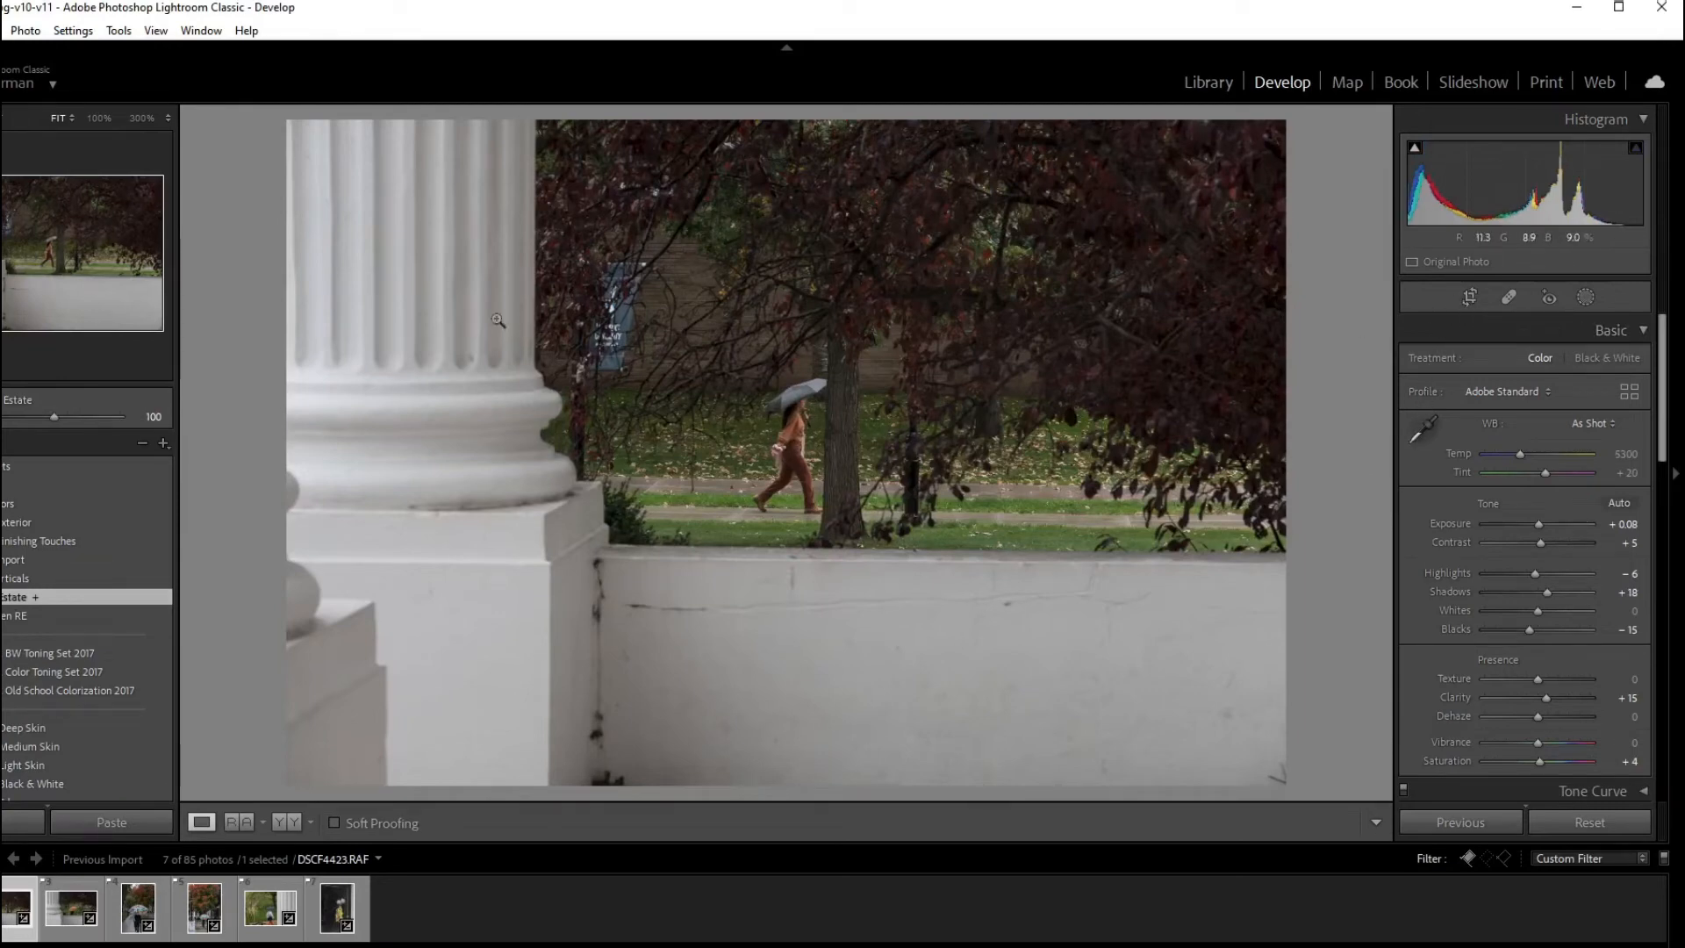
pyautogui.click(1475, 298)
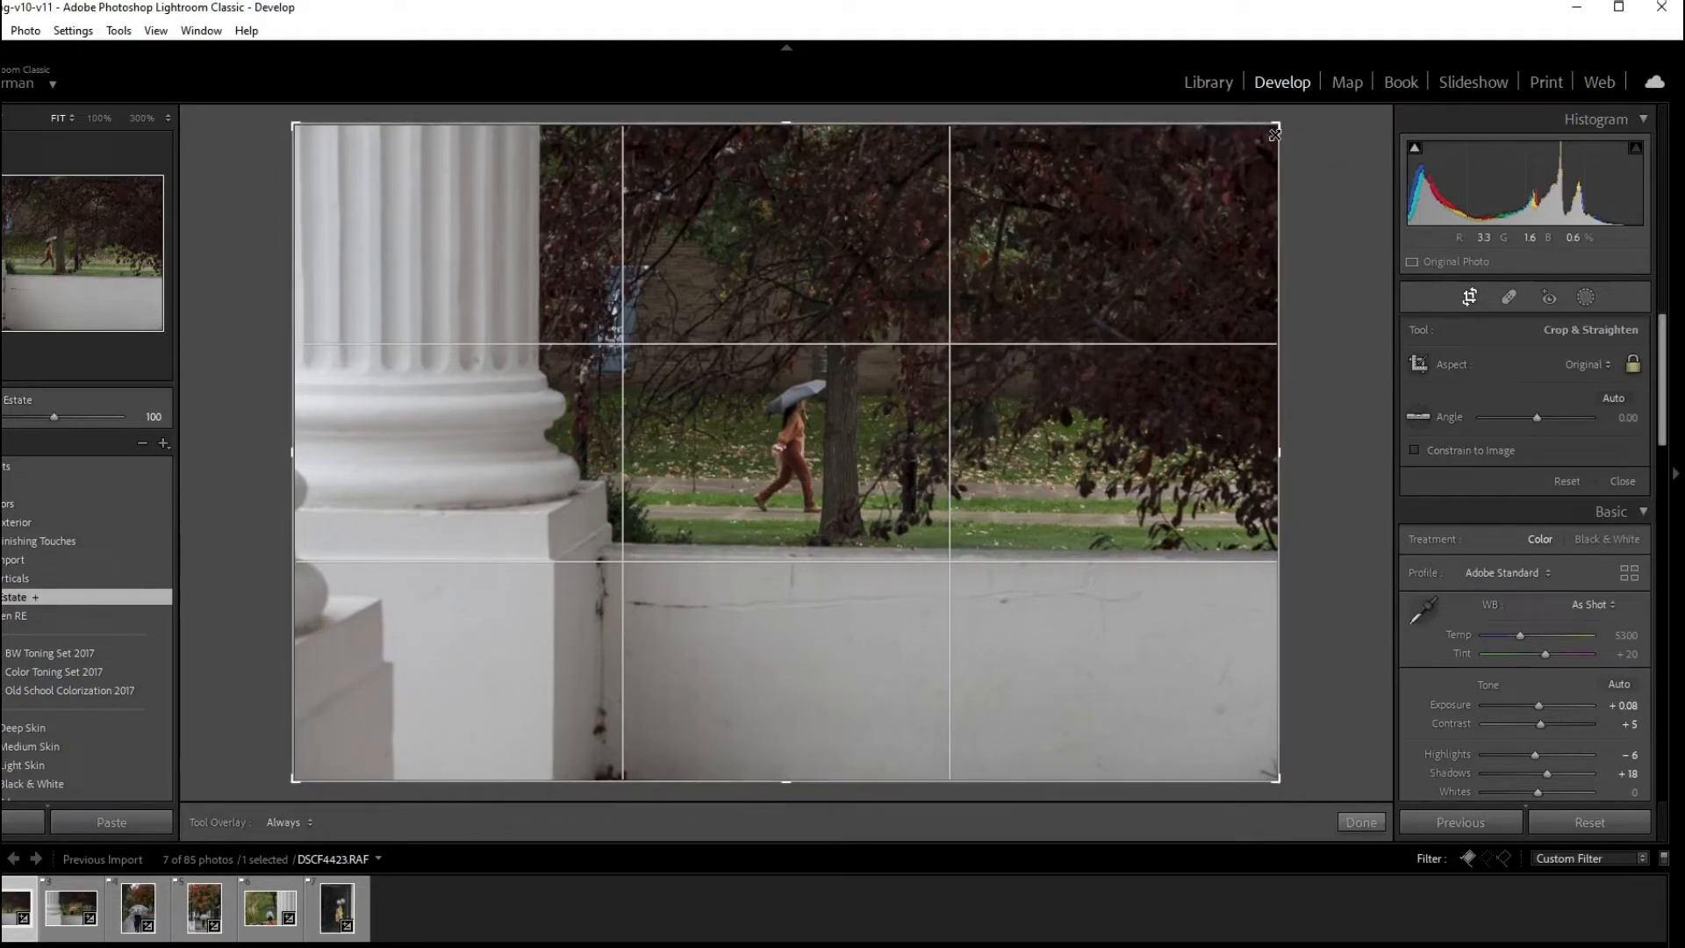
pyautogui.moveTo(1274, 134); pyautogui.dragTo(1119, 237)
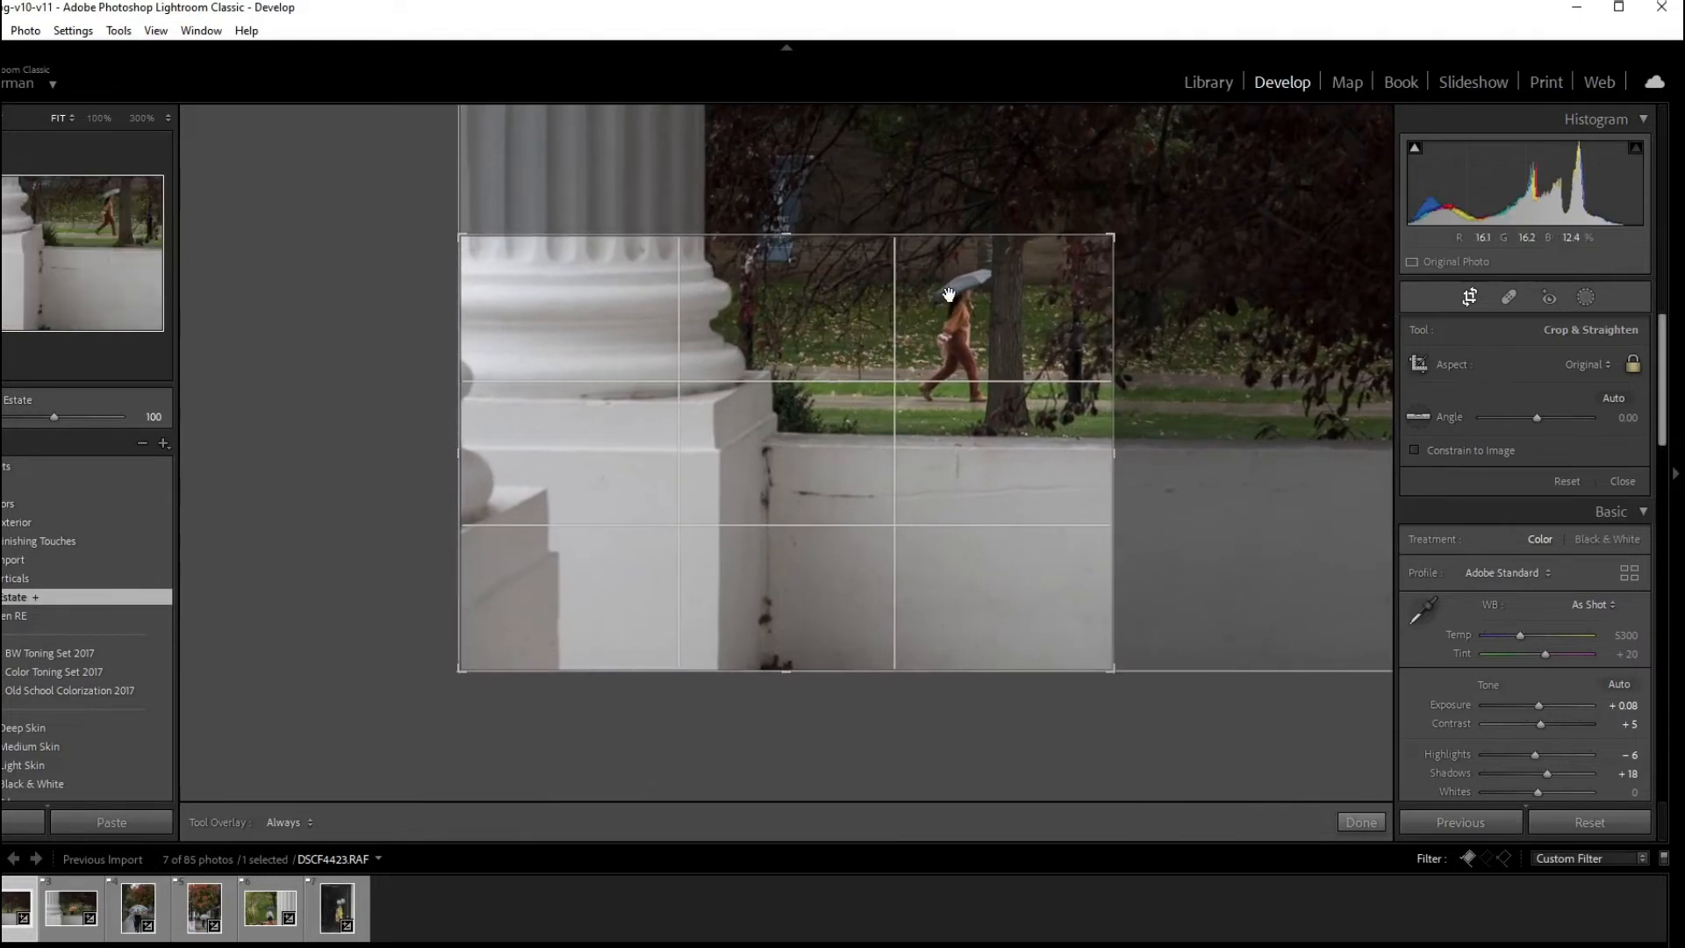
pyautogui.press('Return')
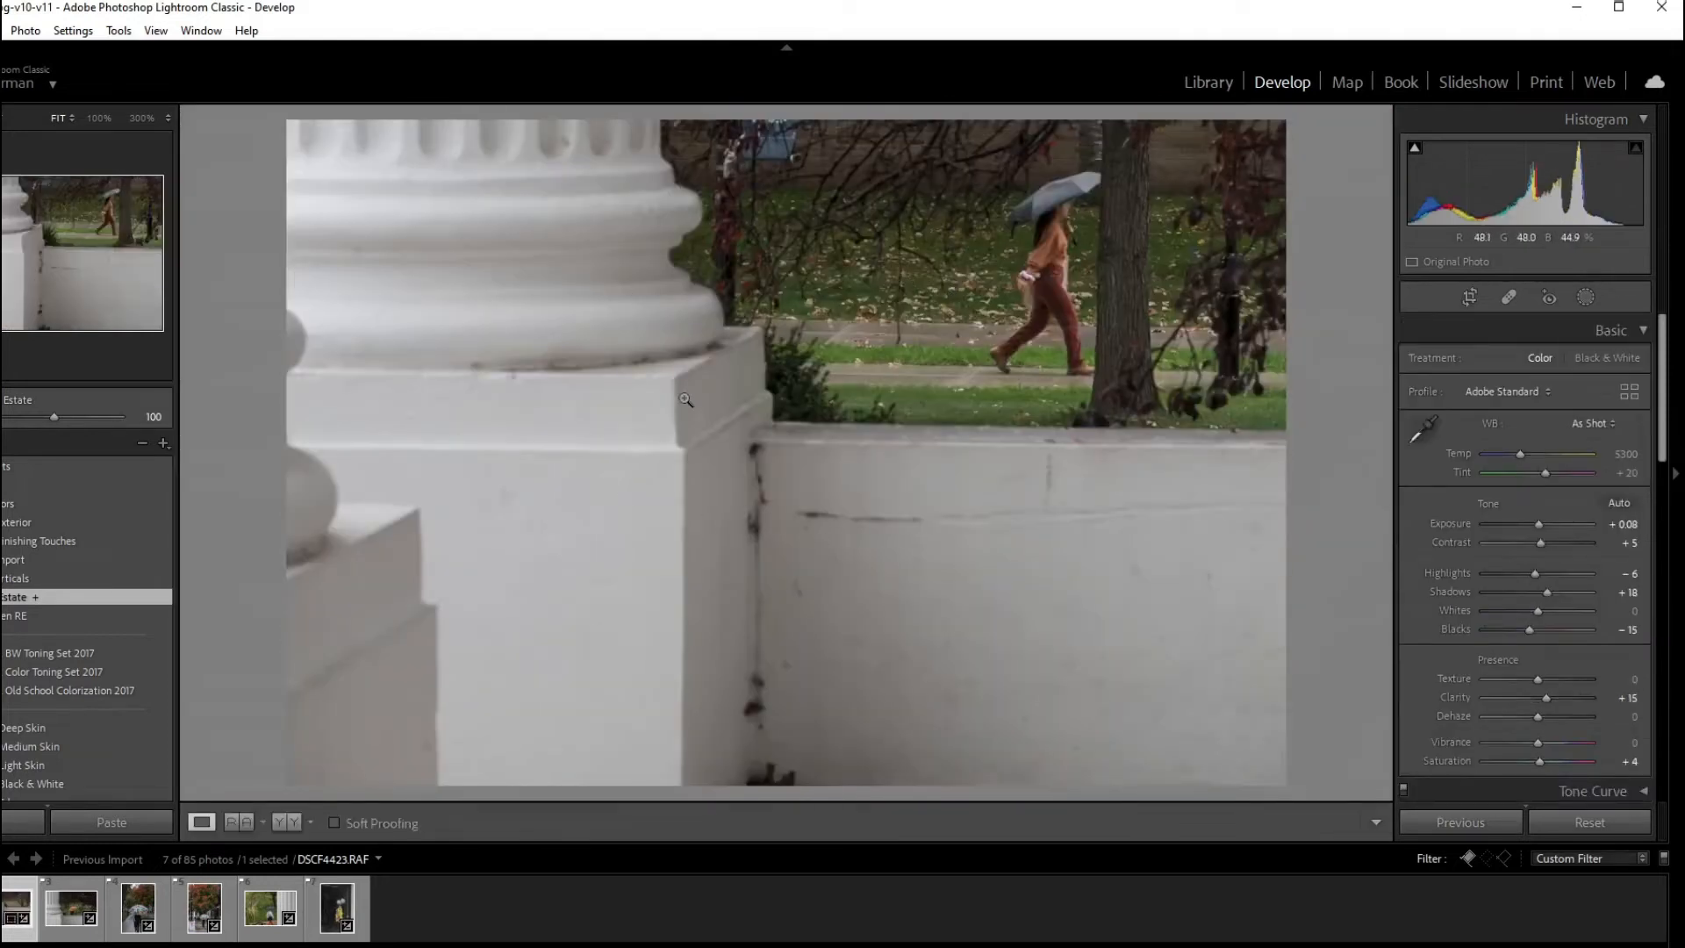
pyautogui.click(1470, 298)
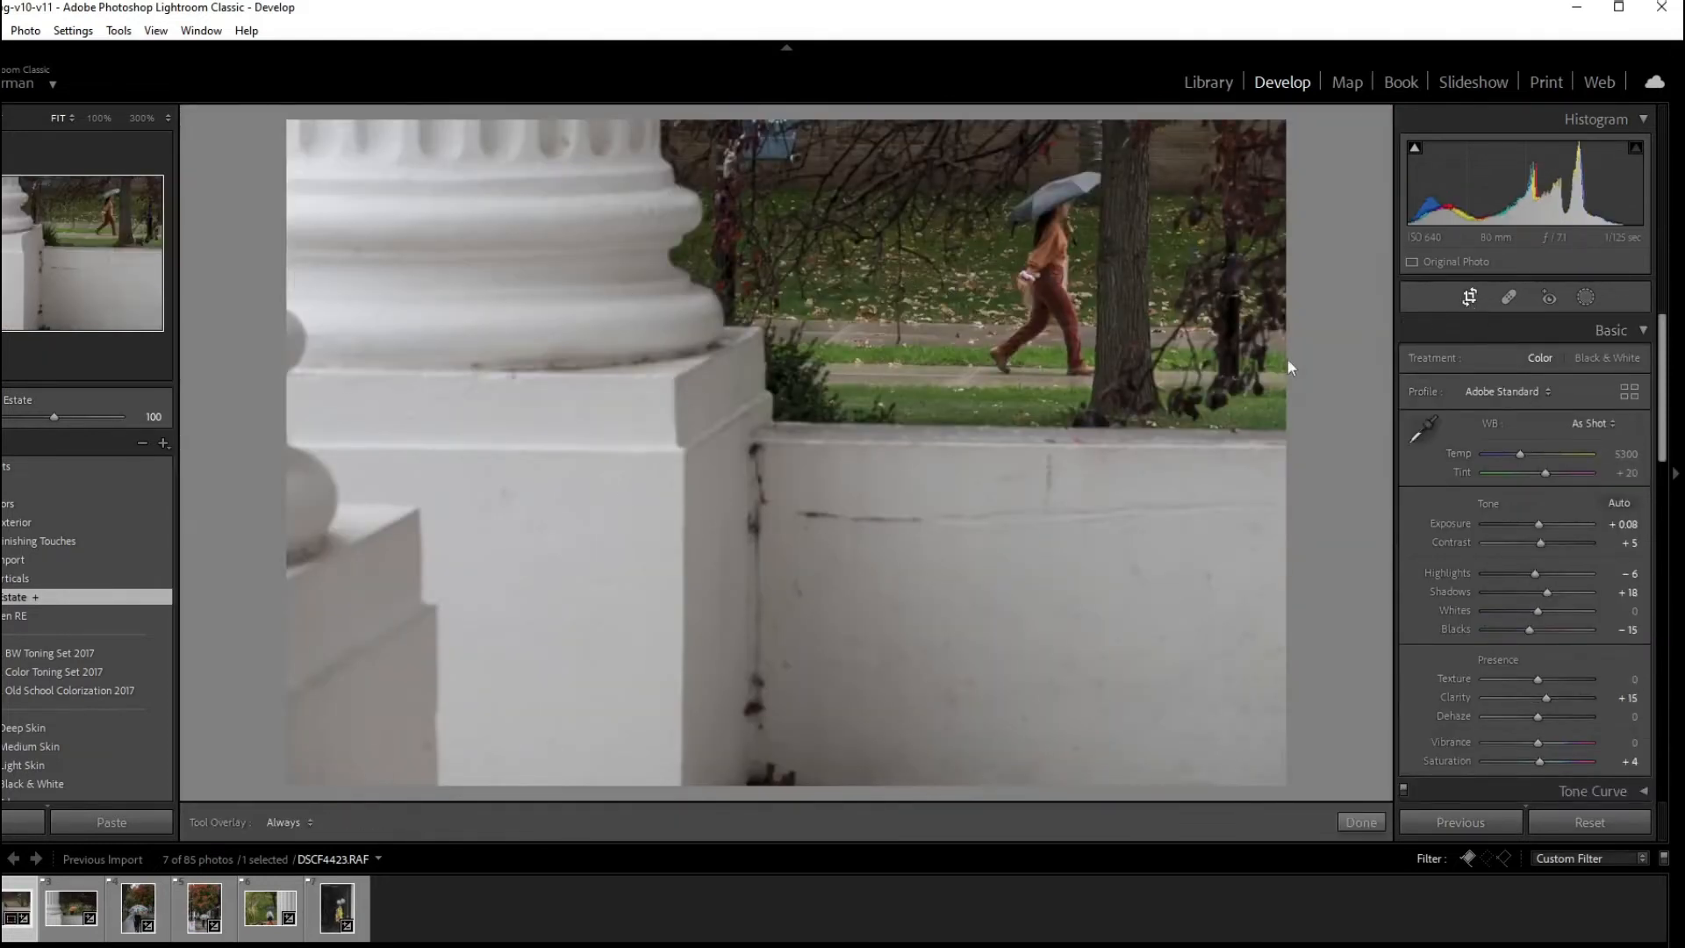
pyautogui.moveTo(854, 501); pyautogui.dragTo(549, 669)
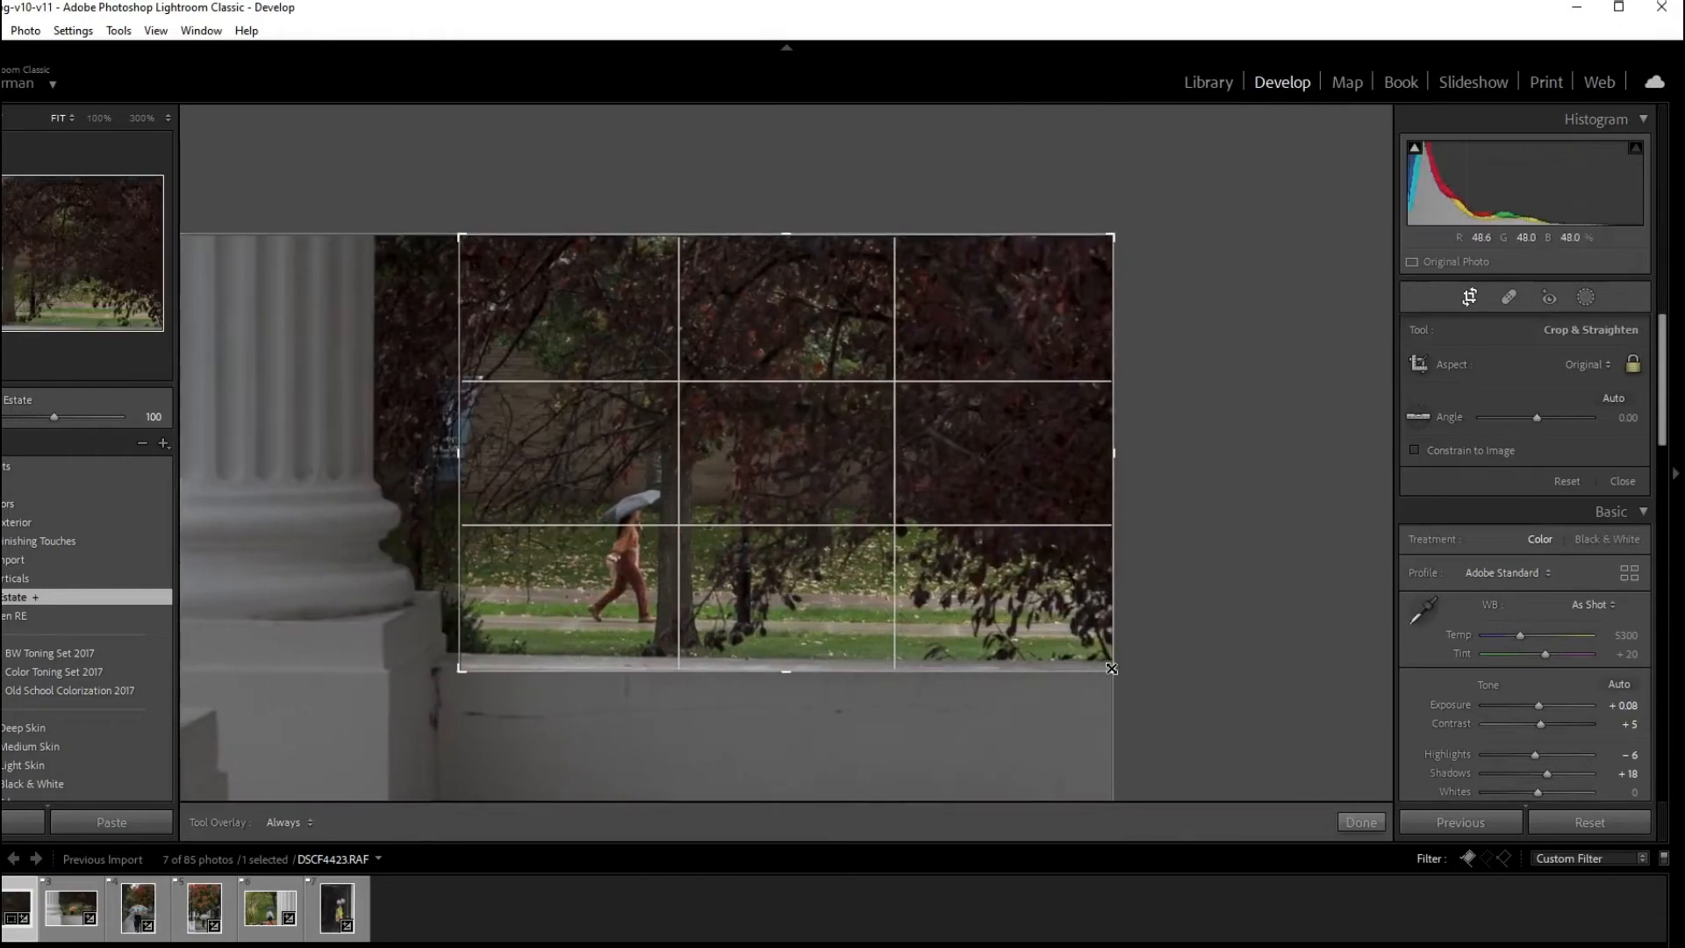
pyautogui.moveTo(1115, 590); pyautogui.dragTo(1115, 585)
pyautogui.doubleClick(1082, 592)
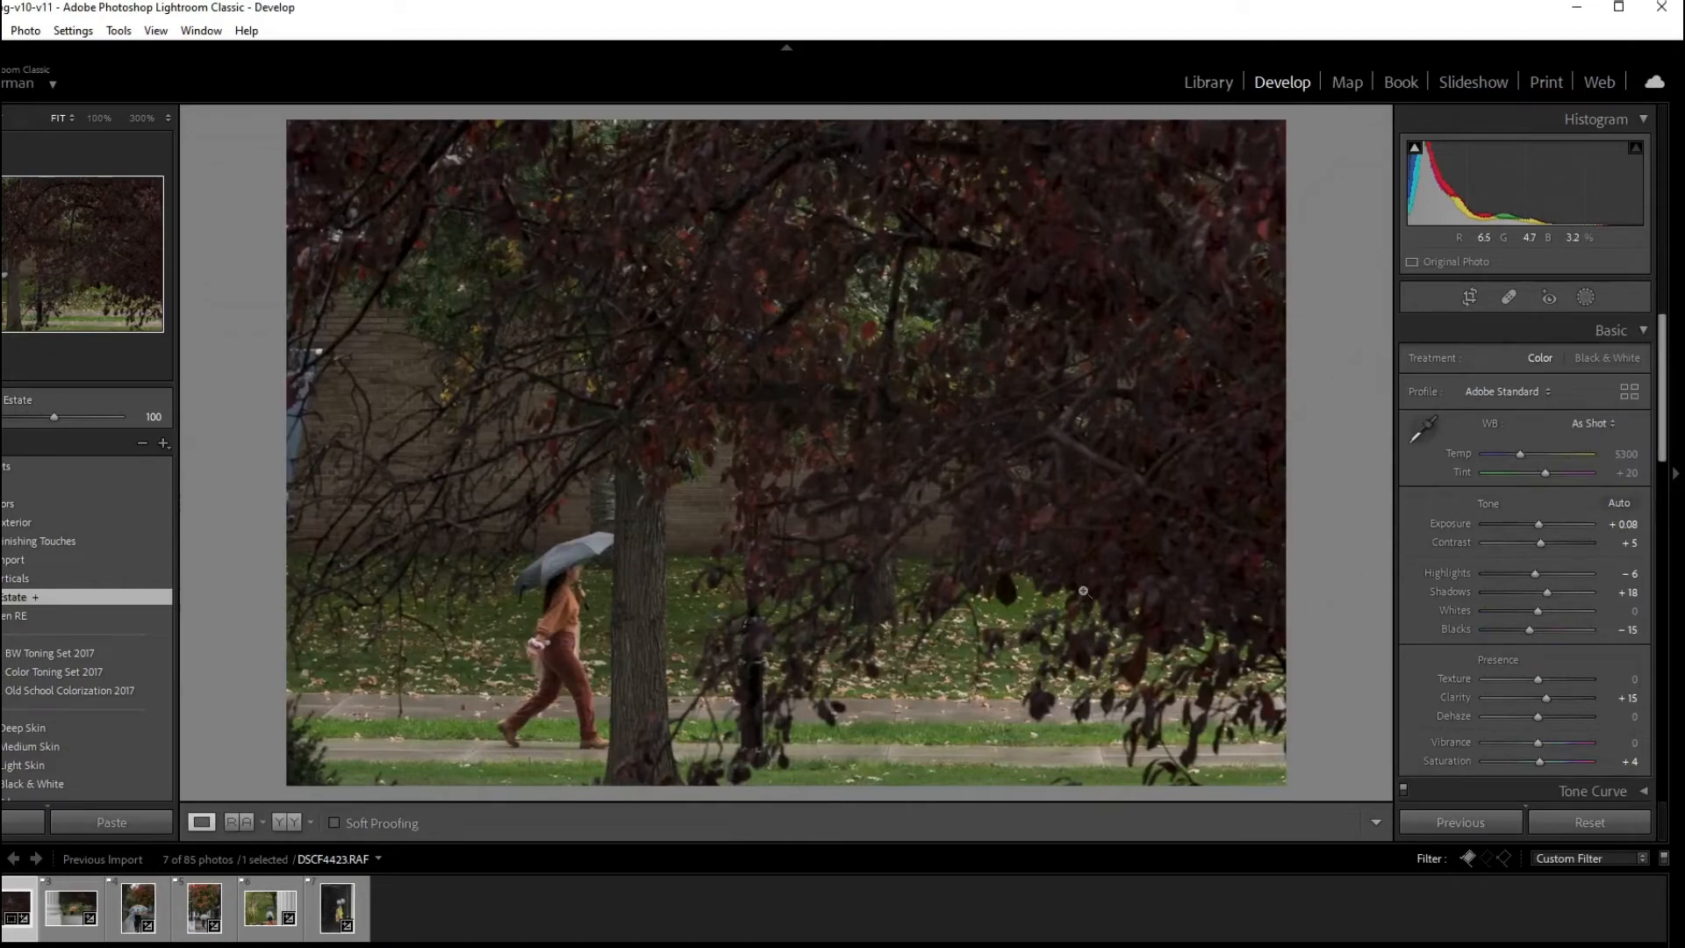
# Set DSCF4423's shadows to -100, exposure to +0.53, texture to +9 and clarity to +9
pyautogui.click(1505, 594)
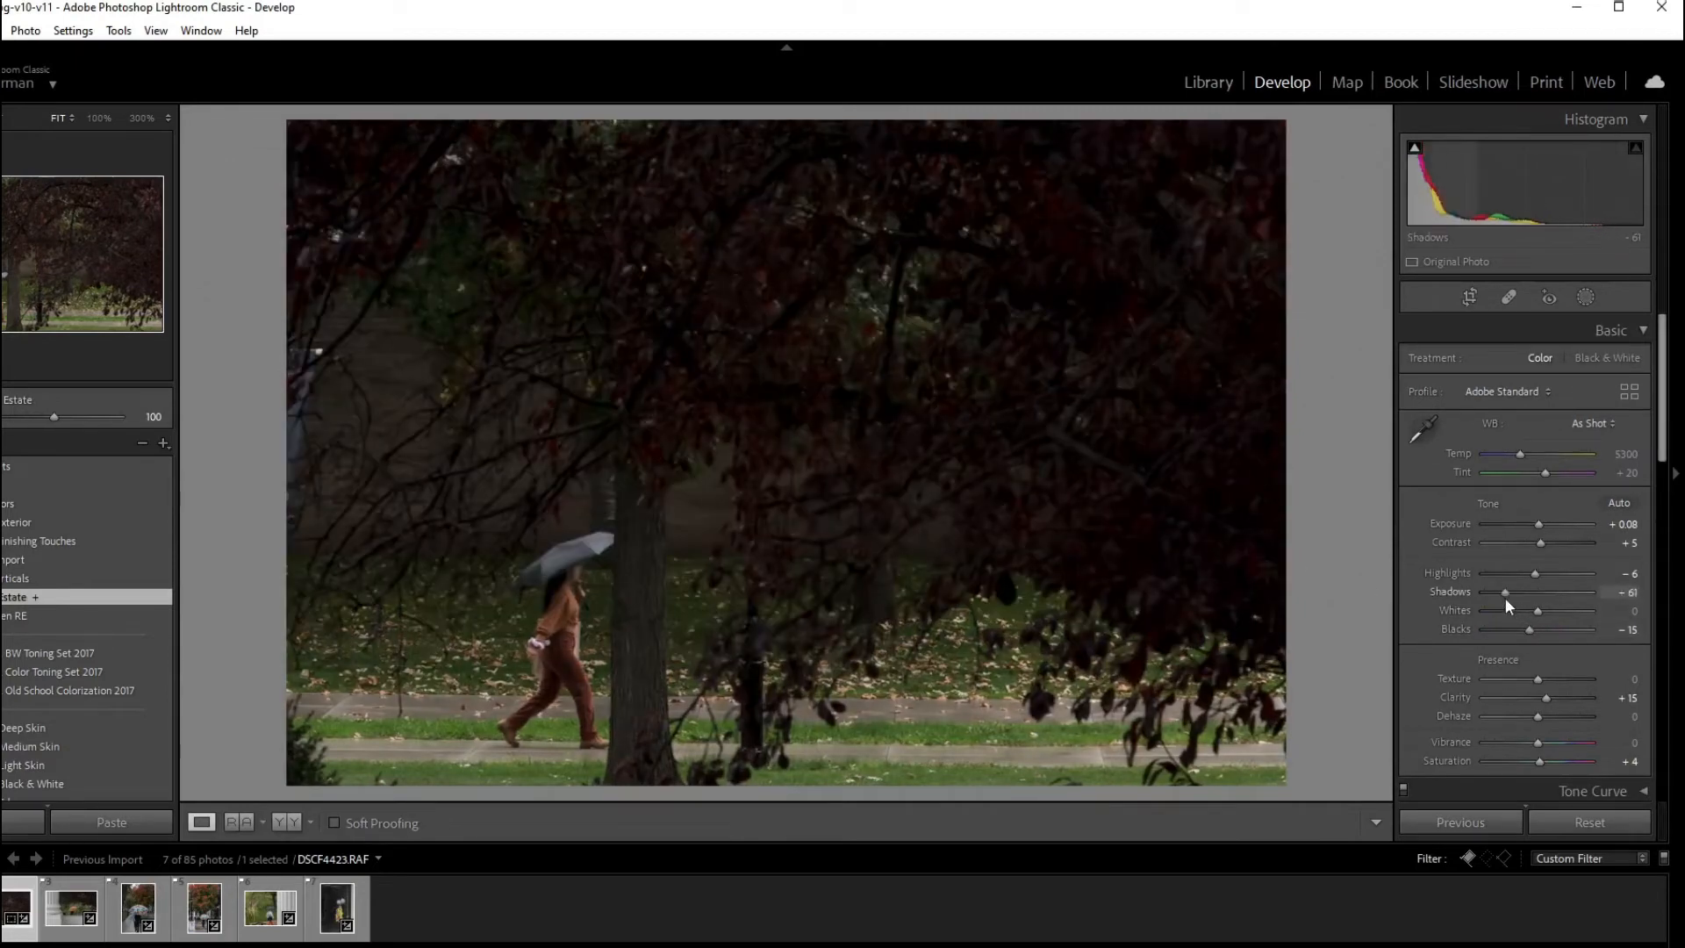
pyautogui.moveTo(1513, 597); pyautogui.dragTo(1663, 604)
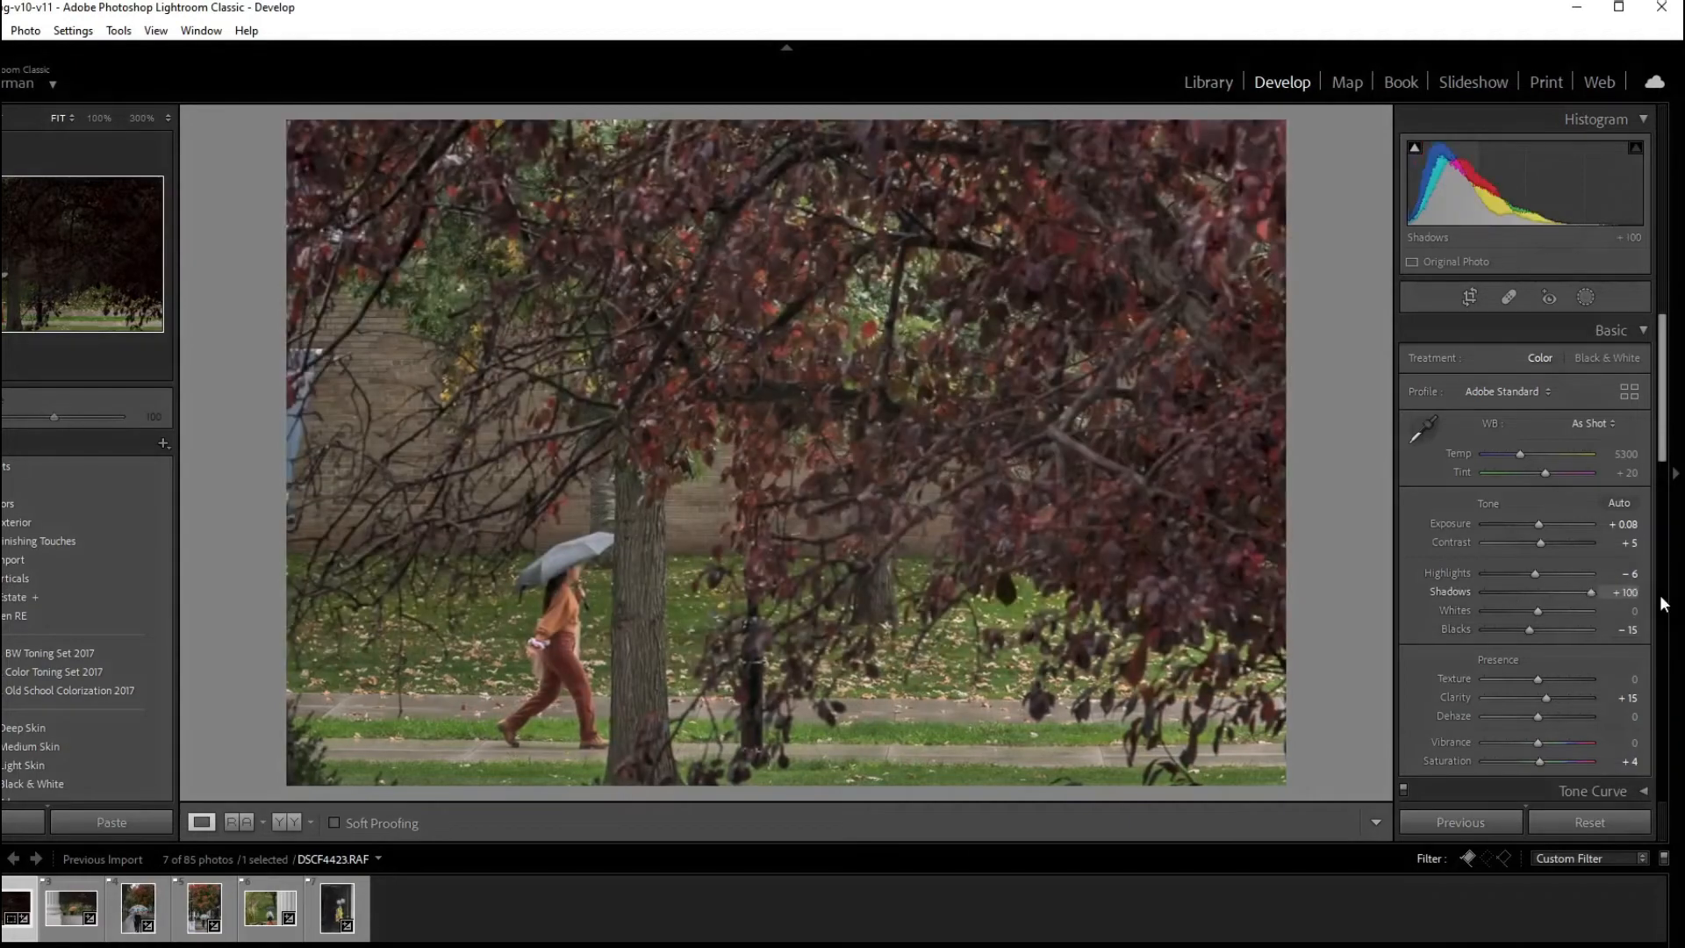
pyautogui.moveTo(1619, 592); pyautogui.dragTo(1466, 602)
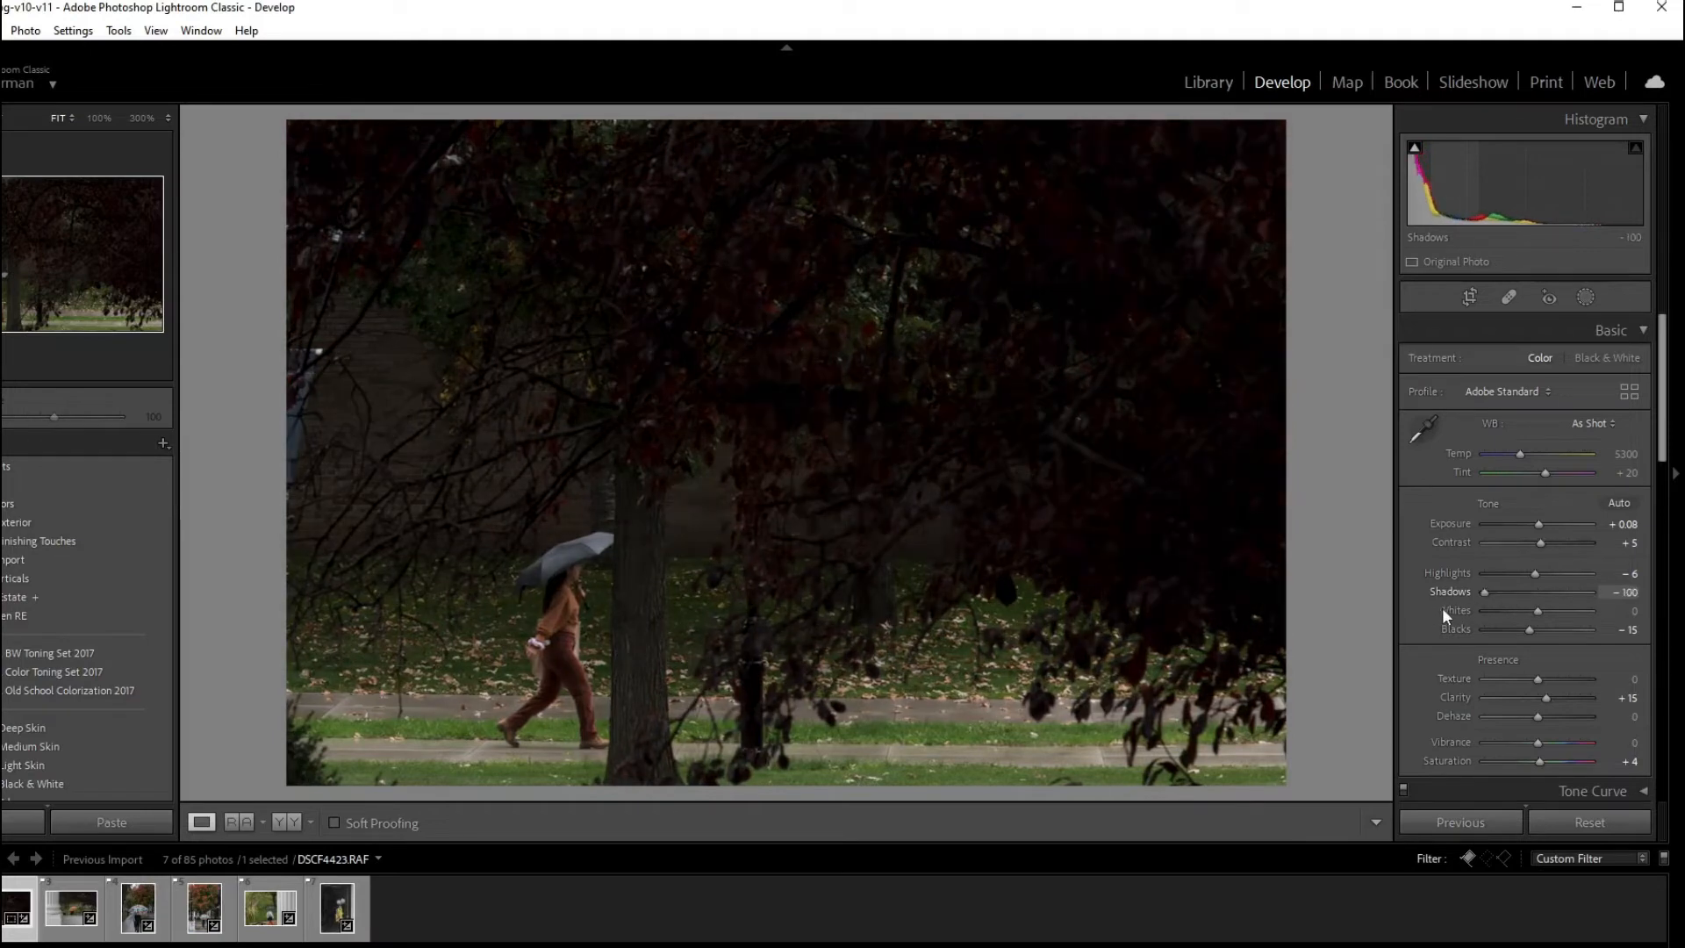
pyautogui.click(1539, 524)
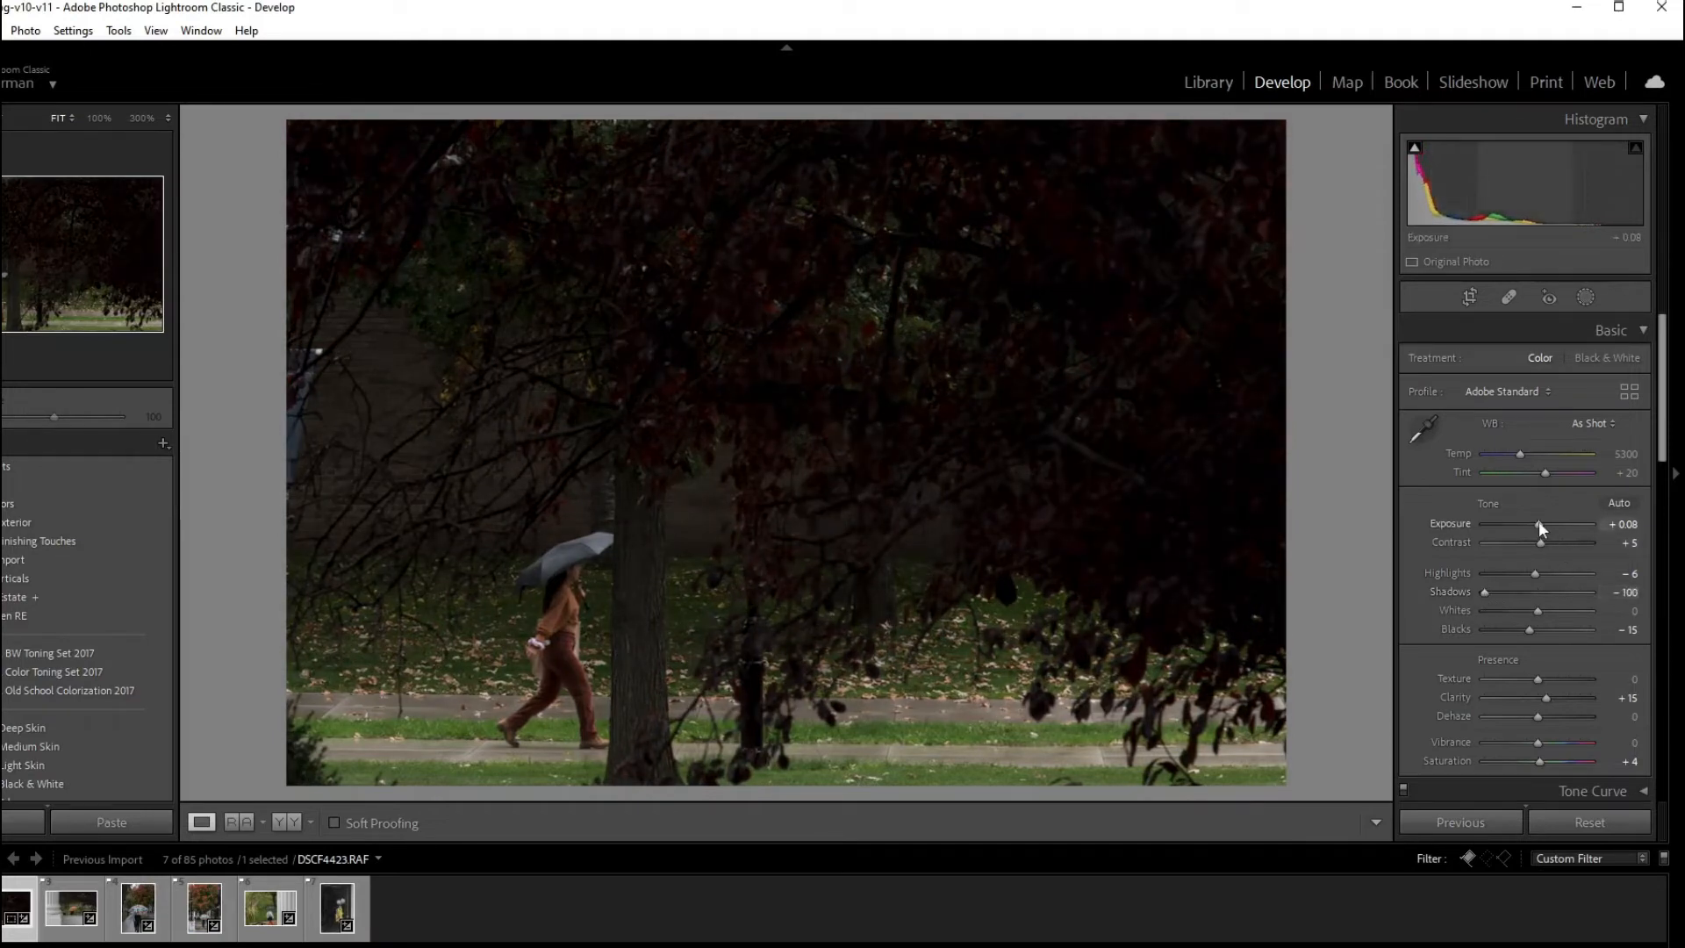
pyautogui.moveTo(1540, 521); pyautogui.dragTo(1545, 525)
pyautogui.moveTo(1538, 680); pyautogui.dragTo(1543, 696)
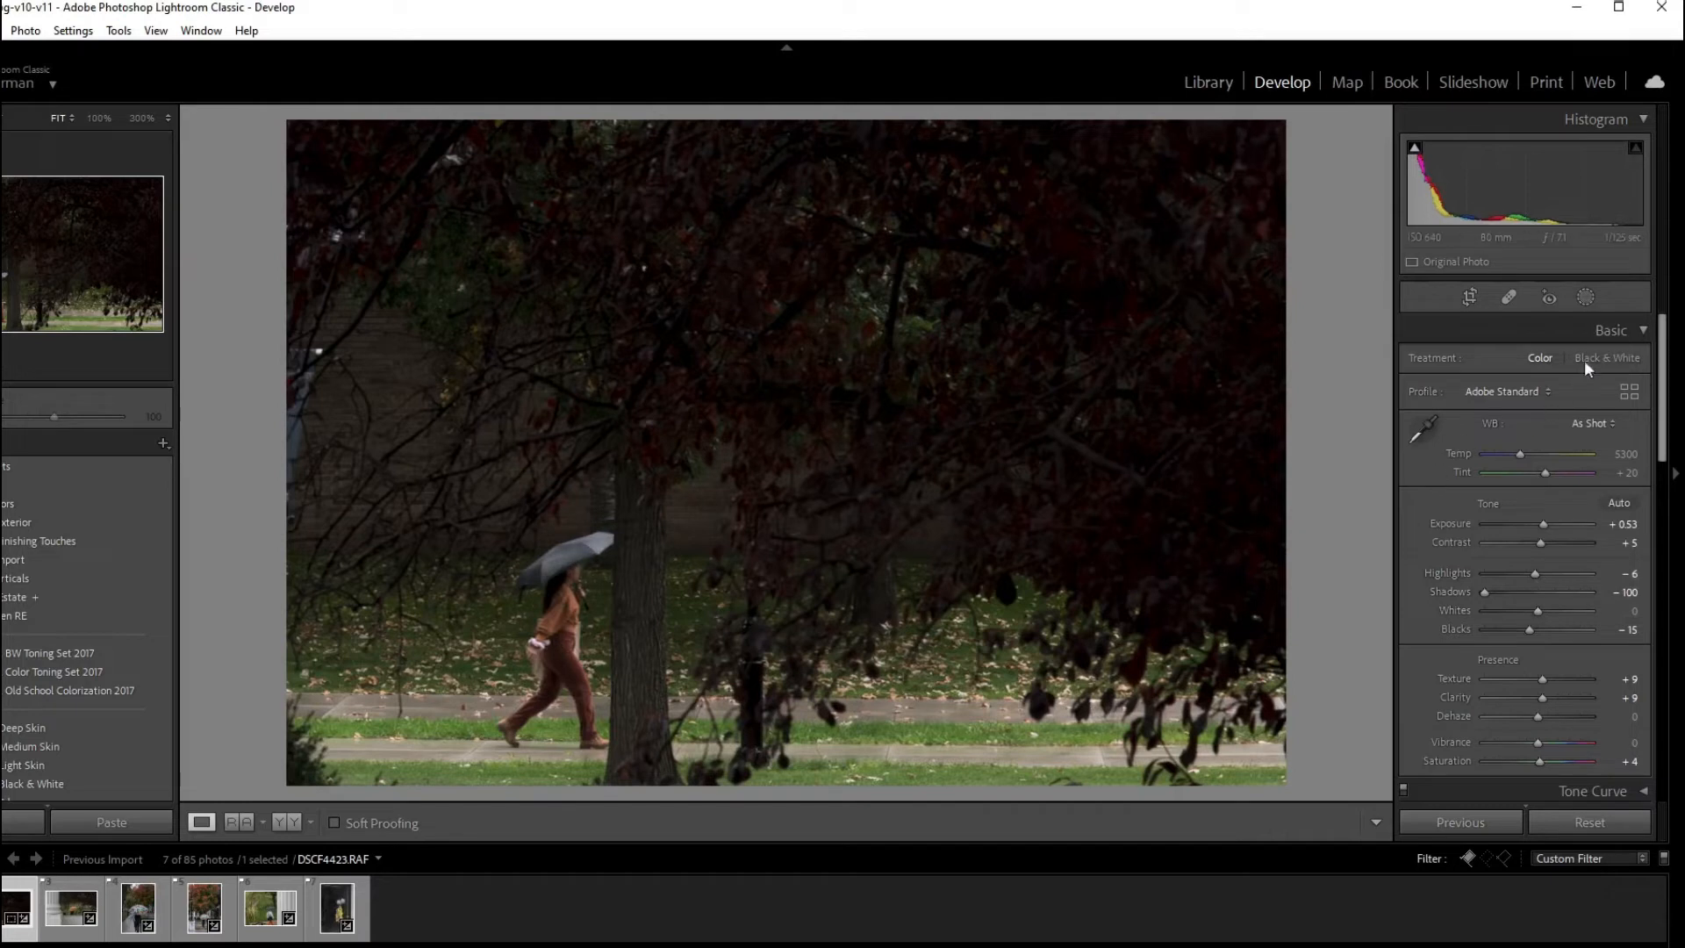
# Paint a brush mask of size 11 with Auto Mask over the pedestrian and umbrella, and hide the mask overlay
pyautogui.click(1588, 298)
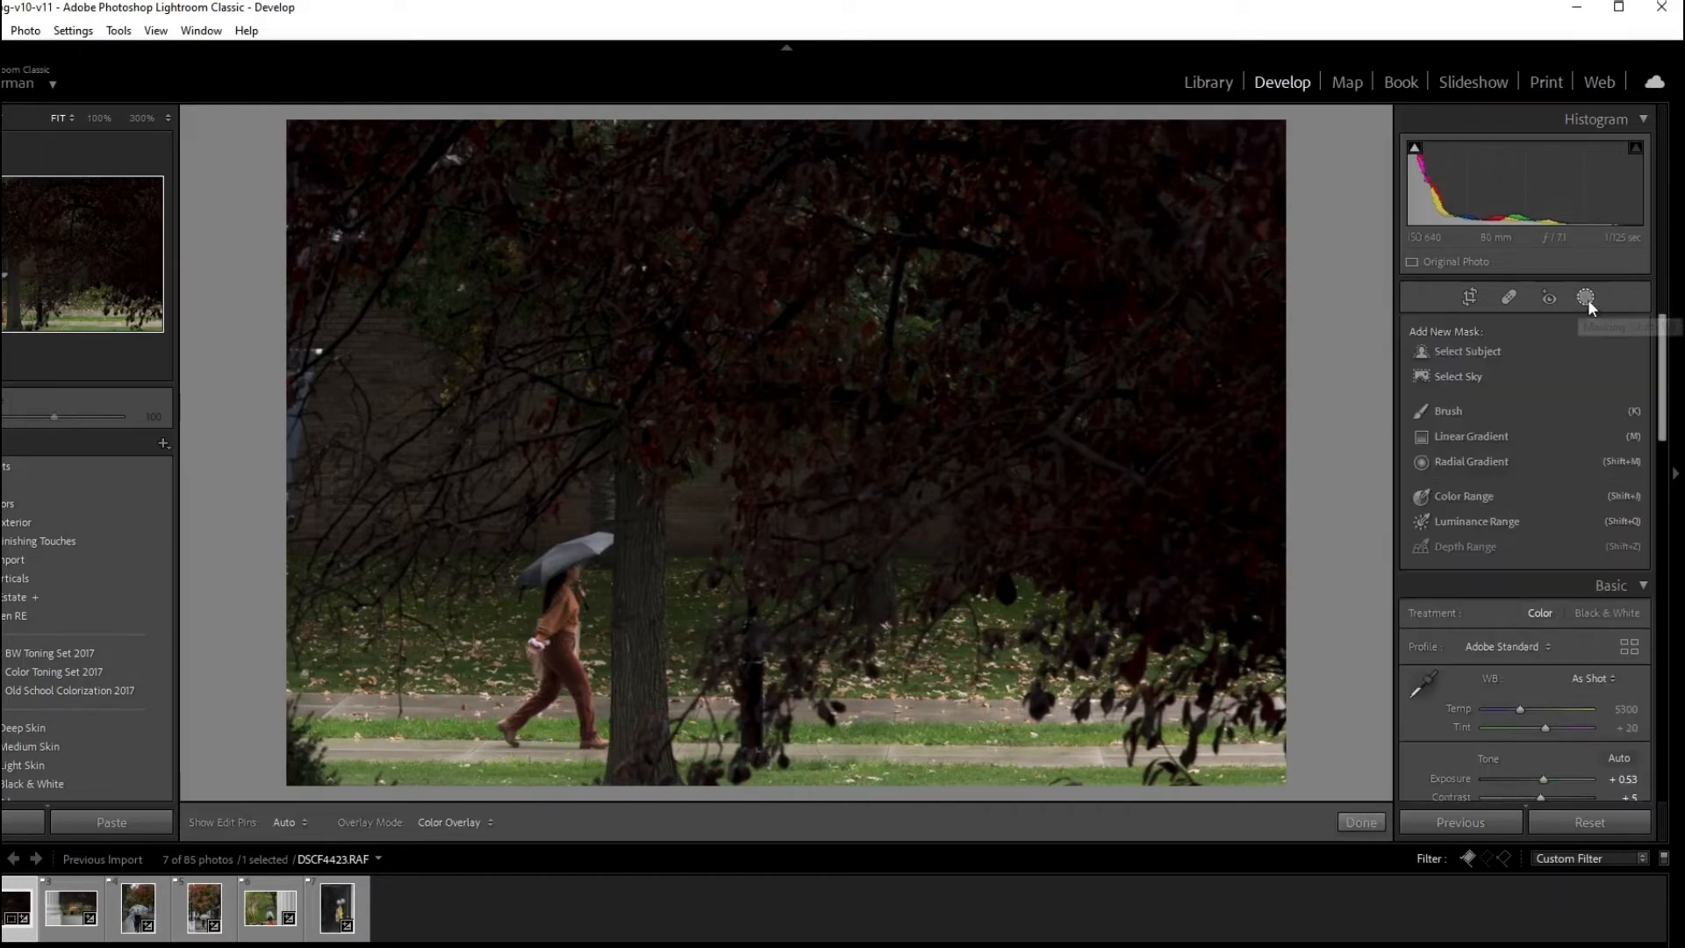
pyautogui.click(1467, 411)
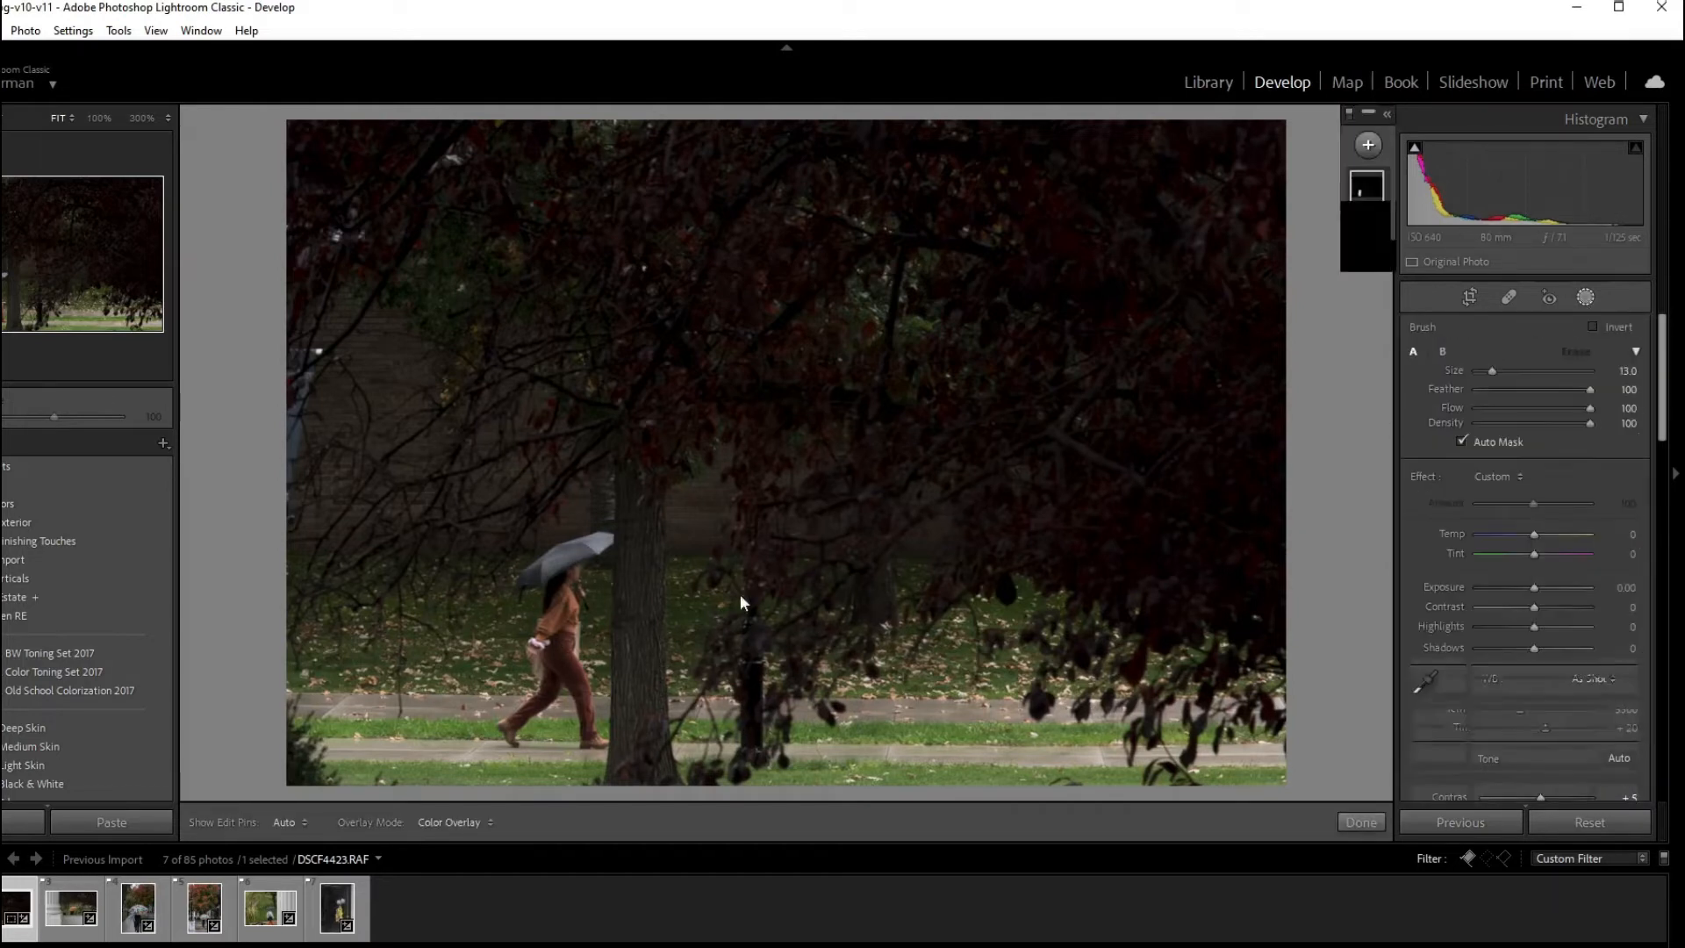
pyautogui.scroll(-2, 566, 614)
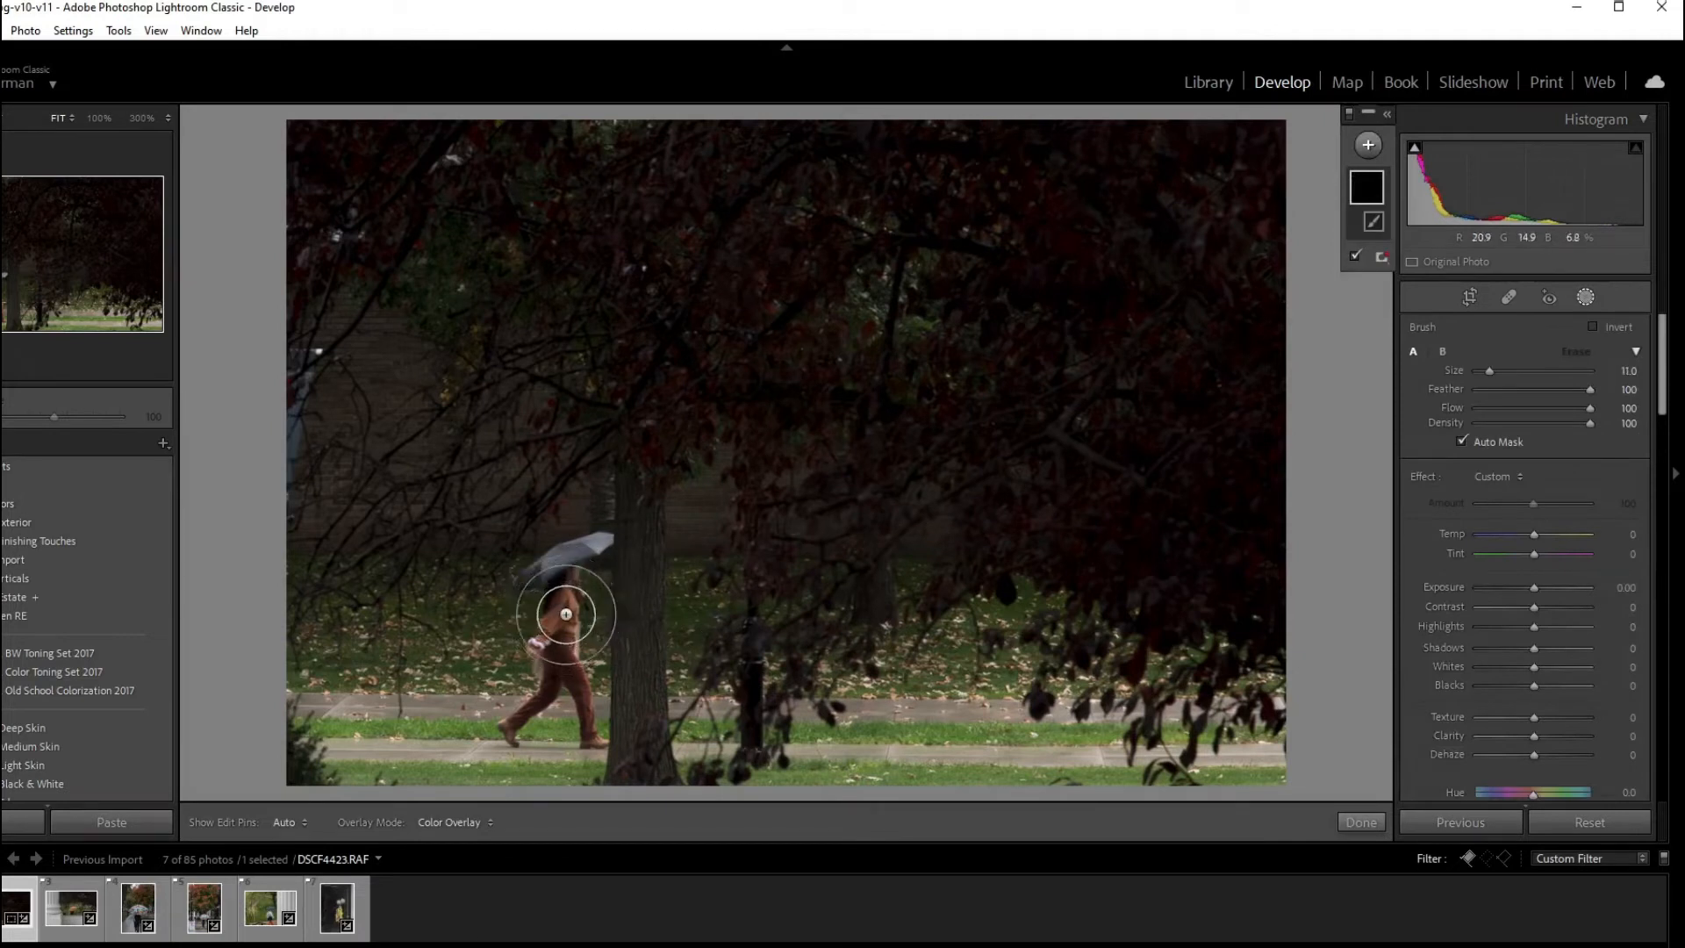
pyautogui.moveTo(565, 557)
pyautogui.mouseDown()
pyautogui.moveTo(551, 565)
pyautogui.moveTo(590, 552)
pyautogui.moveTo(564, 573)
pyautogui.moveTo(583, 715)
pyautogui.moveTo(548, 702)
pyautogui.moveTo(525, 728)
pyautogui.mouseUp()
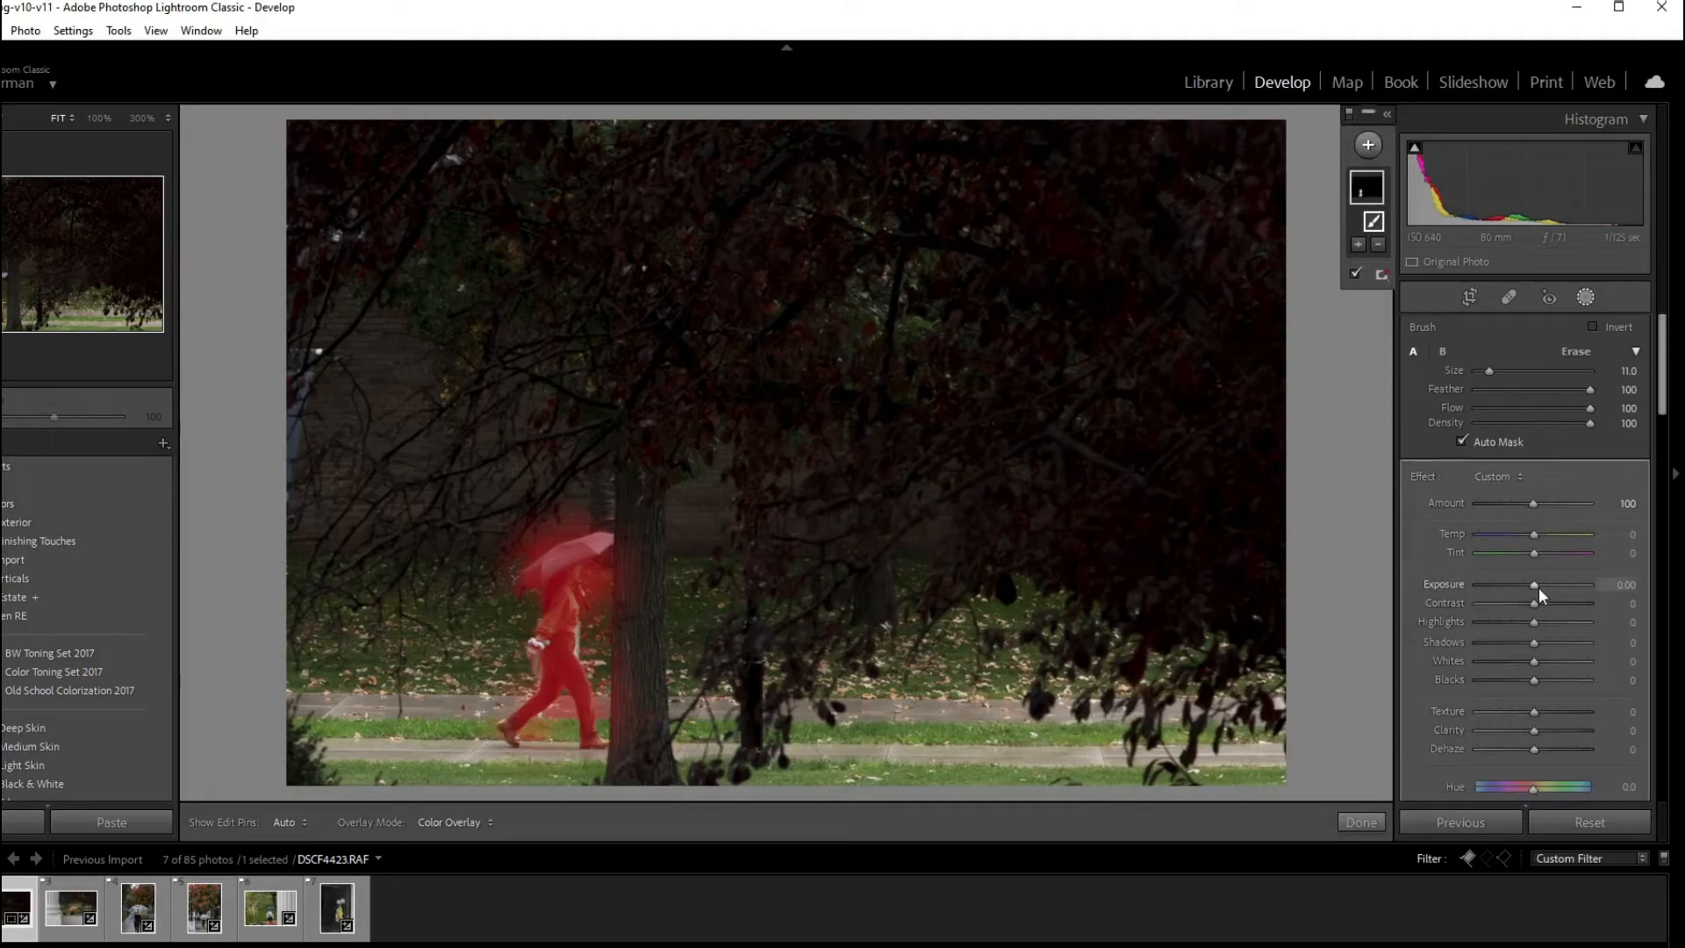
pyautogui.press('o')
# Set the pedestrian mask's exposure to 0.98 and shadows to 56, and finish masking
pyautogui.moveTo(1540, 587); pyautogui.dragTo(1553, 582)
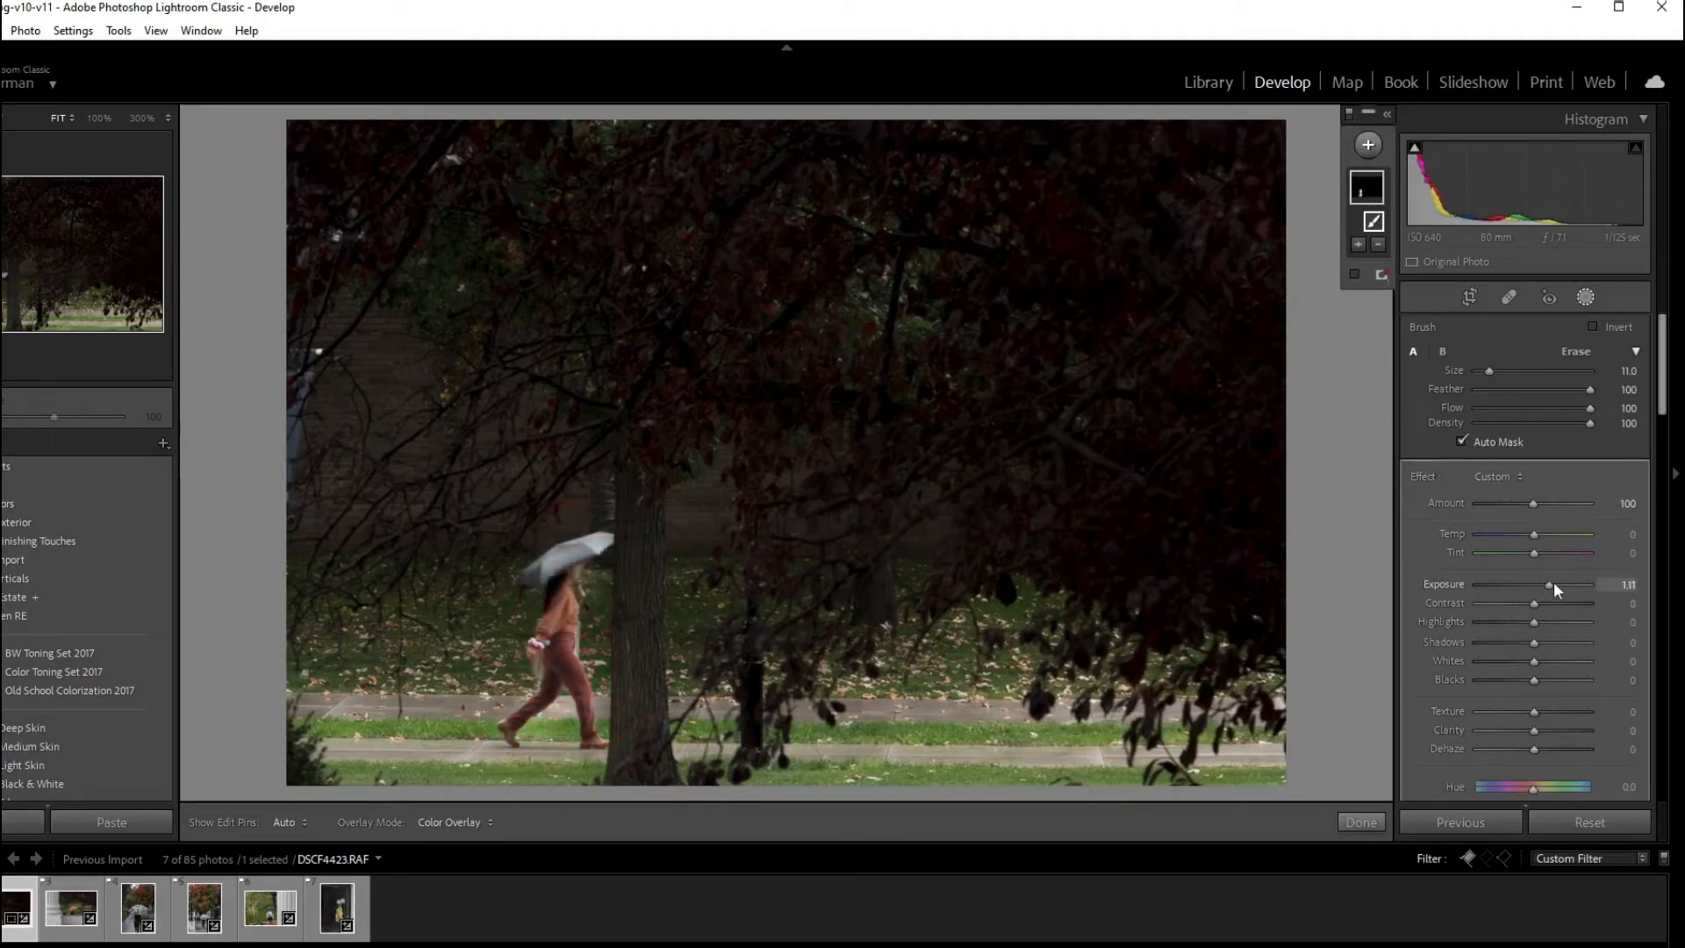
pyautogui.moveTo(1563, 642); pyautogui.dragTo(1565, 643)
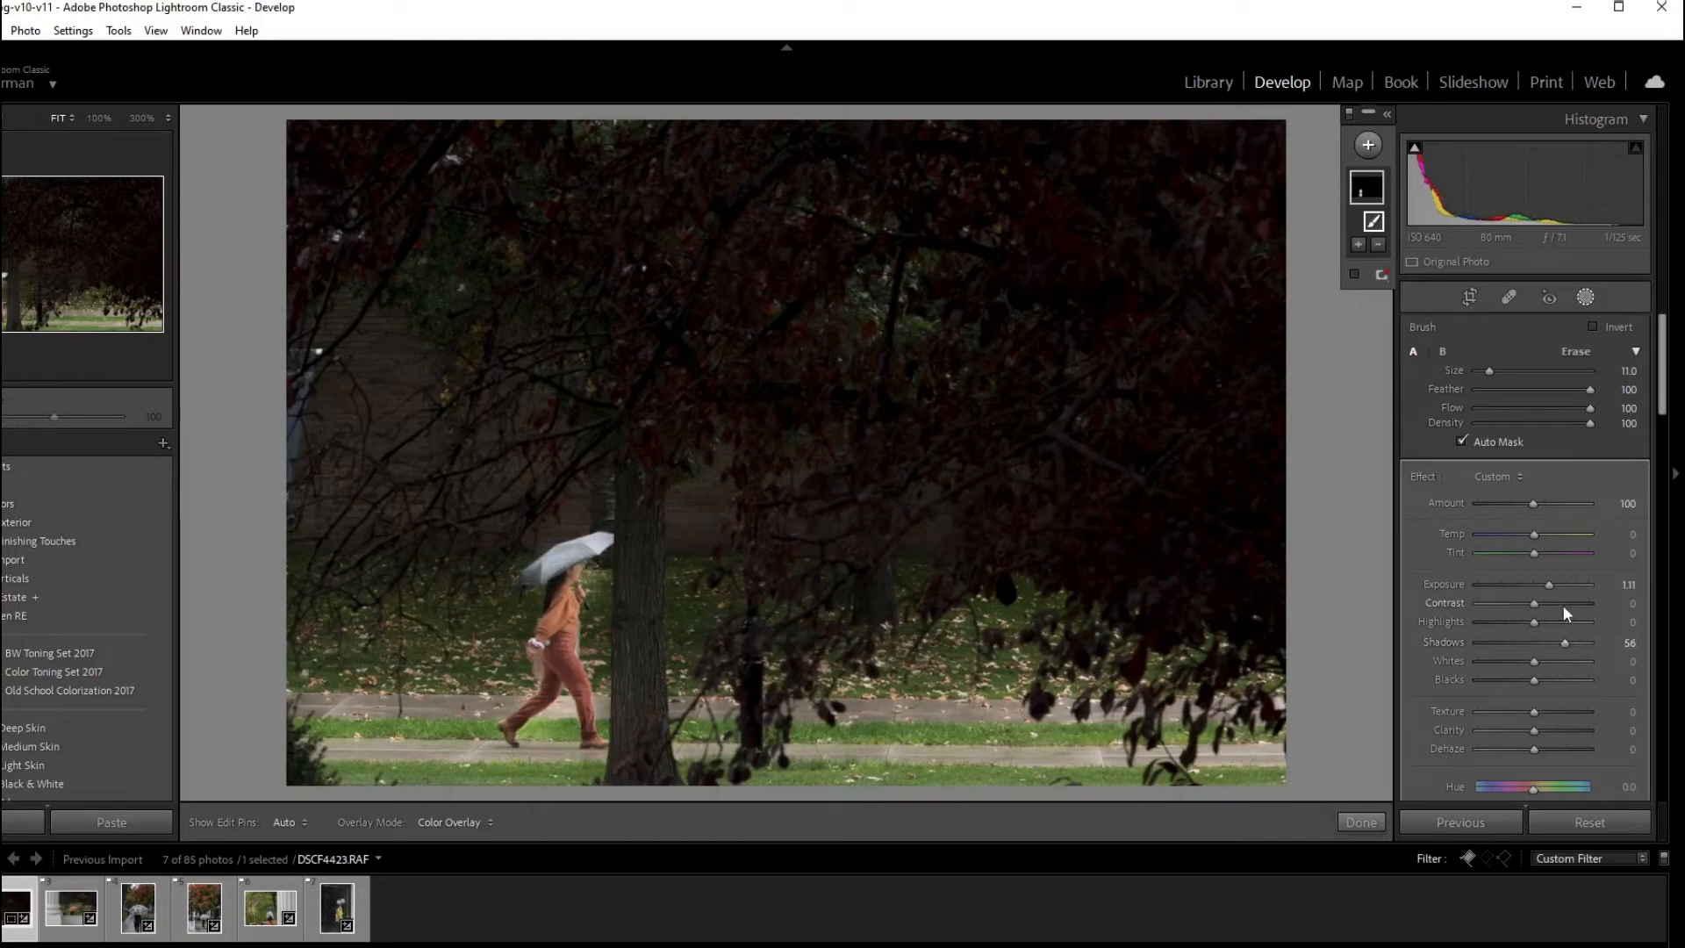
pyautogui.moveTo(1546, 584); pyautogui.dragTo(1543, 586)
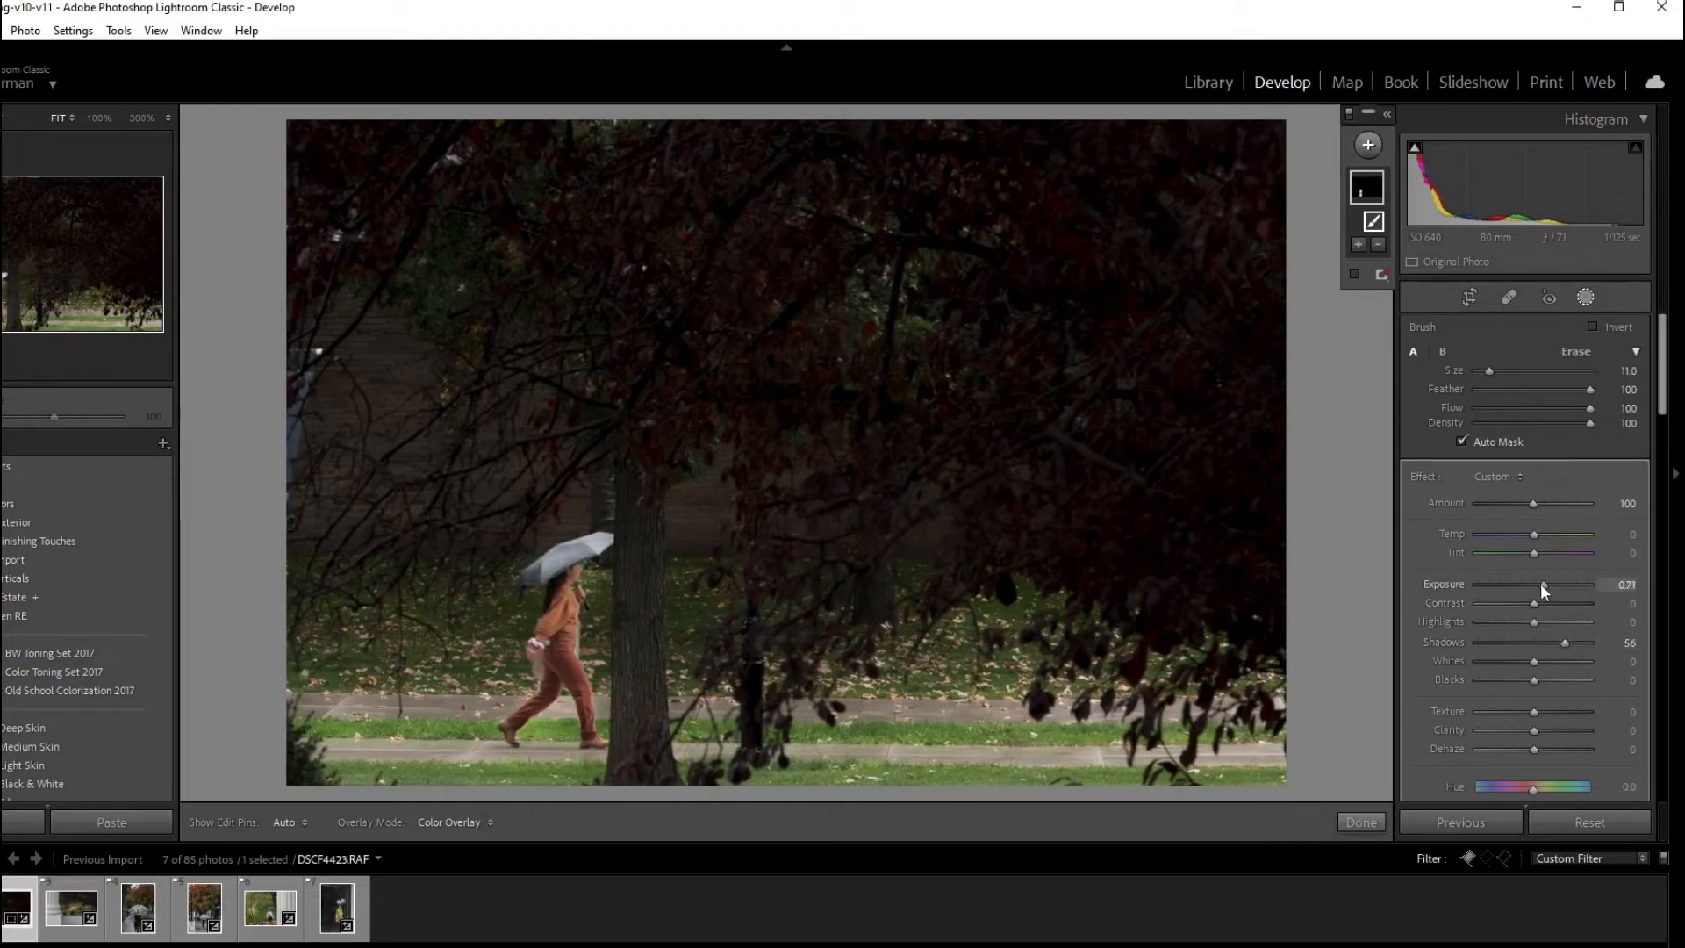
pyautogui.moveTo(1543, 586); pyautogui.dragTo(1547, 583)
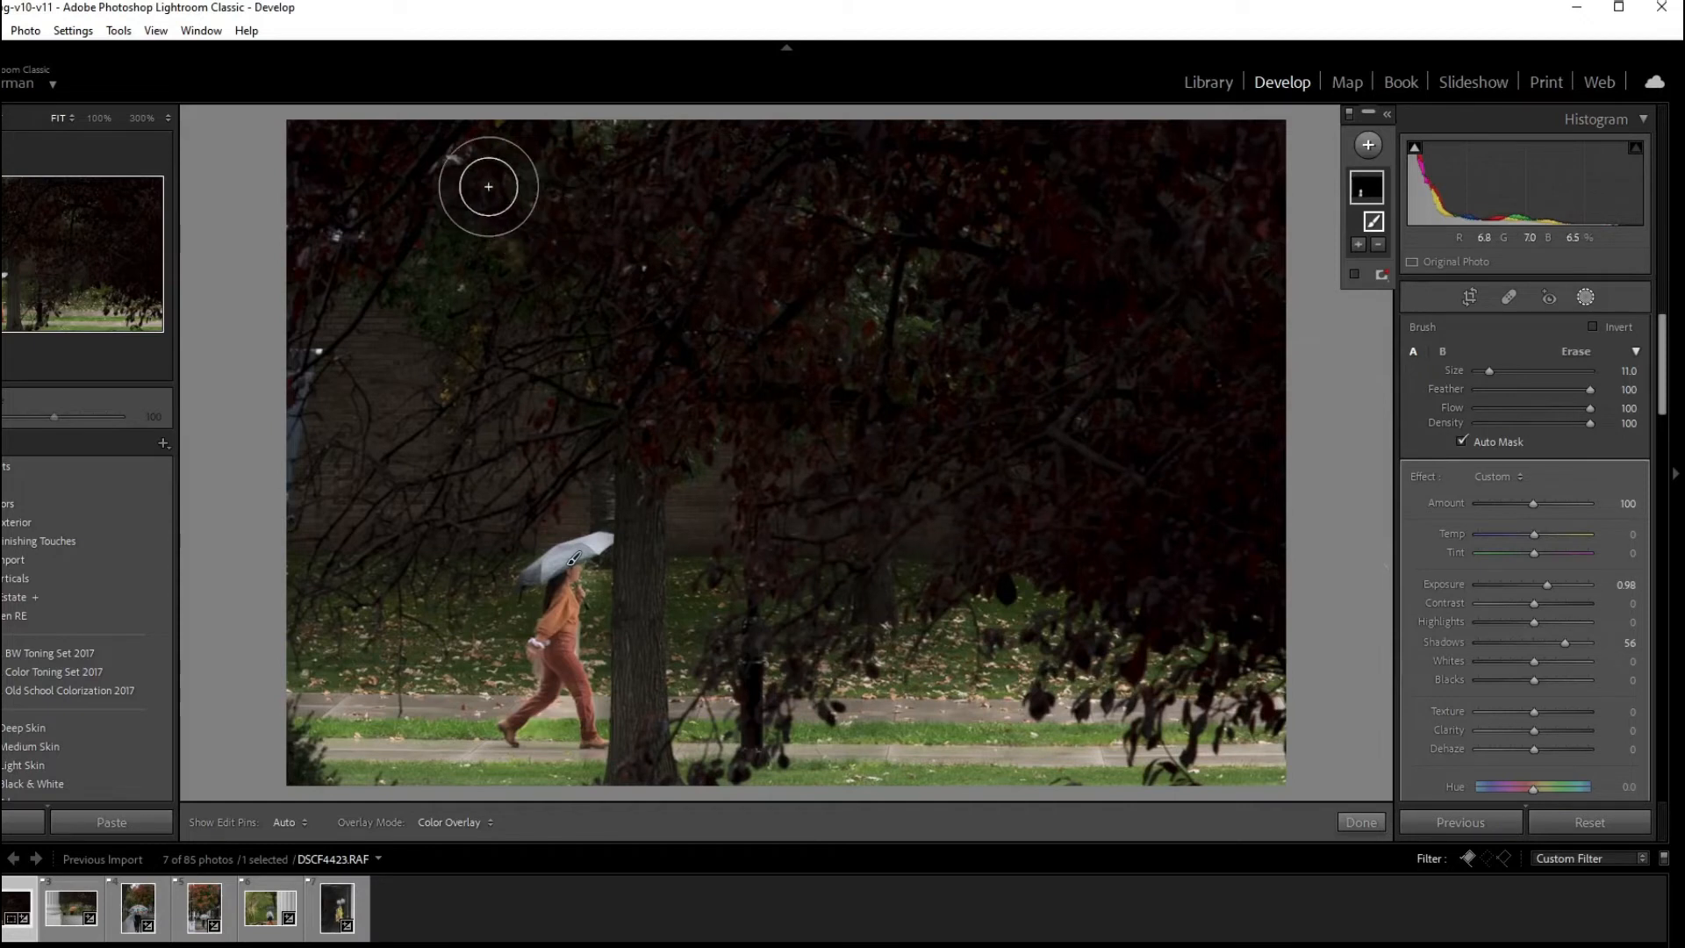
pyautogui.click(1371, 825)
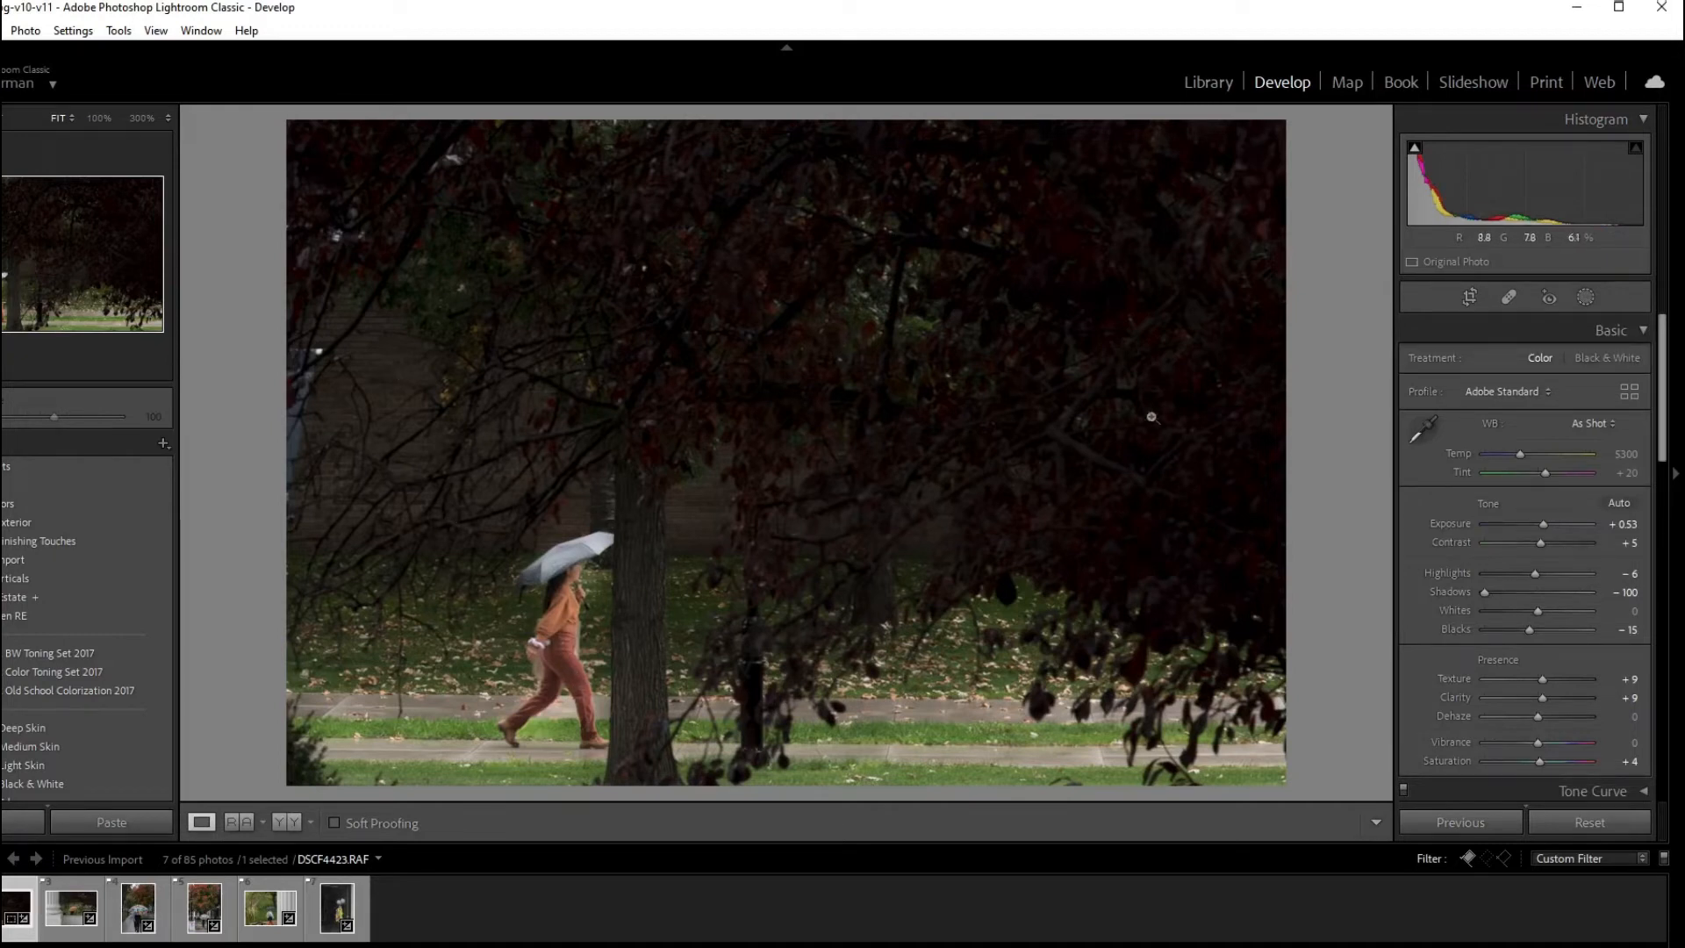
# Set DSCF4423's overall saturation to +14 and blacks to -14
pyautogui.click(1547, 761)
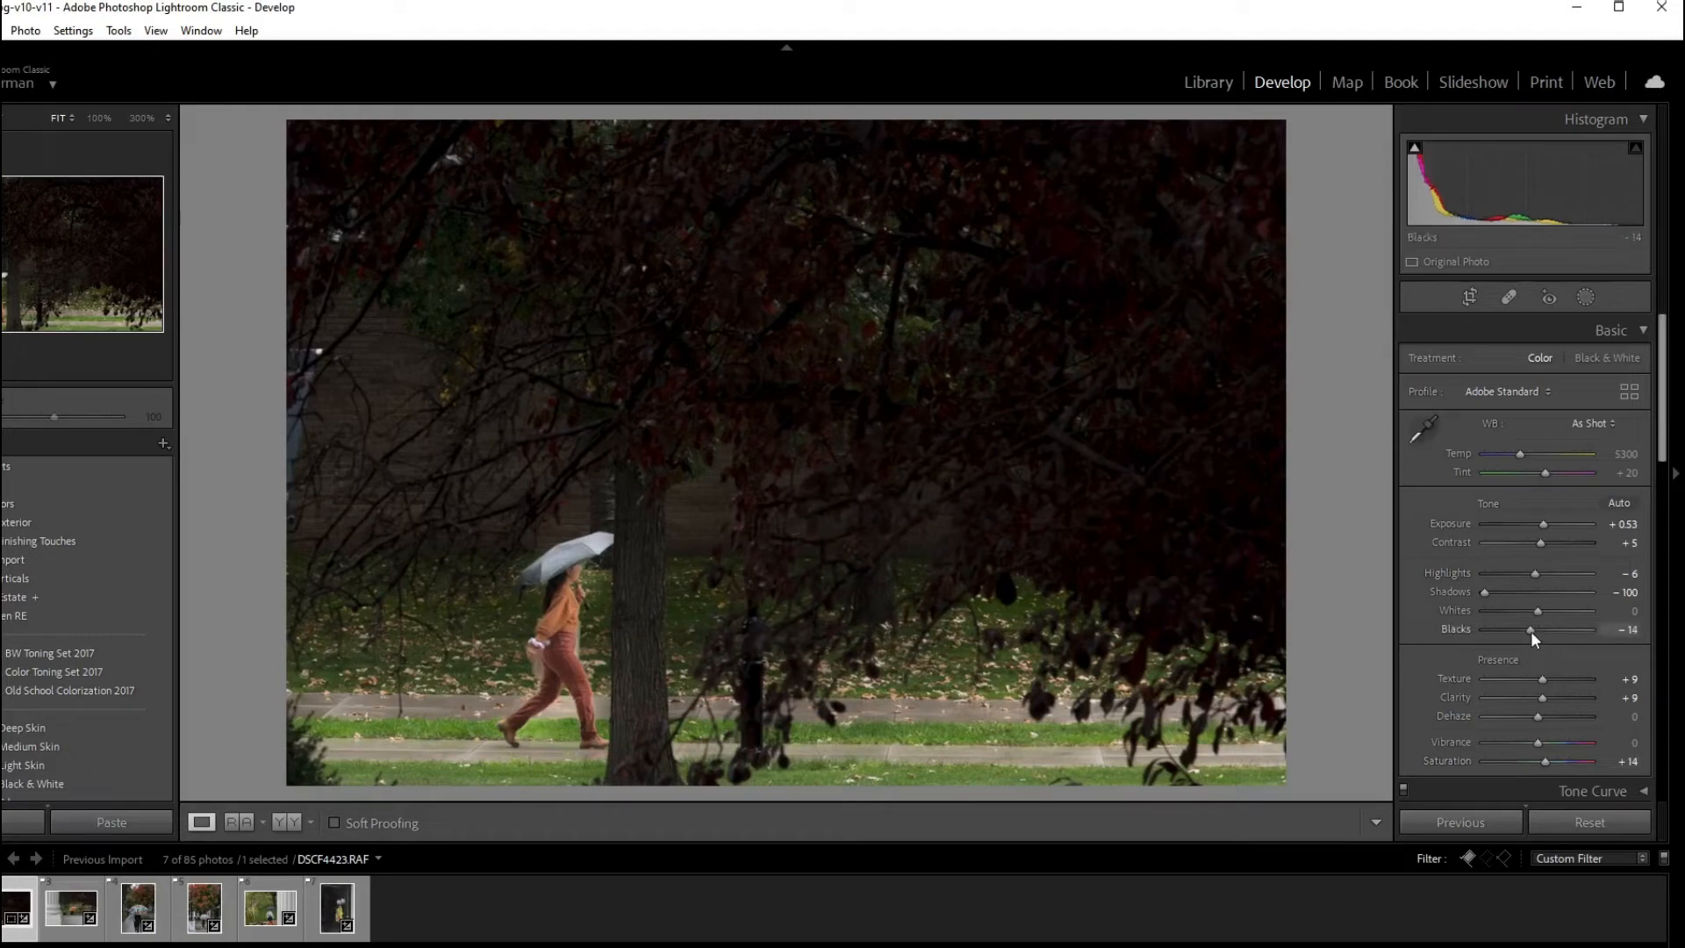
pyautogui.press('Up')
# Crop DSCF4427 to the orange-umbrella pedestrian and dark branches, leaving out the white column and wall
pyautogui.press('Right')
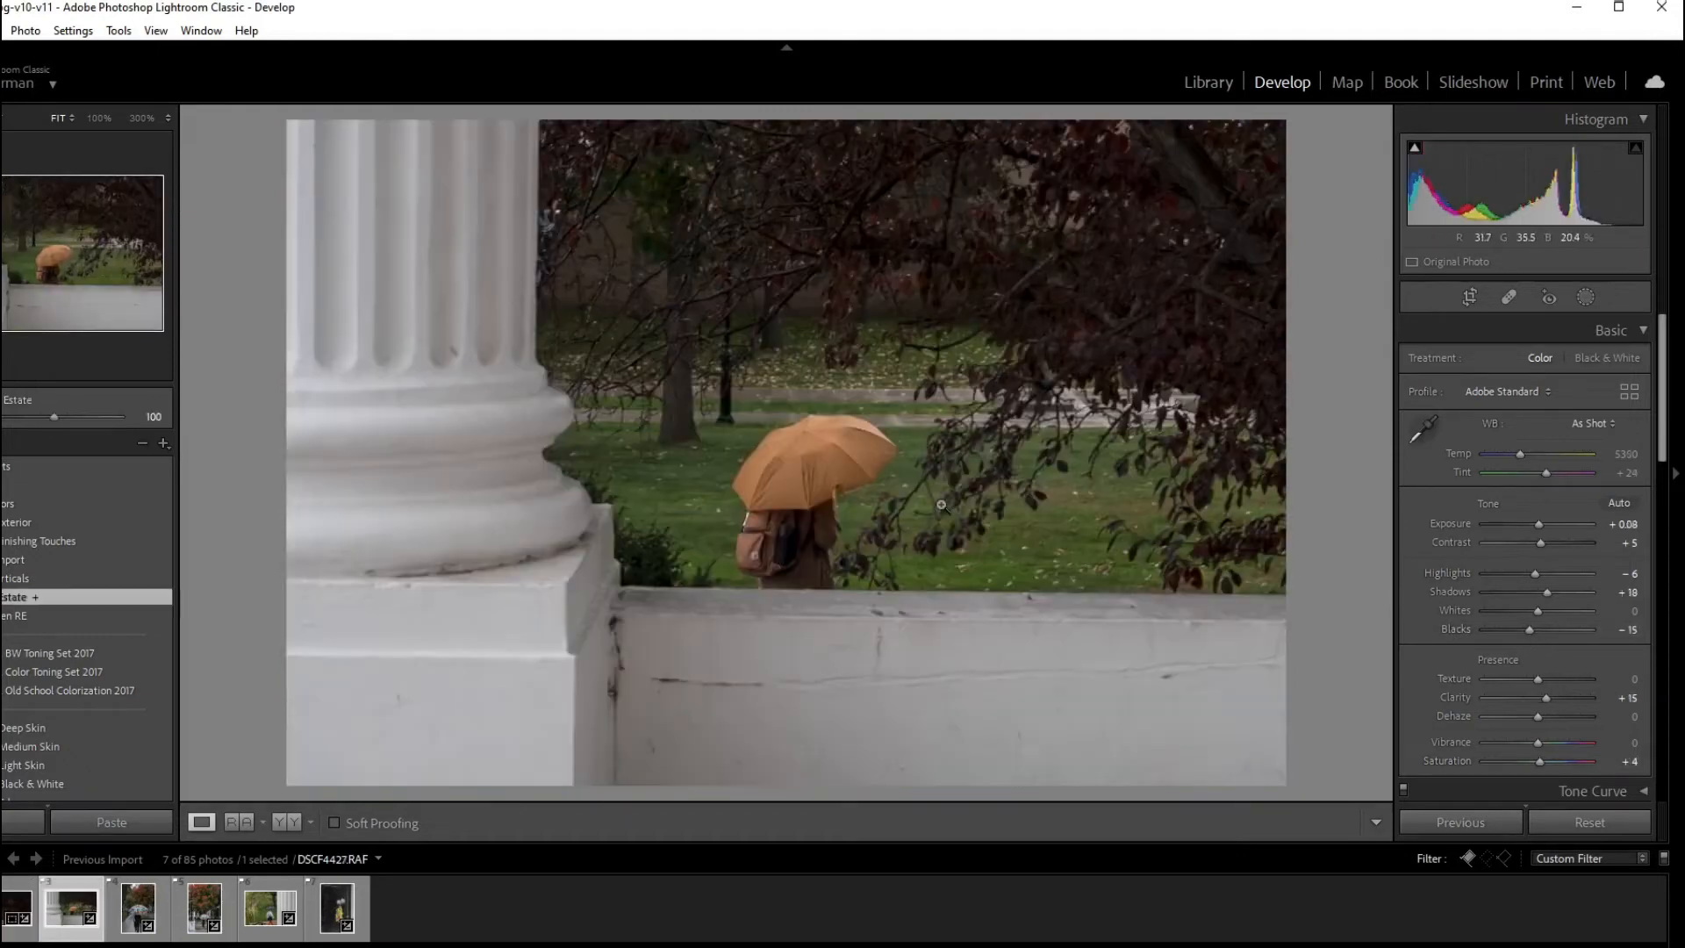
pyautogui.click(1471, 304)
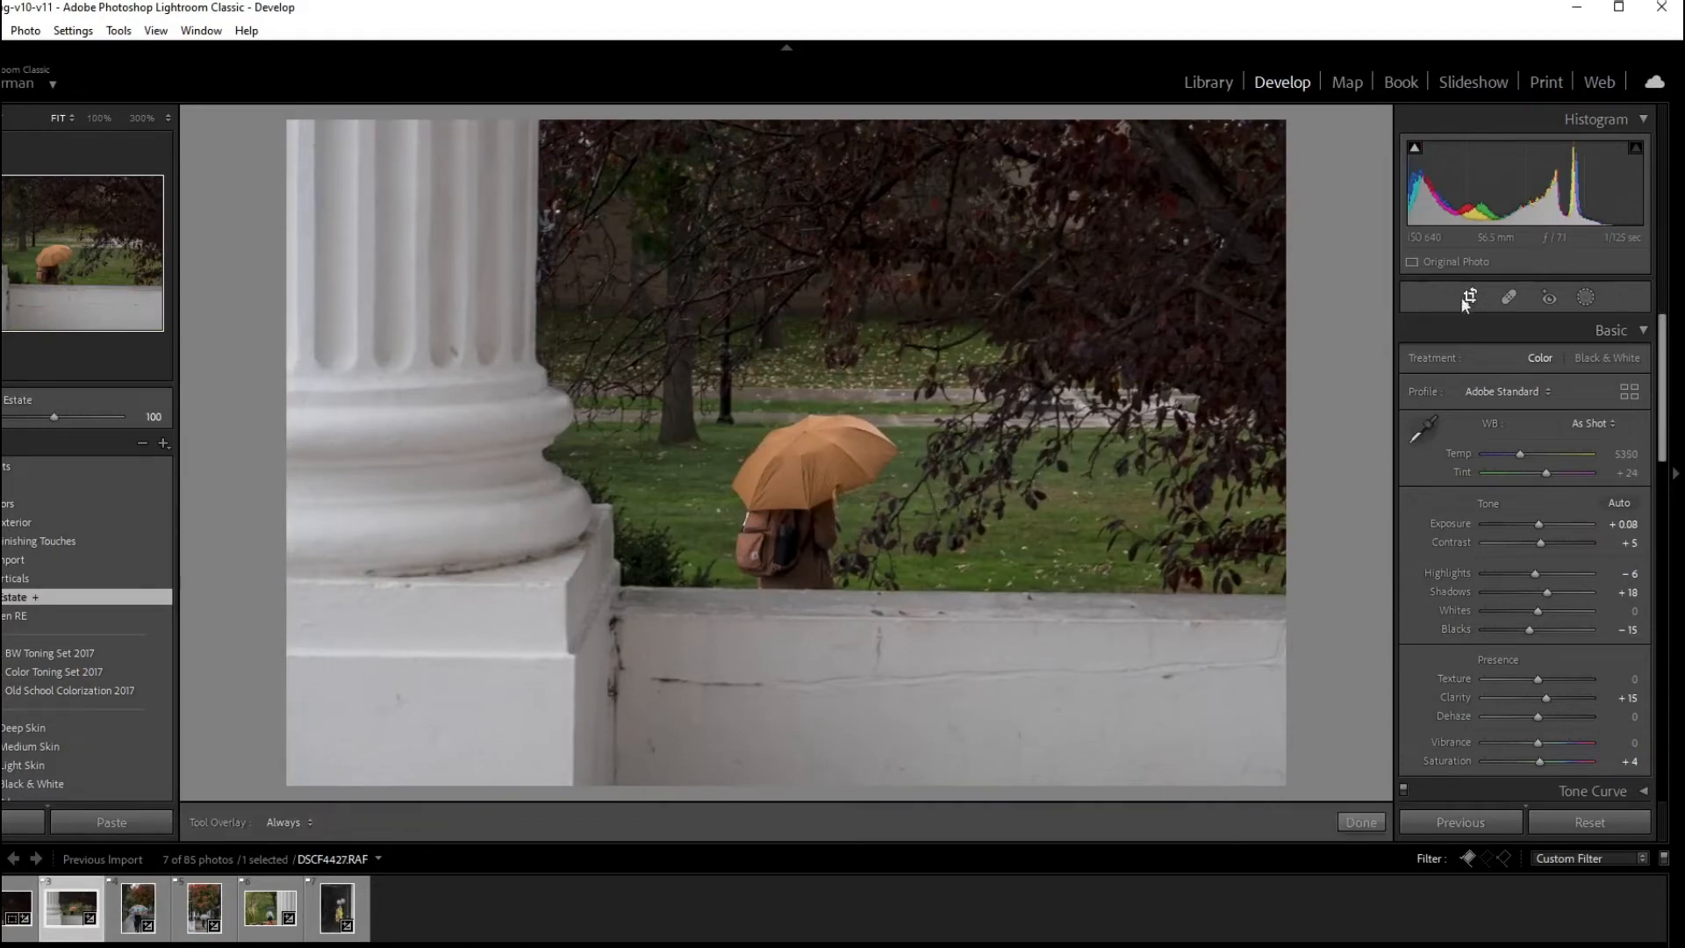
pyautogui.moveTo(297, 776); pyautogui.dragTo(624, 560)
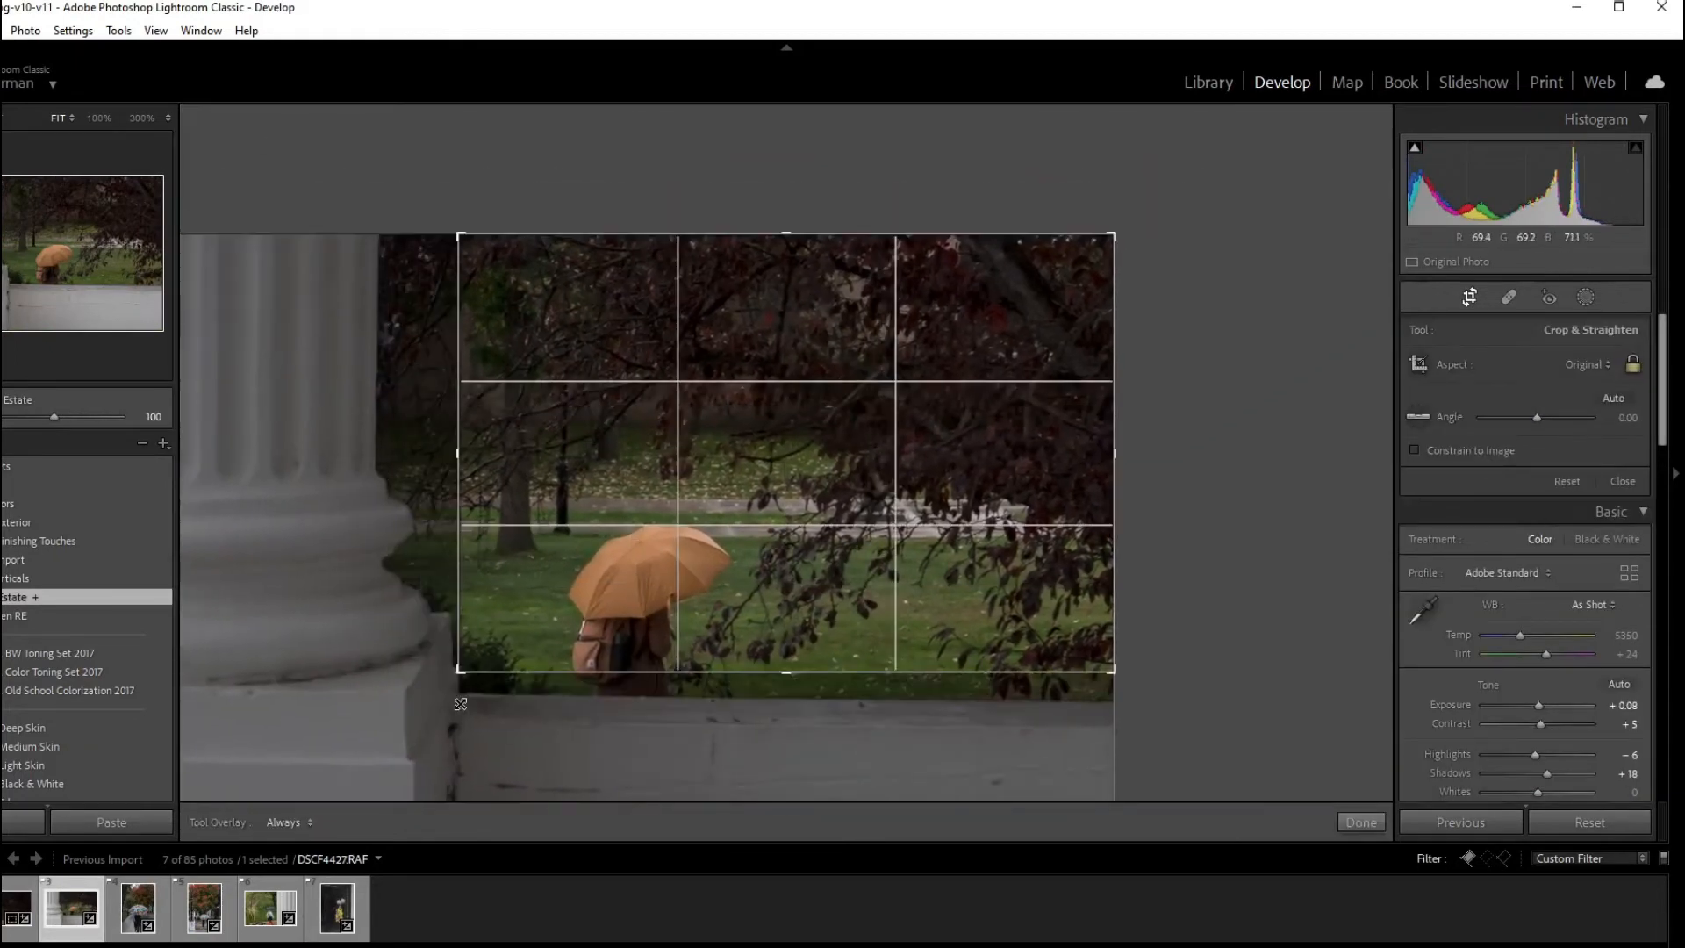
pyautogui.press('Return')
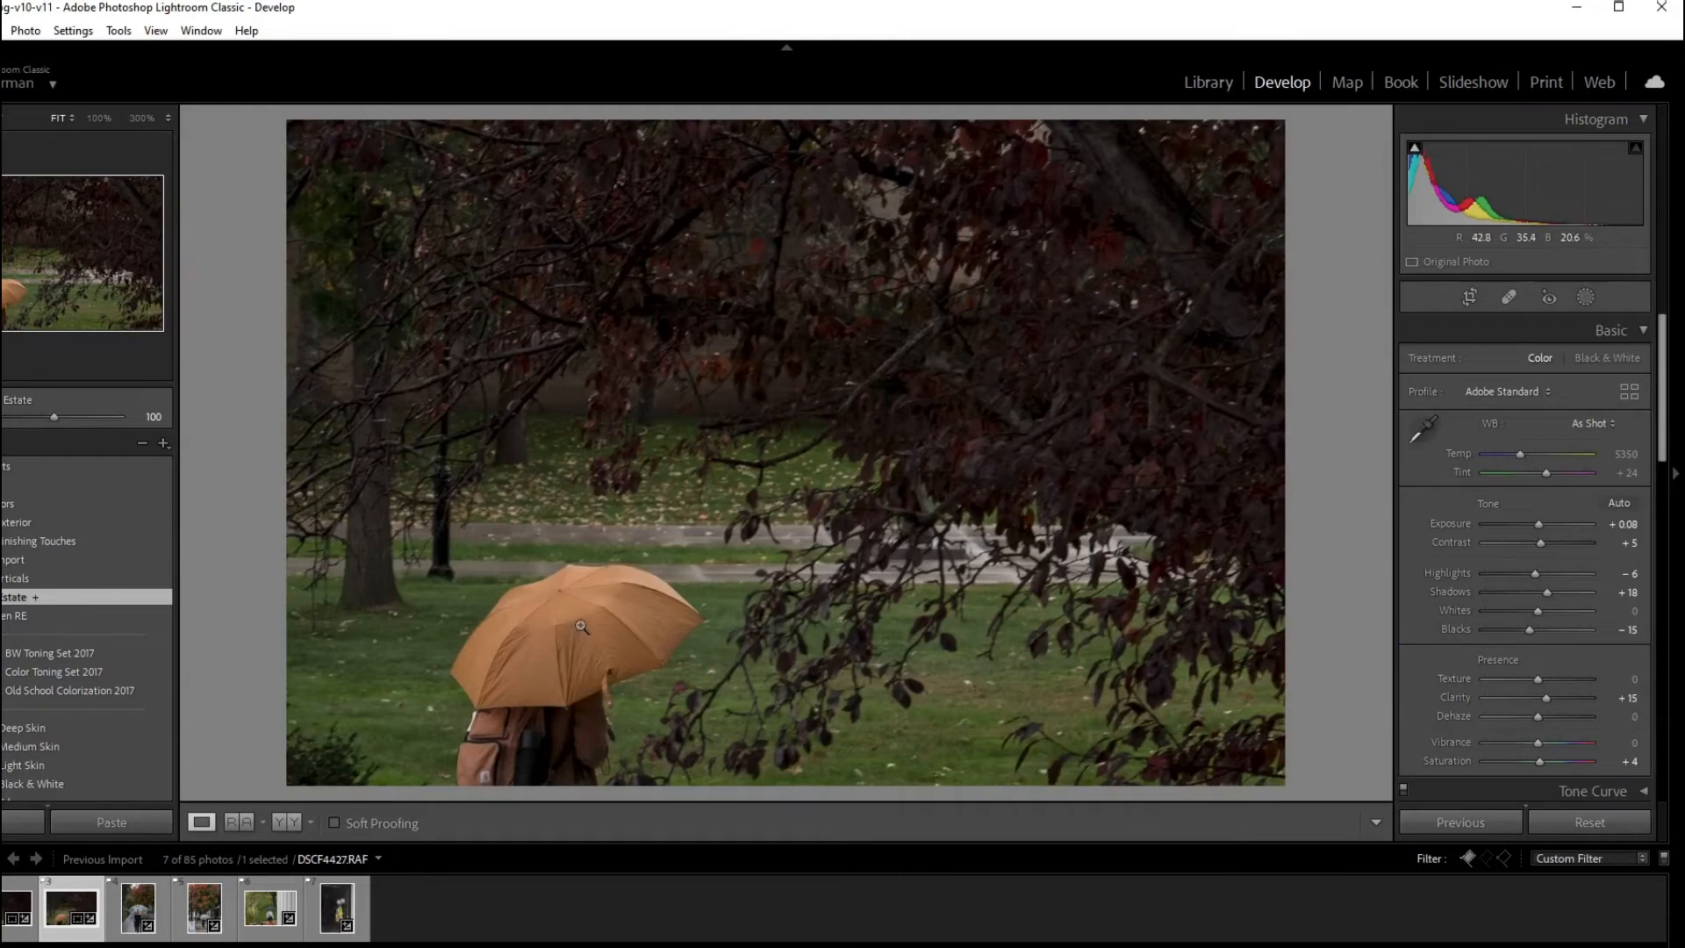
pyautogui.click(1471, 298)
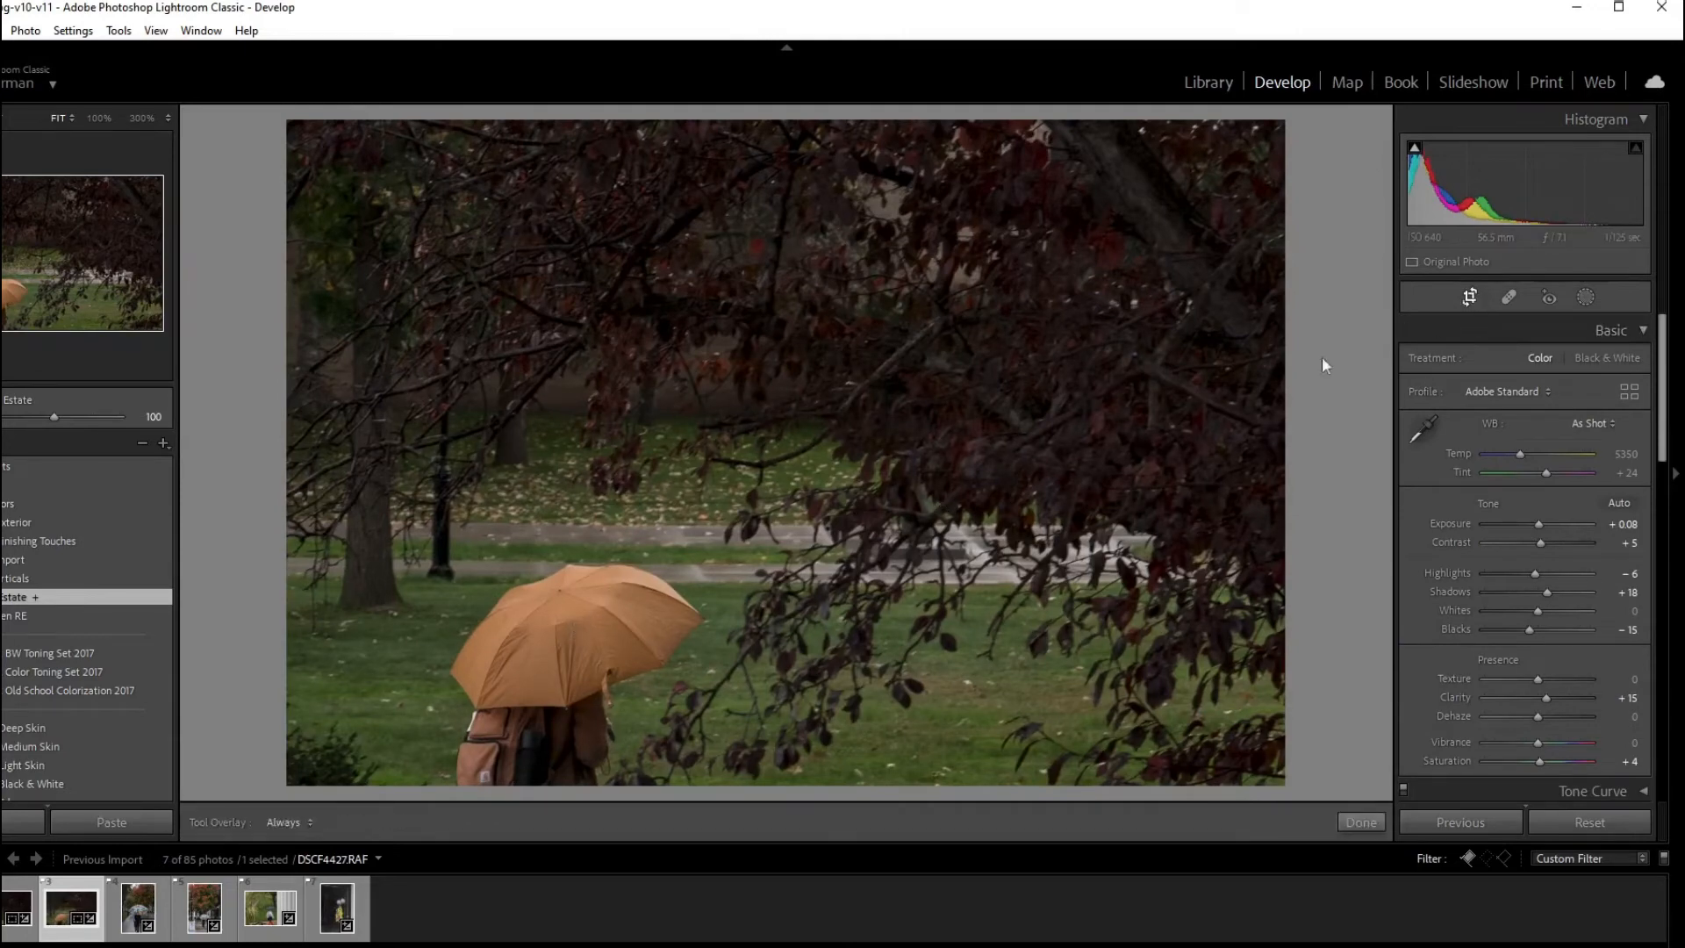
pyautogui.moveTo(392, 471); pyautogui.dragTo(383, 469)
pyautogui.press('Return')
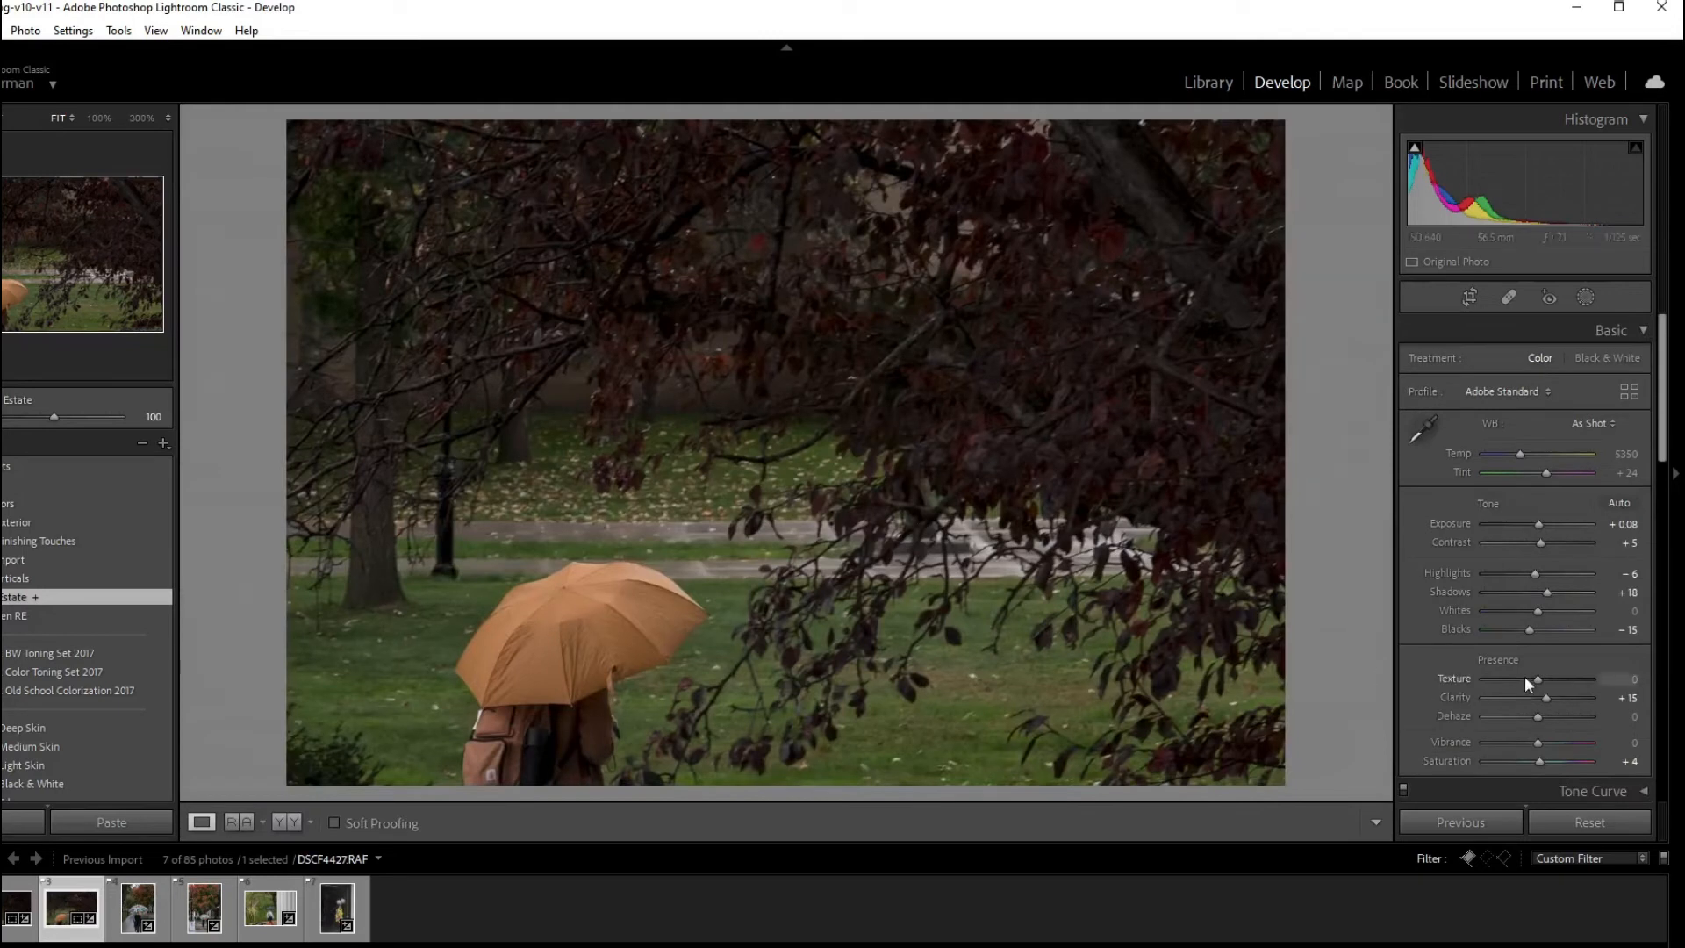
# Set DSCF4427's texture to +19, blacks to -11, shadows to -88, exposure to +0.97 and vibrance to +23
pyautogui.click(1550, 680)
pyautogui.moveTo(1533, 630); pyautogui.dragTo(1471, 595)
pyautogui.moveTo(1543, 520); pyautogui.dragTo(1550, 523)
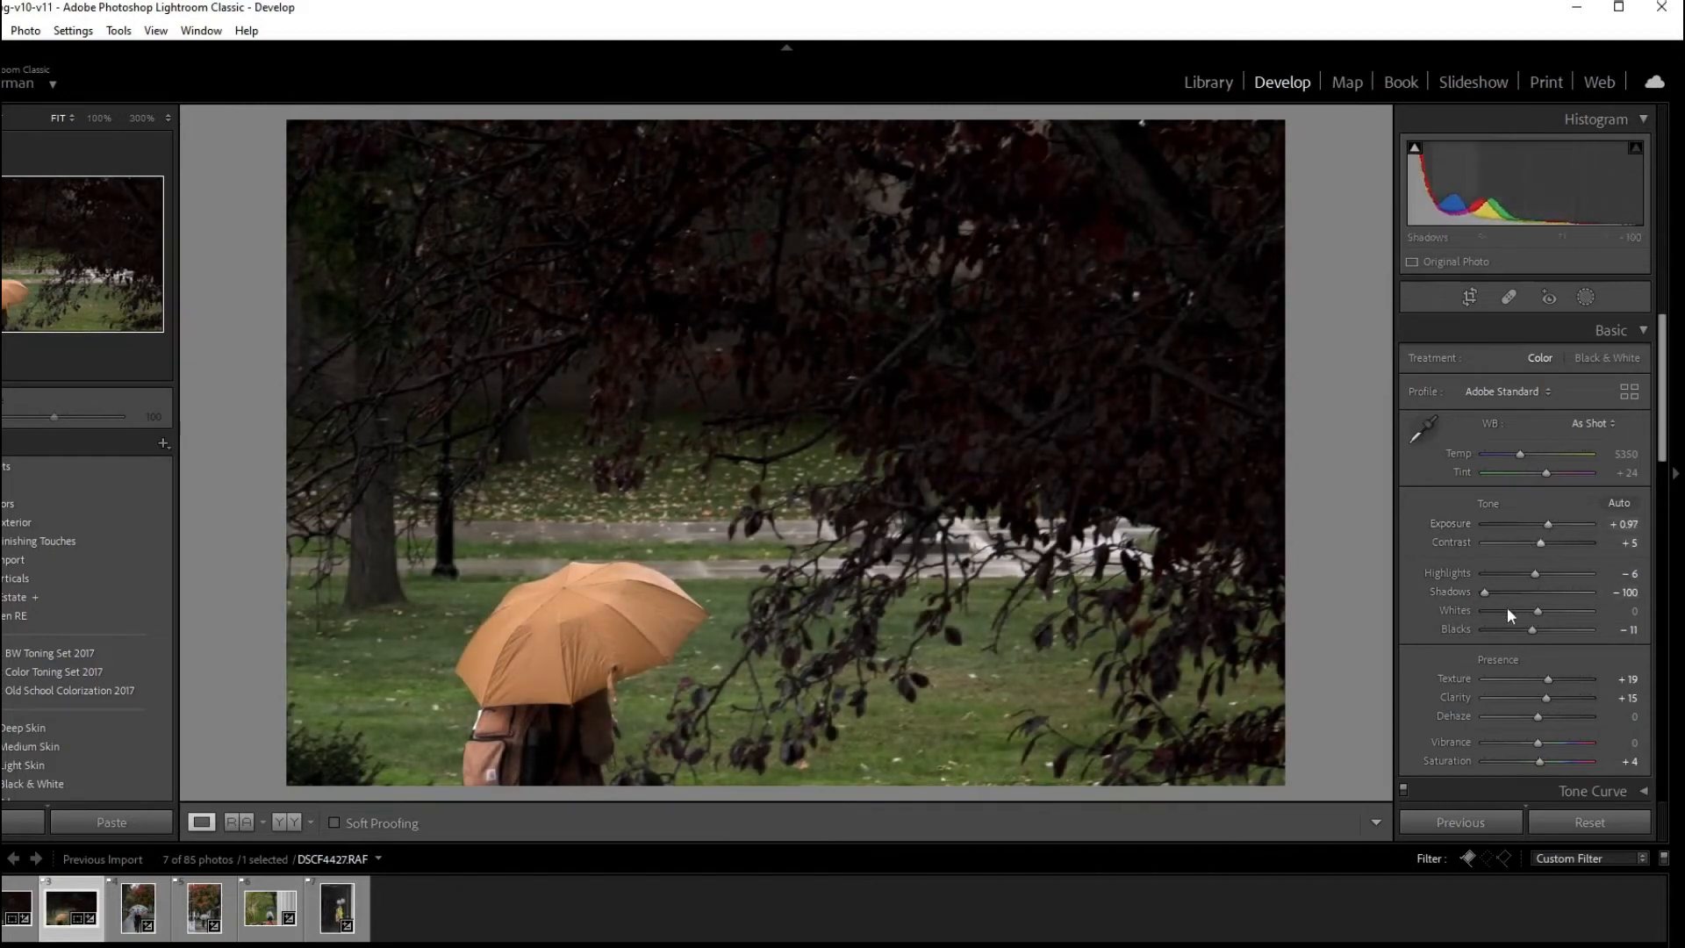
pyautogui.moveTo(1487, 590); pyautogui.dragTo(1494, 592)
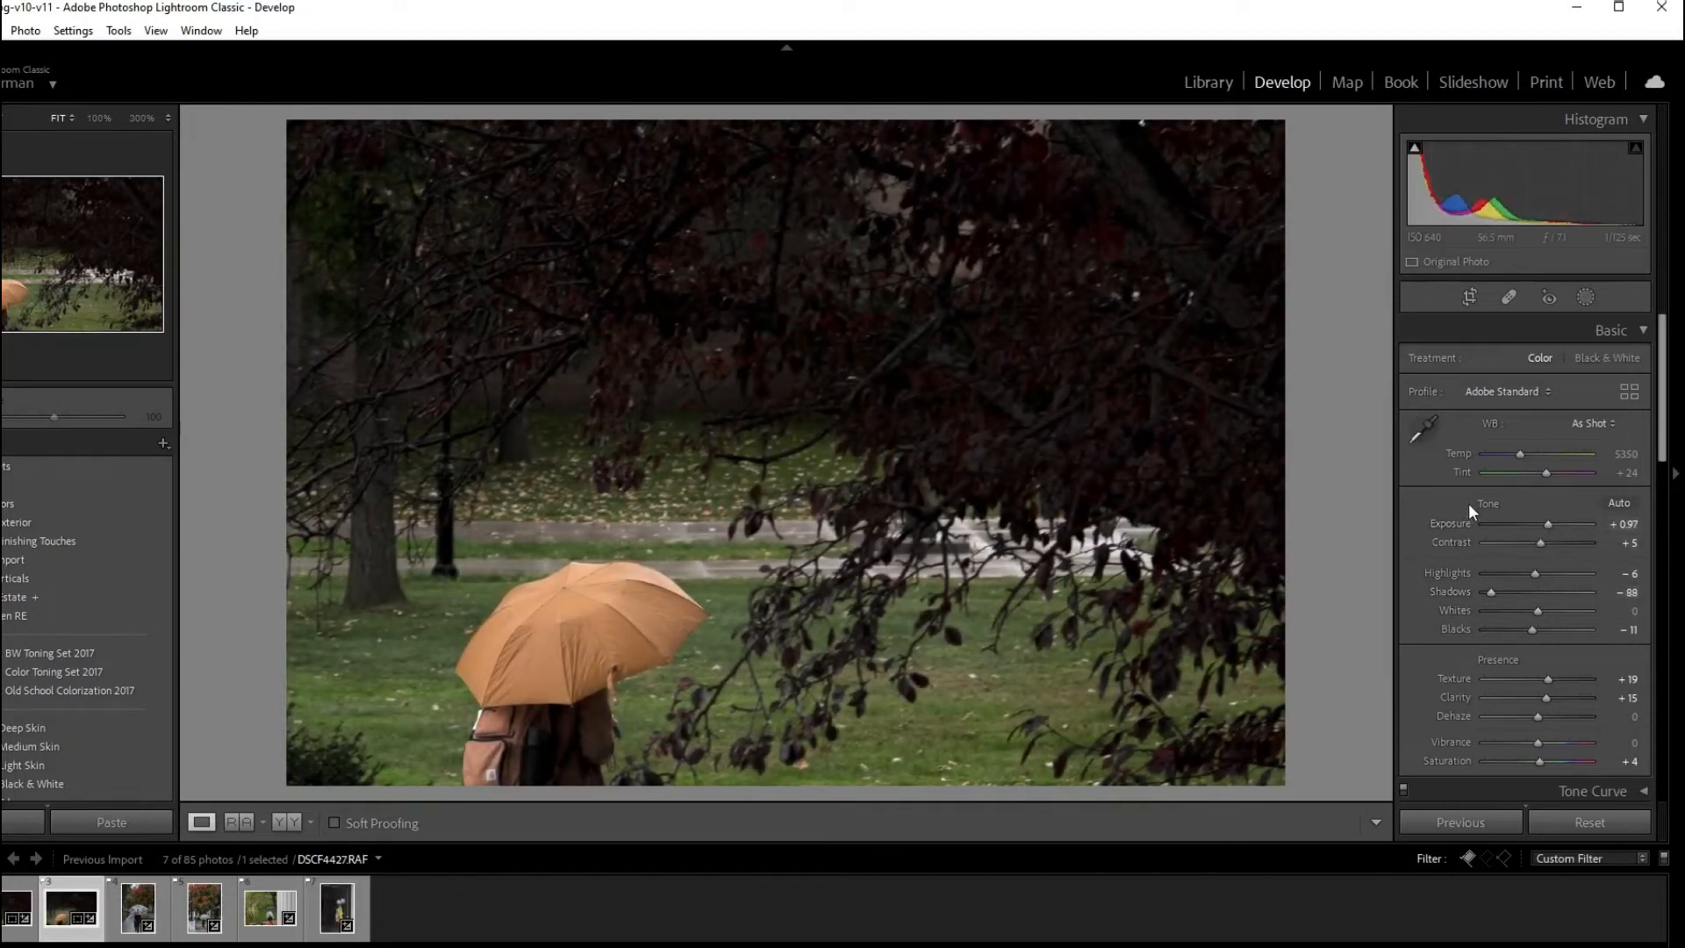
pyautogui.click(1550, 743)
pyautogui.moveTo(1548, 742); pyautogui.dragTo(1552, 742)
# Paint a size 11 brush mask with Auto Mask over the orange umbrella and the pedestrian beneath it
pyautogui.click(1580, 298)
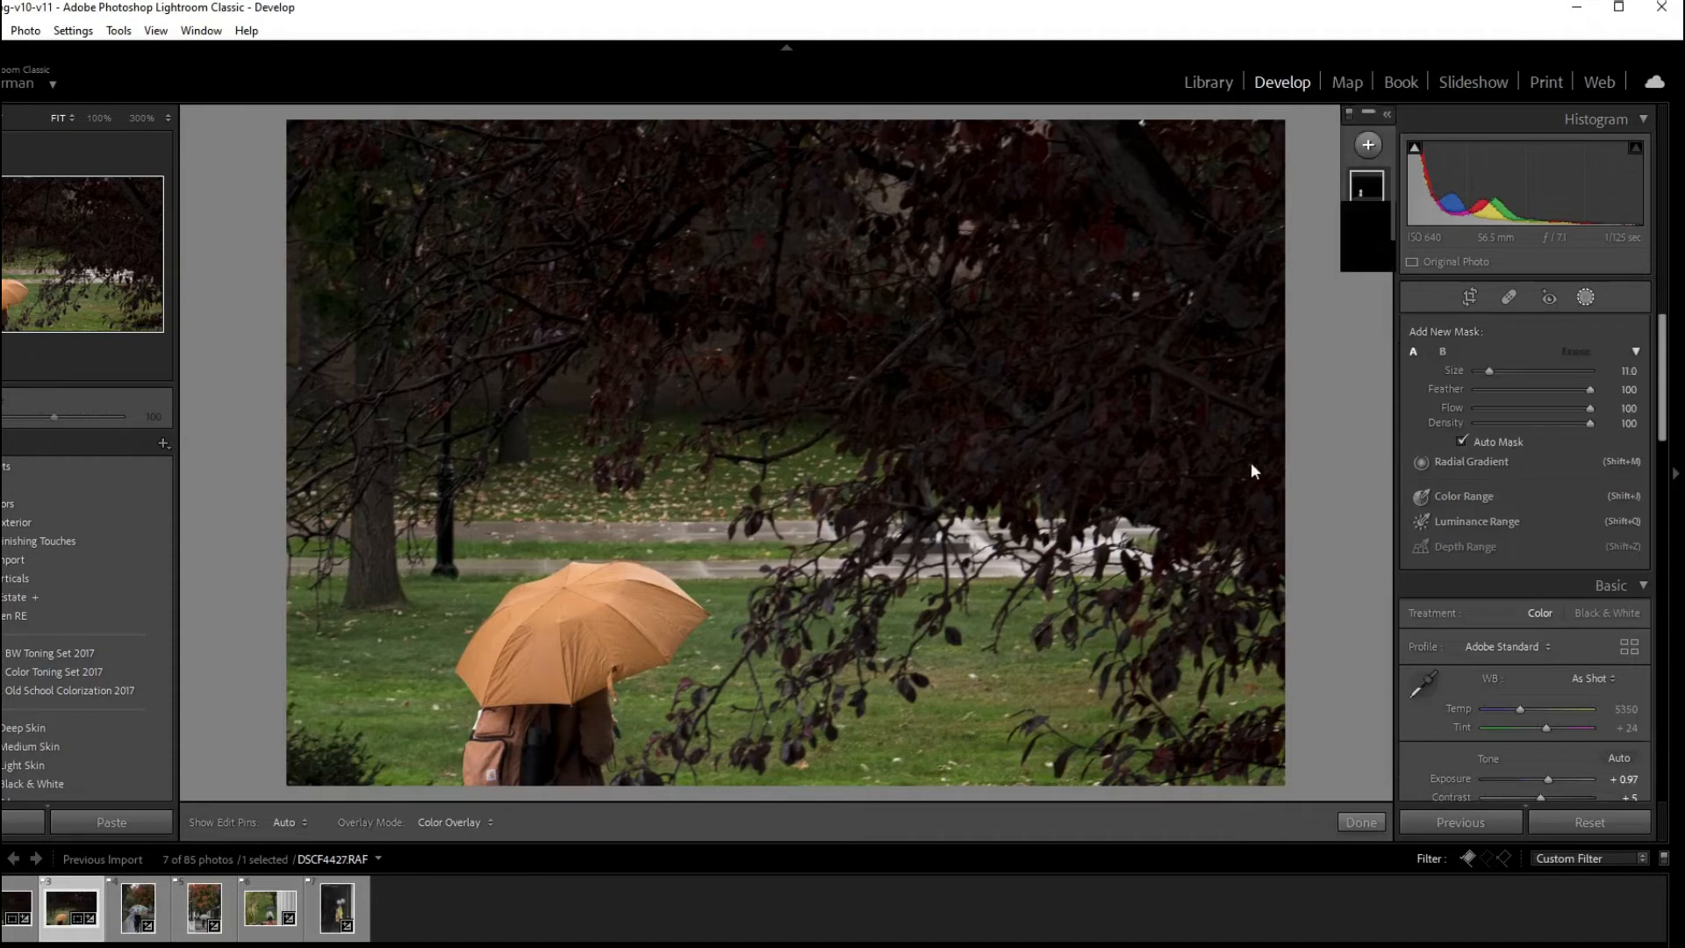
pyautogui.click(1449, 411)
pyautogui.moveTo(605, 619)
pyautogui.mouseDown()
pyautogui.moveTo(562, 606)
pyautogui.moveTo(507, 663)
pyautogui.moveTo(487, 715)
pyautogui.moveTo(538, 755)
pyautogui.moveTo(659, 617)
pyautogui.moveTo(632, 606)
pyautogui.moveTo(556, 646)
pyautogui.moveTo(492, 768)
pyautogui.moveTo(580, 643)
pyautogui.mouseUp()
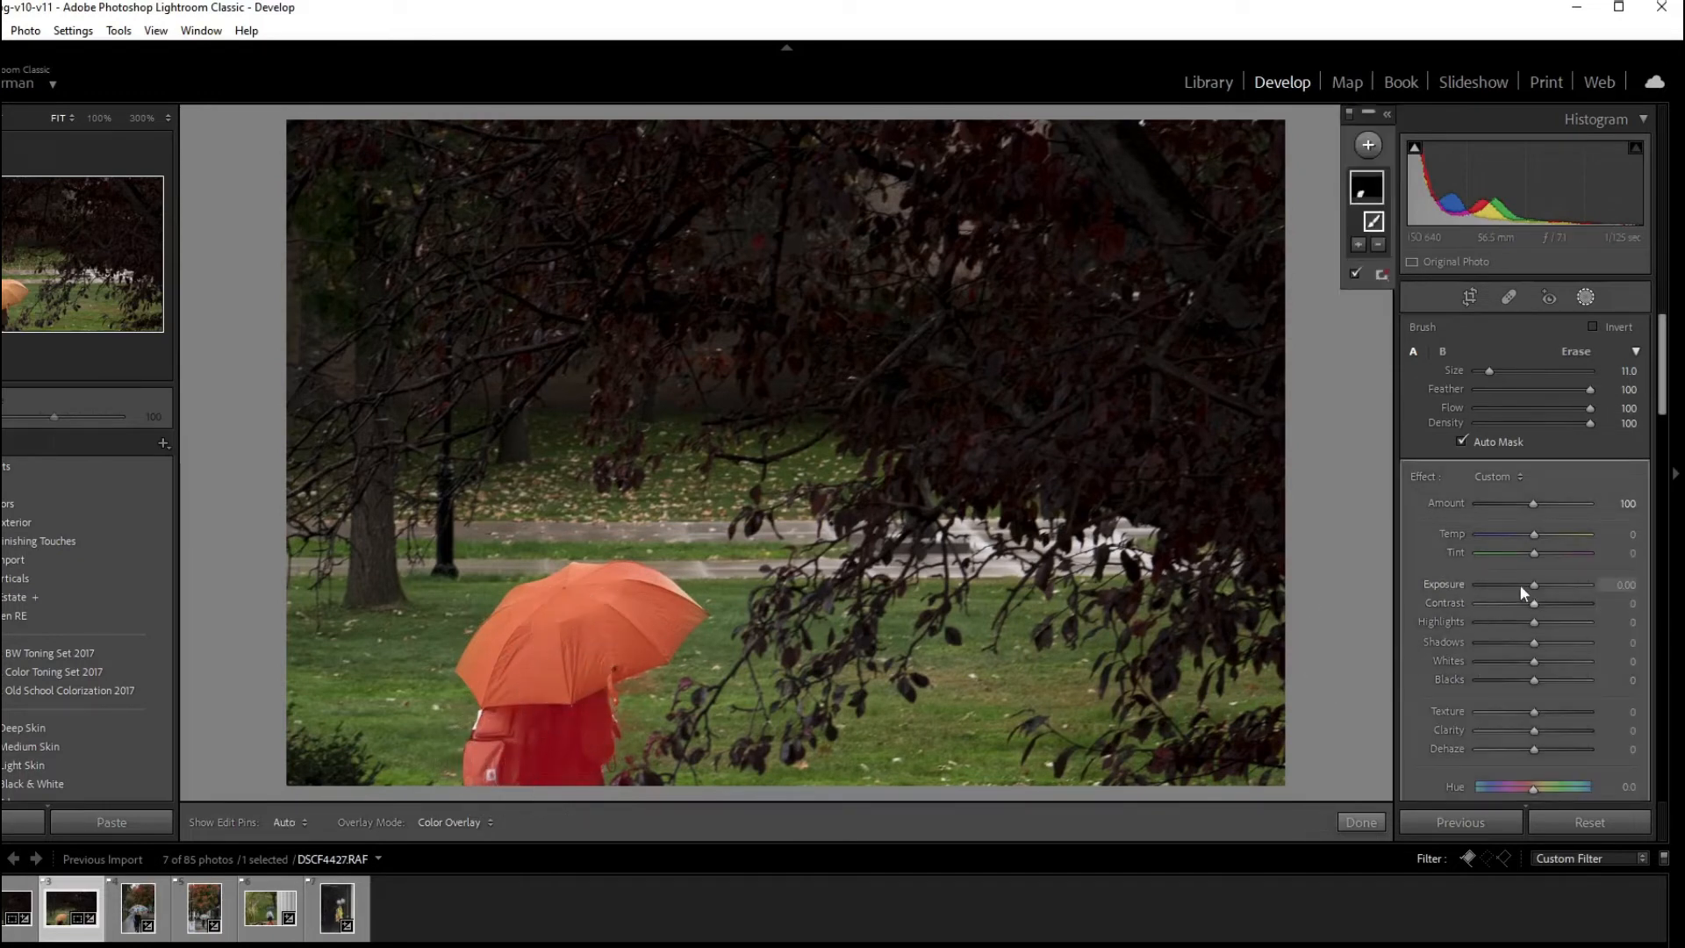
# Set the umbrella mask's exposure to 0.77 and texture to 14, and finish masking
pyautogui.moveTo(1532, 585); pyautogui.dragTo(1544, 587)
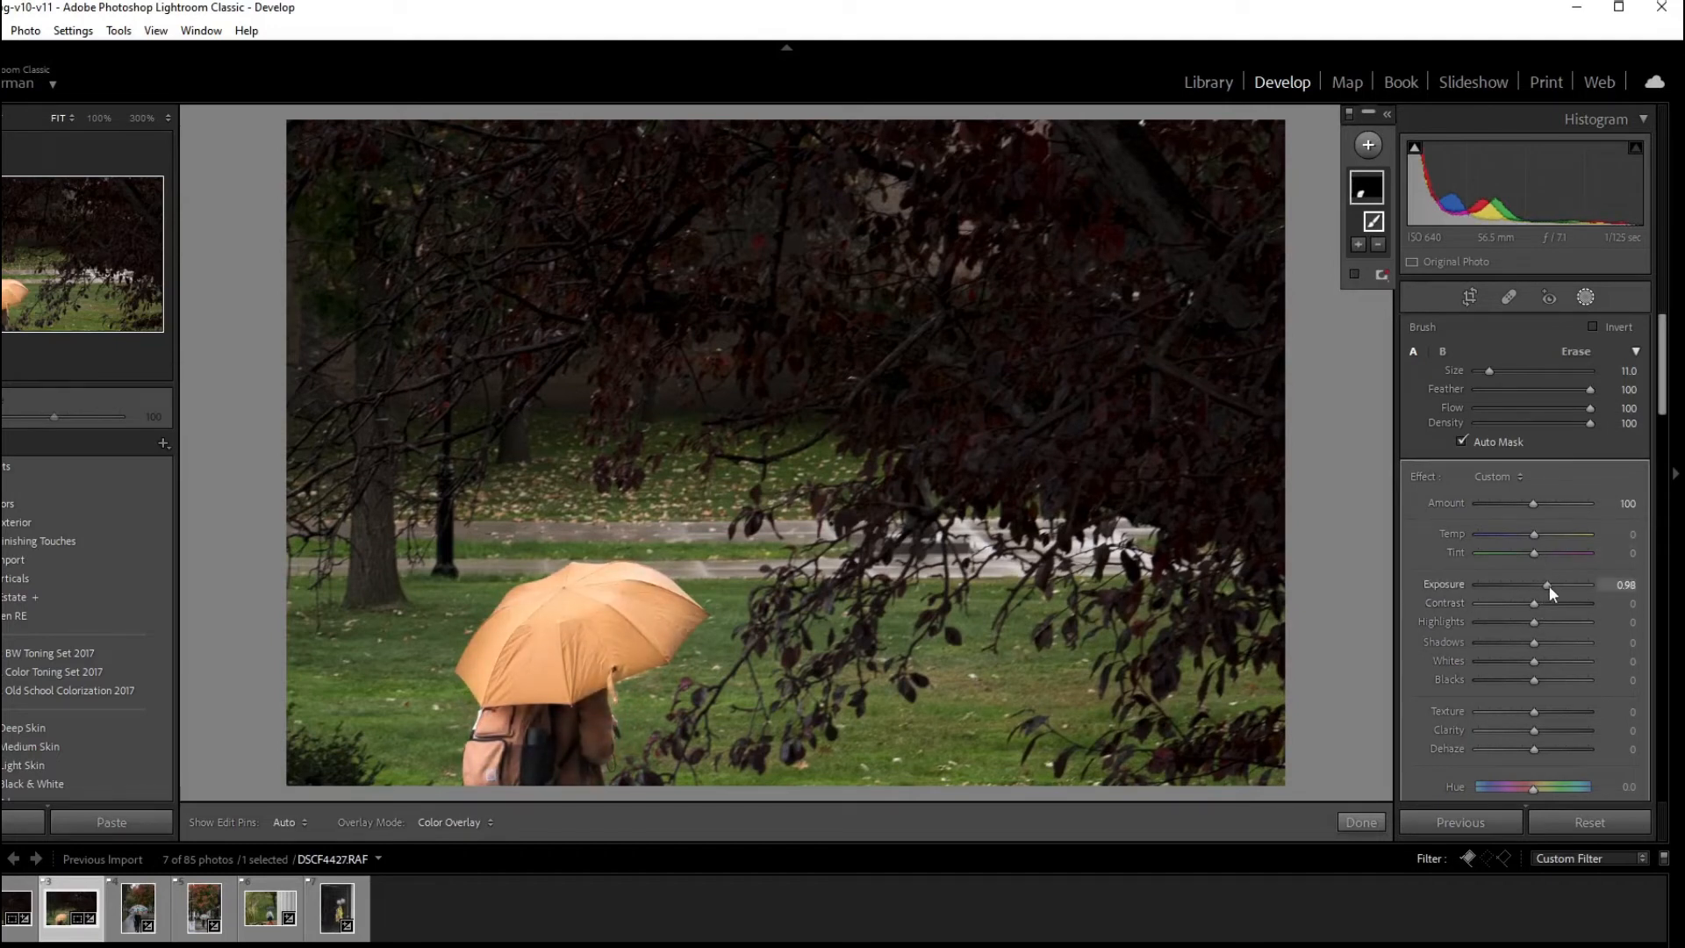
pyautogui.moveTo(1550, 587); pyautogui.dragTo(1546, 587)
pyautogui.moveTo(1546, 583); pyautogui.dragTo(1545, 583)
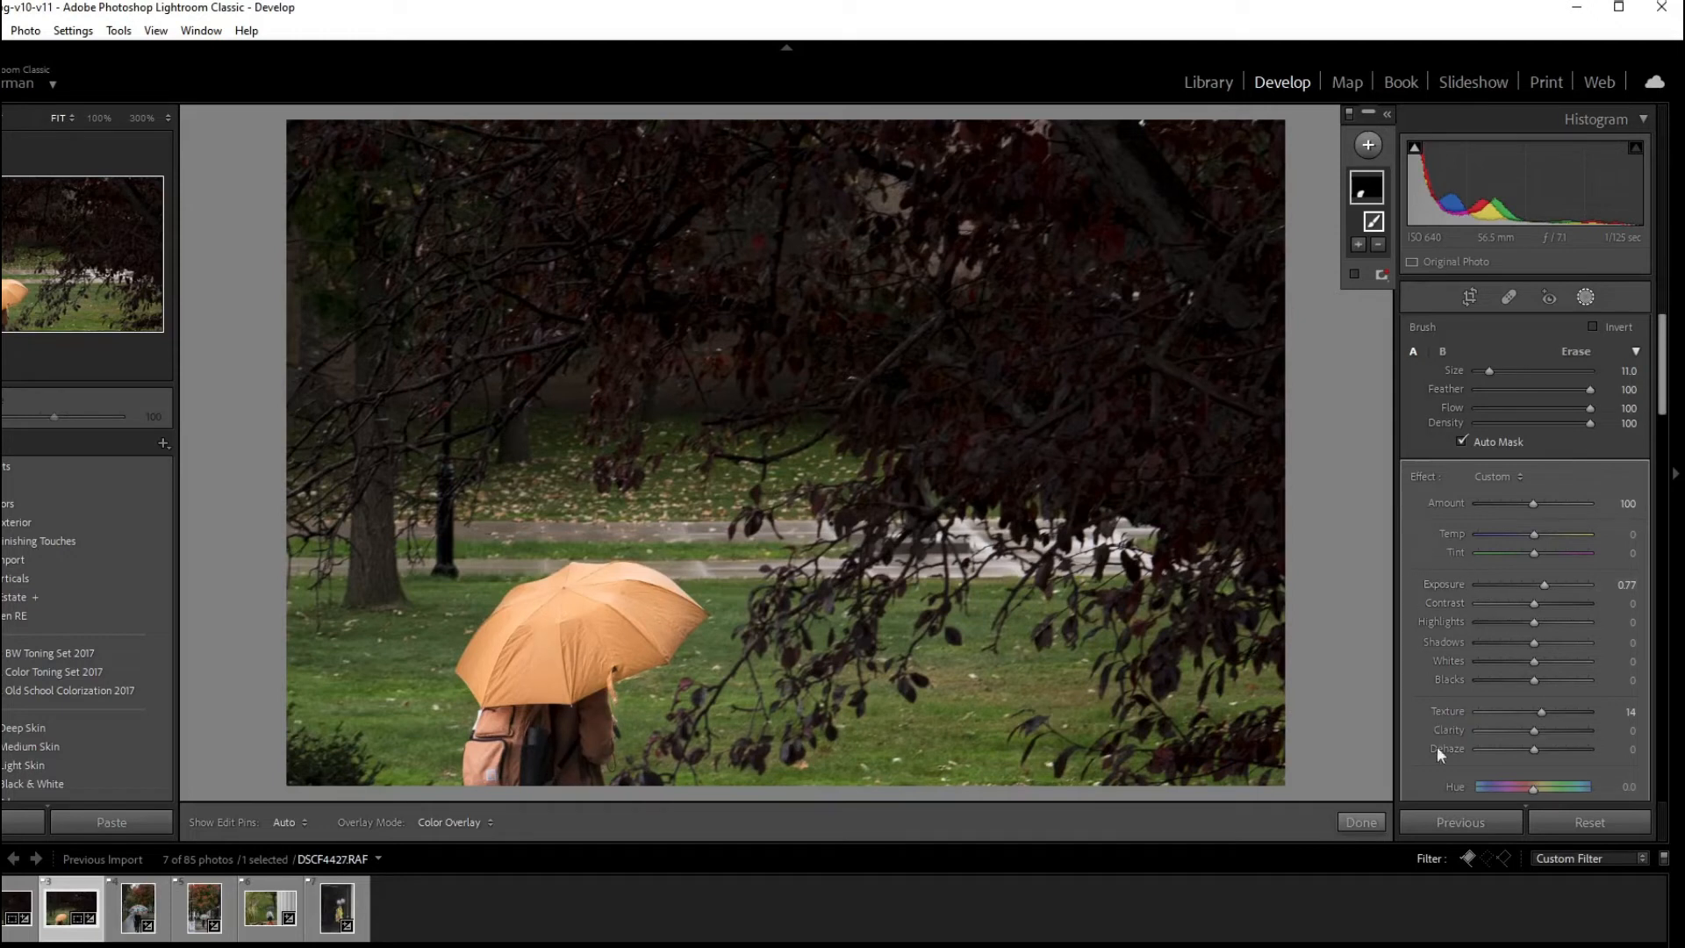
pyautogui.click(1348, 820)
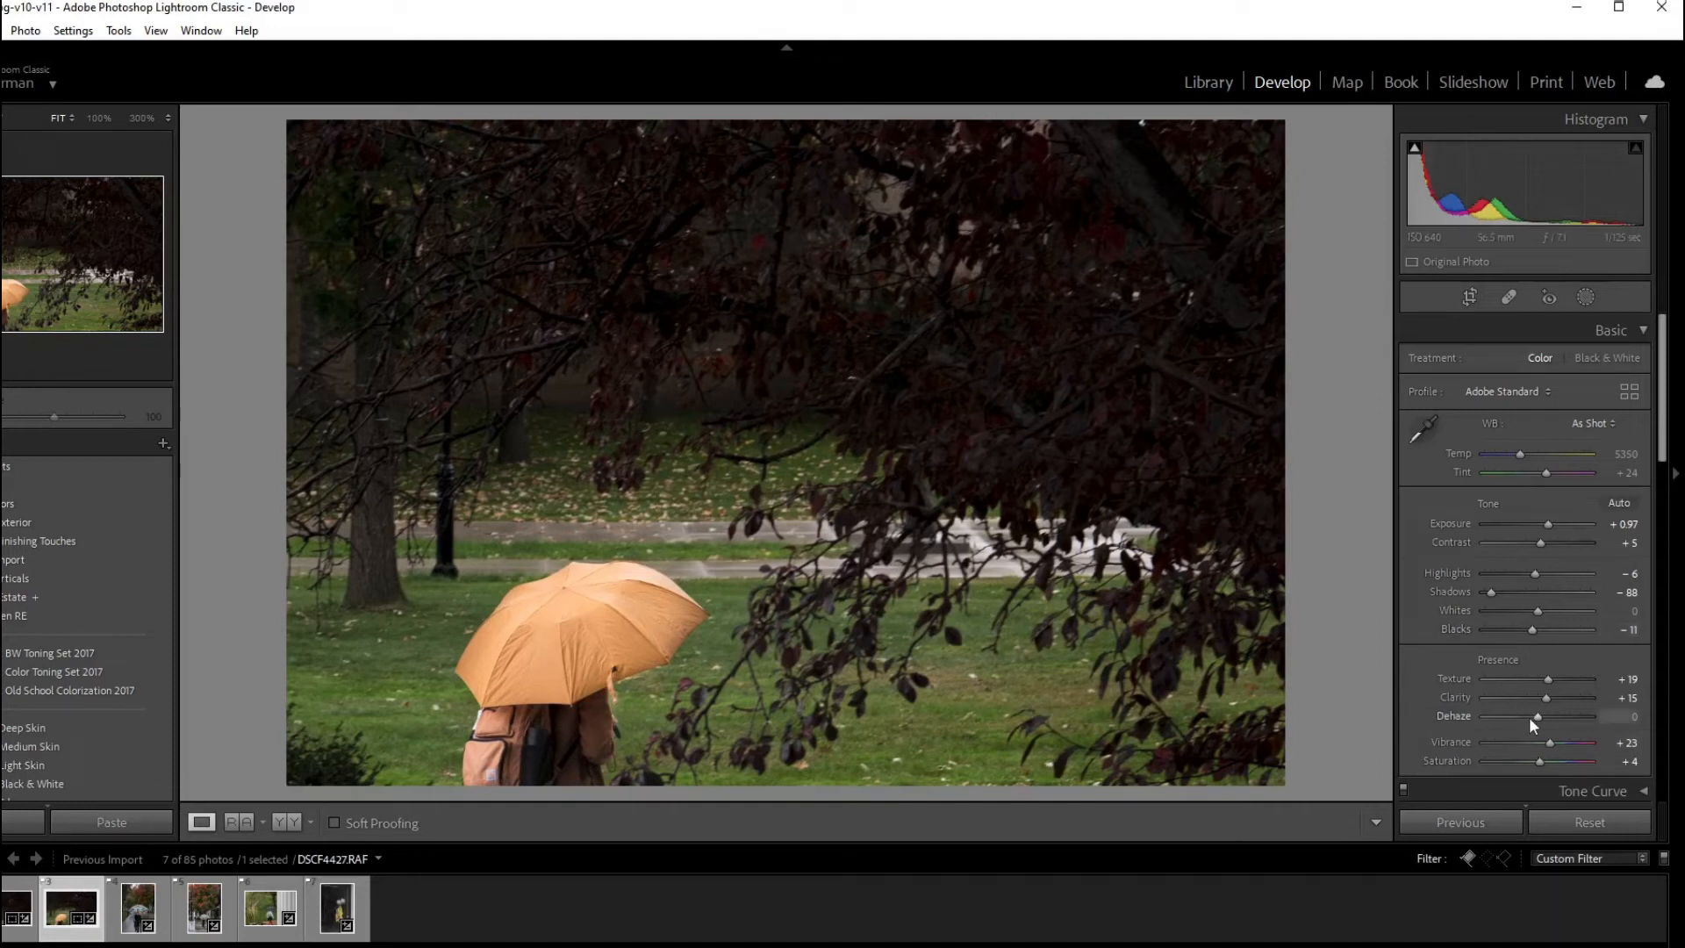
# Set DSCF4427's dehaze to -18 and compare the photo with the previous one, DSCF4423
pyautogui.moveTo(1530, 718)
pyautogui.mouseDown()
pyautogui.moveTo(1511, 720)
pyautogui.moveTo(1528, 718)
pyautogui.mouseUp()
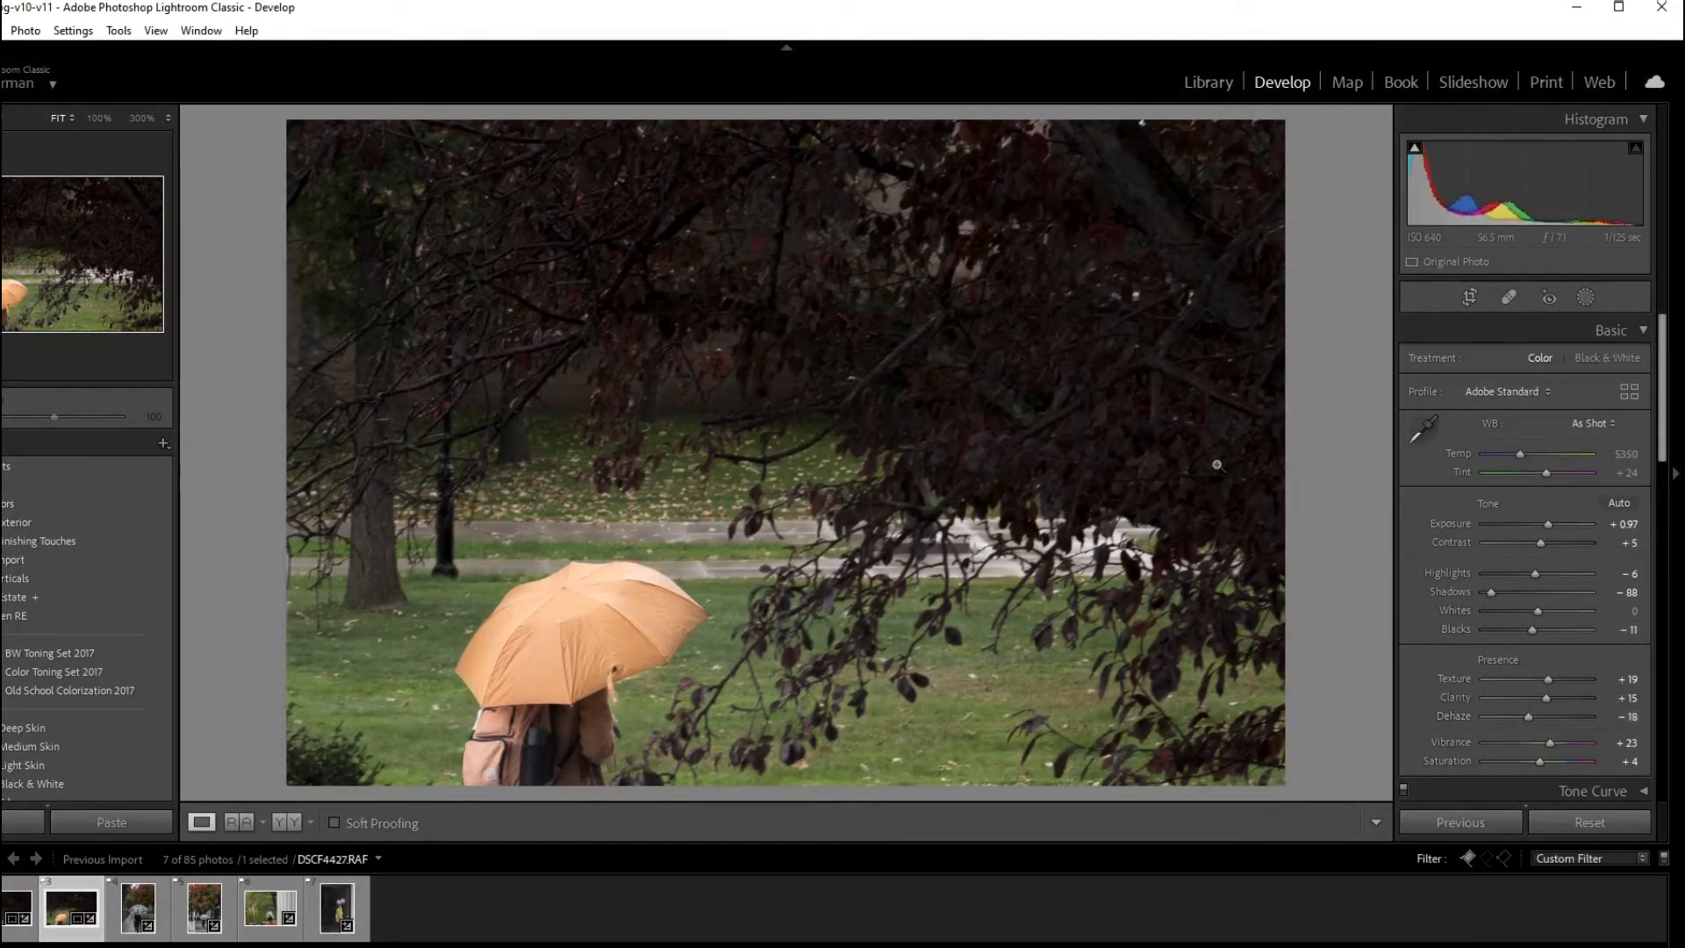
pyautogui.press('Left')
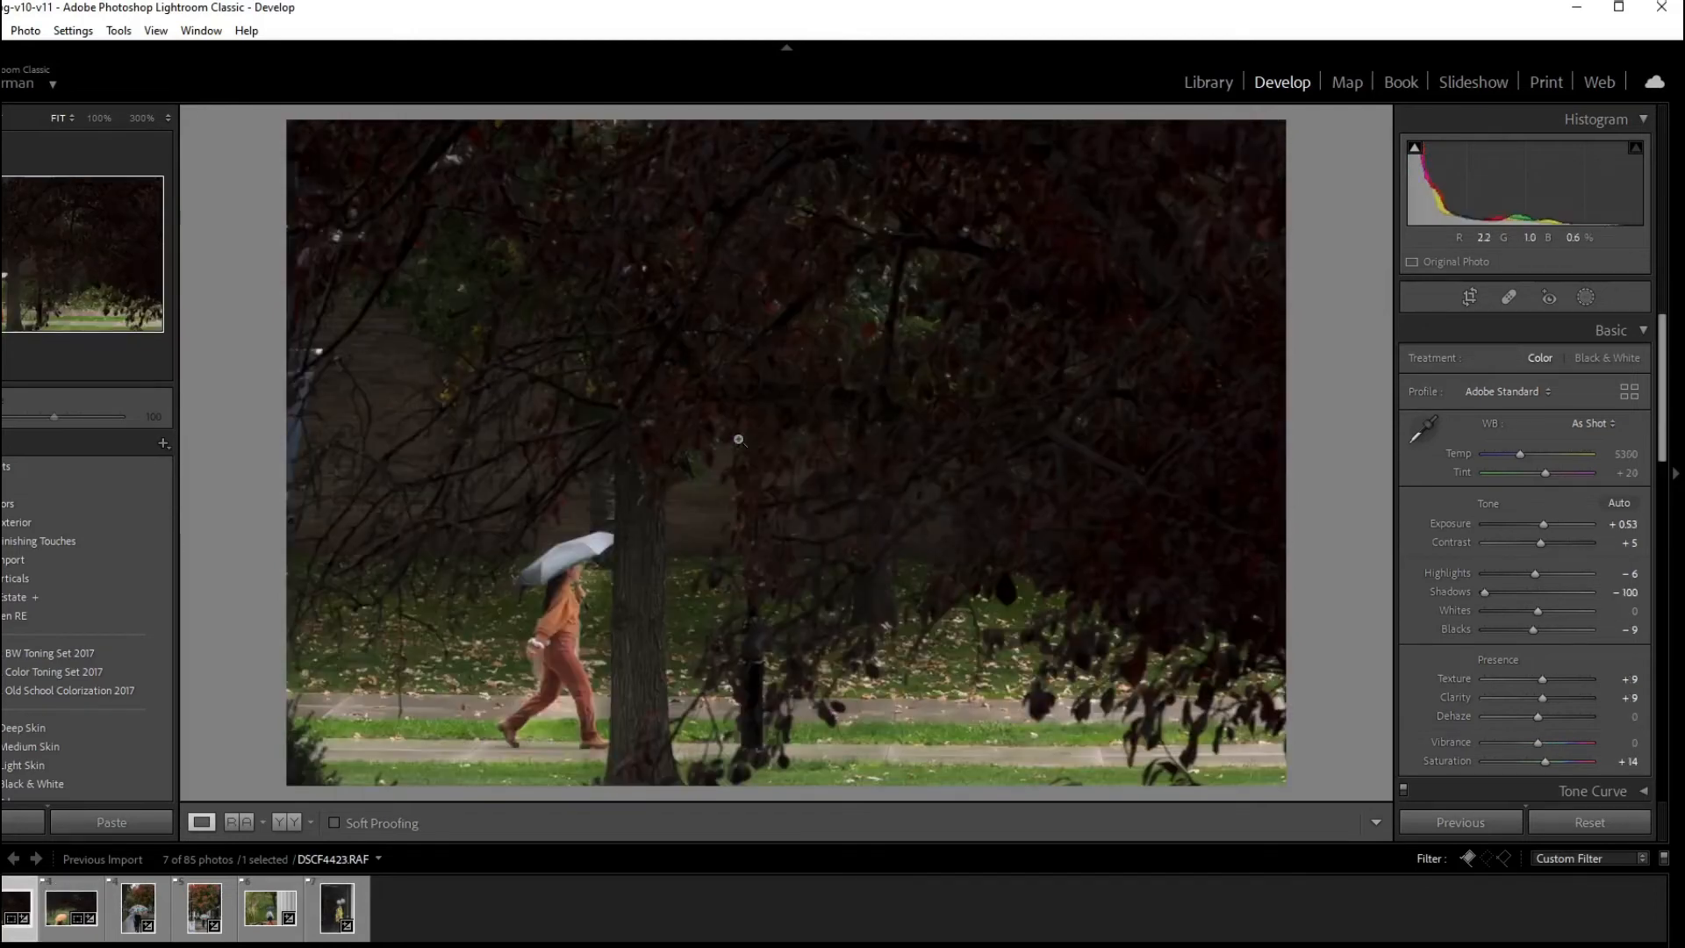
pyautogui.press('Right')
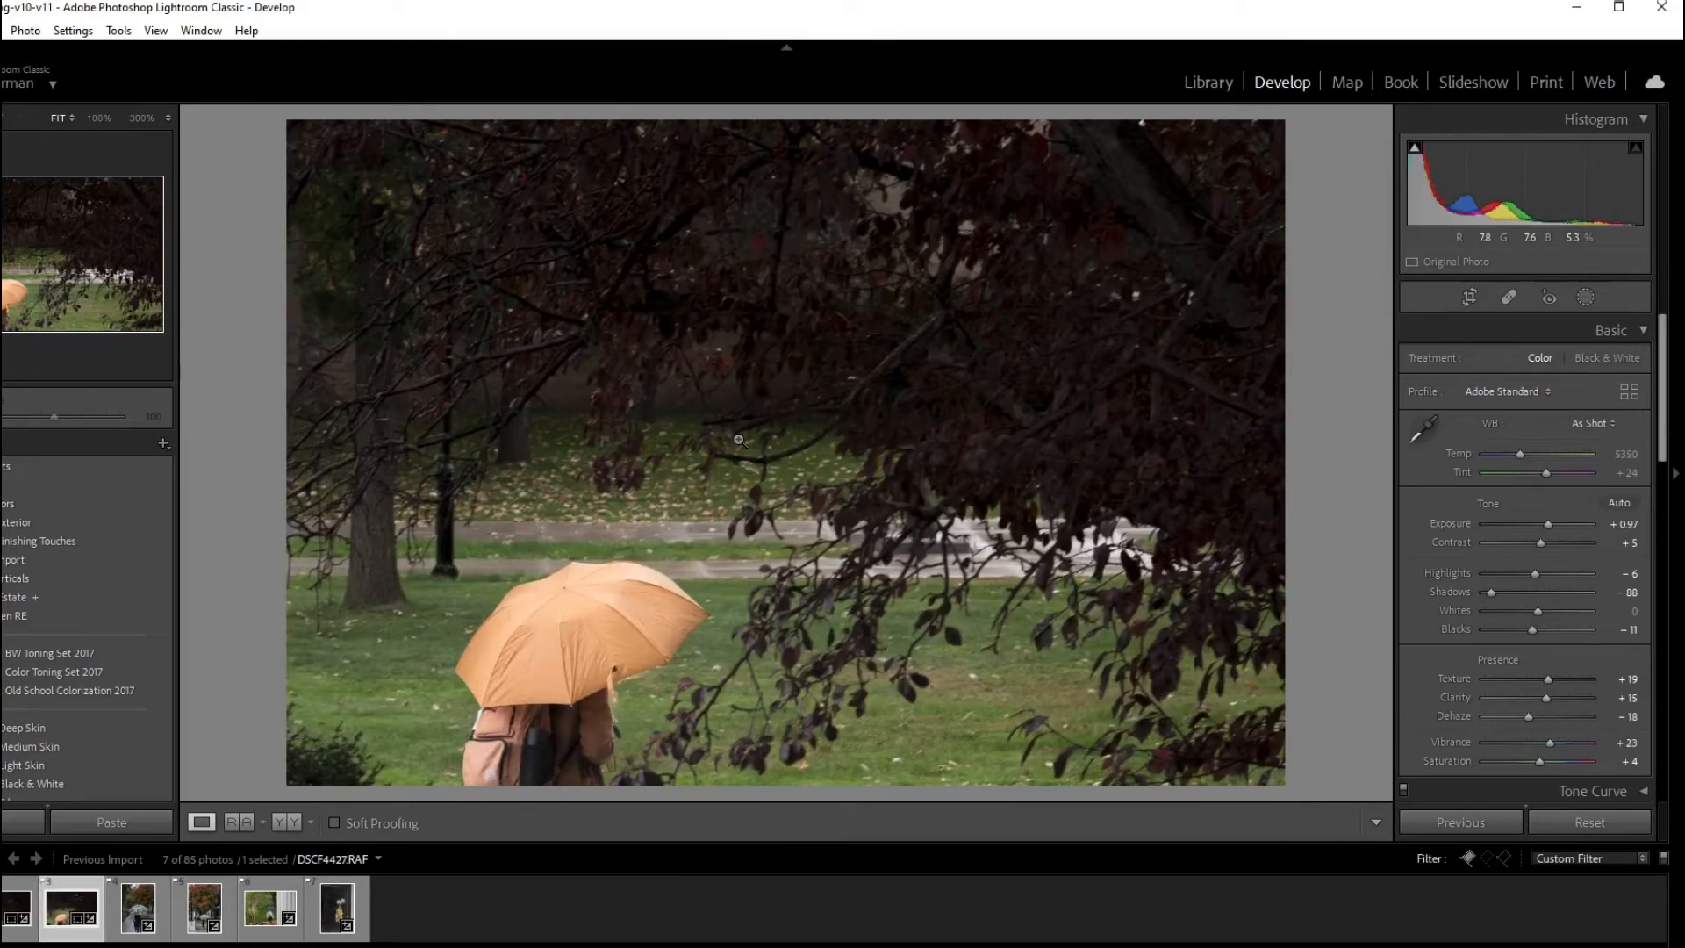
# Crop DSCF4432 to a 4 x 5 / 8 x 10 aspect around the colorful umbrella and red tree, straightening it slightly
pyautogui.press('Right')
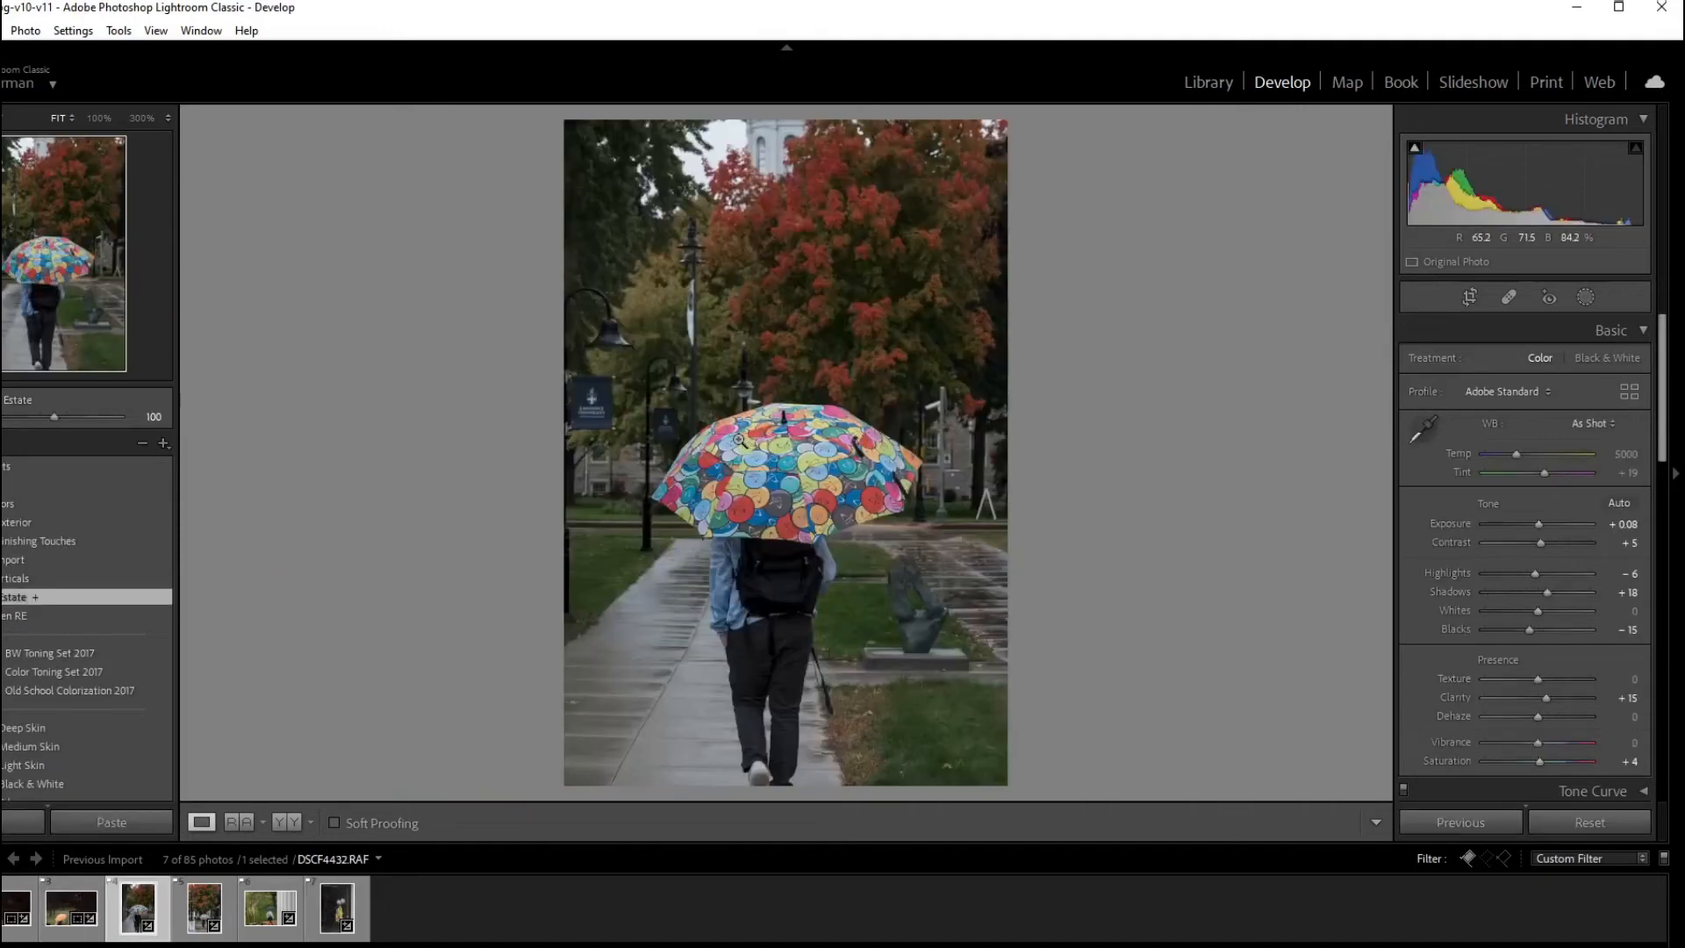
pyautogui.click(1459, 300)
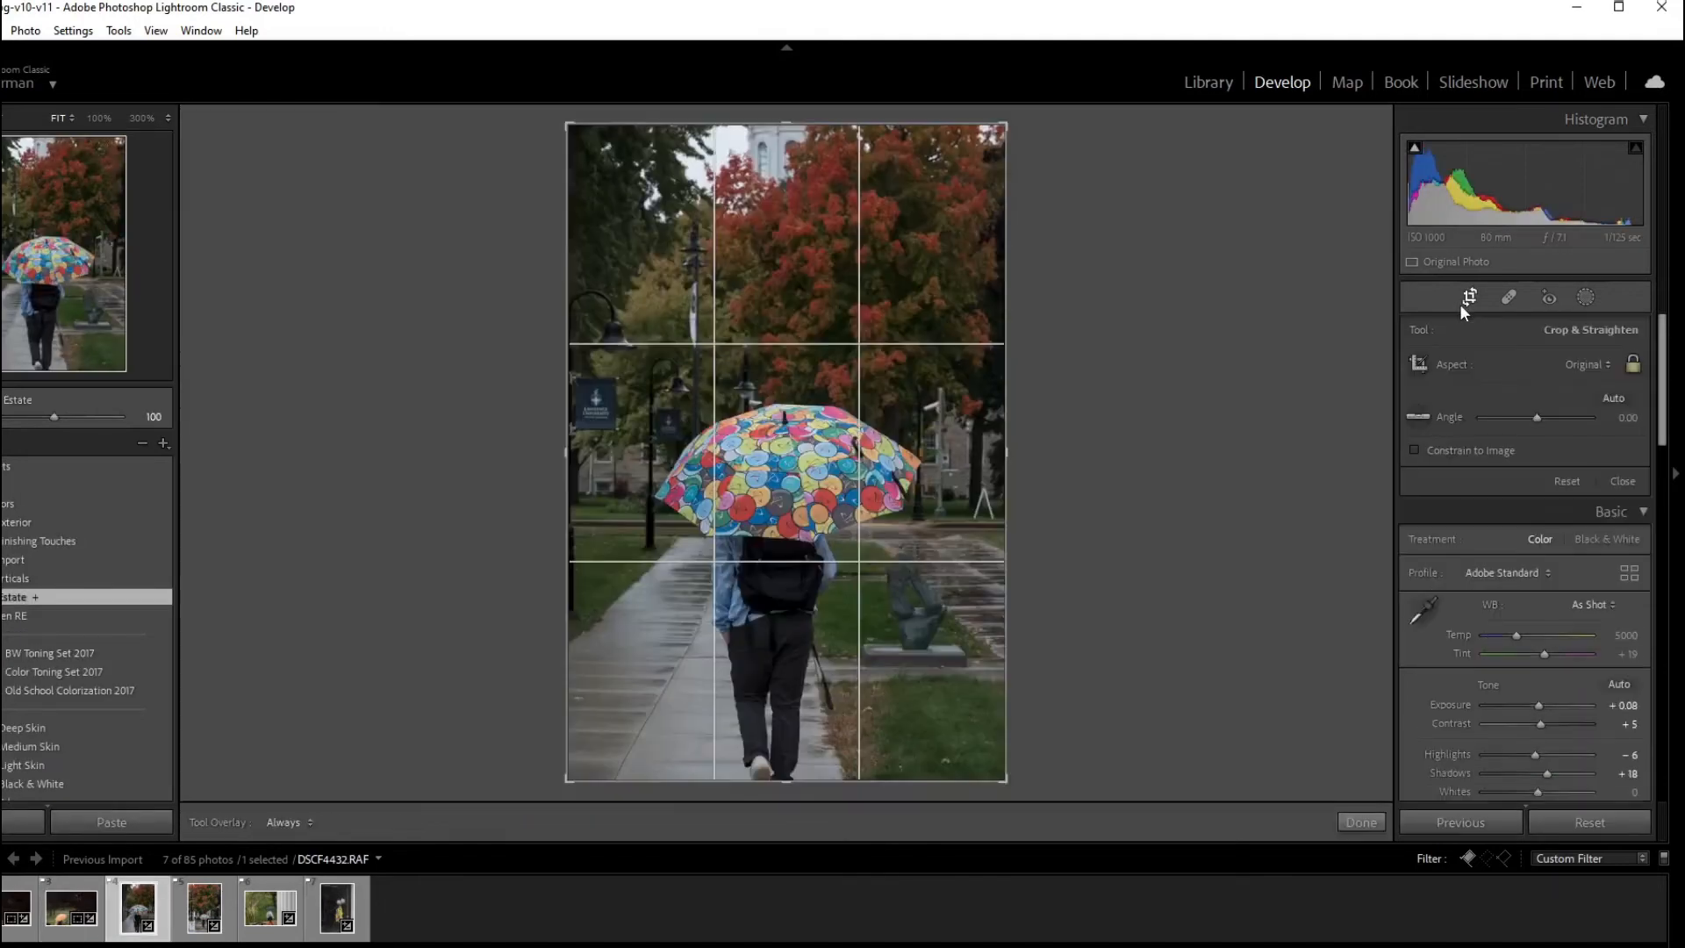
pyautogui.click(1585, 365)
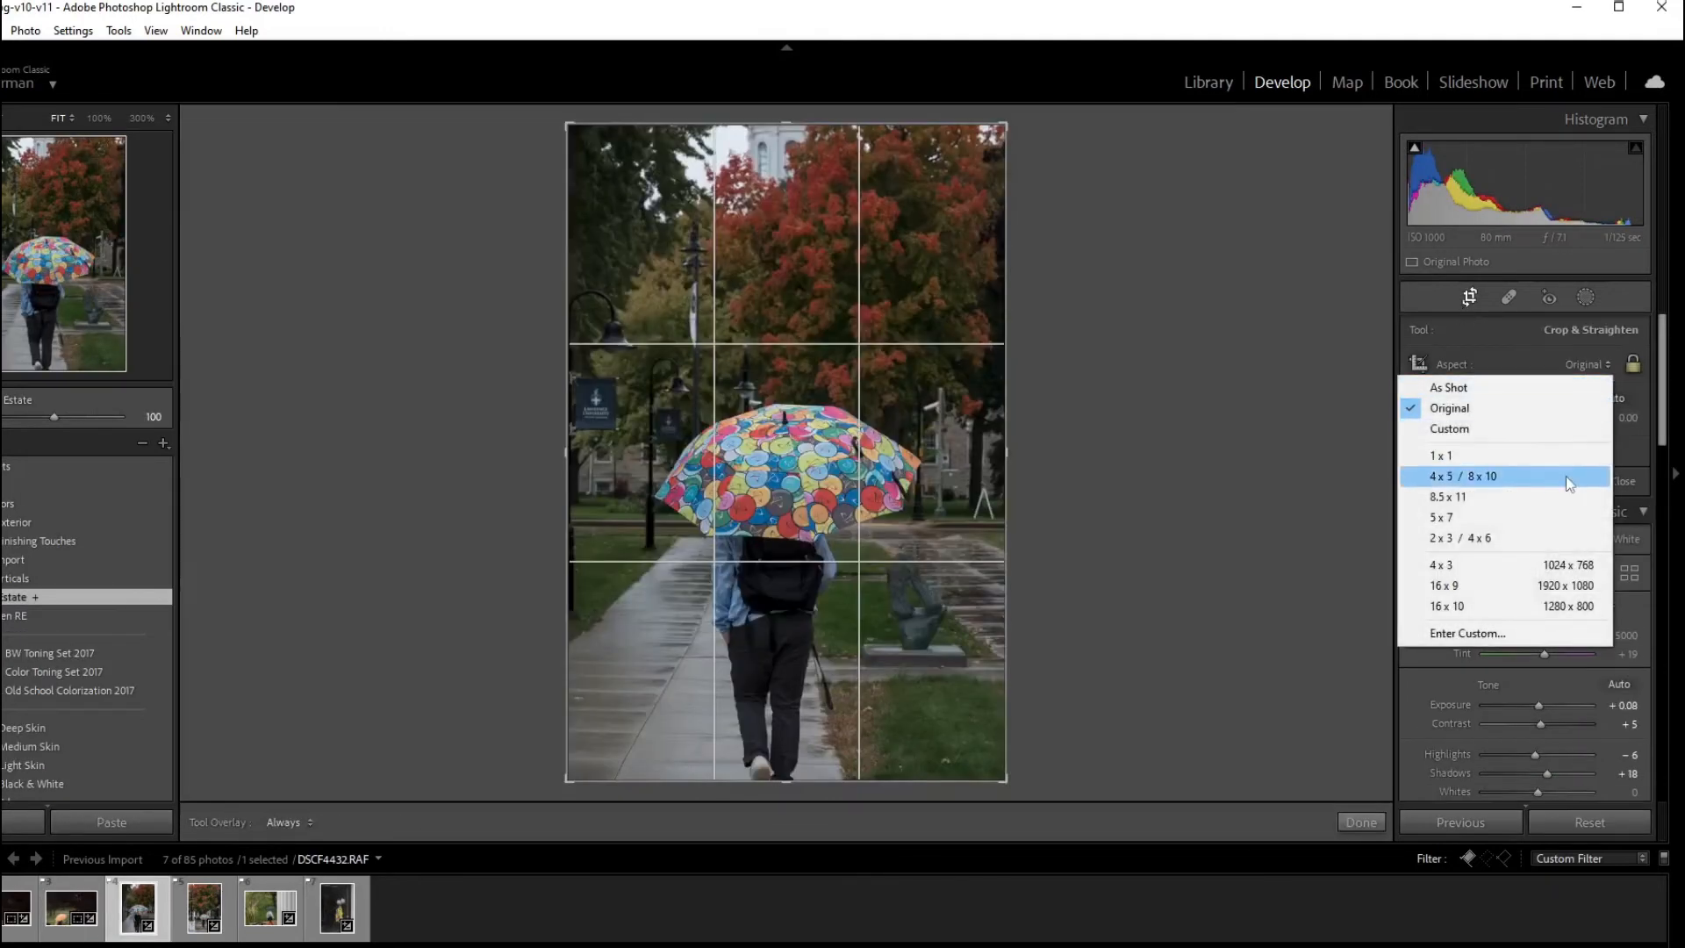
pyautogui.click(1565, 476)
pyautogui.moveTo(565, 738); pyautogui.dragTo(619, 656)
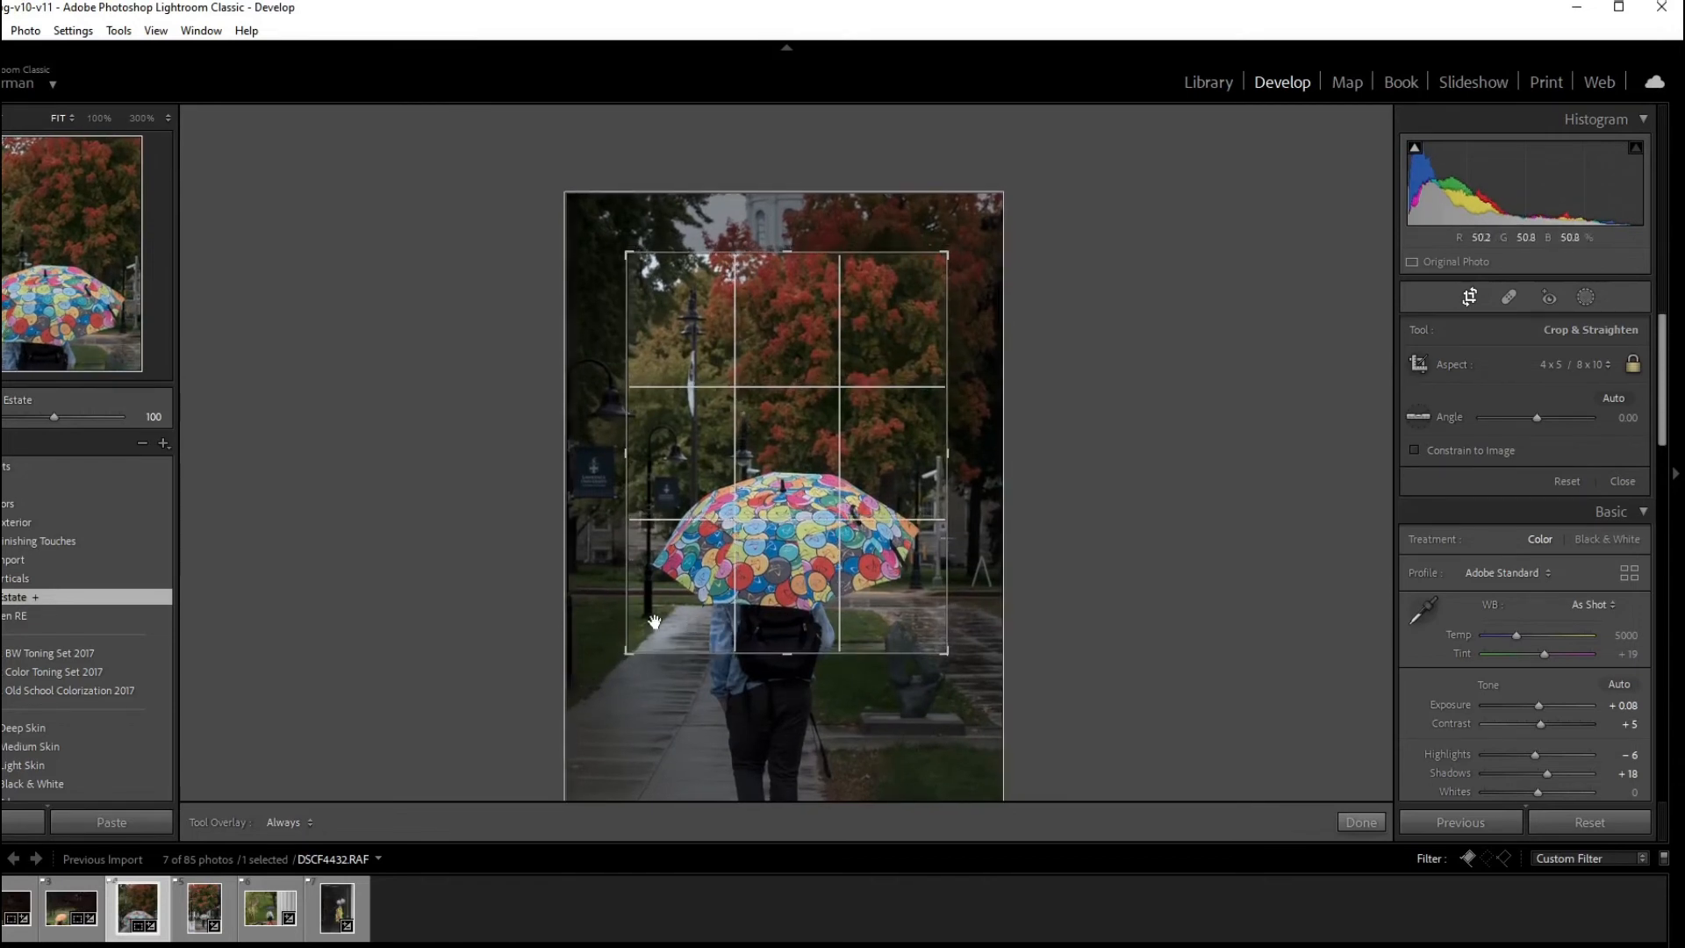
pyautogui.moveTo(581, 612); pyautogui.dragTo(581, 612)
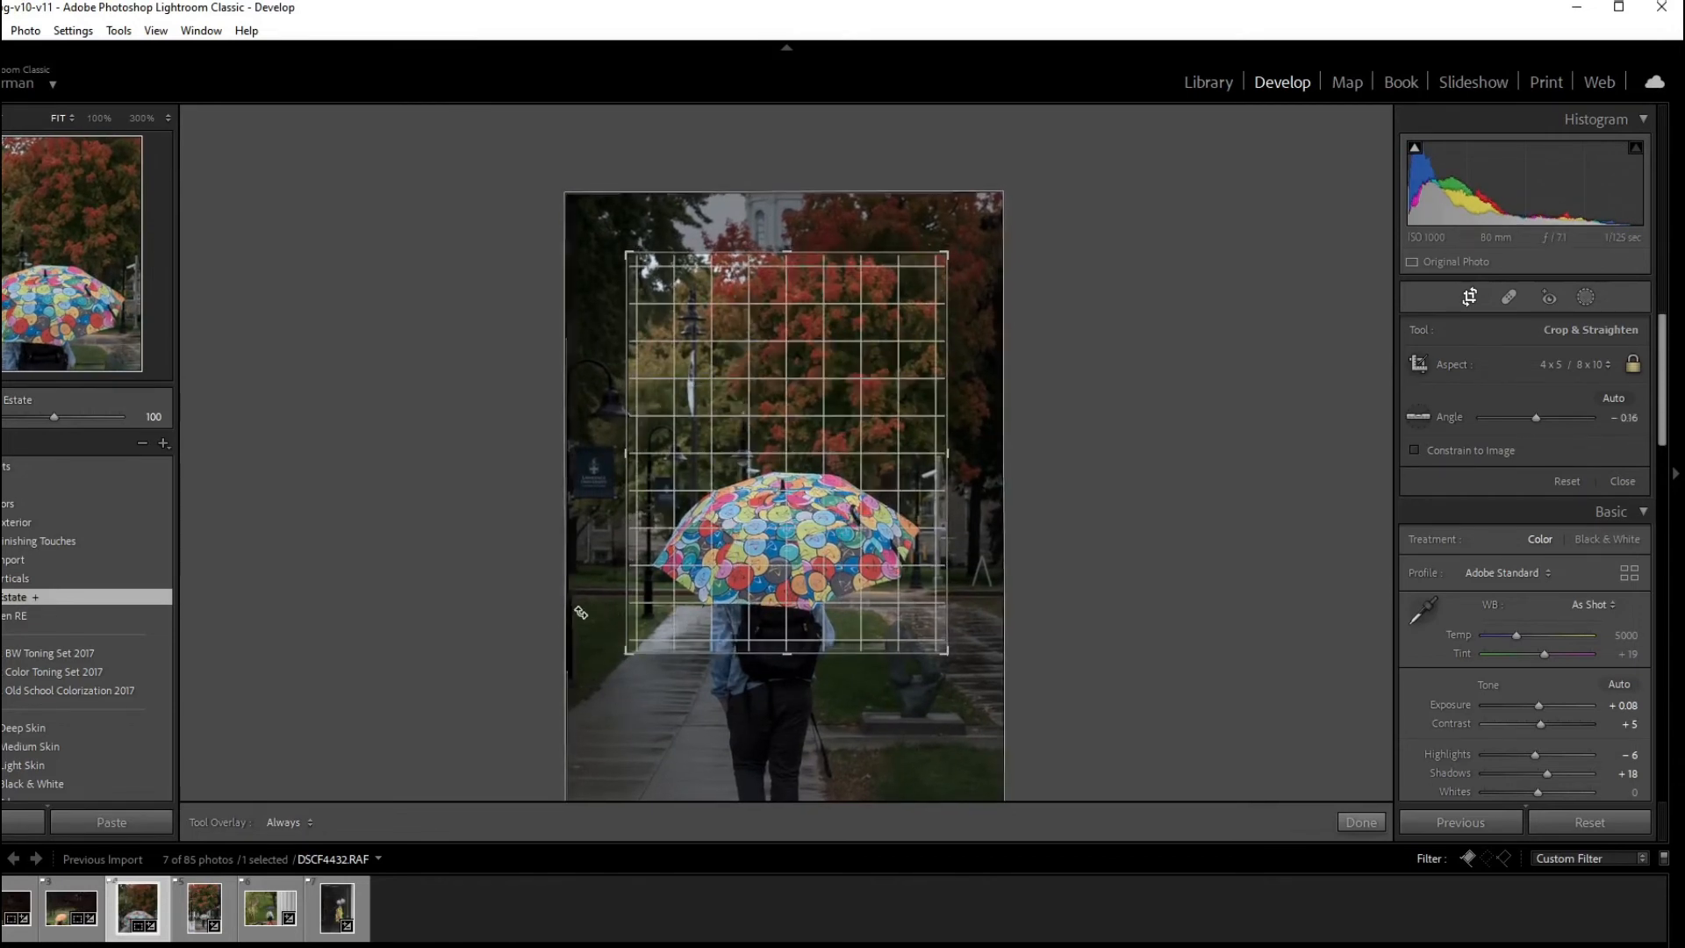
pyautogui.press('Return')
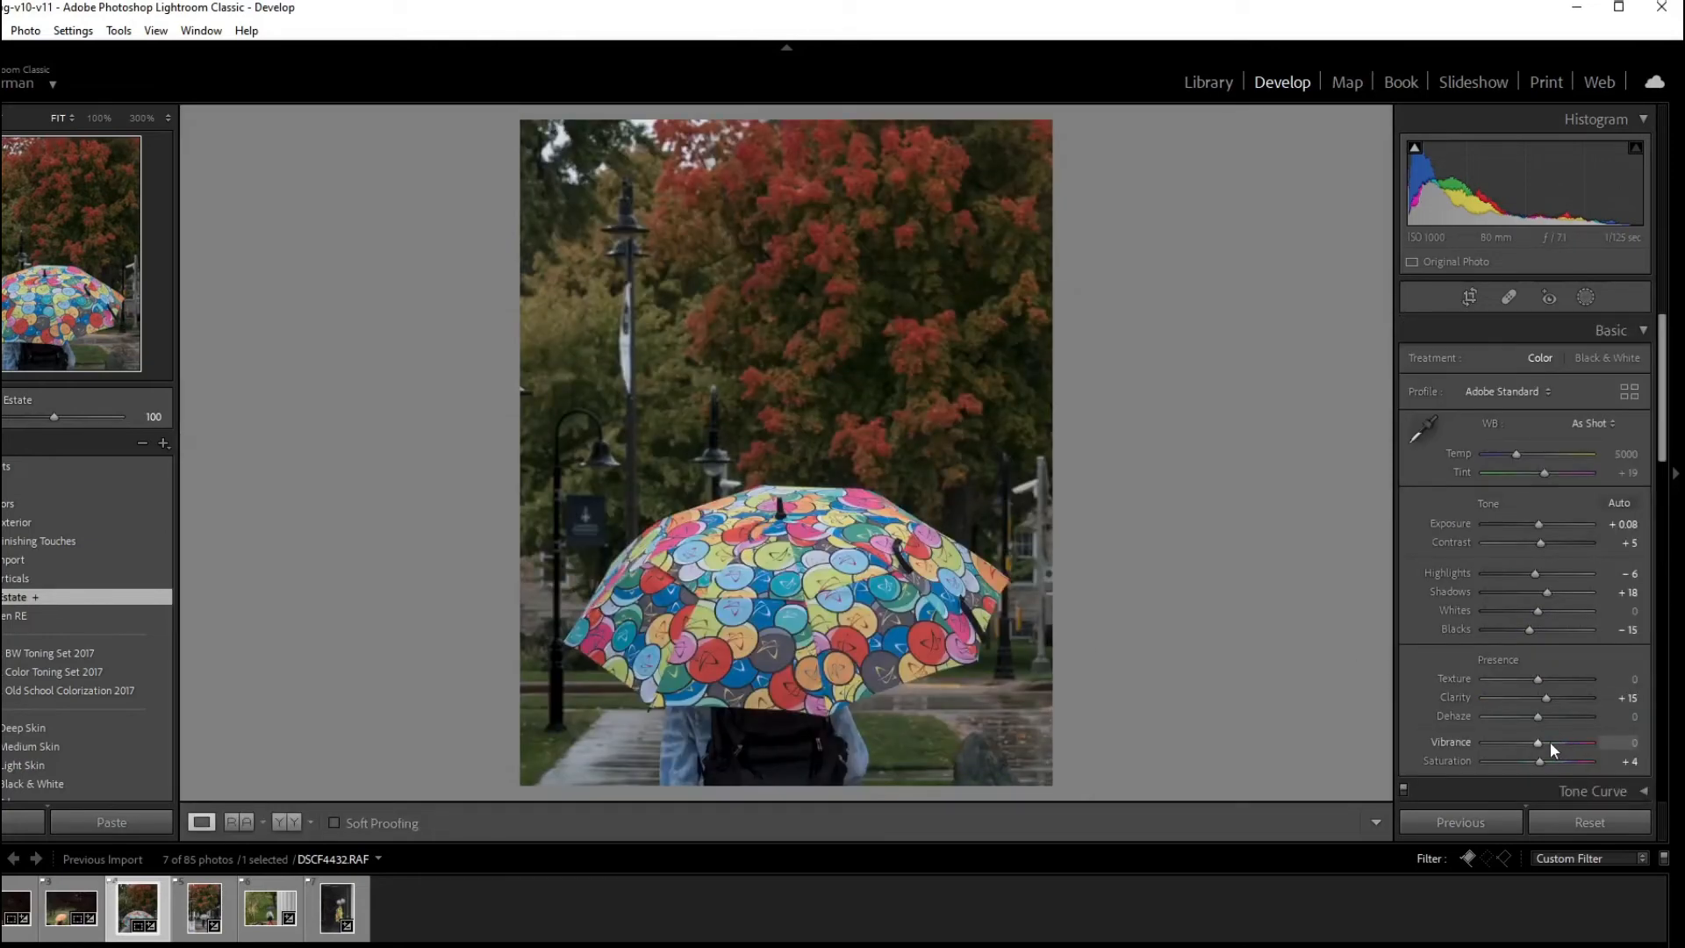
# Set DSCF4432's vibrance to +32, shadows to -9, exposure to +0.35 and blacks to -11
pyautogui.moveTo(1551, 741)
pyautogui.mouseDown()
pyautogui.moveTo(1571, 742)
pyautogui.moveTo(1552, 736)
pyautogui.mouseUp()
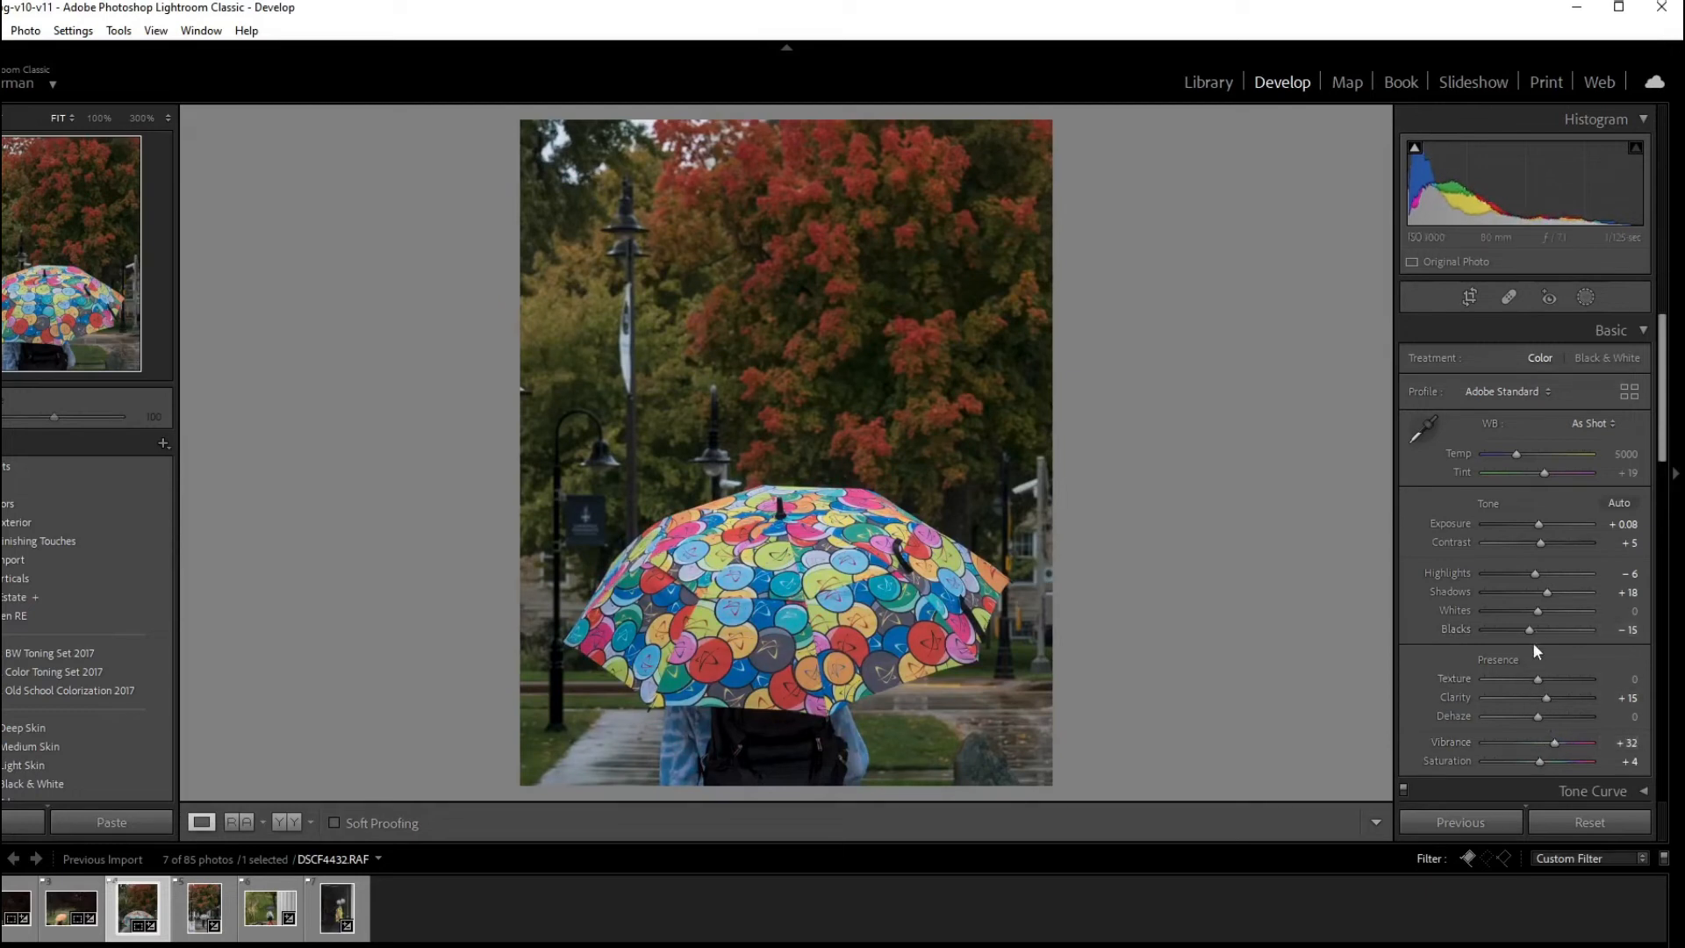
pyautogui.moveTo(1568, 593); pyautogui.dragTo(1534, 602)
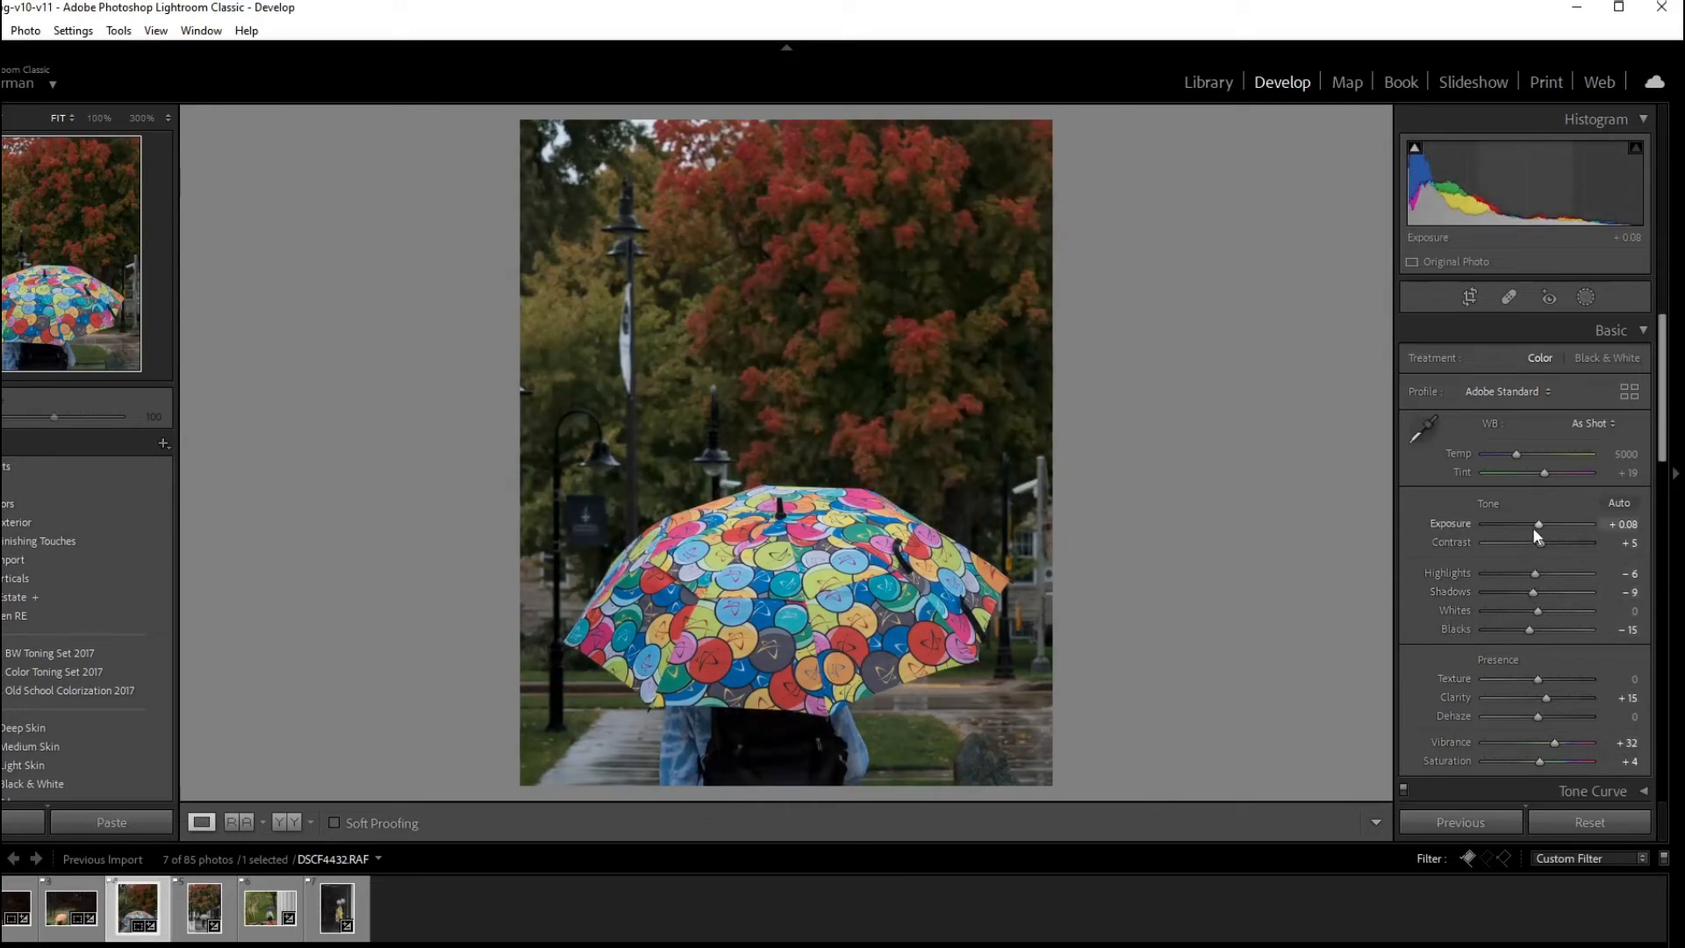
pyautogui.moveTo(1534, 528); pyautogui.dragTo(1539, 528)
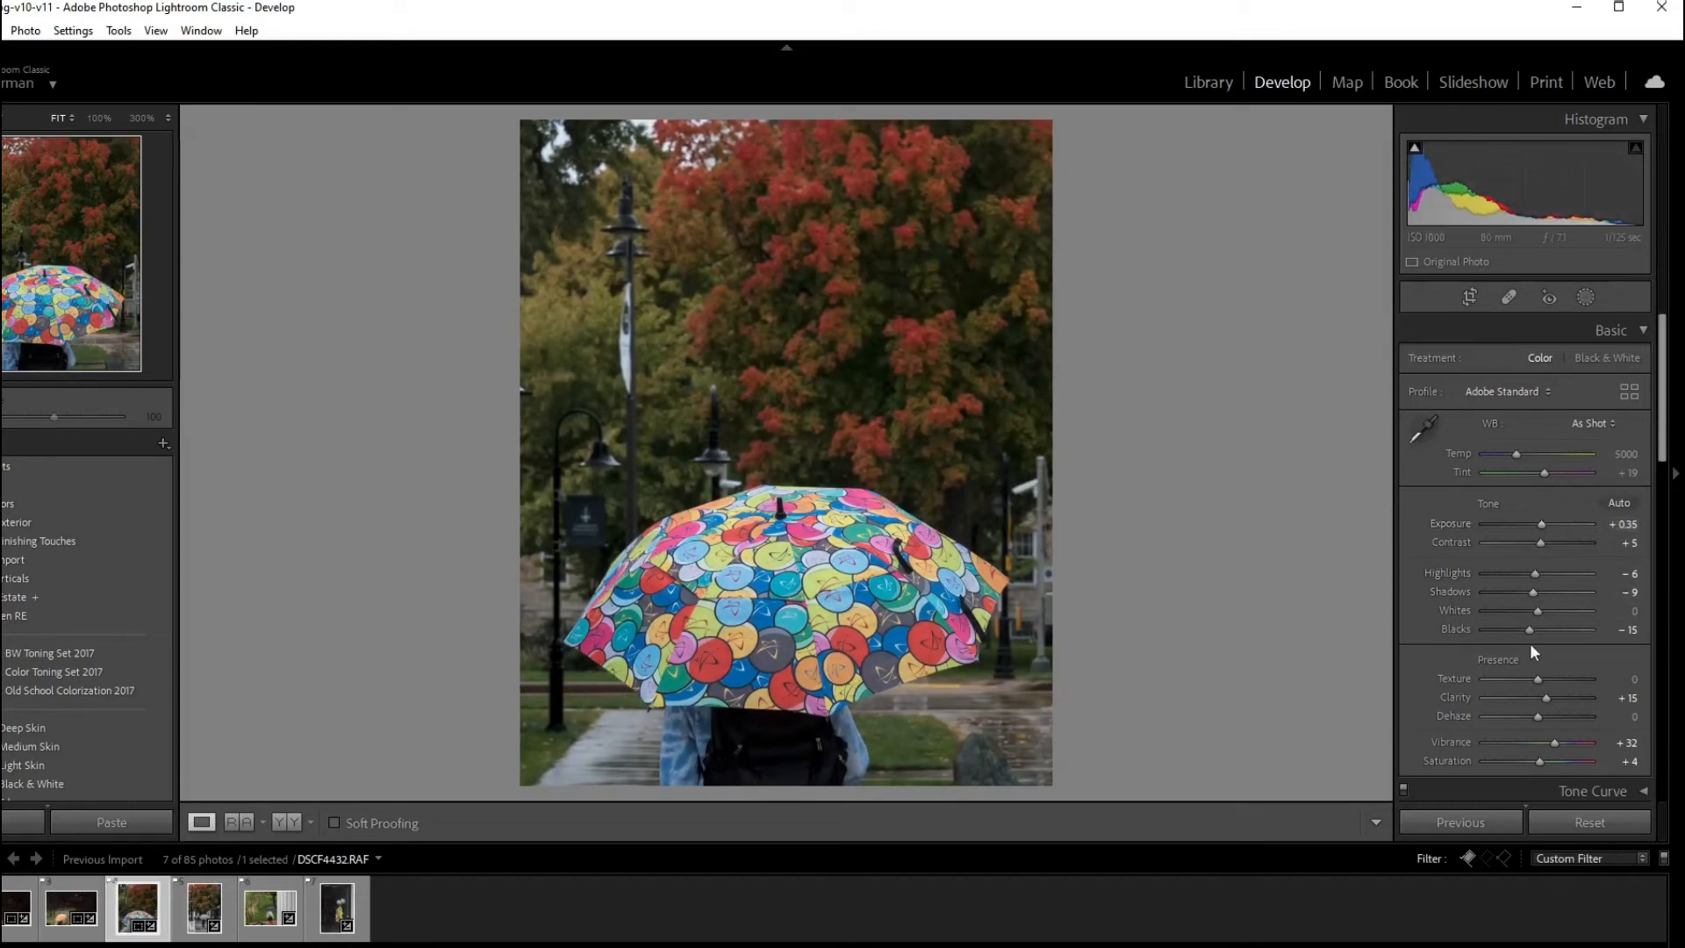
pyautogui.moveTo(1531, 632); pyautogui.dragTo(1537, 640)
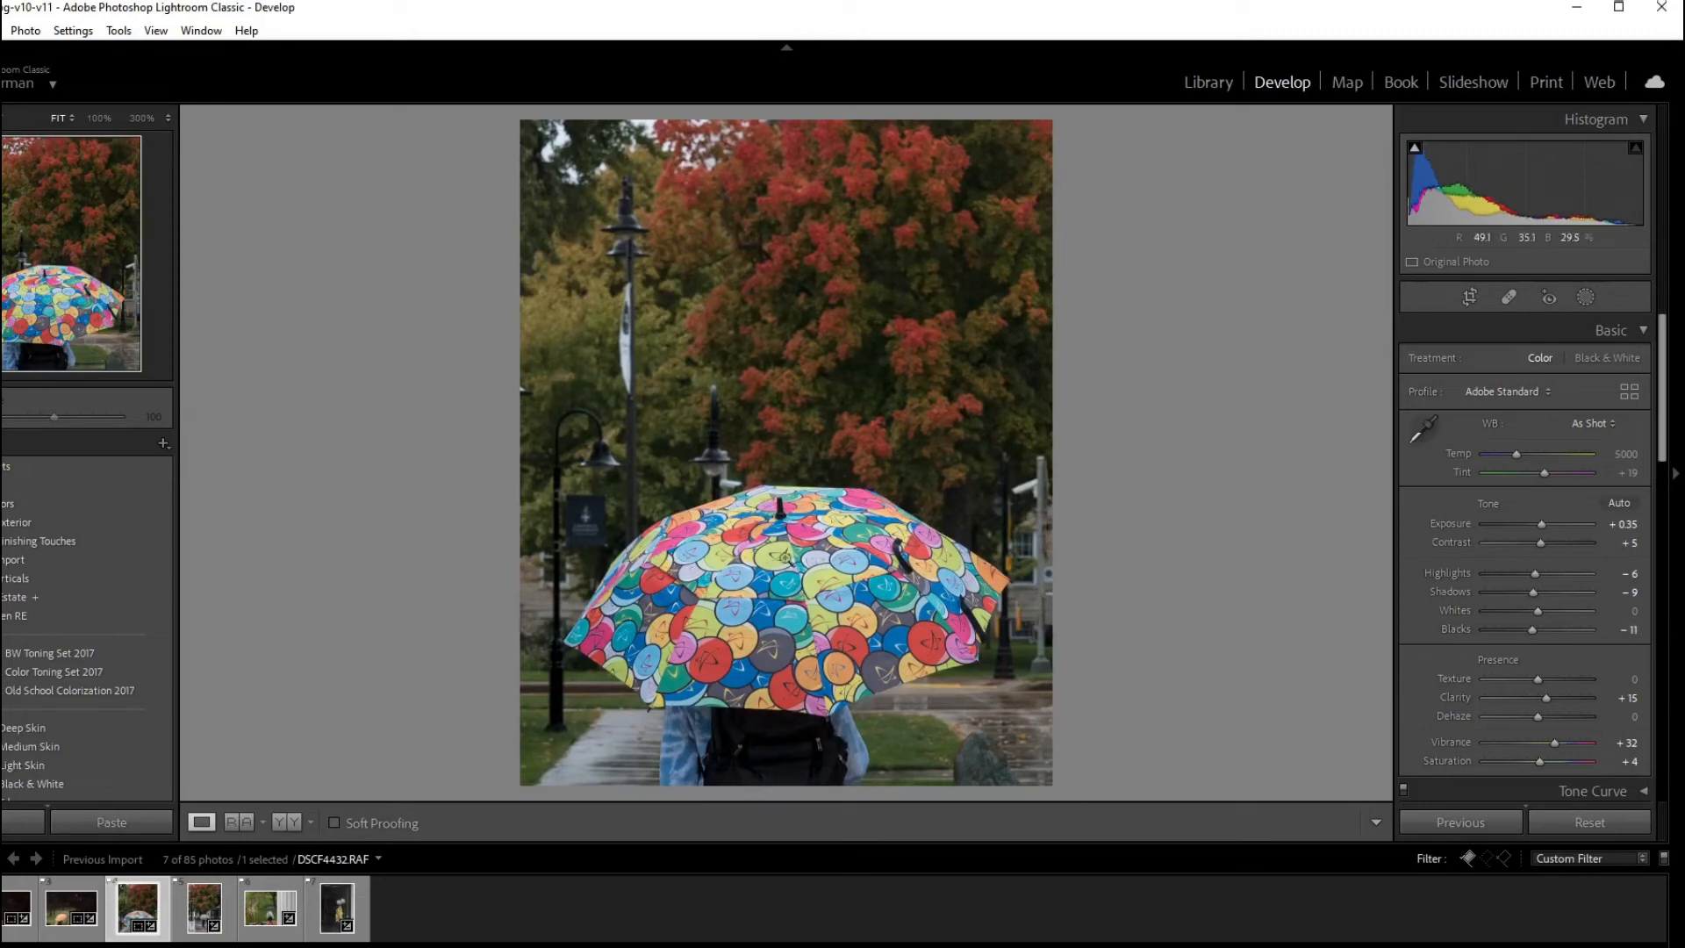
# Crop DSCF4438 in its original aspect around the umbrella pedestrian on the crosswalk, leaving out the lamp post and stop sign
pyautogui.press('Right')
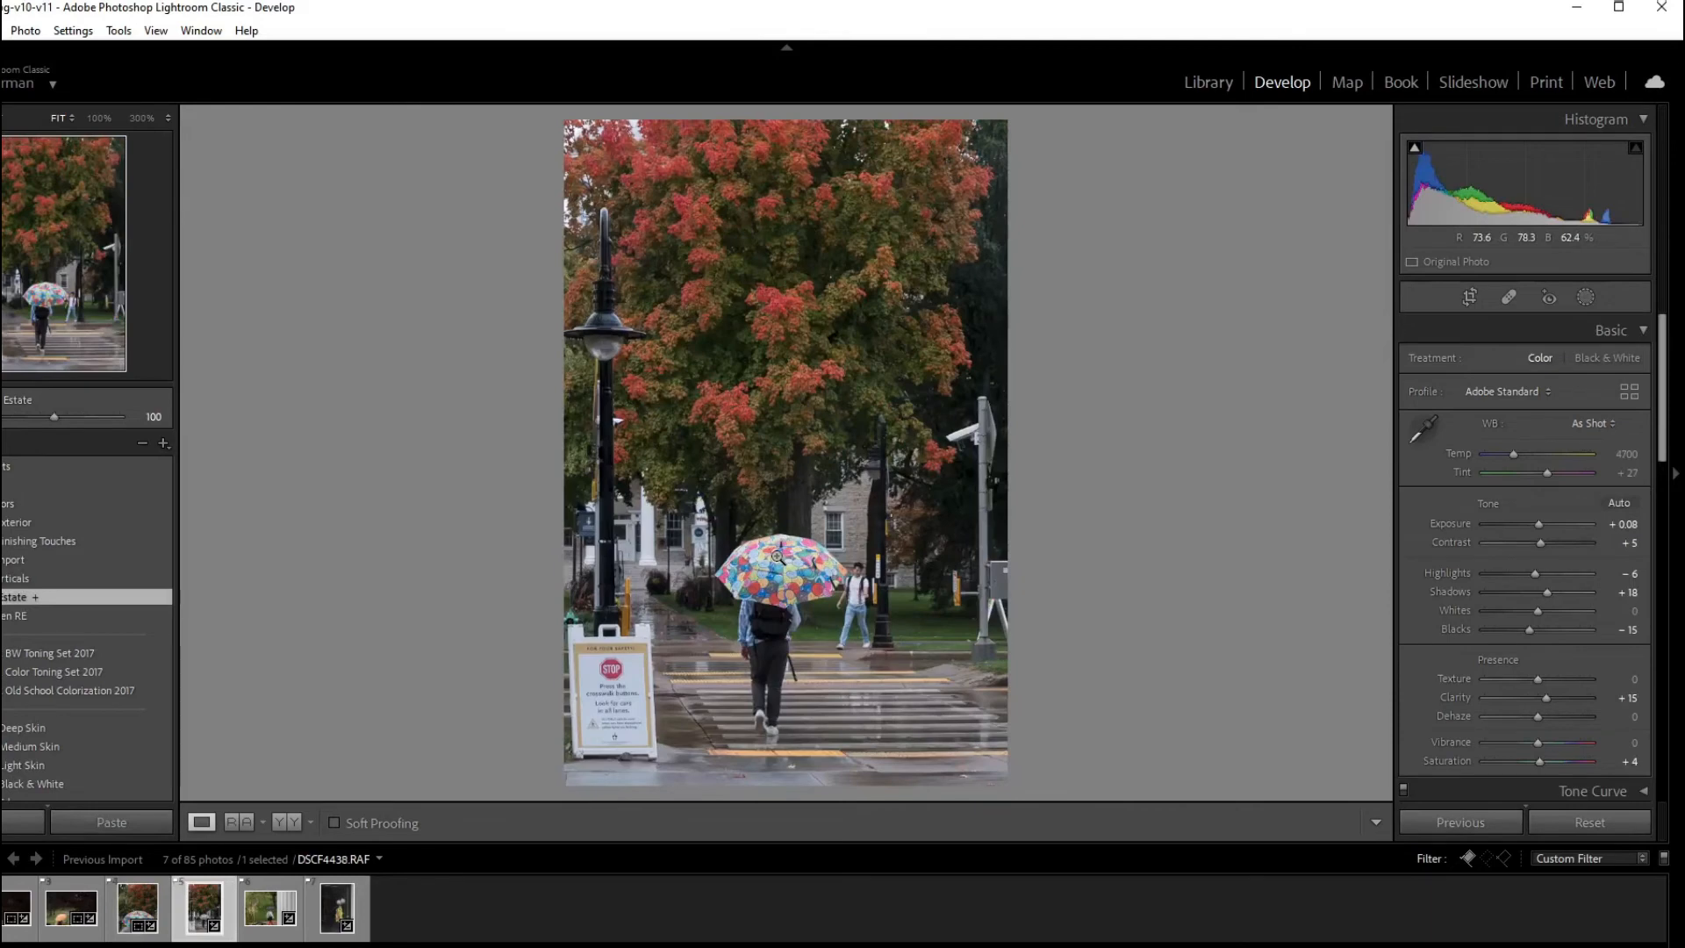
pyautogui.click(1470, 297)
pyautogui.moveTo(1007, 124); pyautogui.dragTo(948, 210)
pyautogui.moveTo(876, 324); pyautogui.dragTo(728, 523)
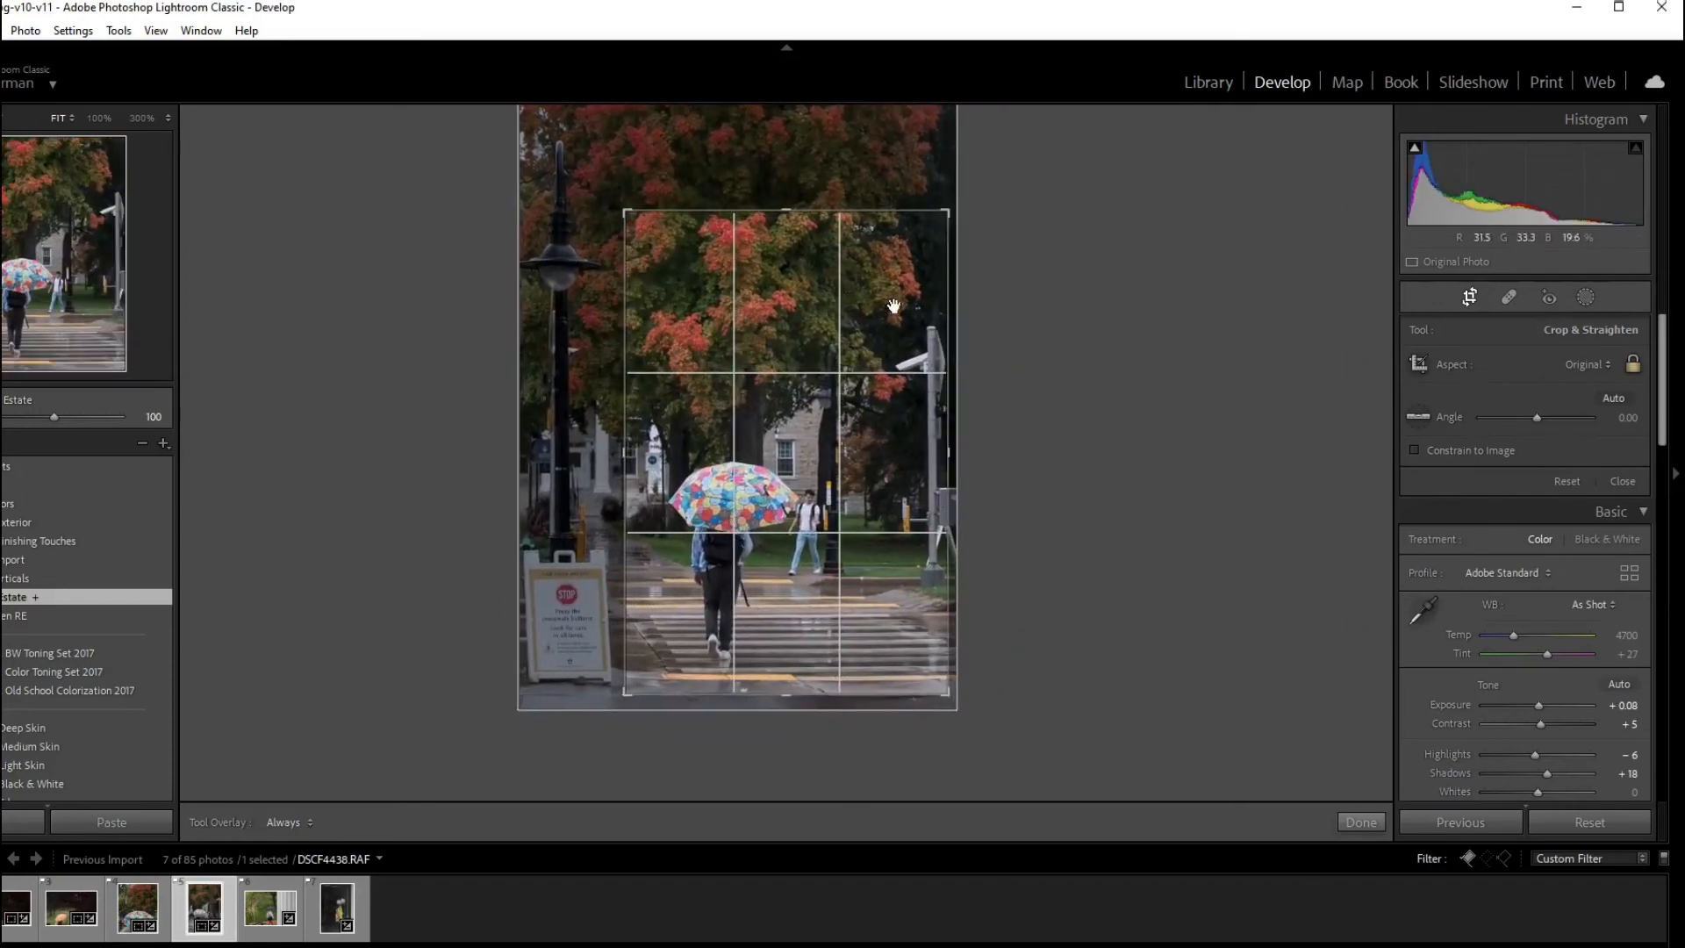
pyautogui.moveTo(880, 267); pyautogui.dragTo(888, 279)
pyautogui.press('Return')
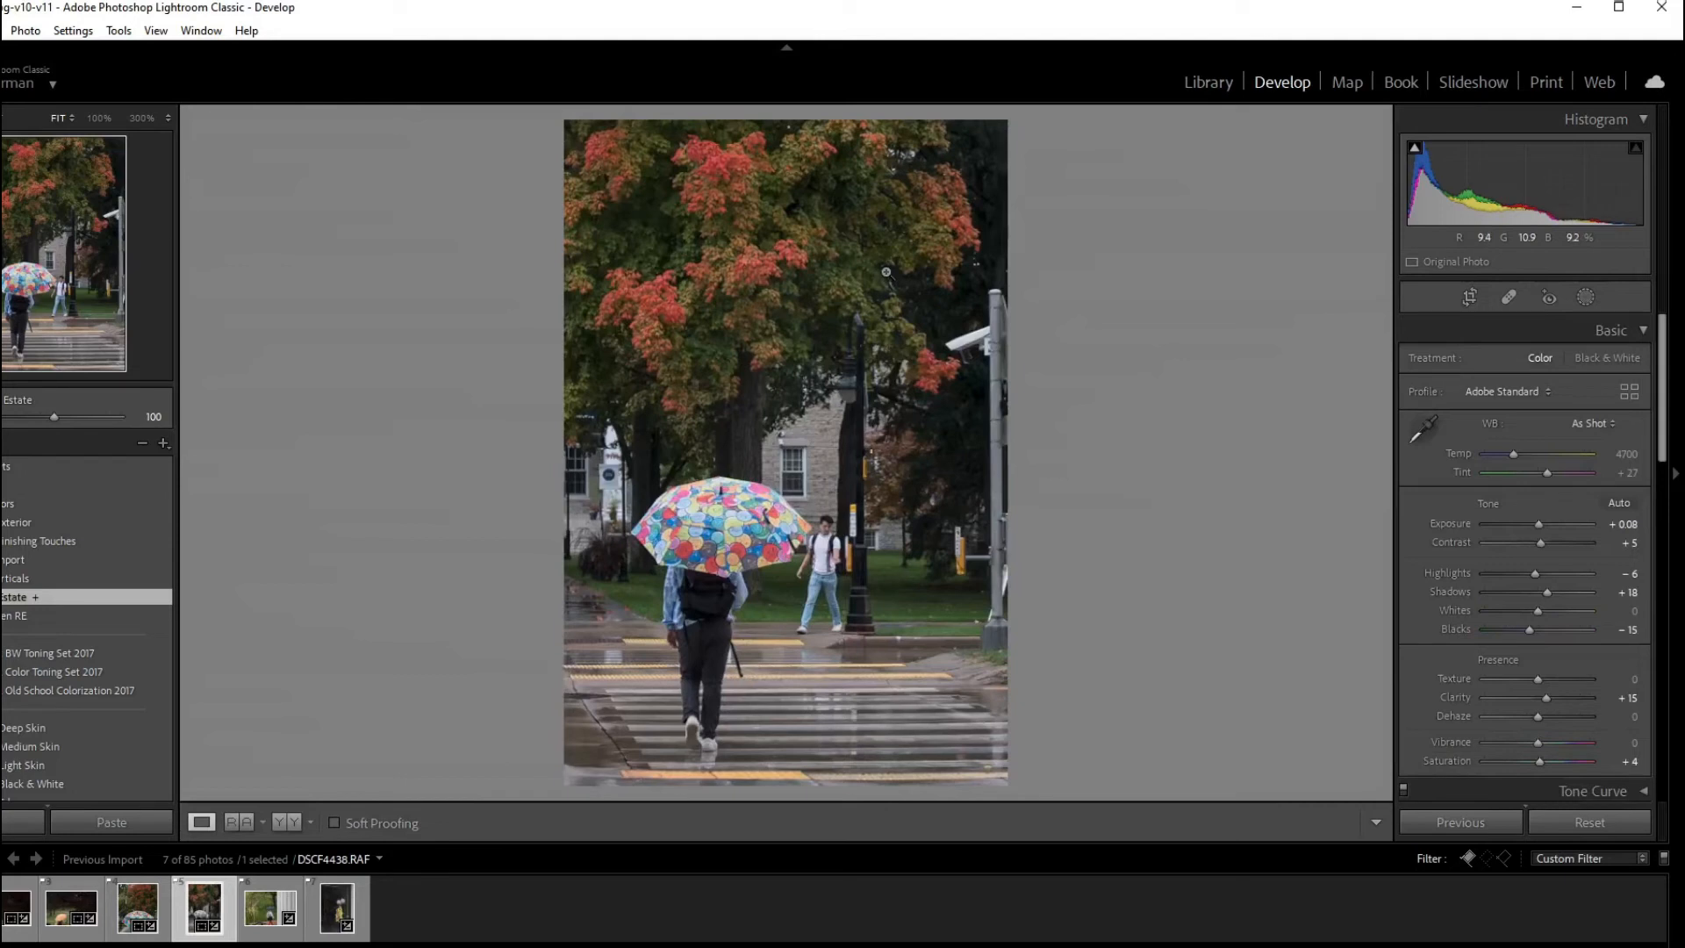
# Tighten DSCF4438's crop around the two pedestrians to leave out the camera pole, and unflag the photo
pyautogui.click(1464, 297)
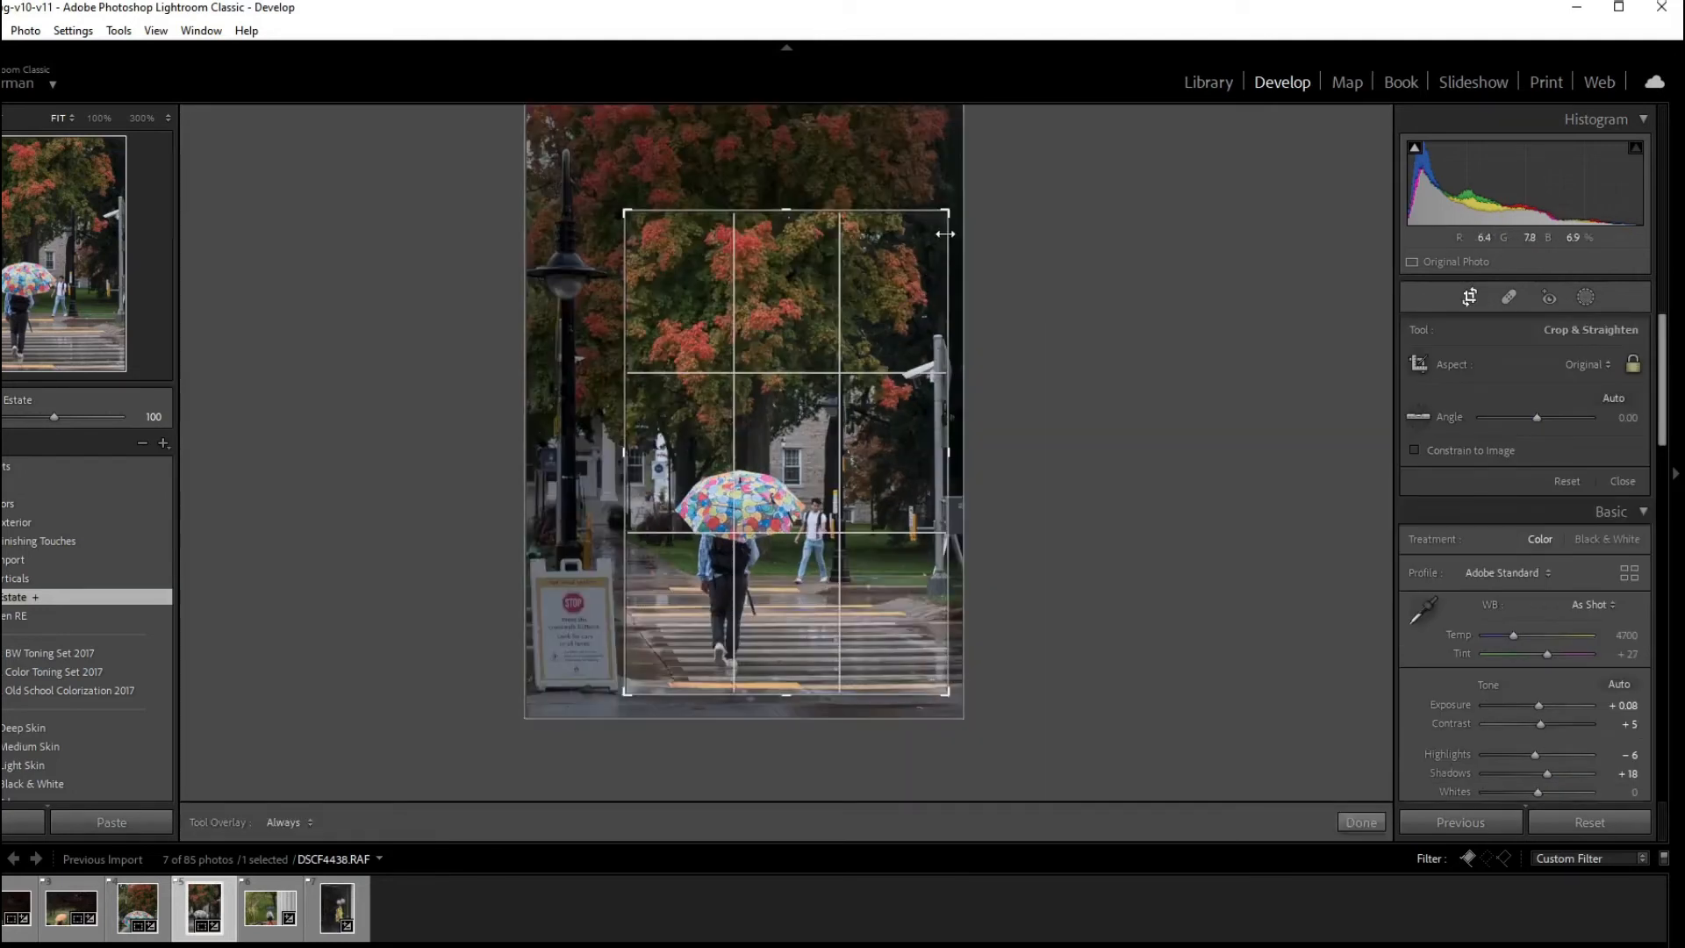
pyautogui.moveTo(938, 230); pyautogui.dragTo(909, 245)
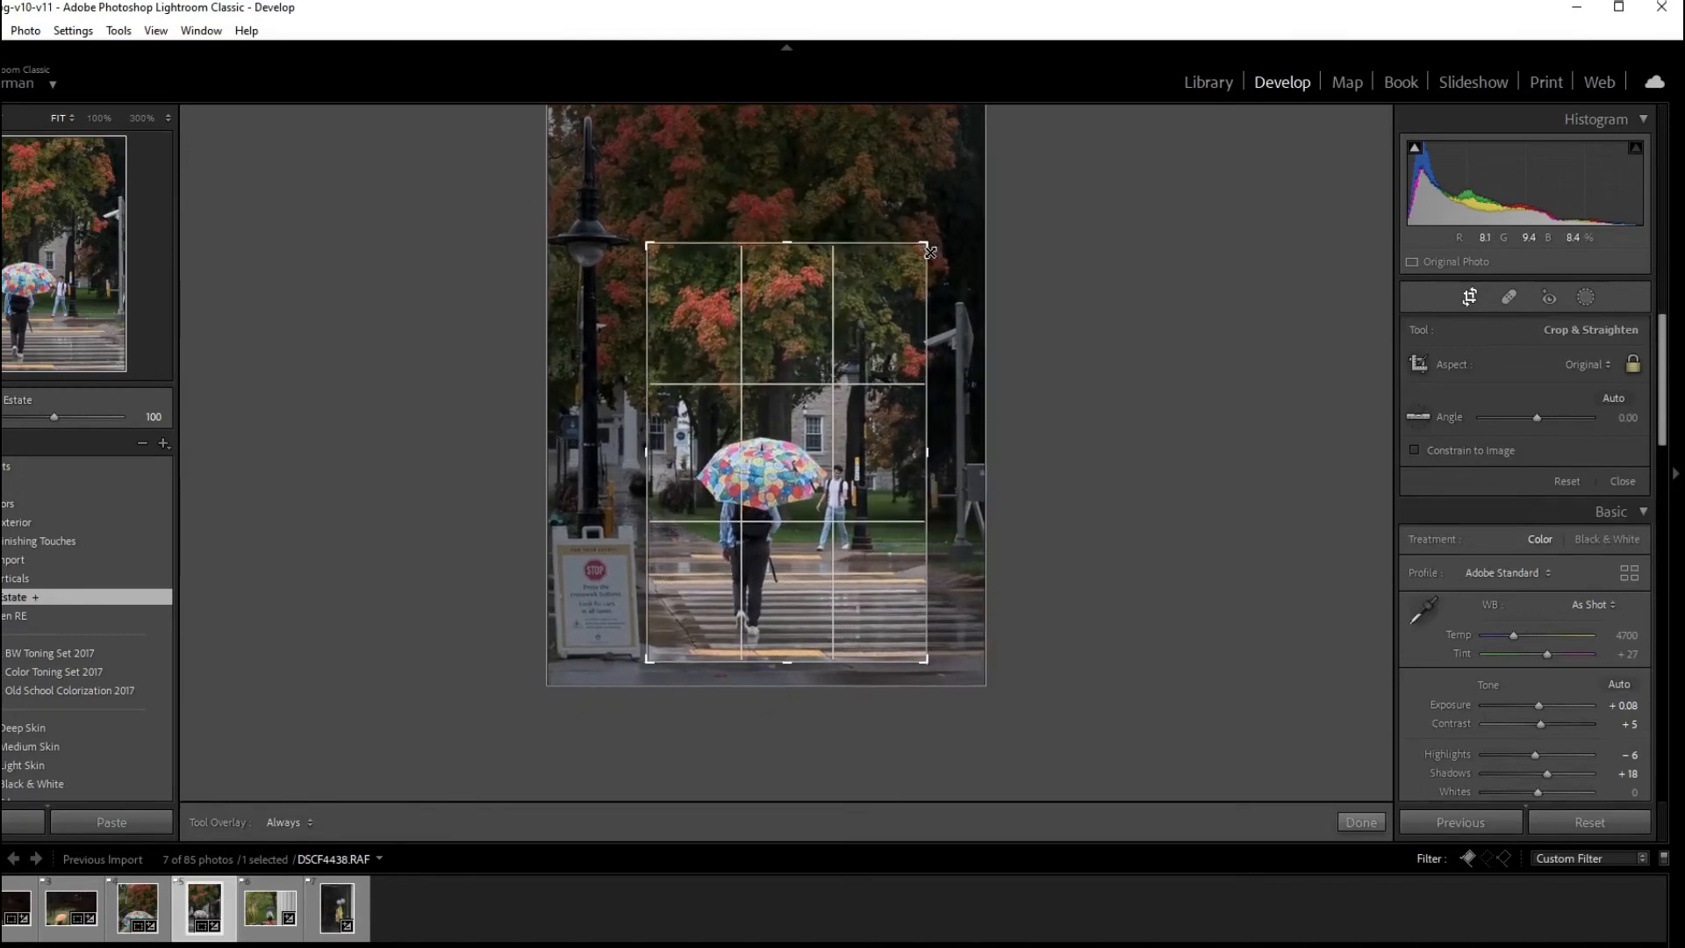
pyautogui.press('Return')
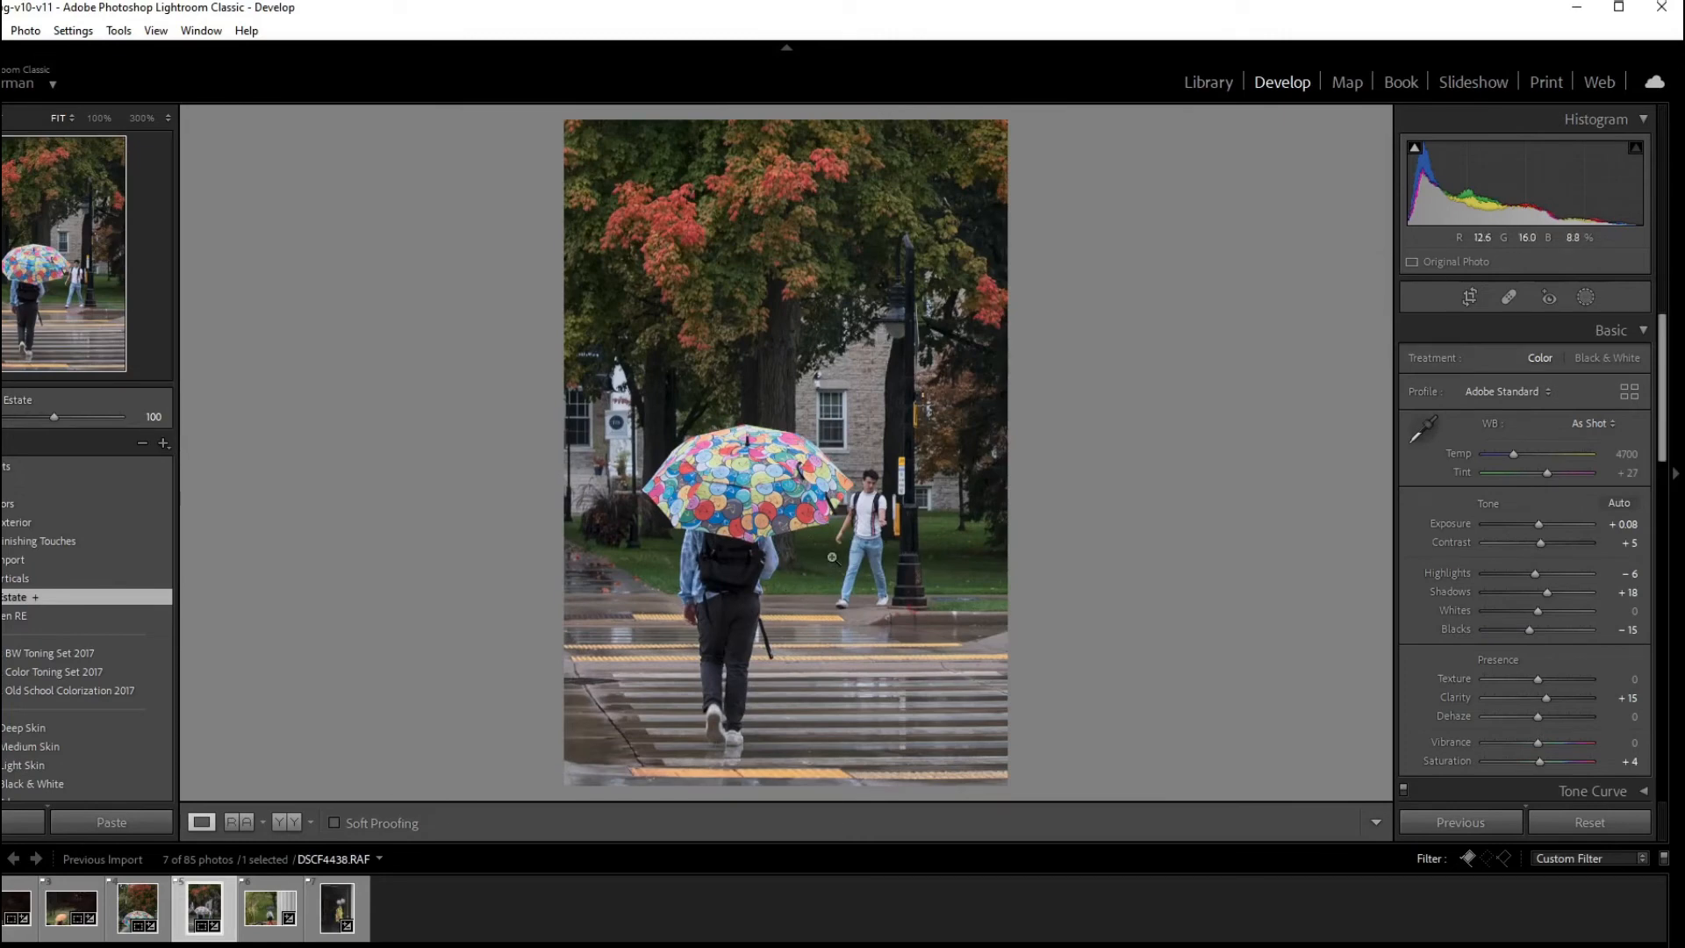
pyautogui.press('u')
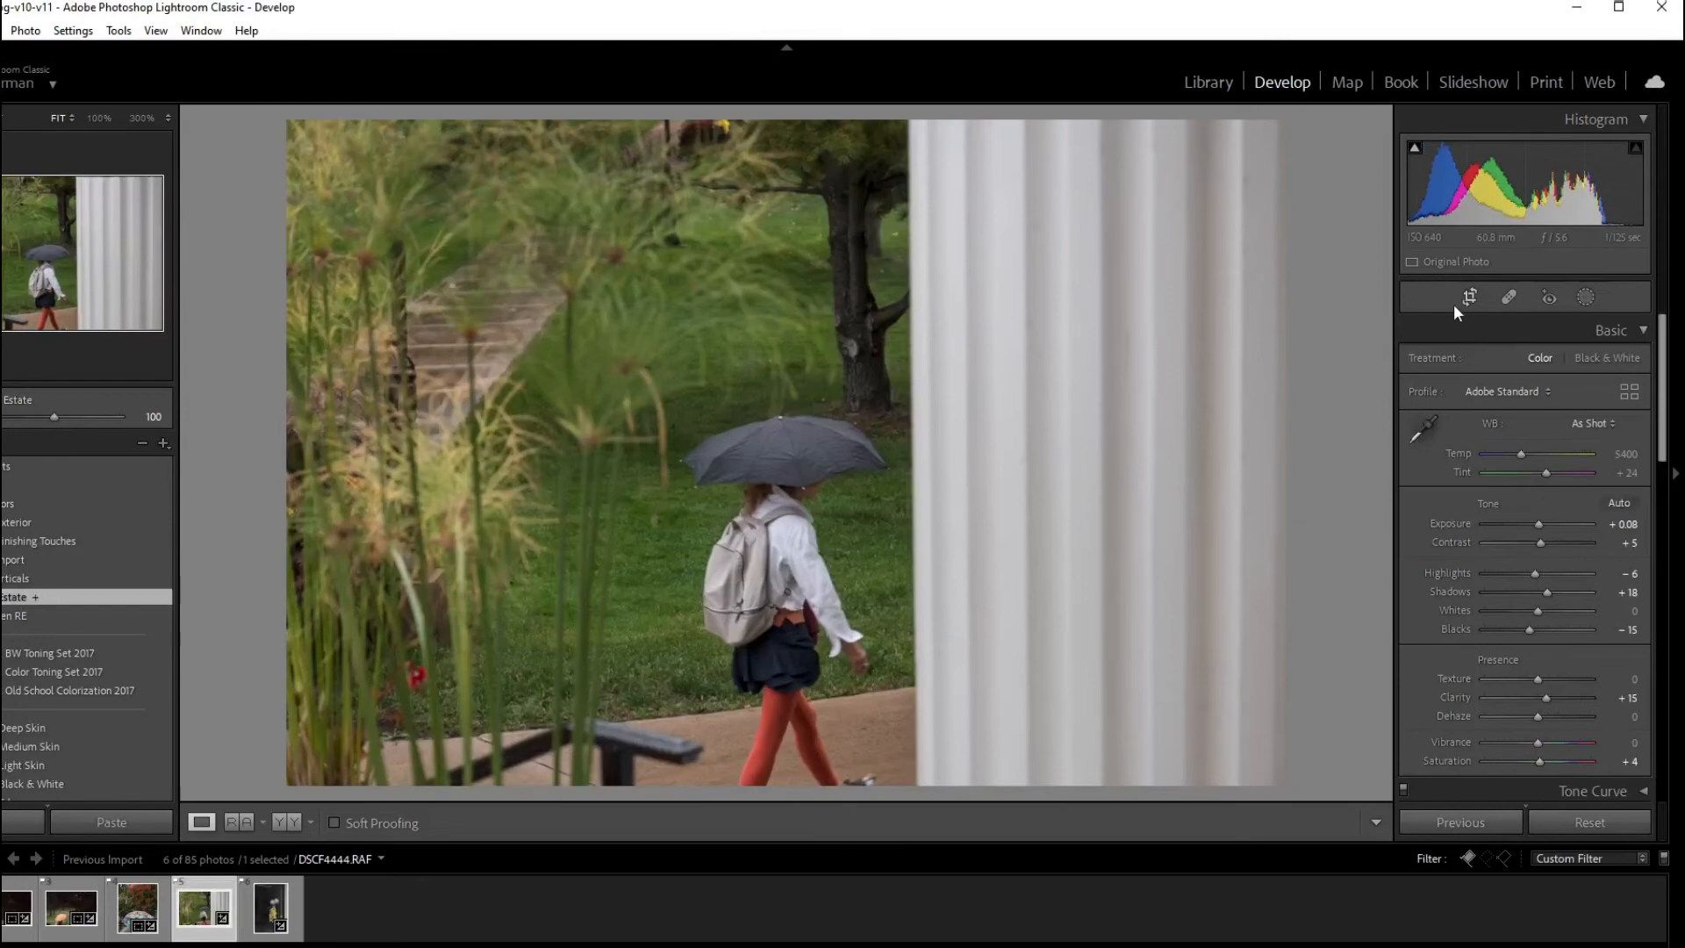
# Crop DSCF4444 to a 4 x 5 / 8 x 10 aspect around the umbrella pedestrian and white column, straightening it to 0.53
pyautogui.click(1462, 298)
pyautogui.click(1580, 366)
pyautogui.click(1542, 474)
pyautogui.moveTo(1196, 128); pyautogui.dragTo(1188, 166)
pyautogui.moveTo(1000, 268); pyautogui.dragTo(986, 266)
pyautogui.moveTo(1254, 283); pyautogui.dragTo(1254, 284)
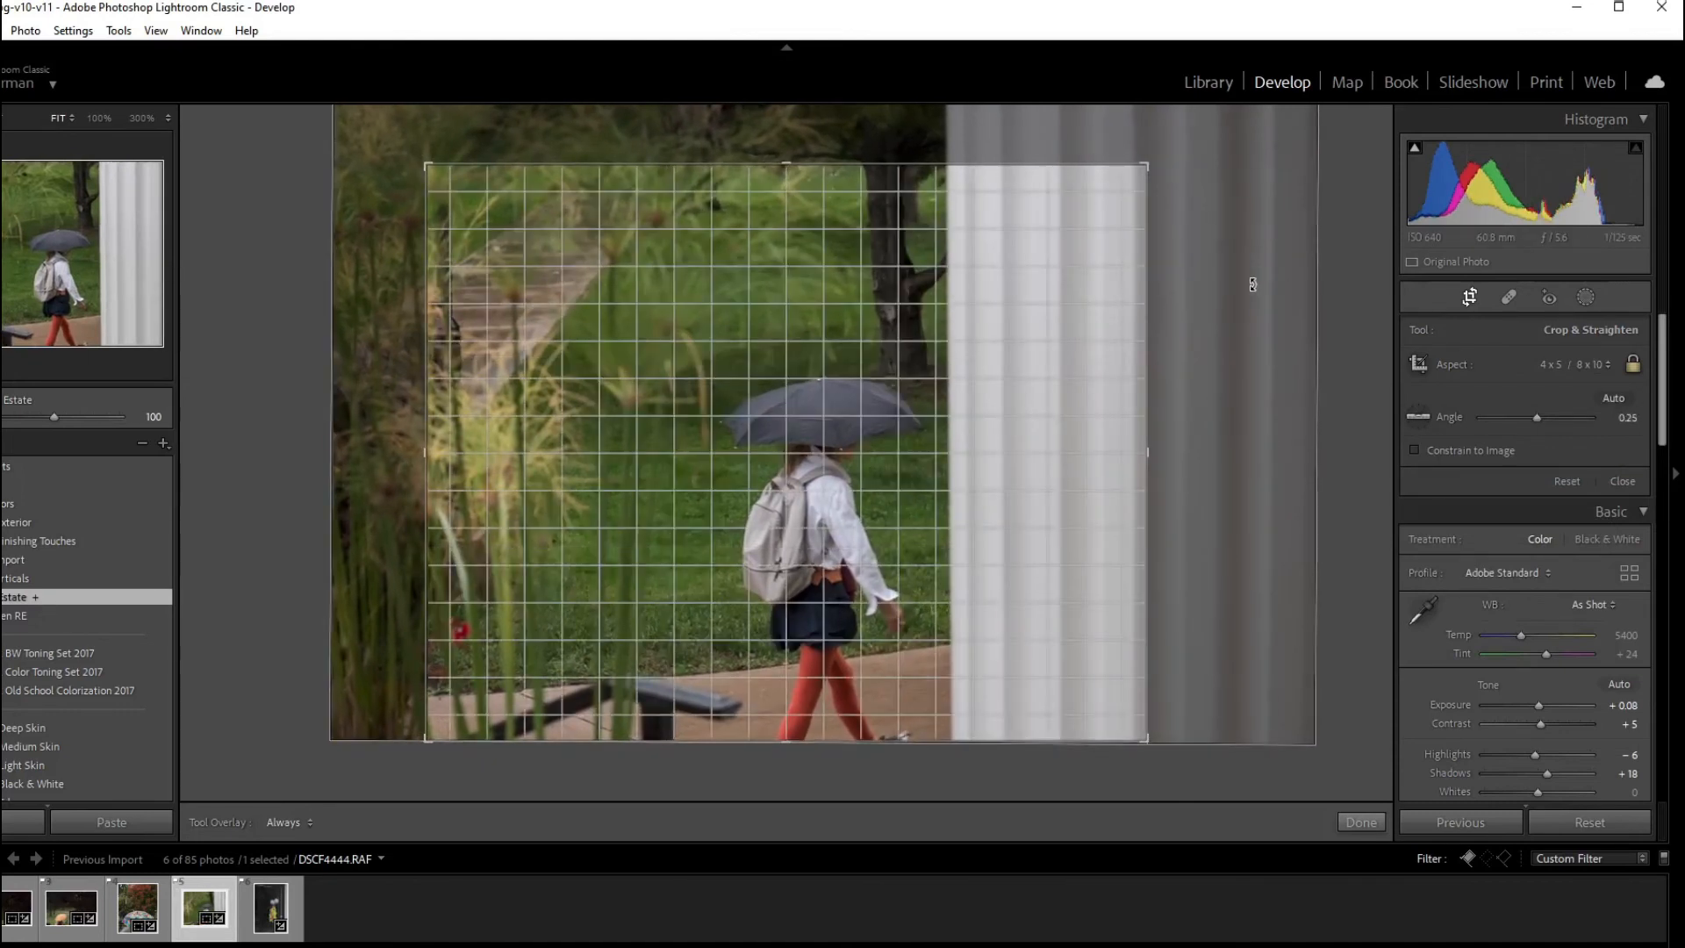
pyautogui.moveTo(1253, 284); pyautogui.dragTo(1254, 288)
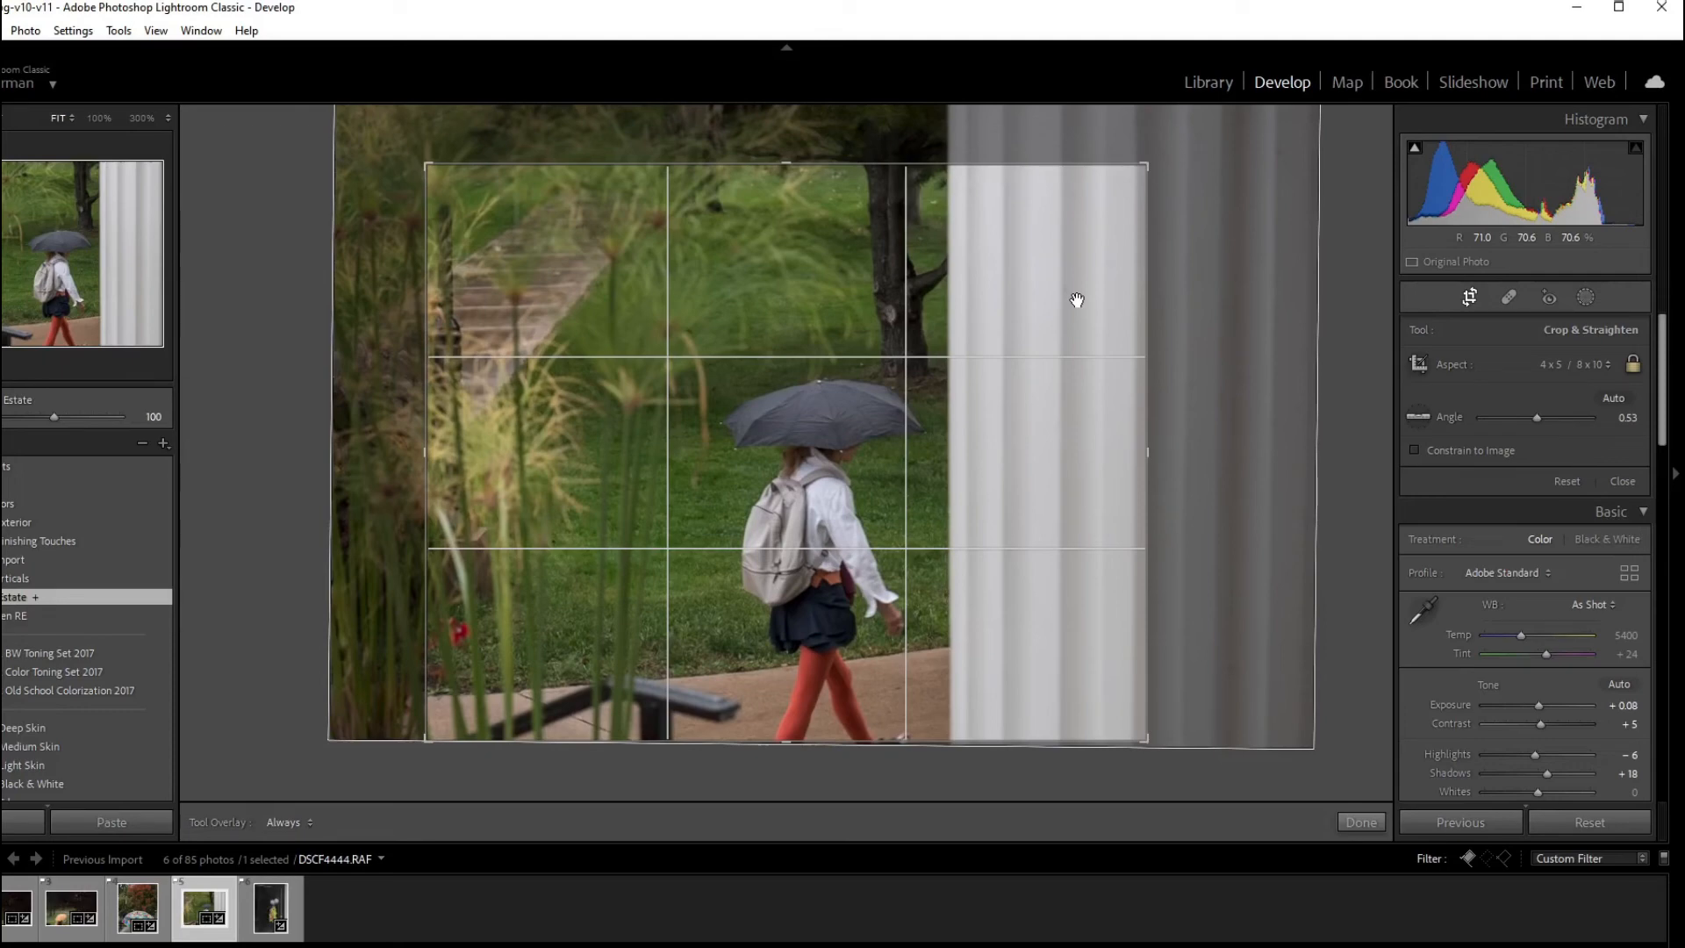
pyautogui.press('Return')
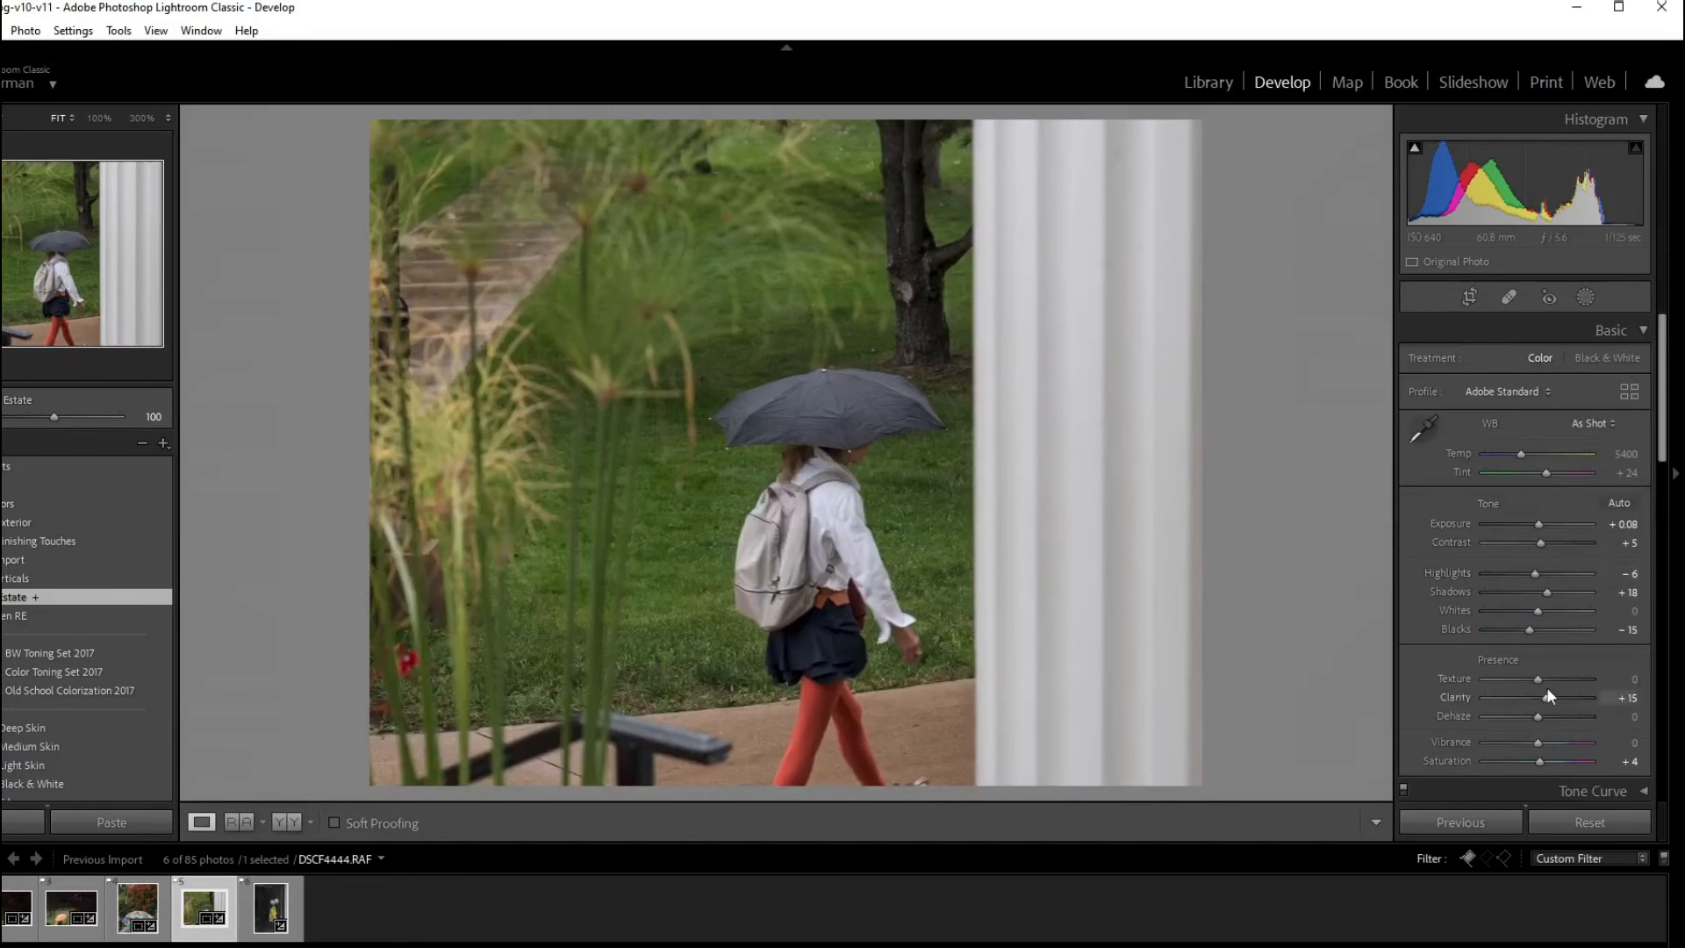
# Set DSCF4444's texture to +21, vibrance to +23 and exposure to +0.35, and shift the crop to include more of the column
pyautogui.moveTo(1544, 681); pyautogui.dragTo(1549, 681)
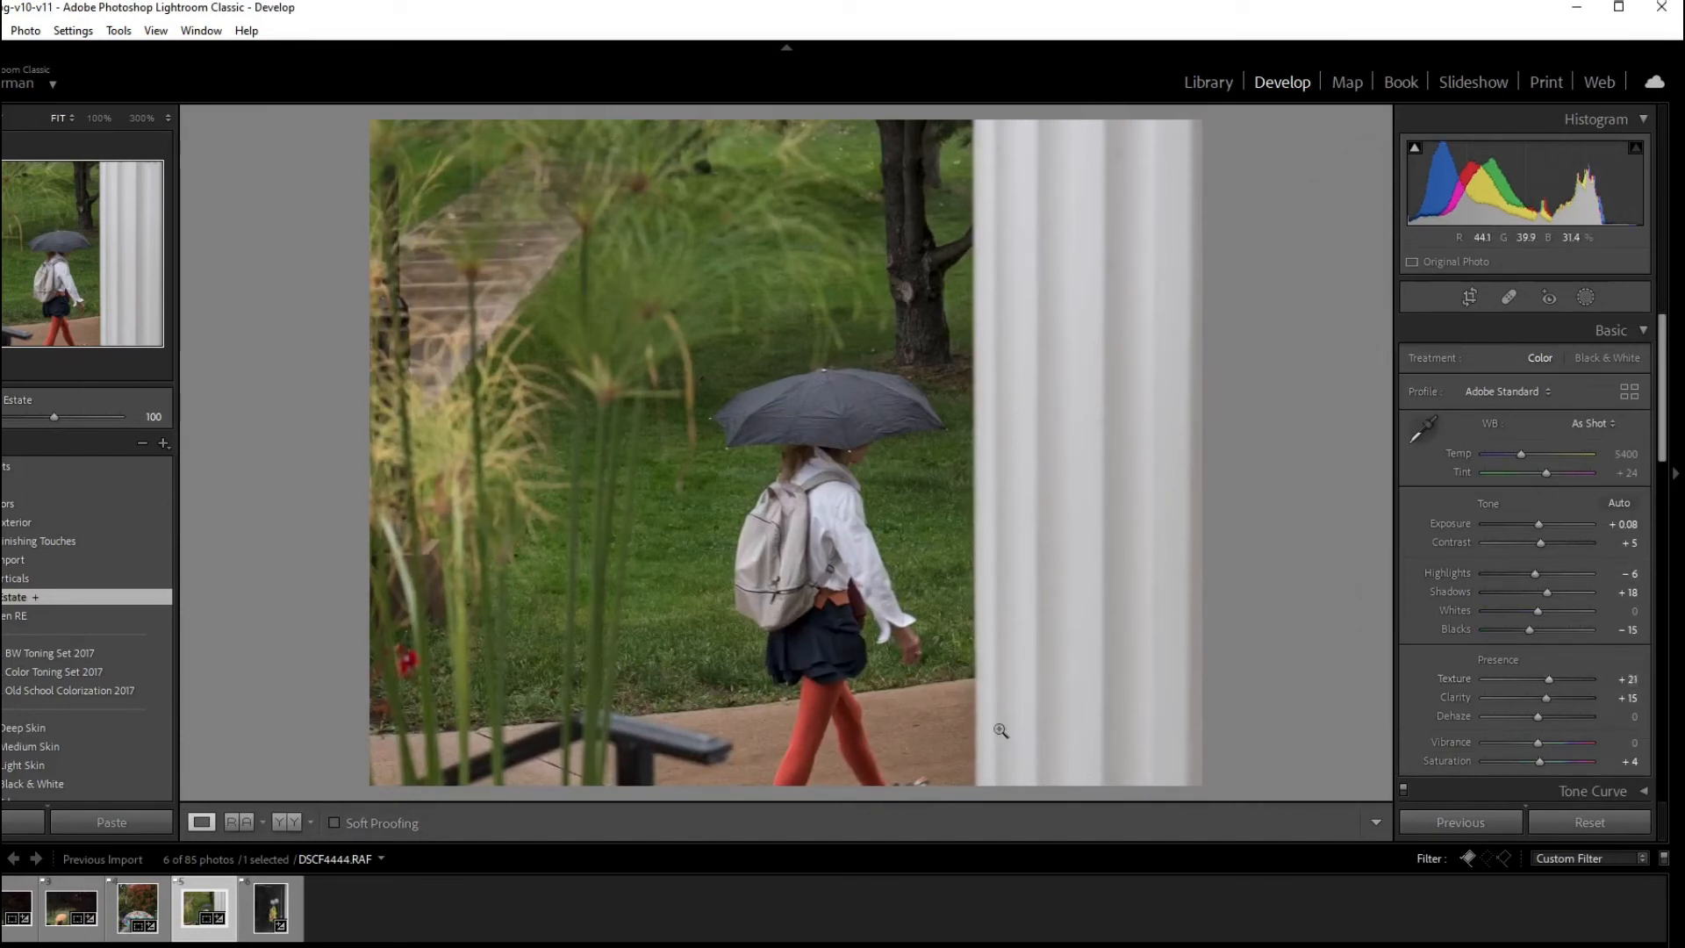
pyautogui.moveTo(1540, 743); pyautogui.dragTo(1553, 744)
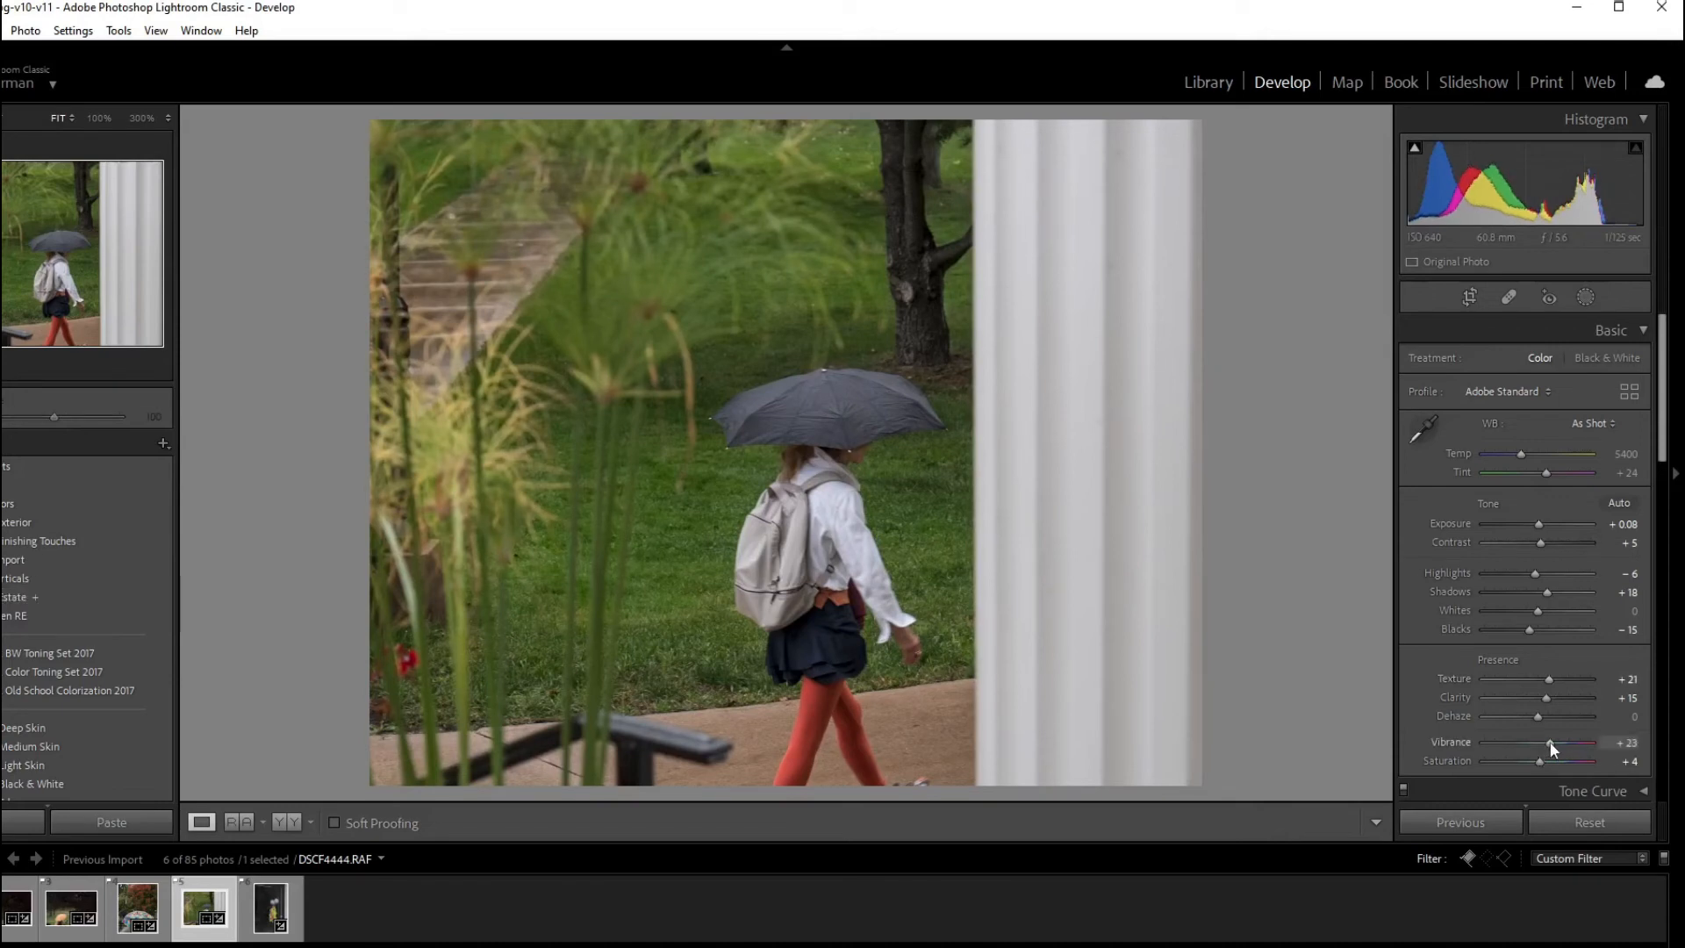
pyautogui.moveTo(1540, 524); pyautogui.dragTo(1541, 525)
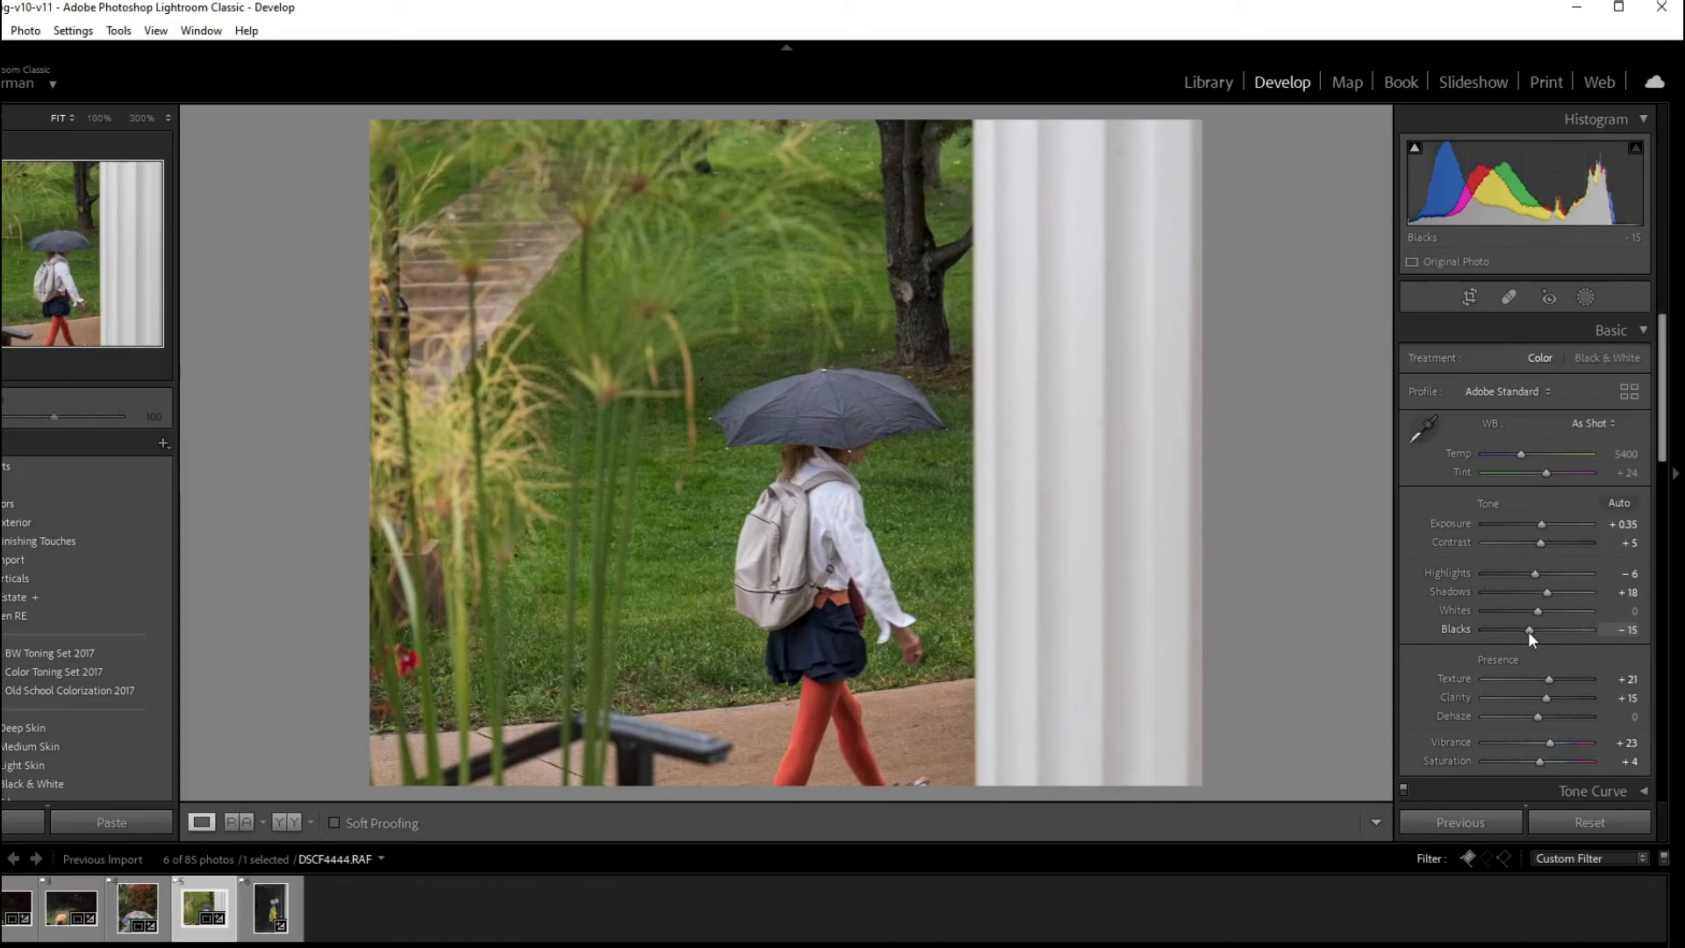
pyautogui.click(1469, 296)
pyautogui.press('Return')
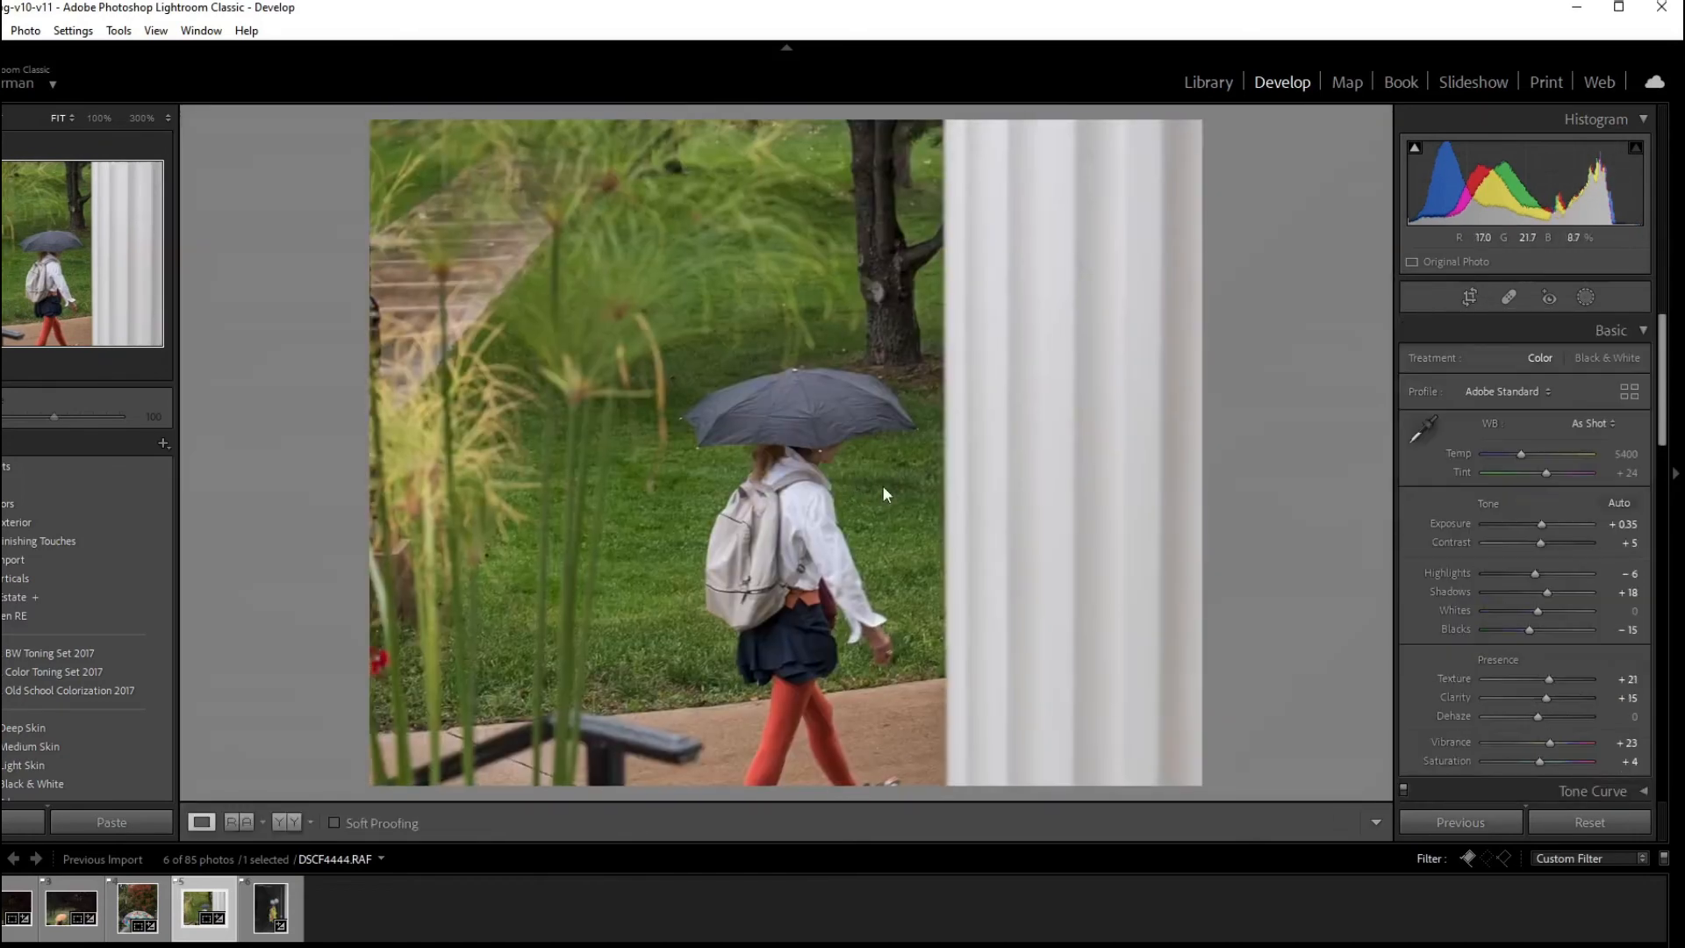
# Compare DSCF4444 in black and white and in color, keep the color treatment, and unflag the photo
pyautogui.click(1593, 356)
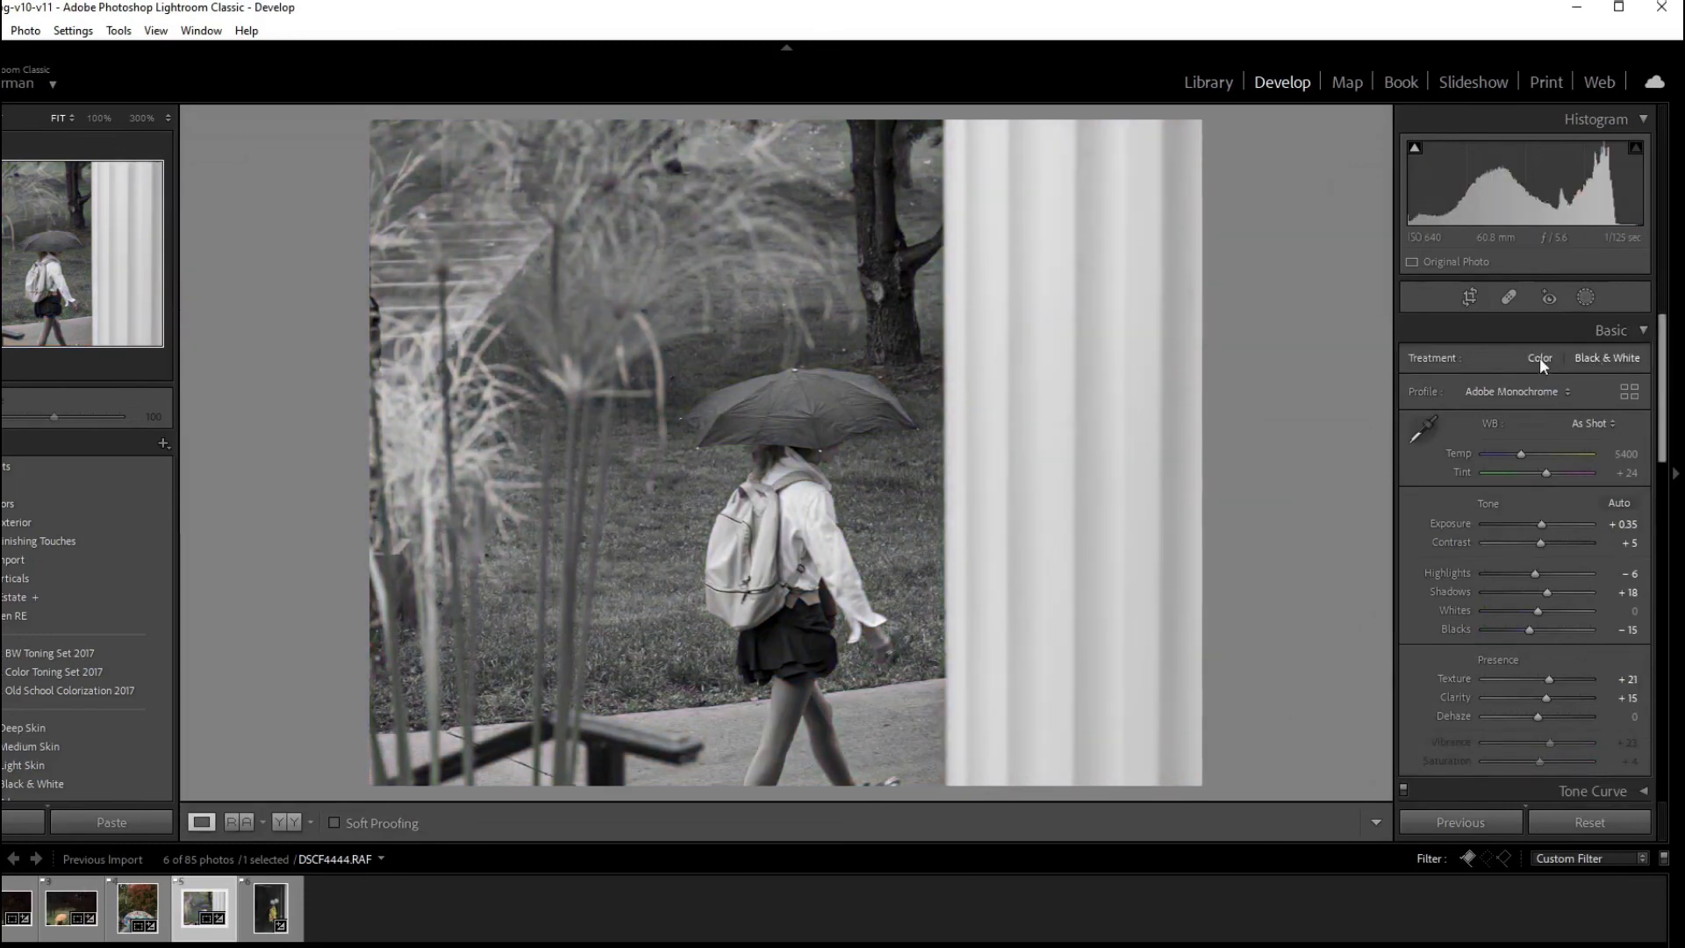
pyautogui.click(1540, 356)
pyautogui.click(1595, 357)
pyautogui.click(1543, 357)
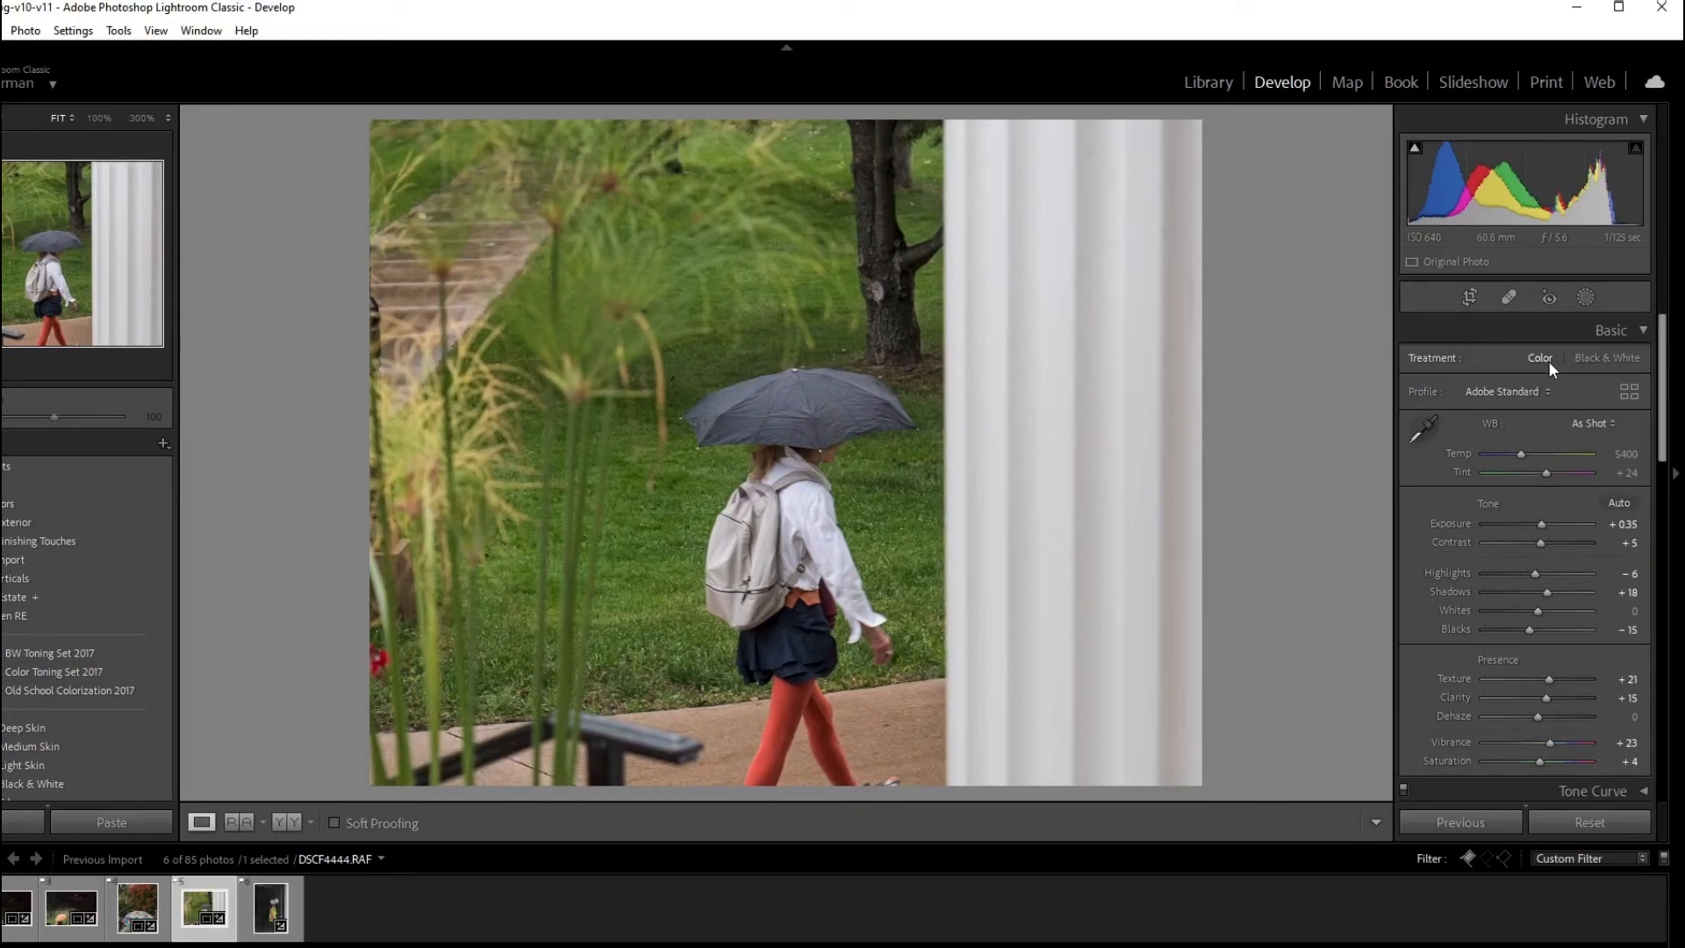
pyautogui.click(1624, 357)
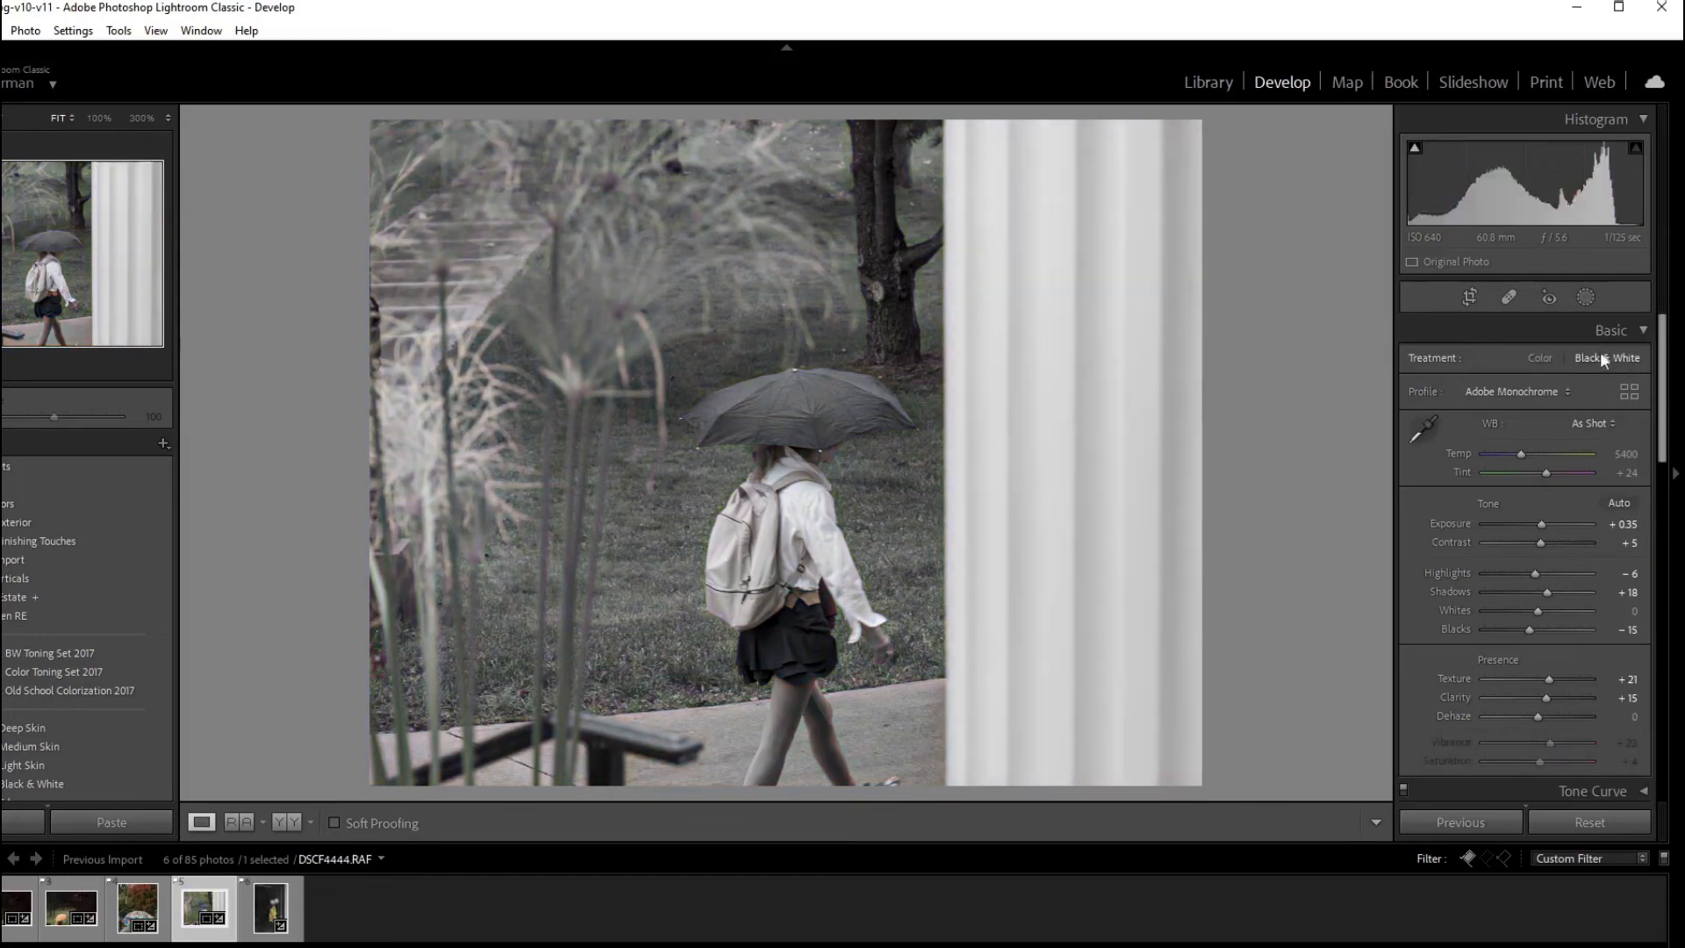
pyautogui.click(1543, 358)
pyautogui.press('u')
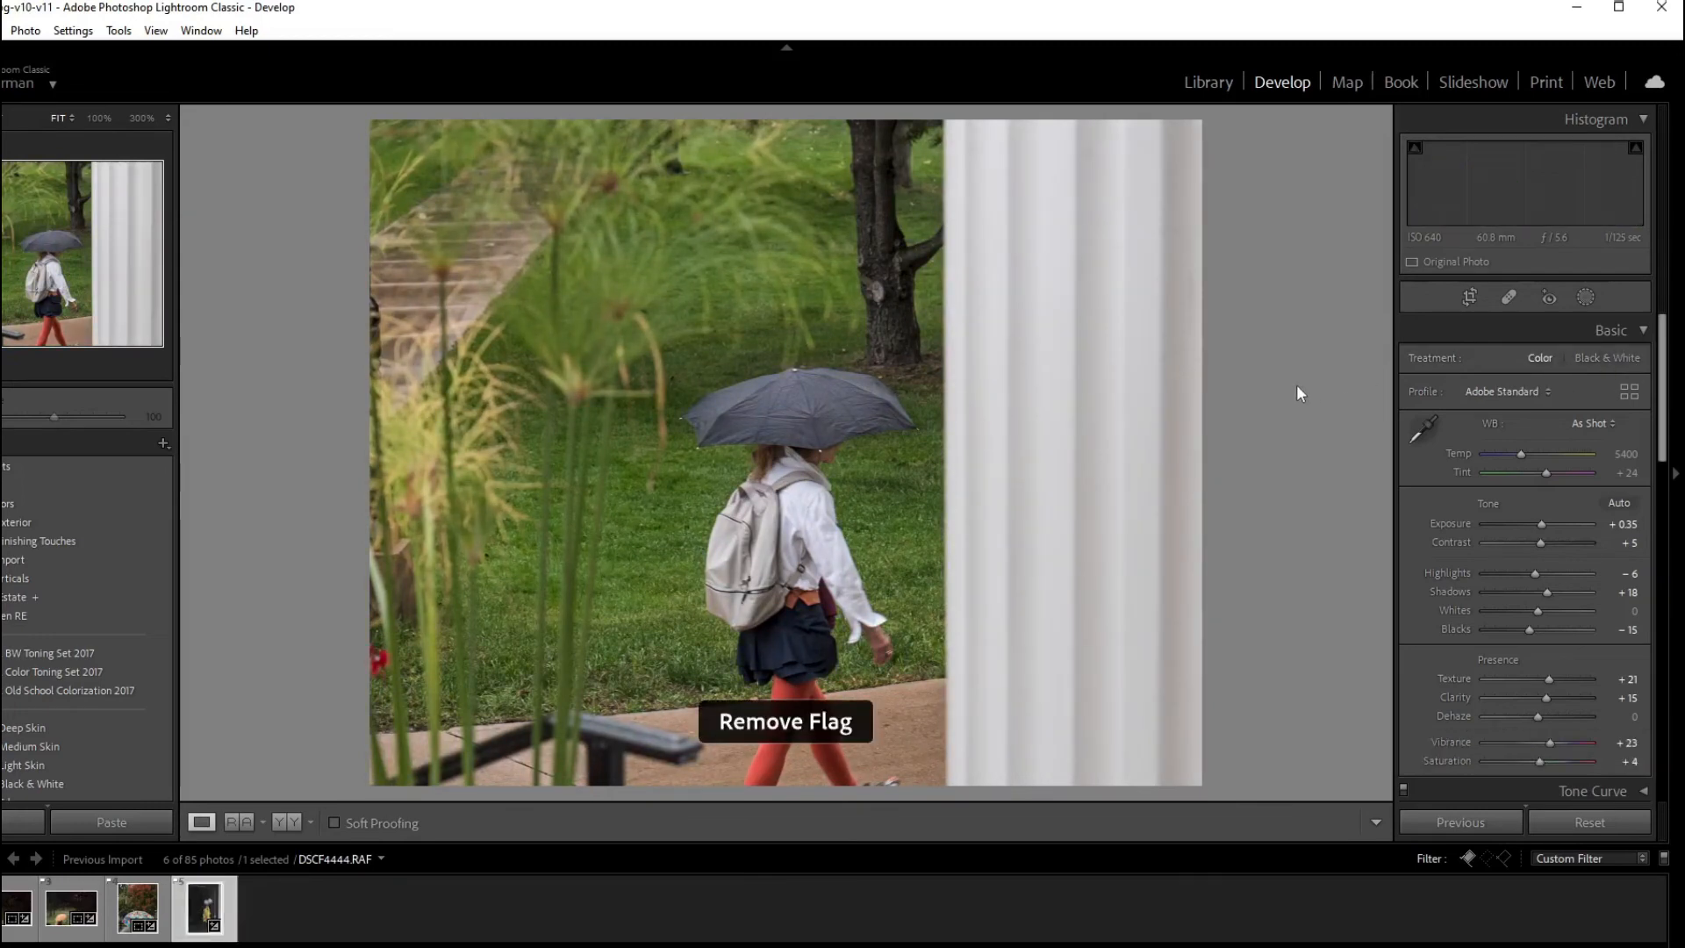
# Crop DSCF4462 in its original aspect around the hard hats and safety vest, rotating it to an angle of -0.69
pyautogui.click(1469, 298)
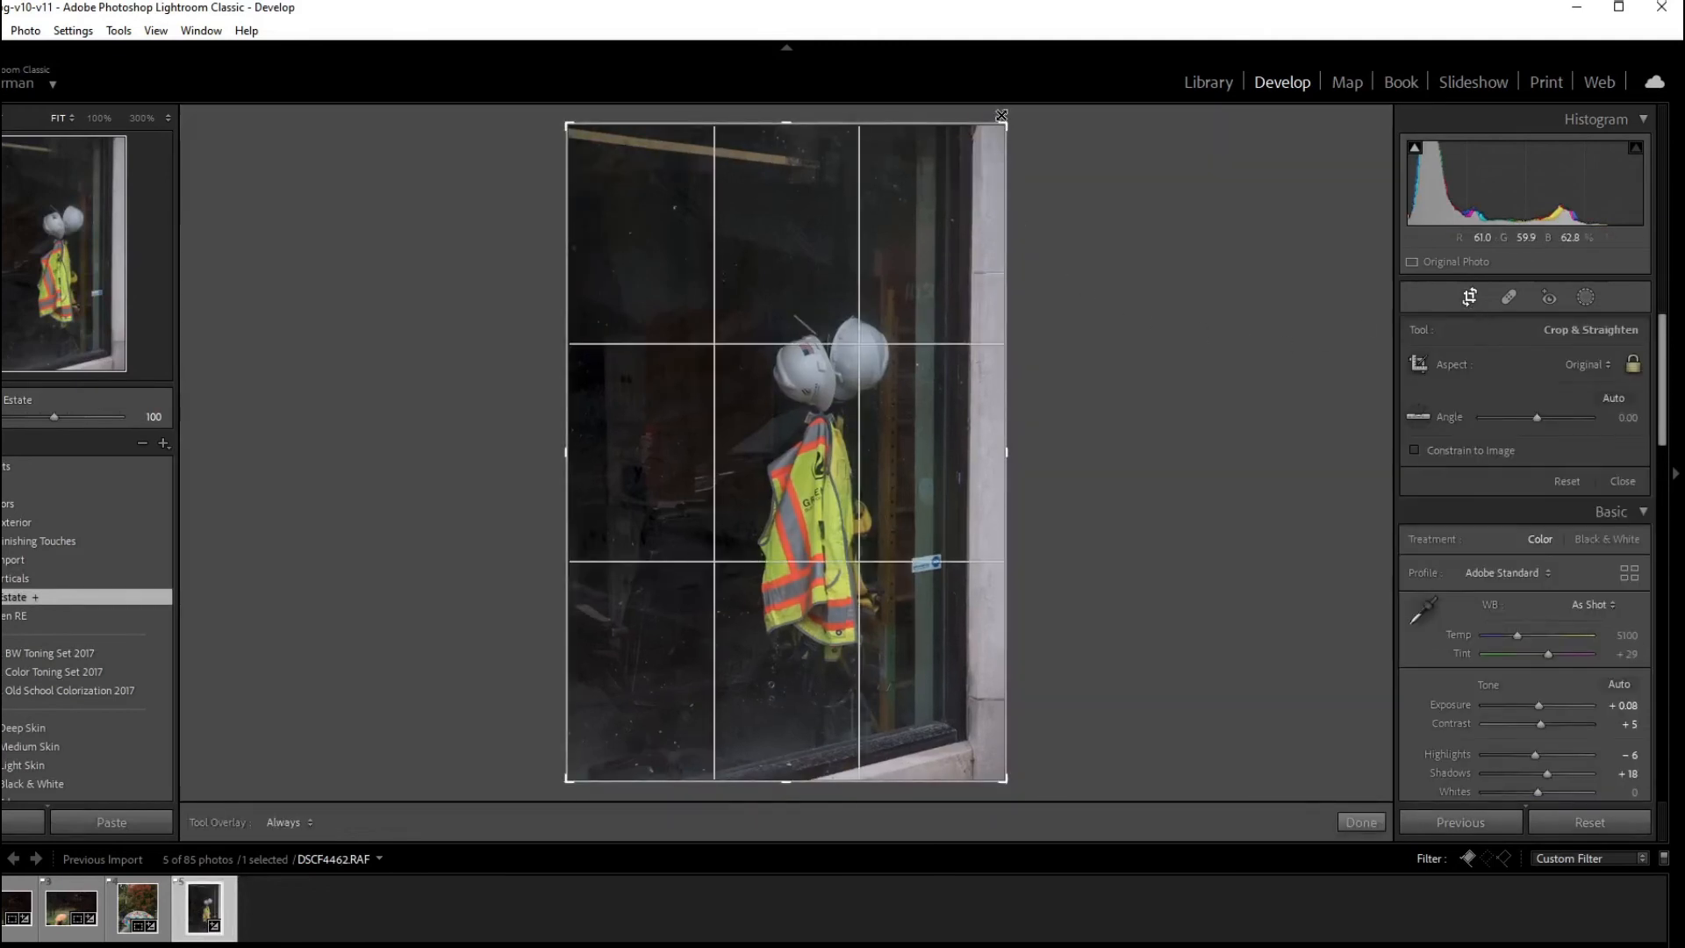
pyautogui.moveTo(1005, 125); pyautogui.dragTo(980, 178)
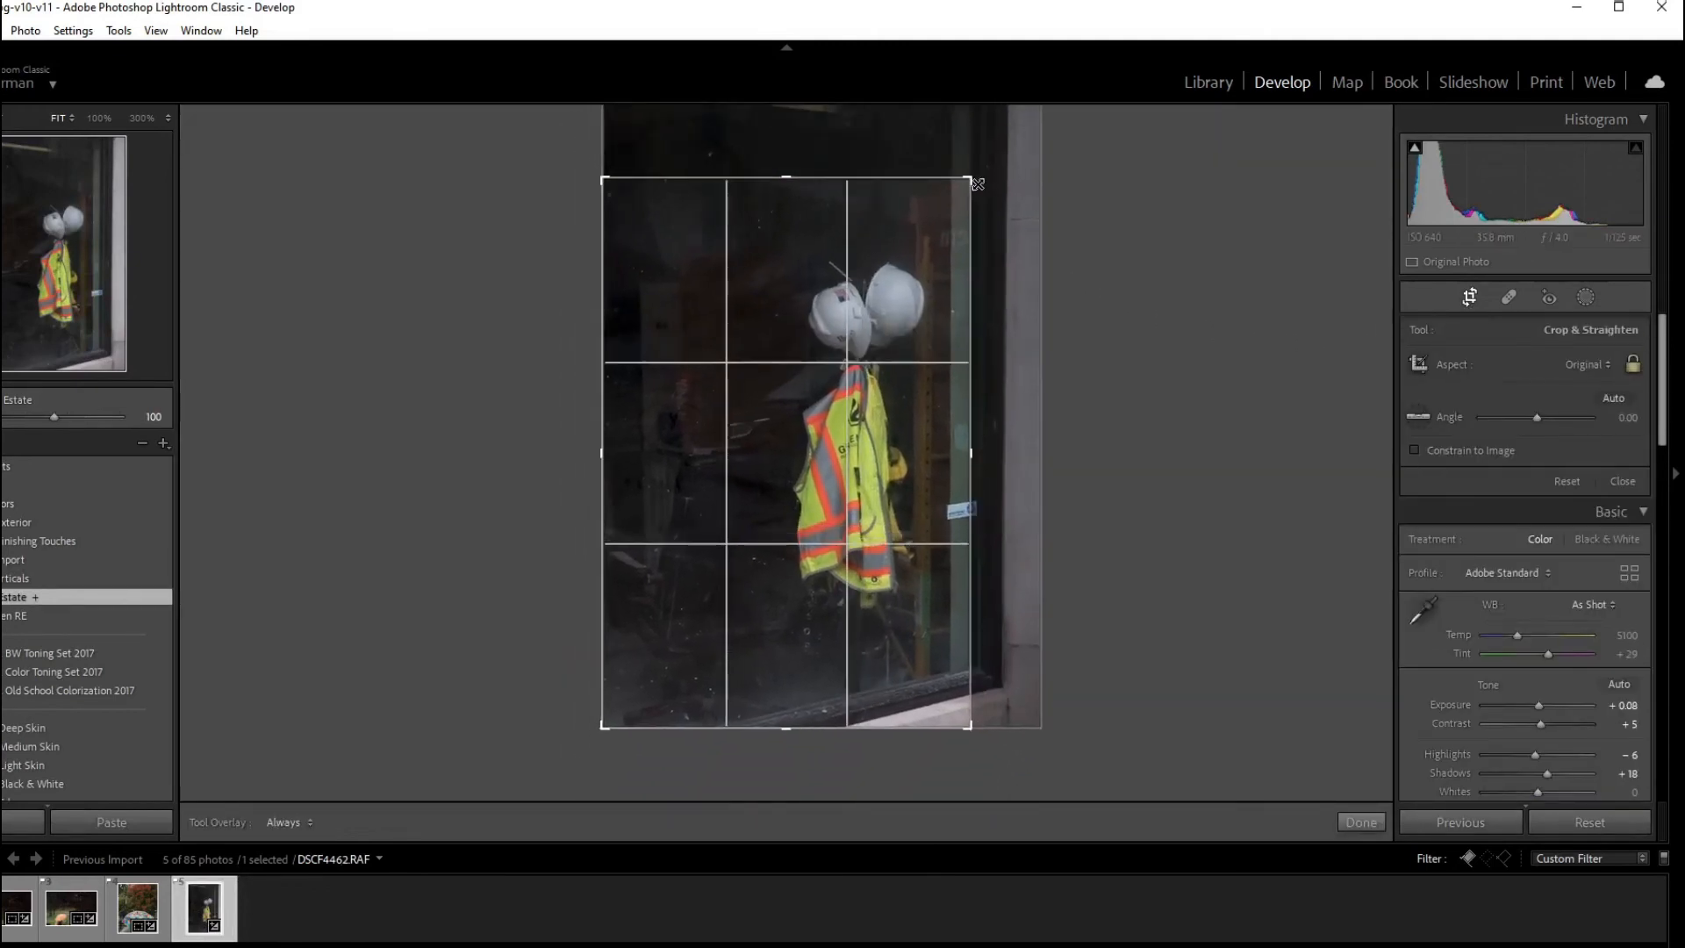
pyautogui.moveTo(912, 236); pyautogui.dragTo(860, 273)
pyautogui.moveTo(566, 312); pyautogui.dragTo(564, 322)
pyautogui.press('Return')
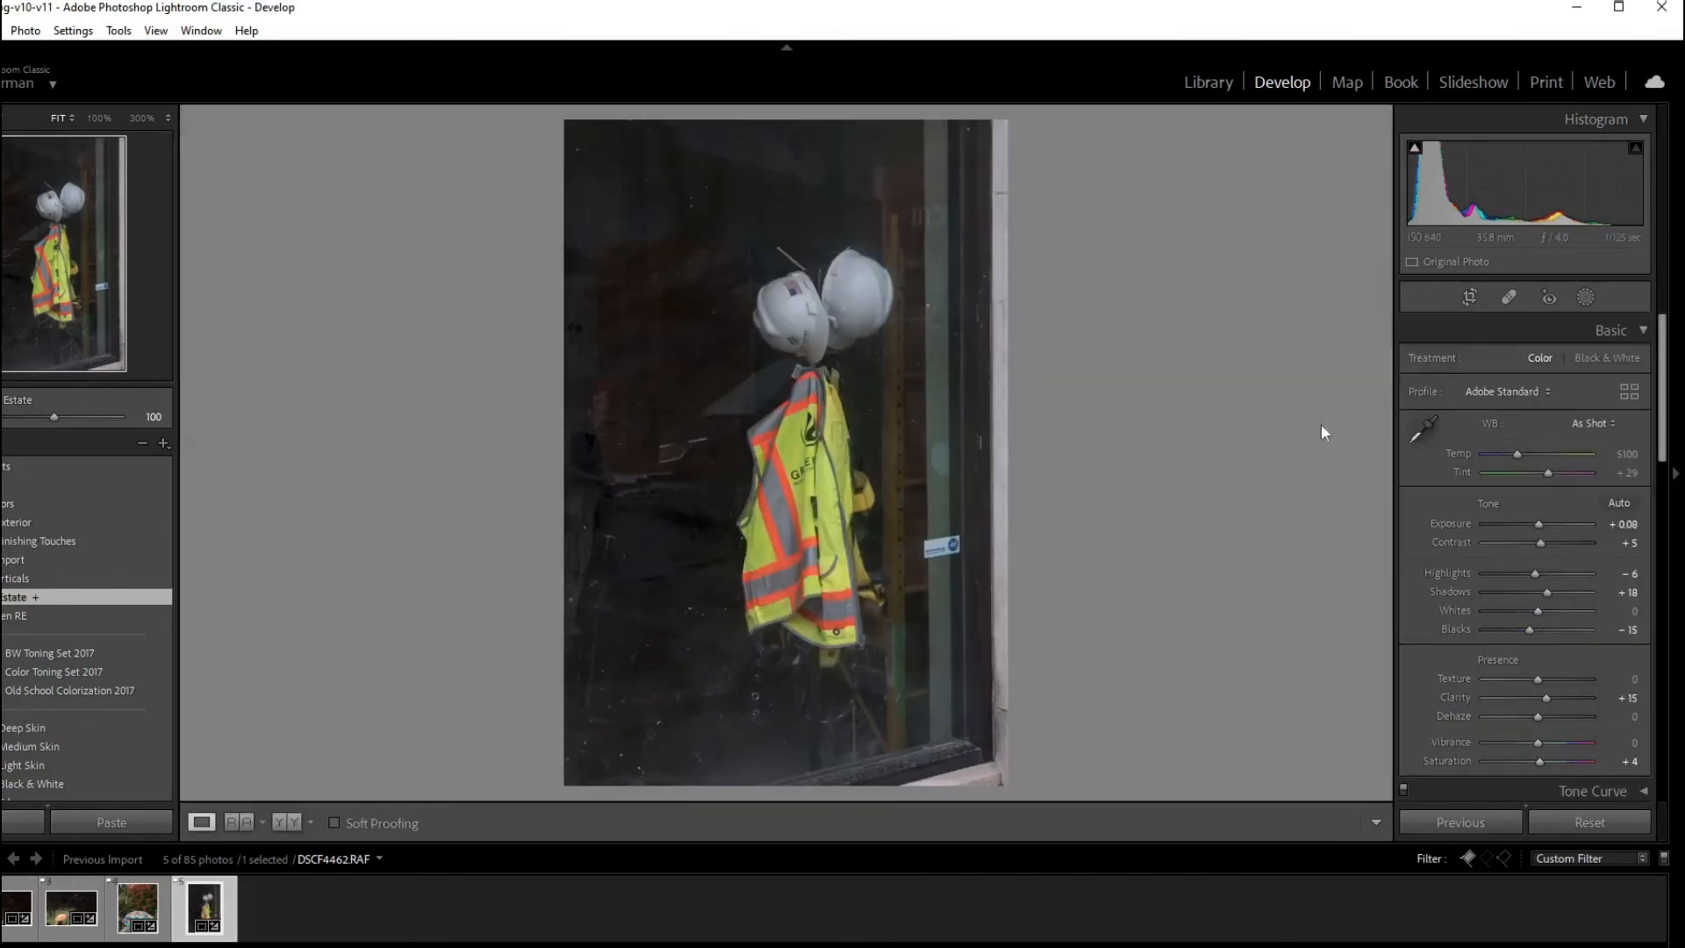
# Reposition DSCF4462's crop to leave out the pale wall beside and below the window frame
pyautogui.click(1470, 299)
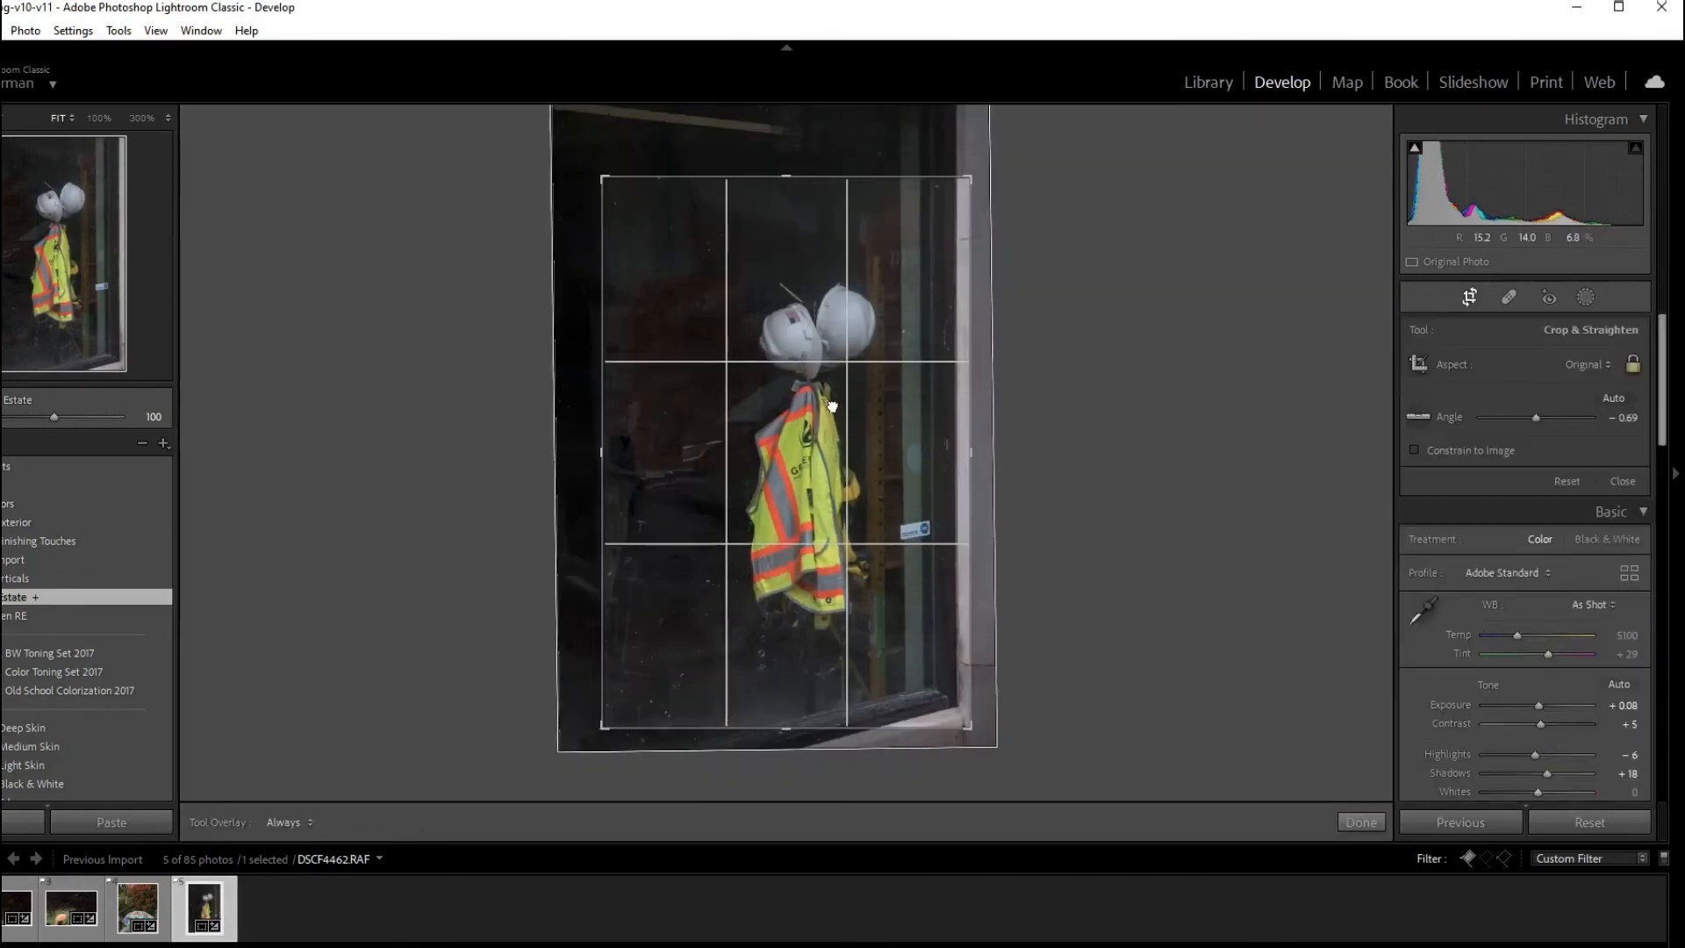
pyautogui.moveTo(836, 407); pyautogui.dragTo(840, 417)
pyautogui.press('Return')
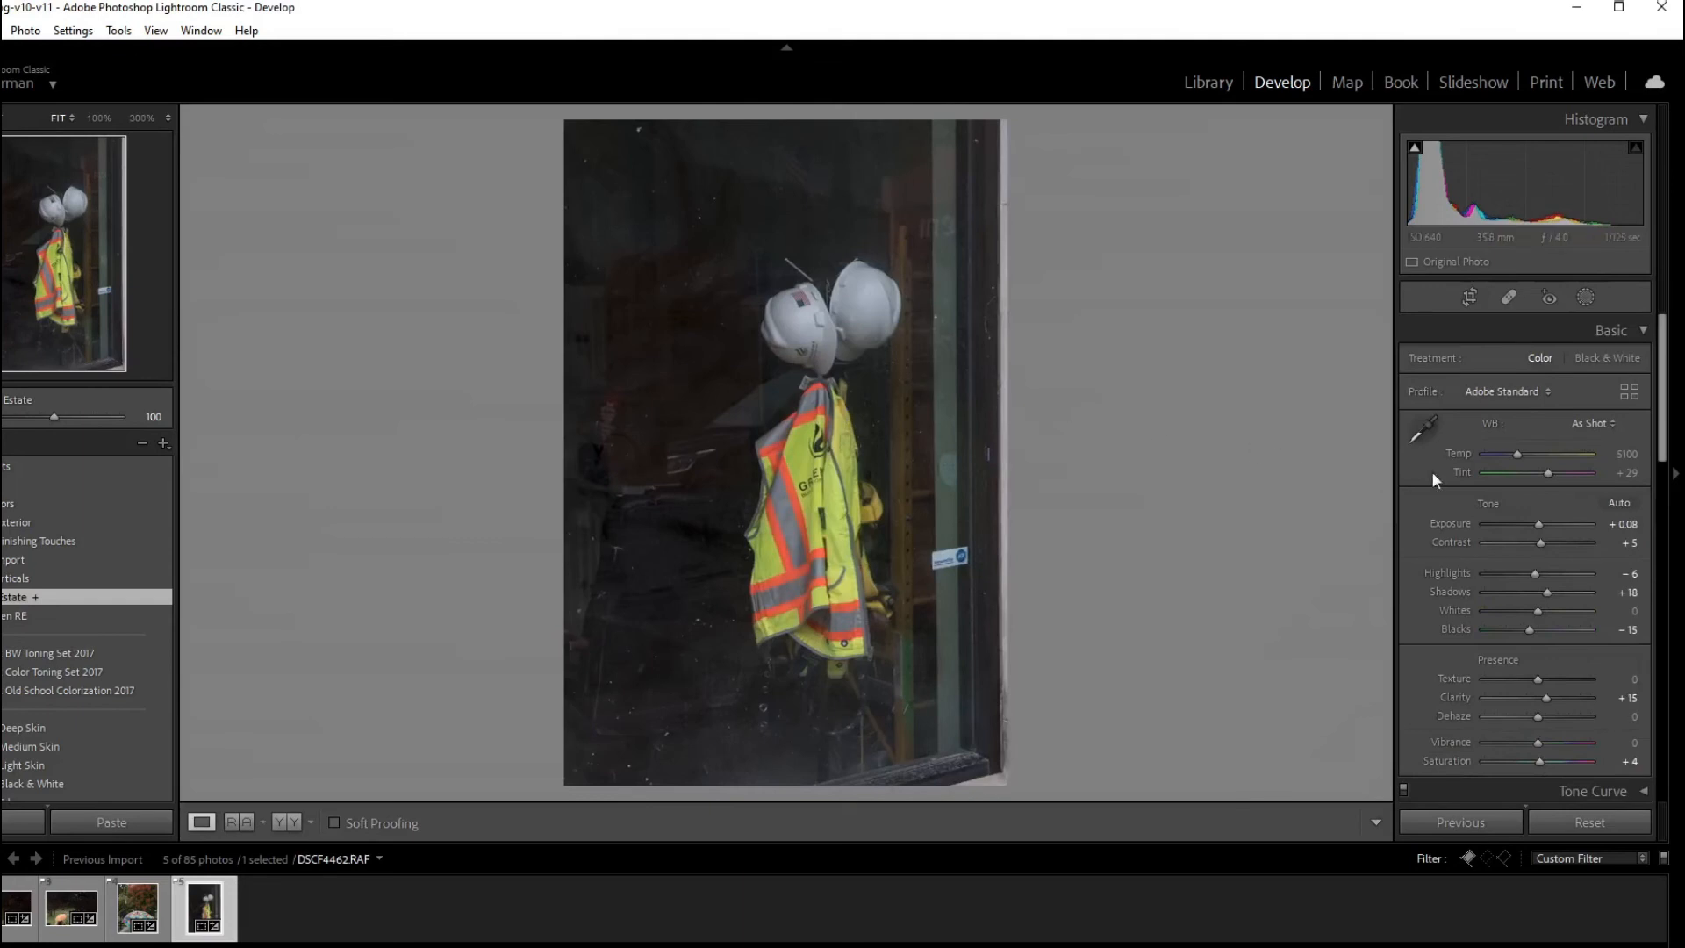
pyautogui.click(1469, 296)
pyautogui.moveTo(892, 443); pyautogui.dragTo(906, 455)
pyautogui.press('Return')
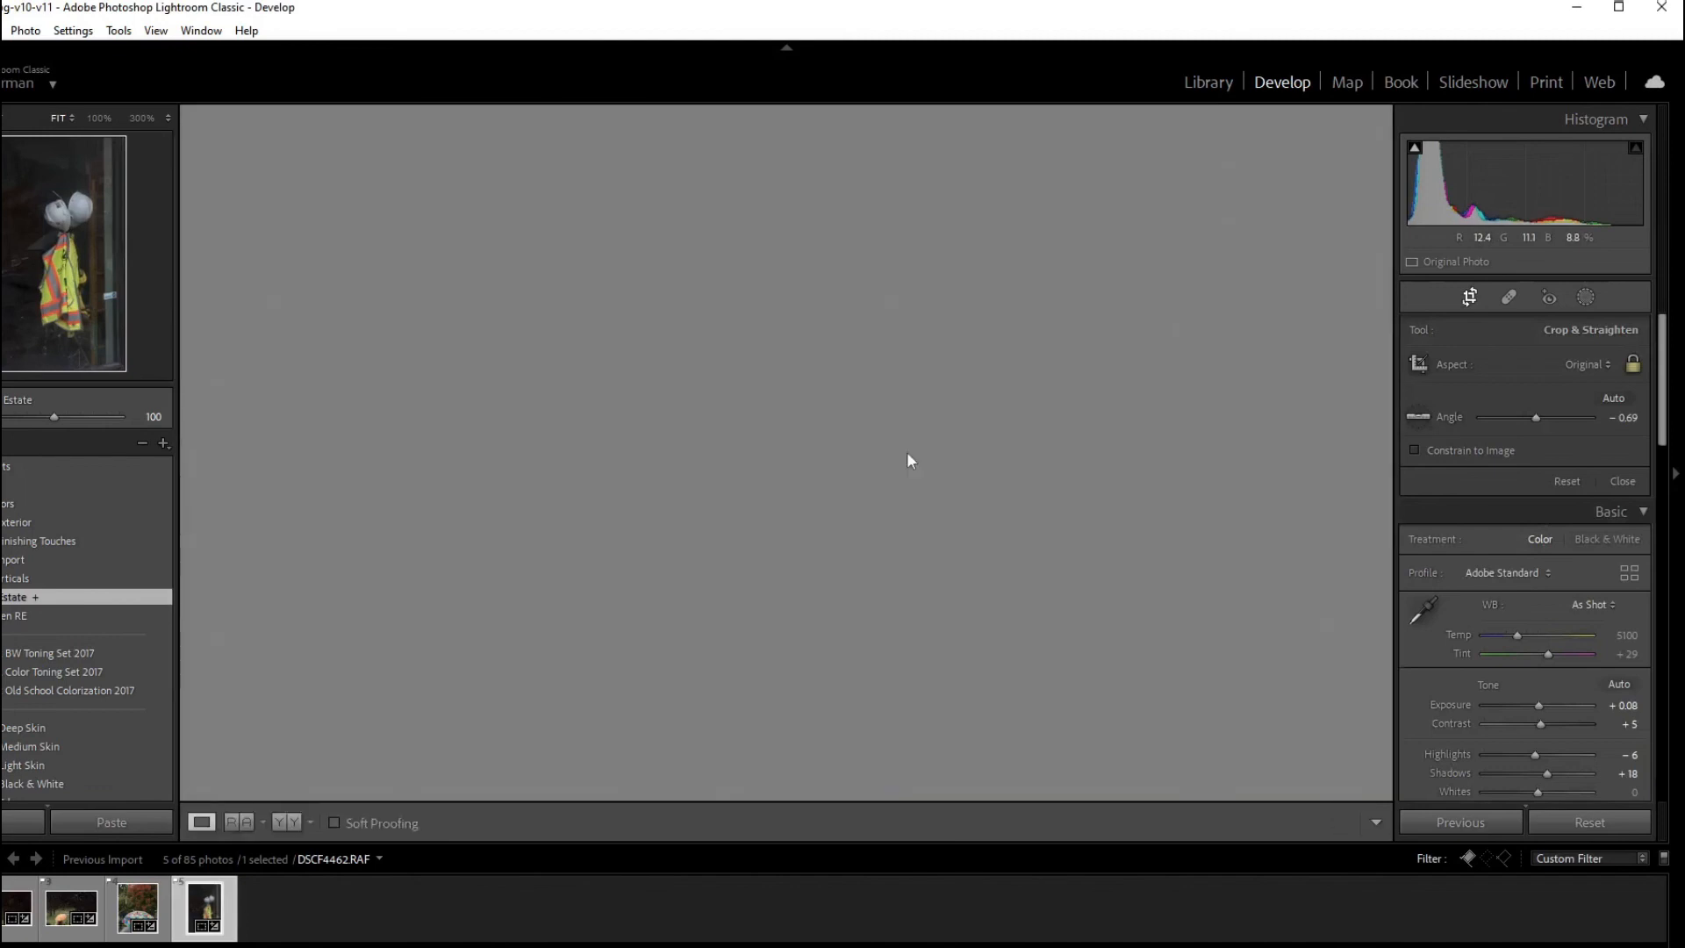
# Set DSCF4462's texture to +19, saturation to +18, whites to +30 and shadows to -81
pyautogui.click(1548, 680)
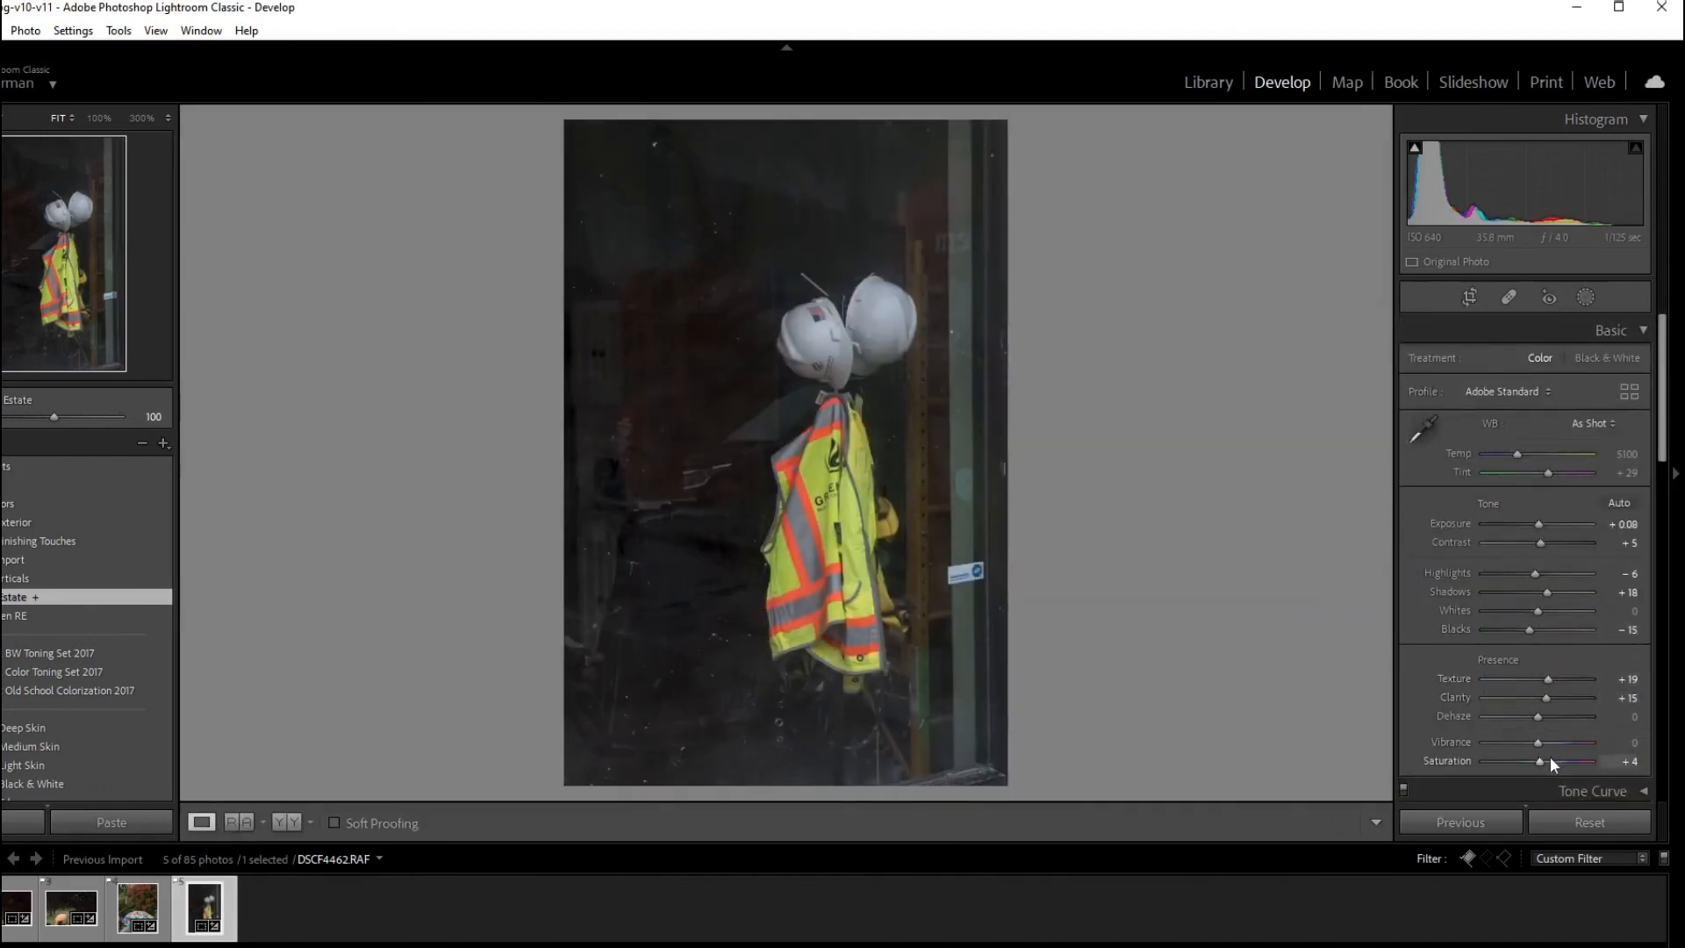
pyautogui.click(1550, 760)
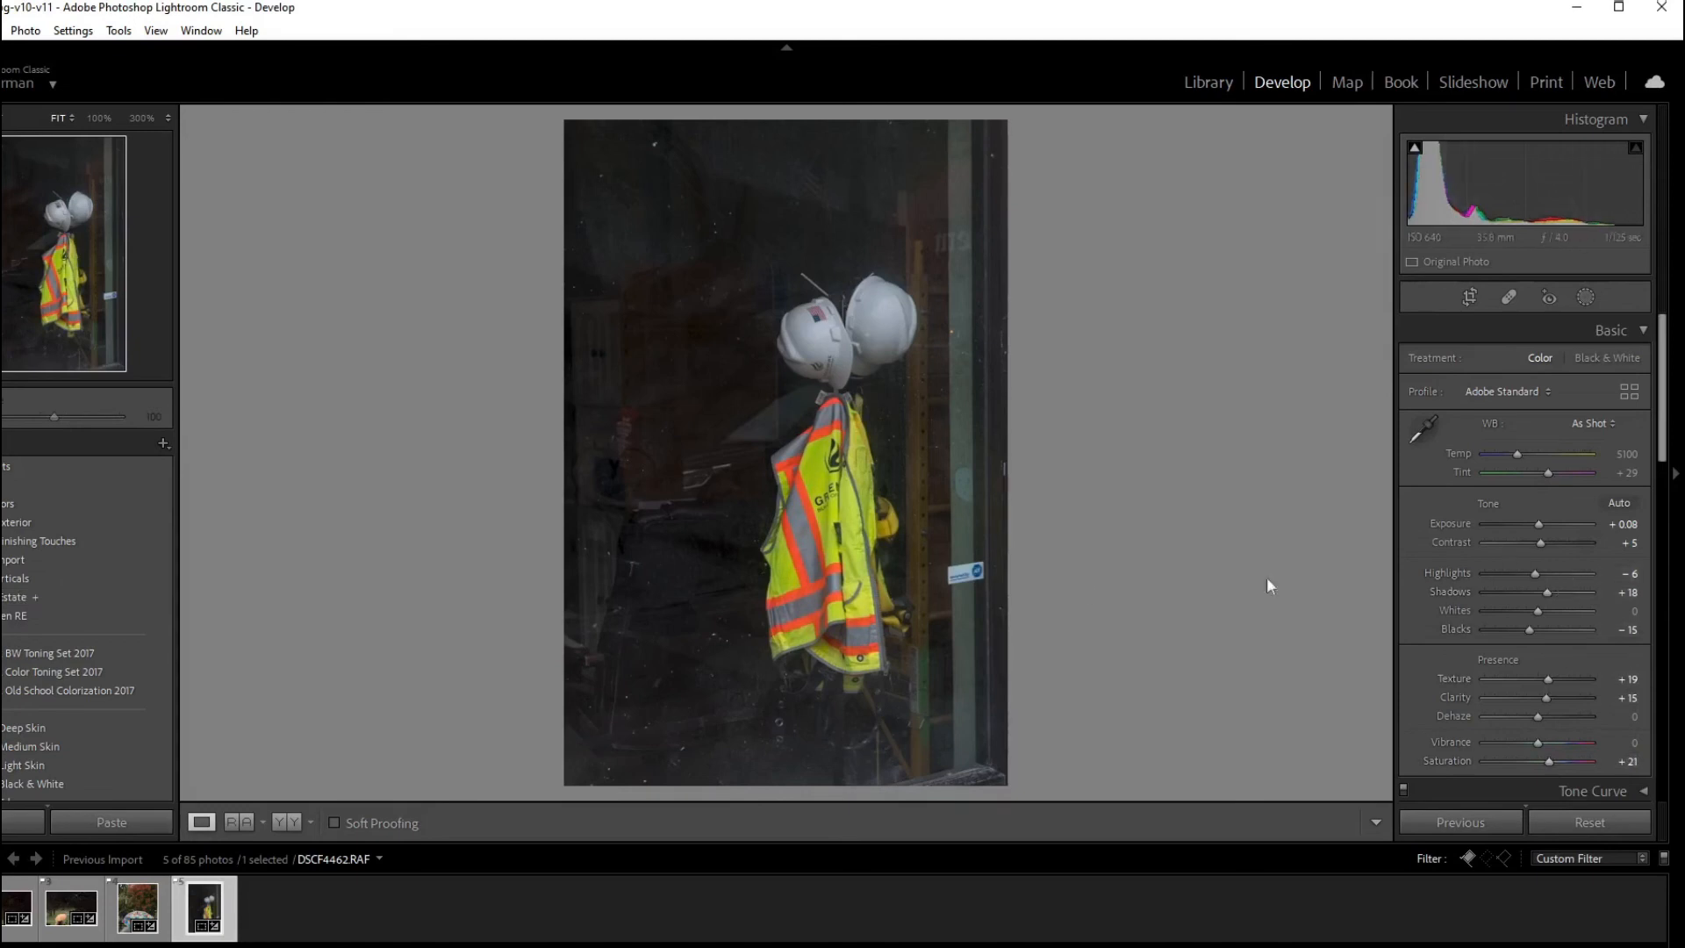
pyautogui.moveTo(1548, 613)
pyautogui.mouseDown()
pyautogui.moveTo(1572, 612)
pyautogui.moveTo(1557, 610)
pyautogui.mouseUp()
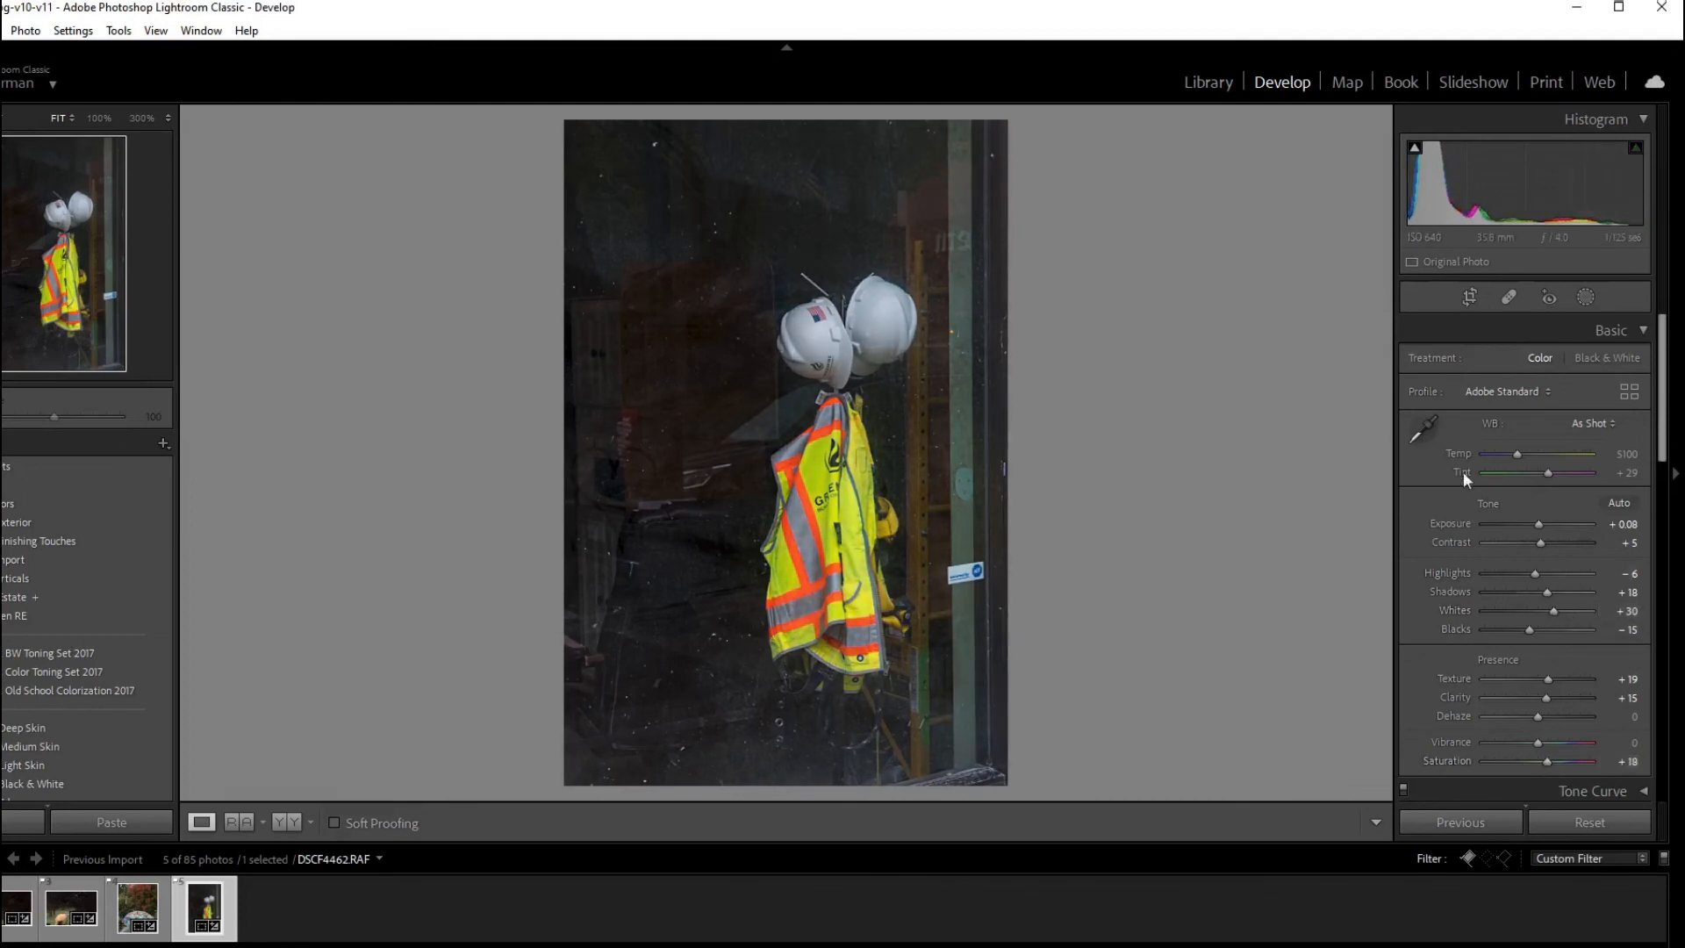
pyautogui.moveTo(1504, 595); pyautogui.dragTo(1503, 594)
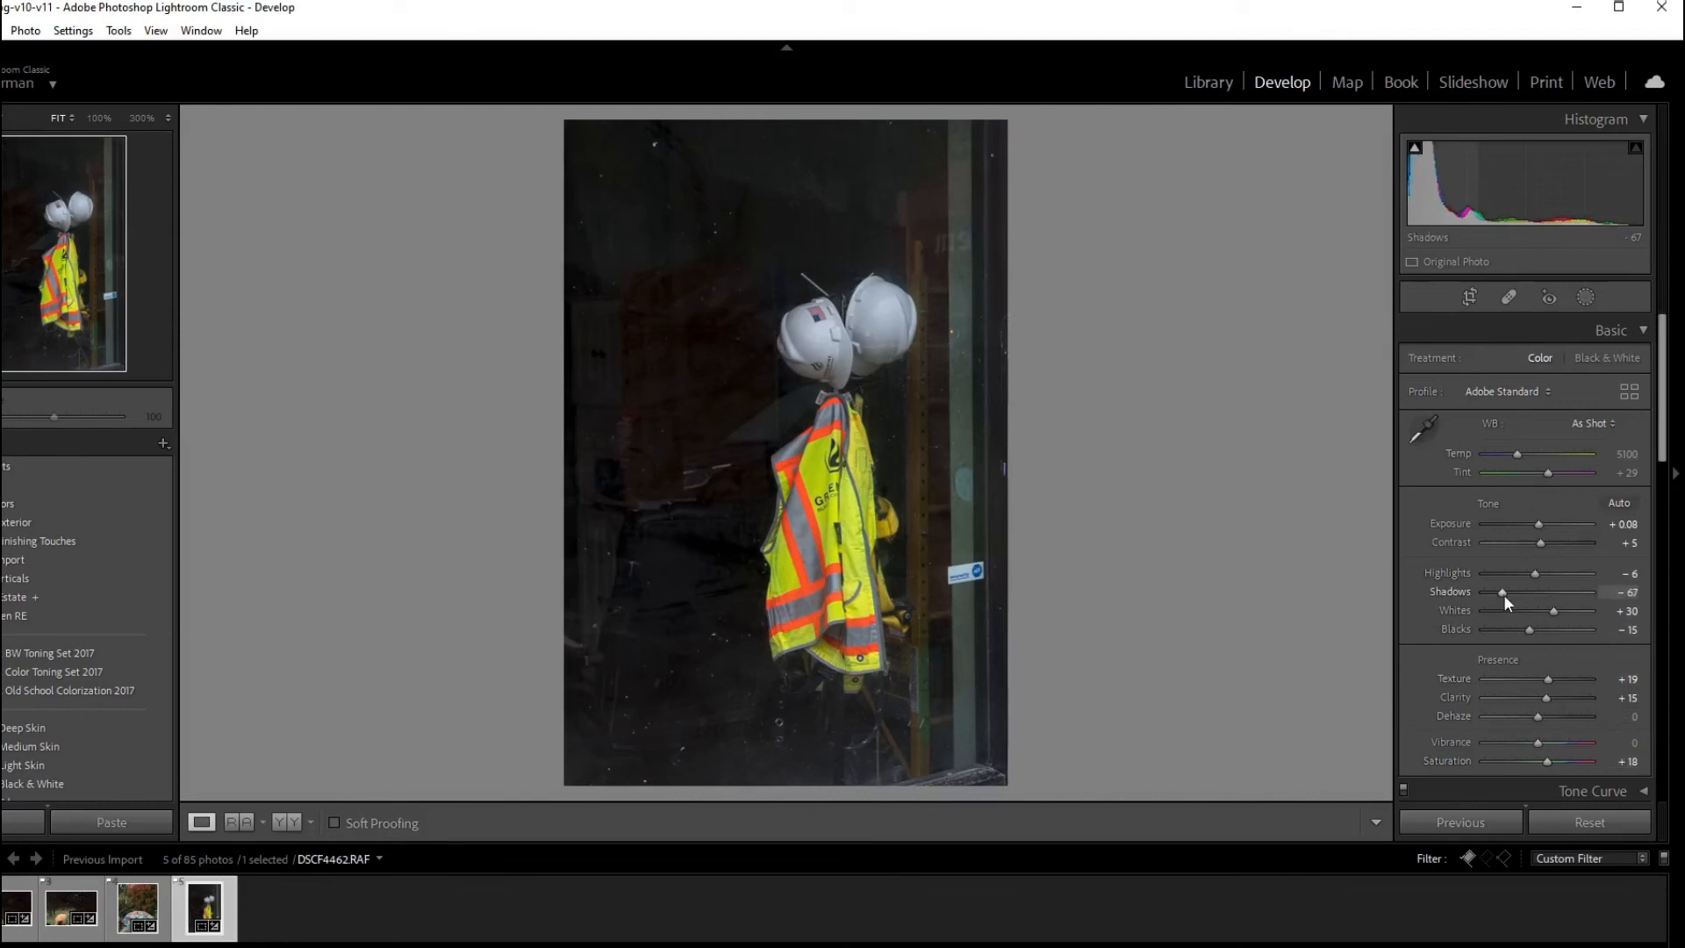
pyautogui.click(1496, 596)
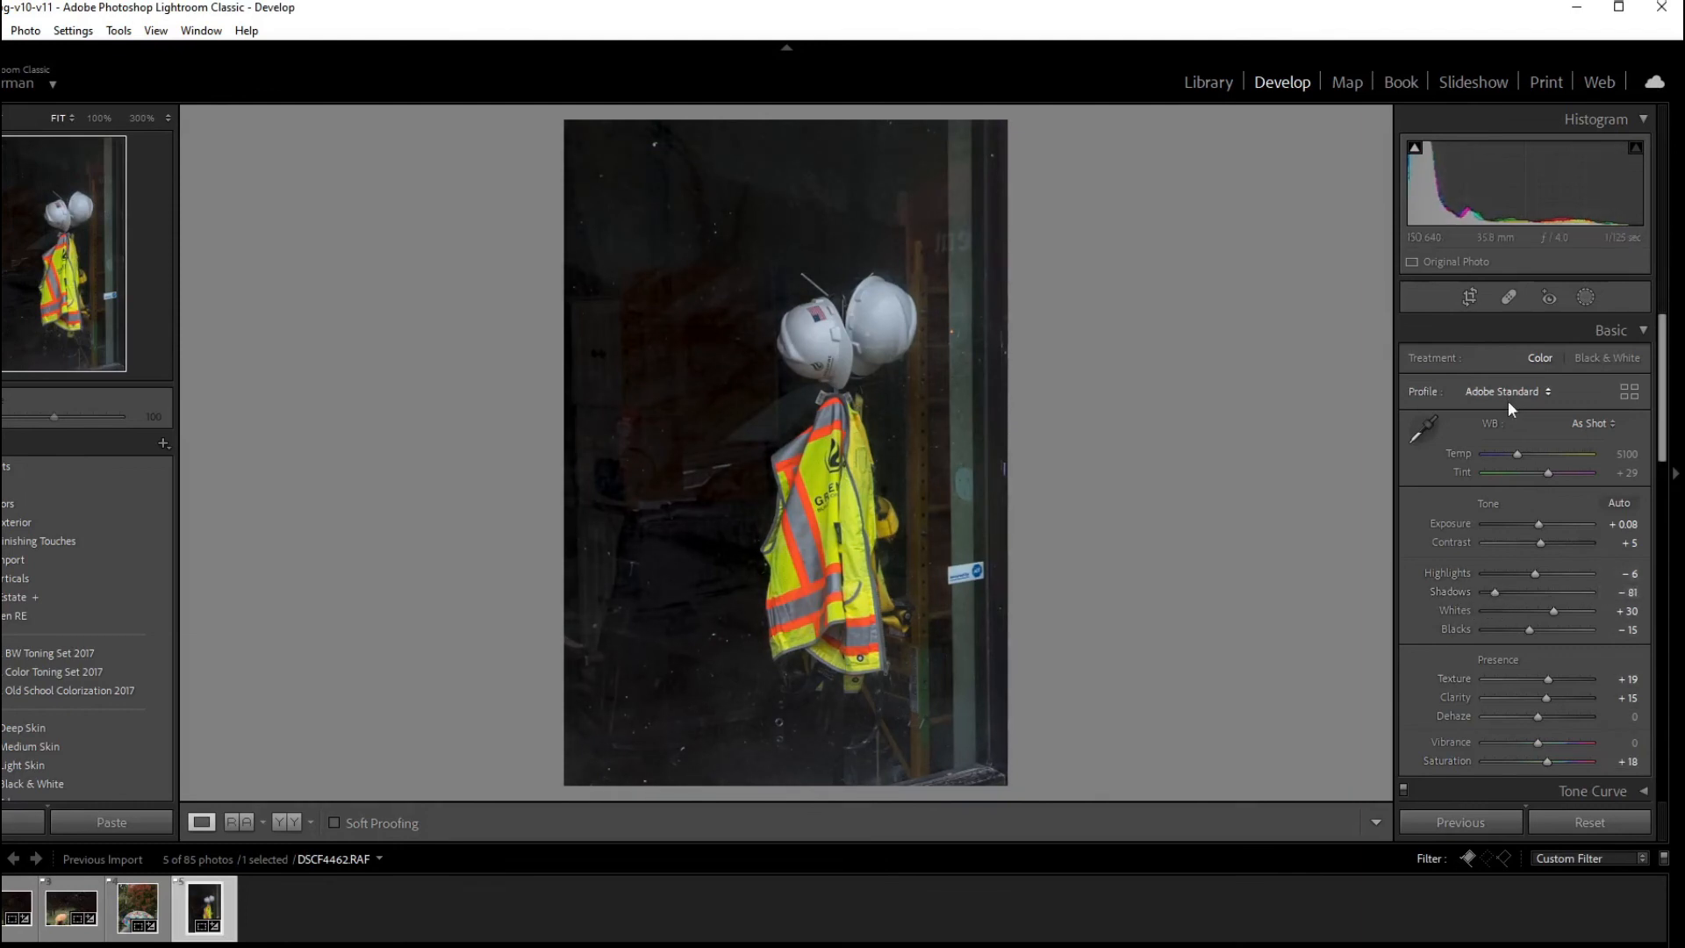
# Tighten DSCF4462's crop around the hard hats and vest, and set the blacks to -11
pyautogui.click(1468, 297)
pyautogui.moveTo(566, 122); pyautogui.dragTo(615, 202)
pyautogui.press('Return')
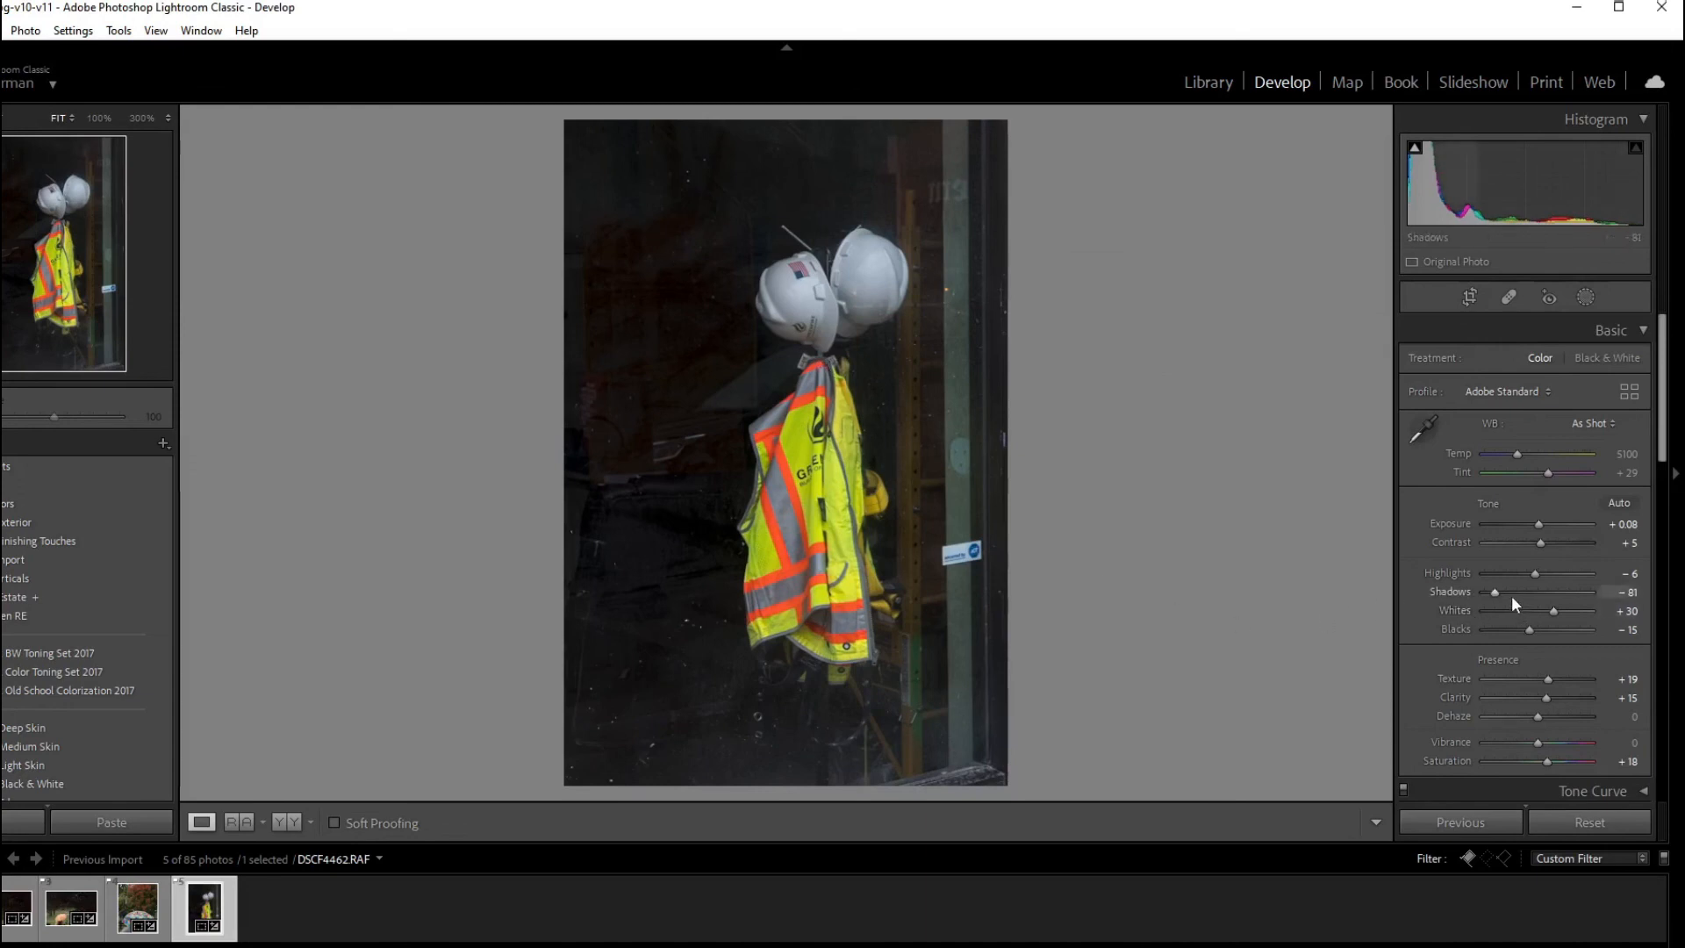
pyautogui.click(1534, 629)
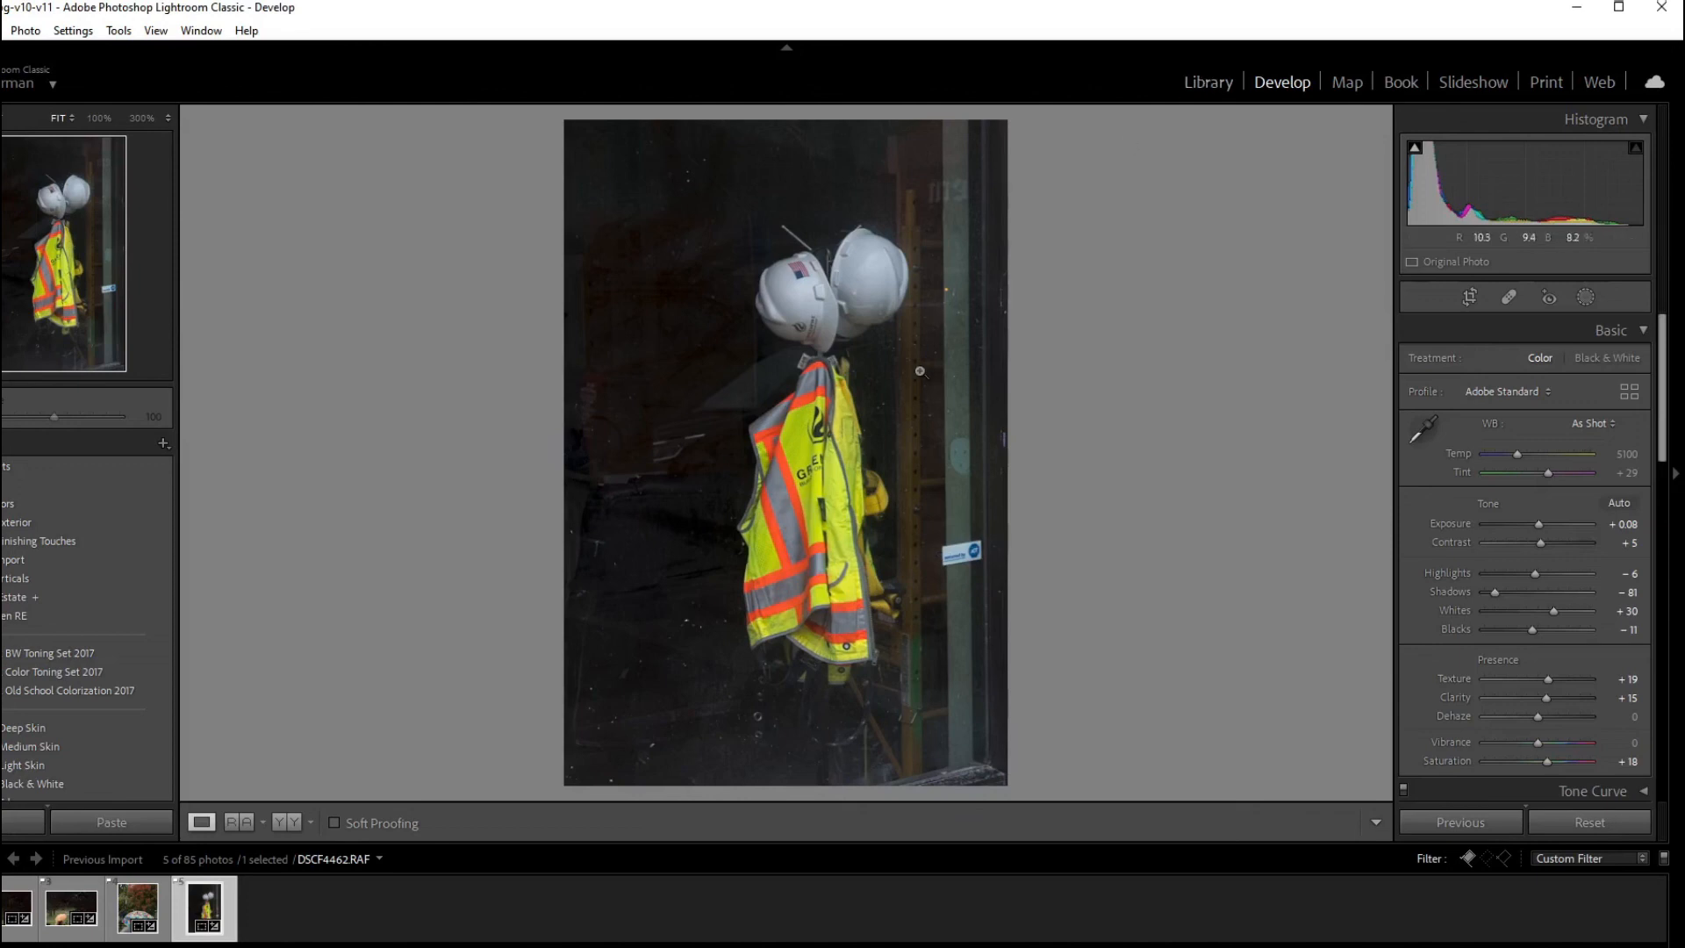
# Review the edited picks DSCF4432, DSCF4427, DSCF4423 and DSCF4416 one after another at full view
pyautogui.press('Left')
pyautogui.press('Left')
pyautogui.press('Left')
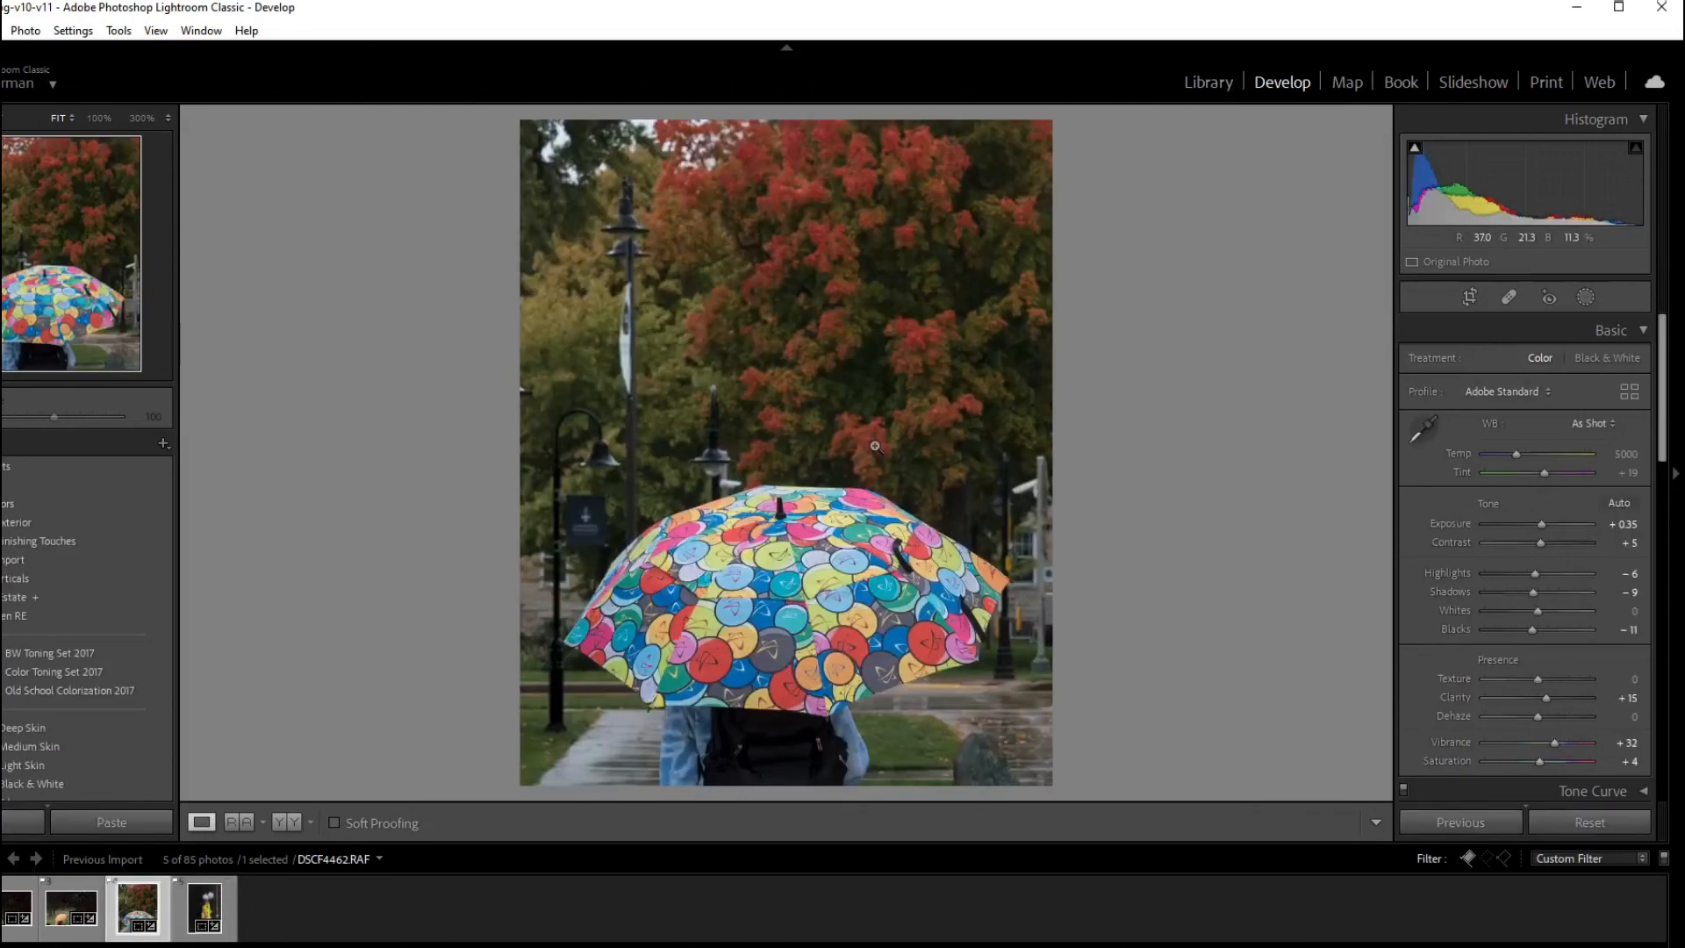
pyautogui.press('Left')
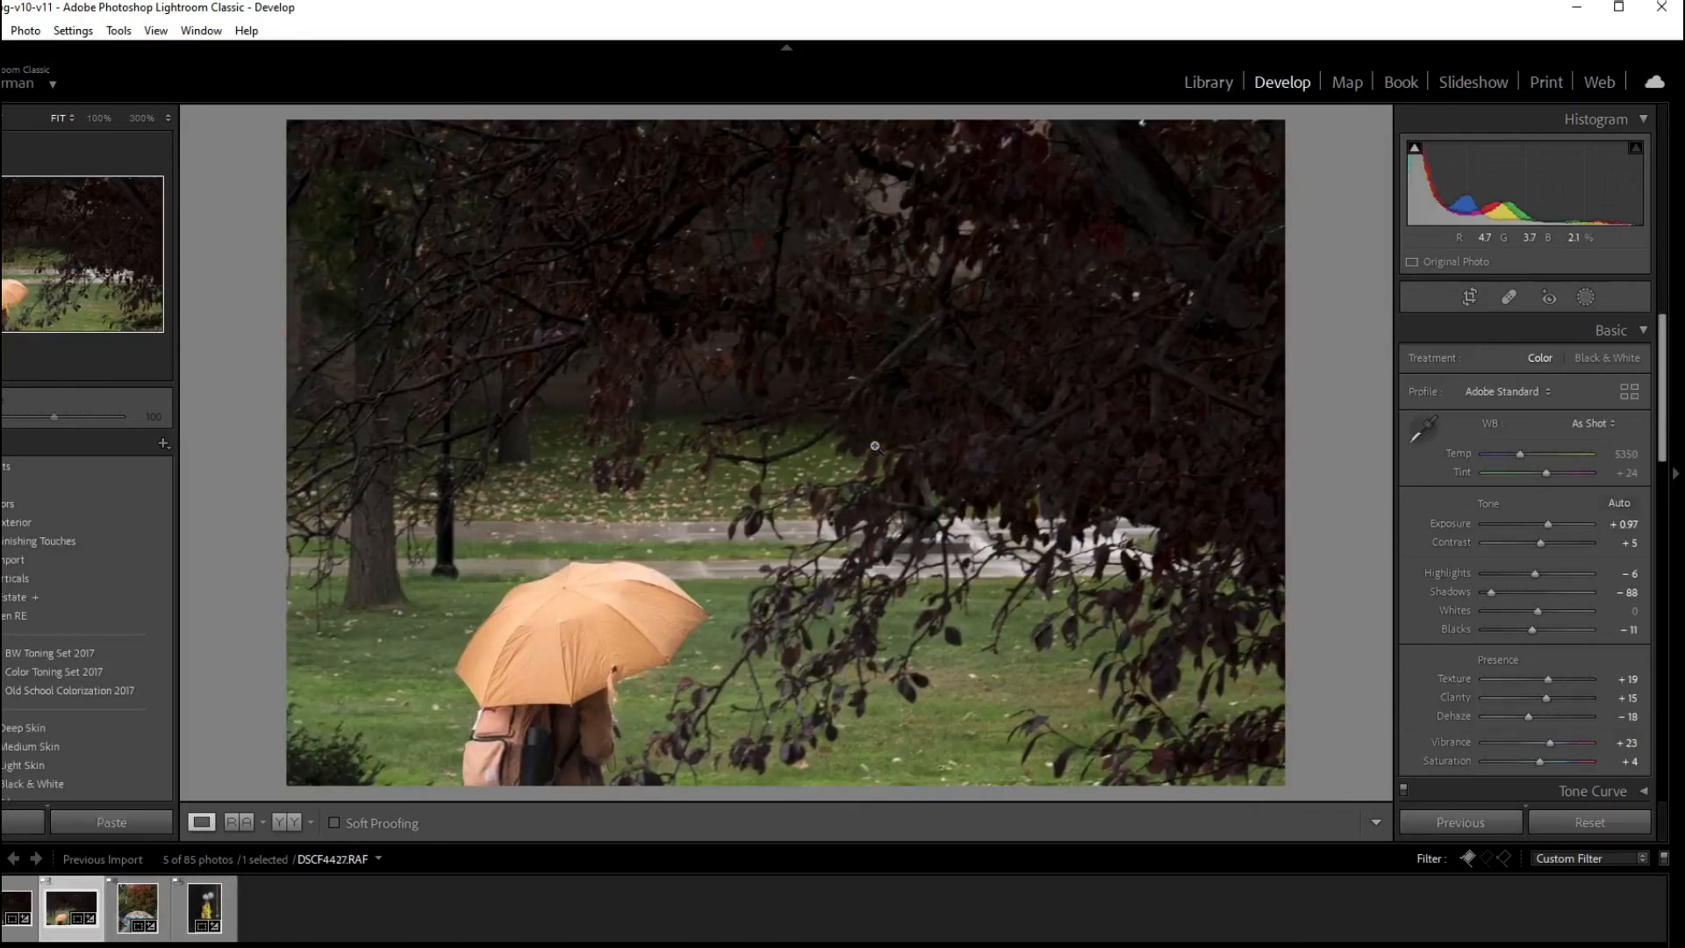
pyautogui.press('Left')
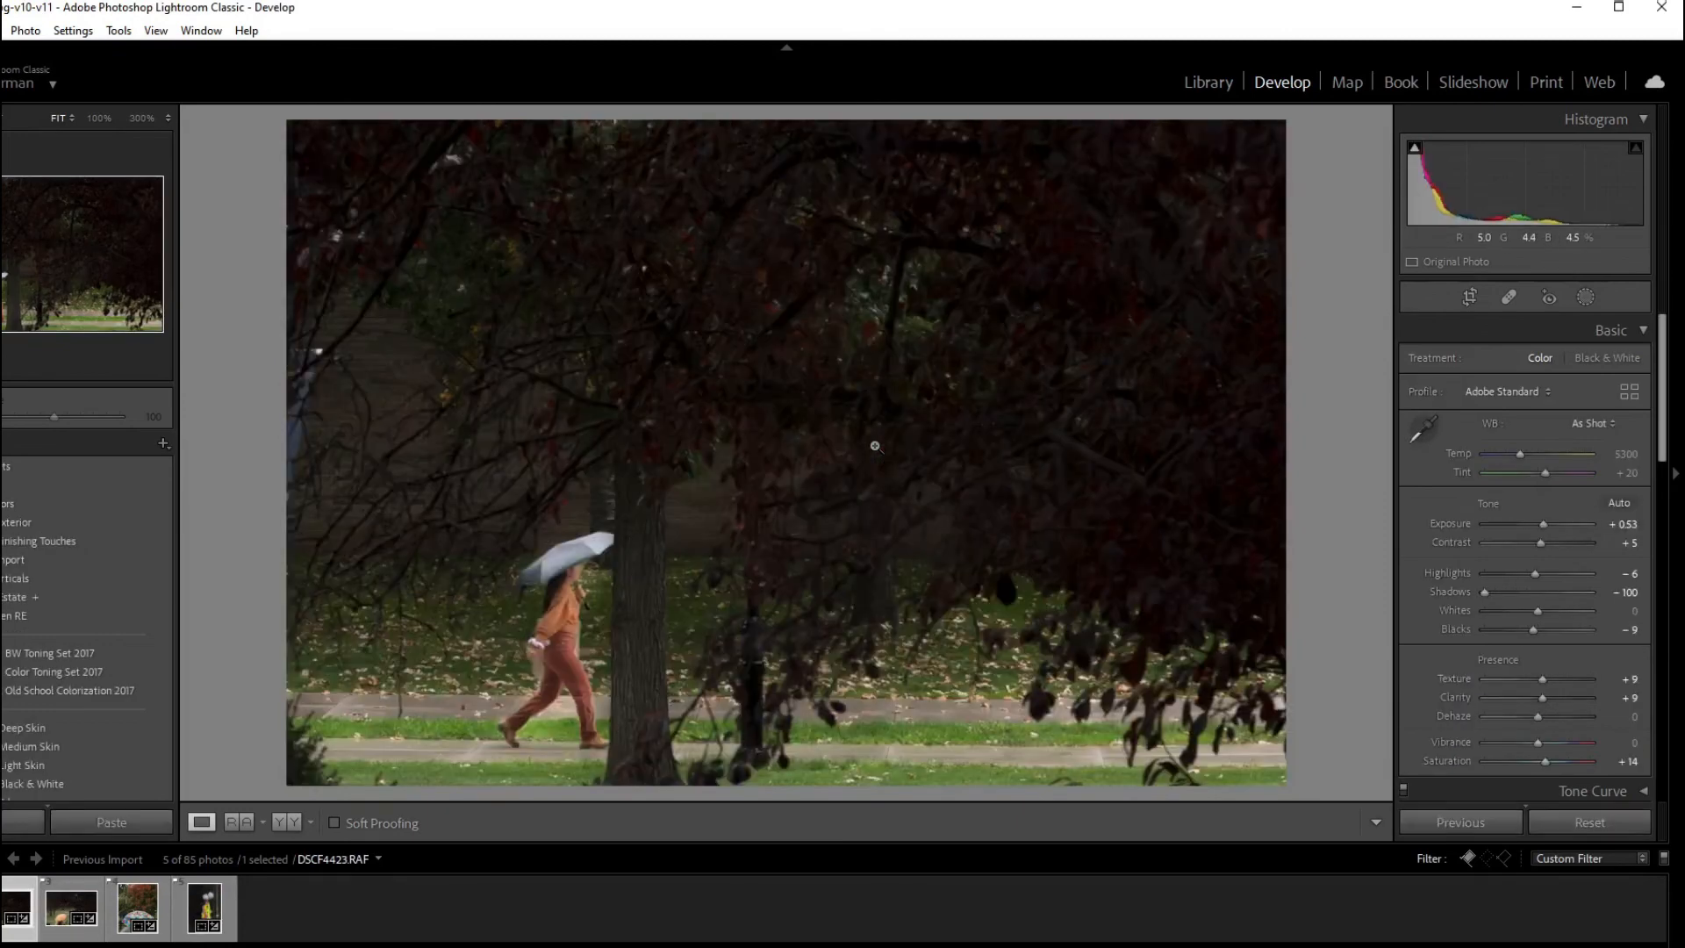
pyautogui.press('Left')
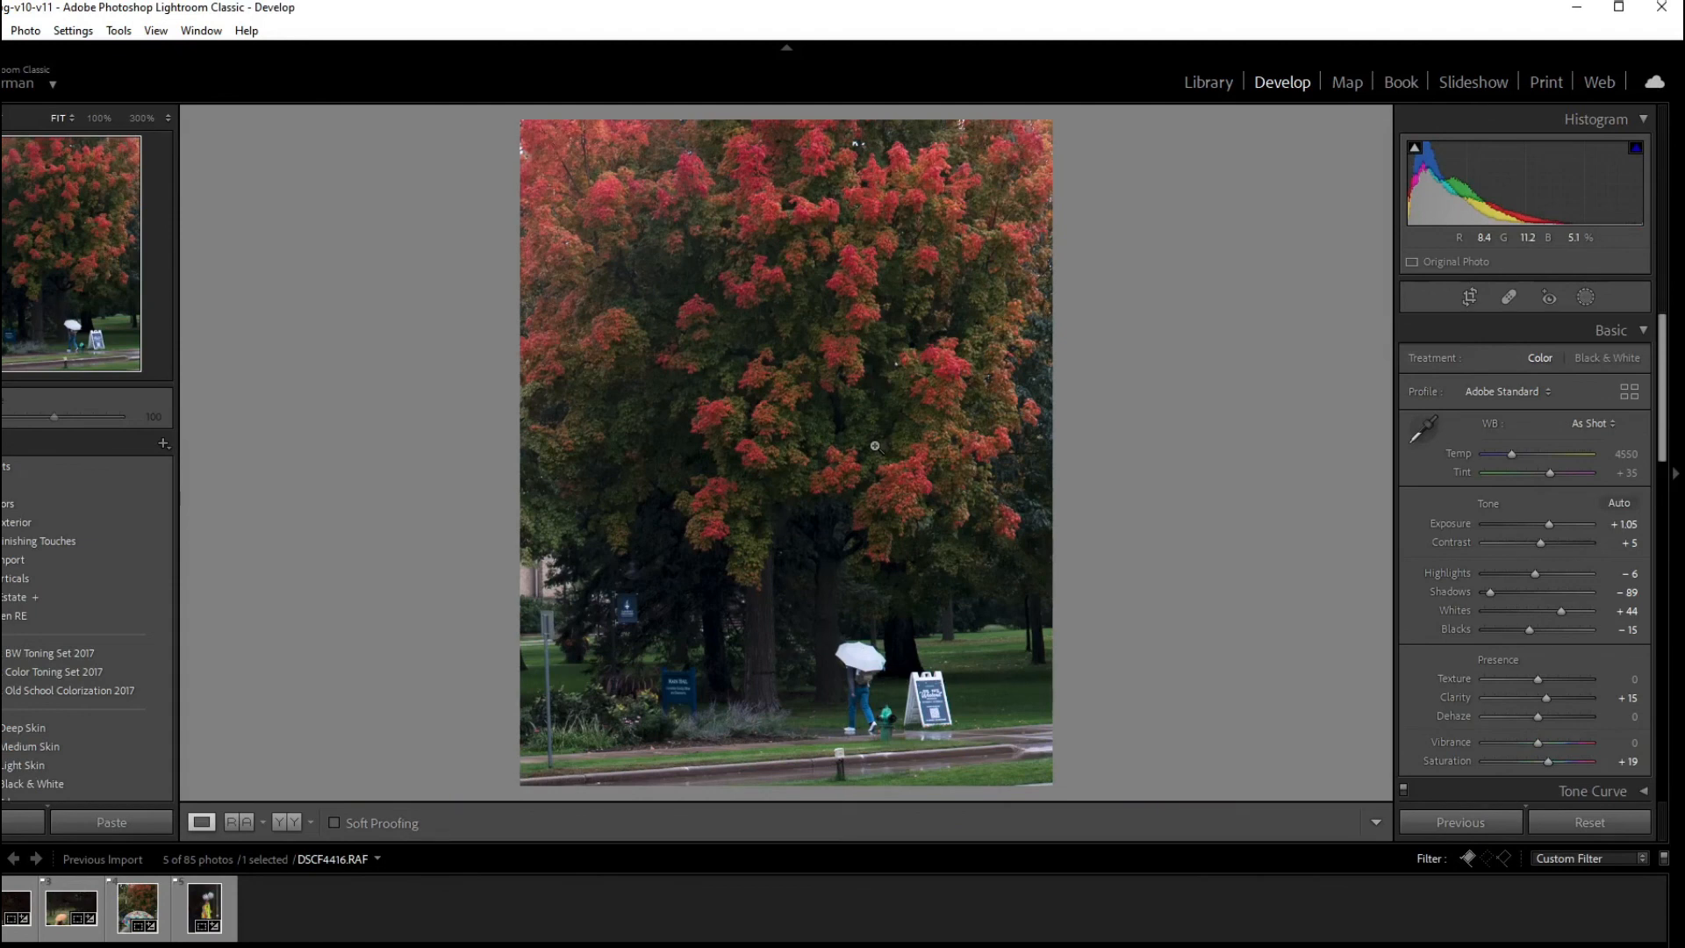
pyautogui.press('Left')
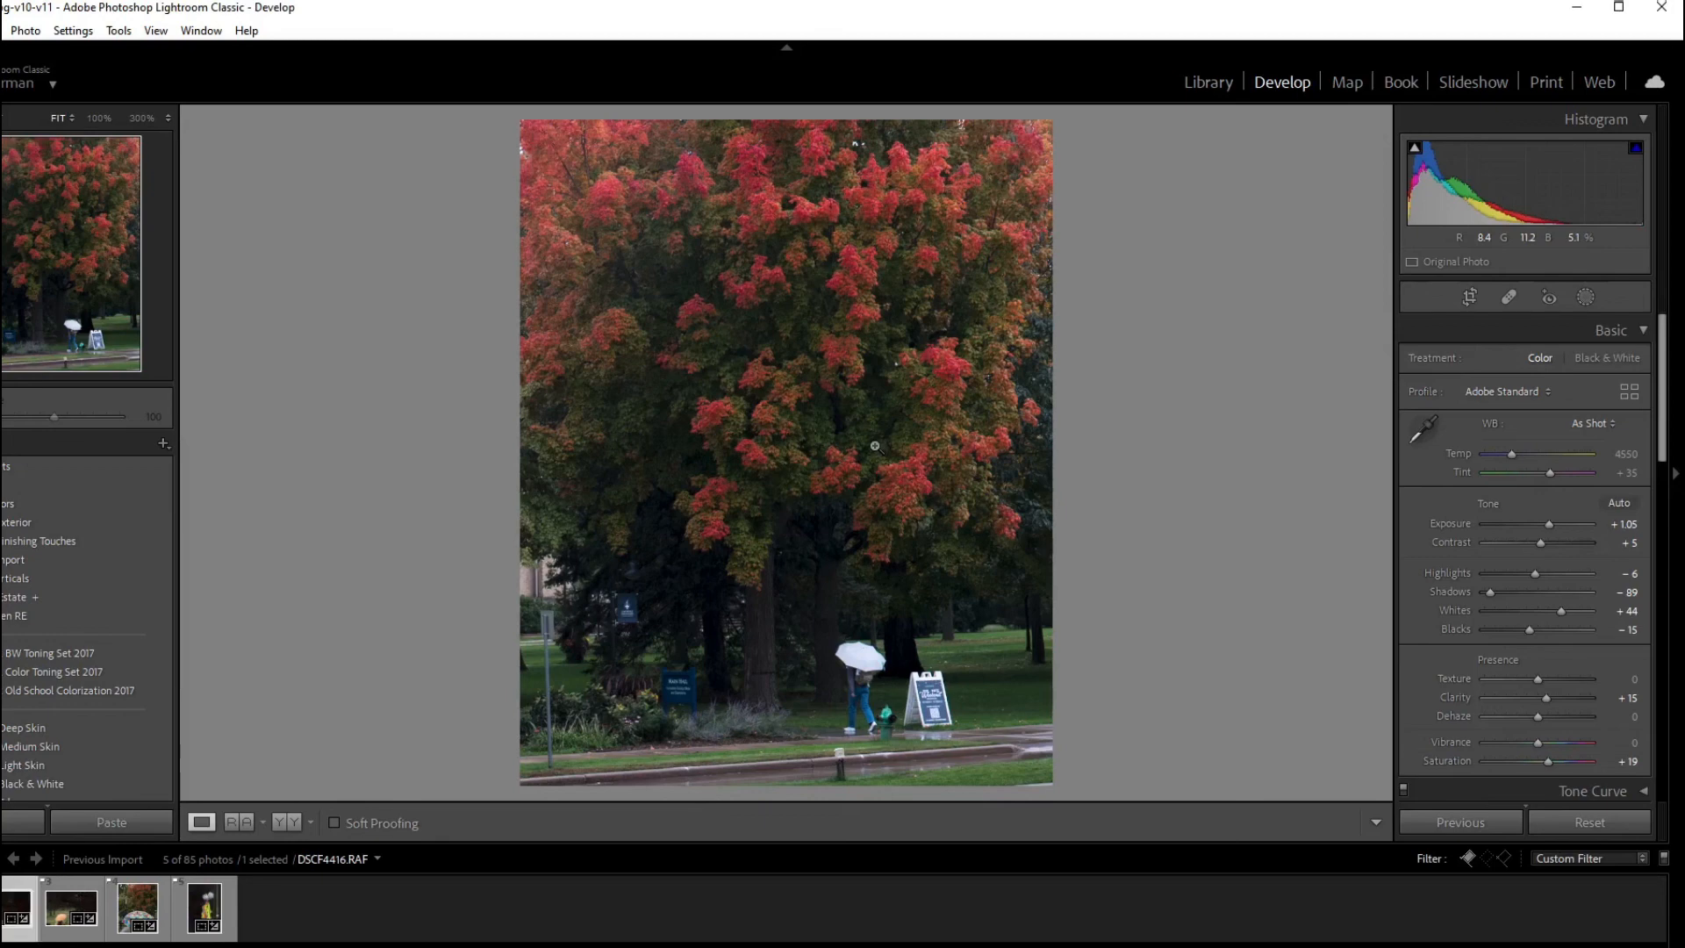
pyautogui.press('Left')
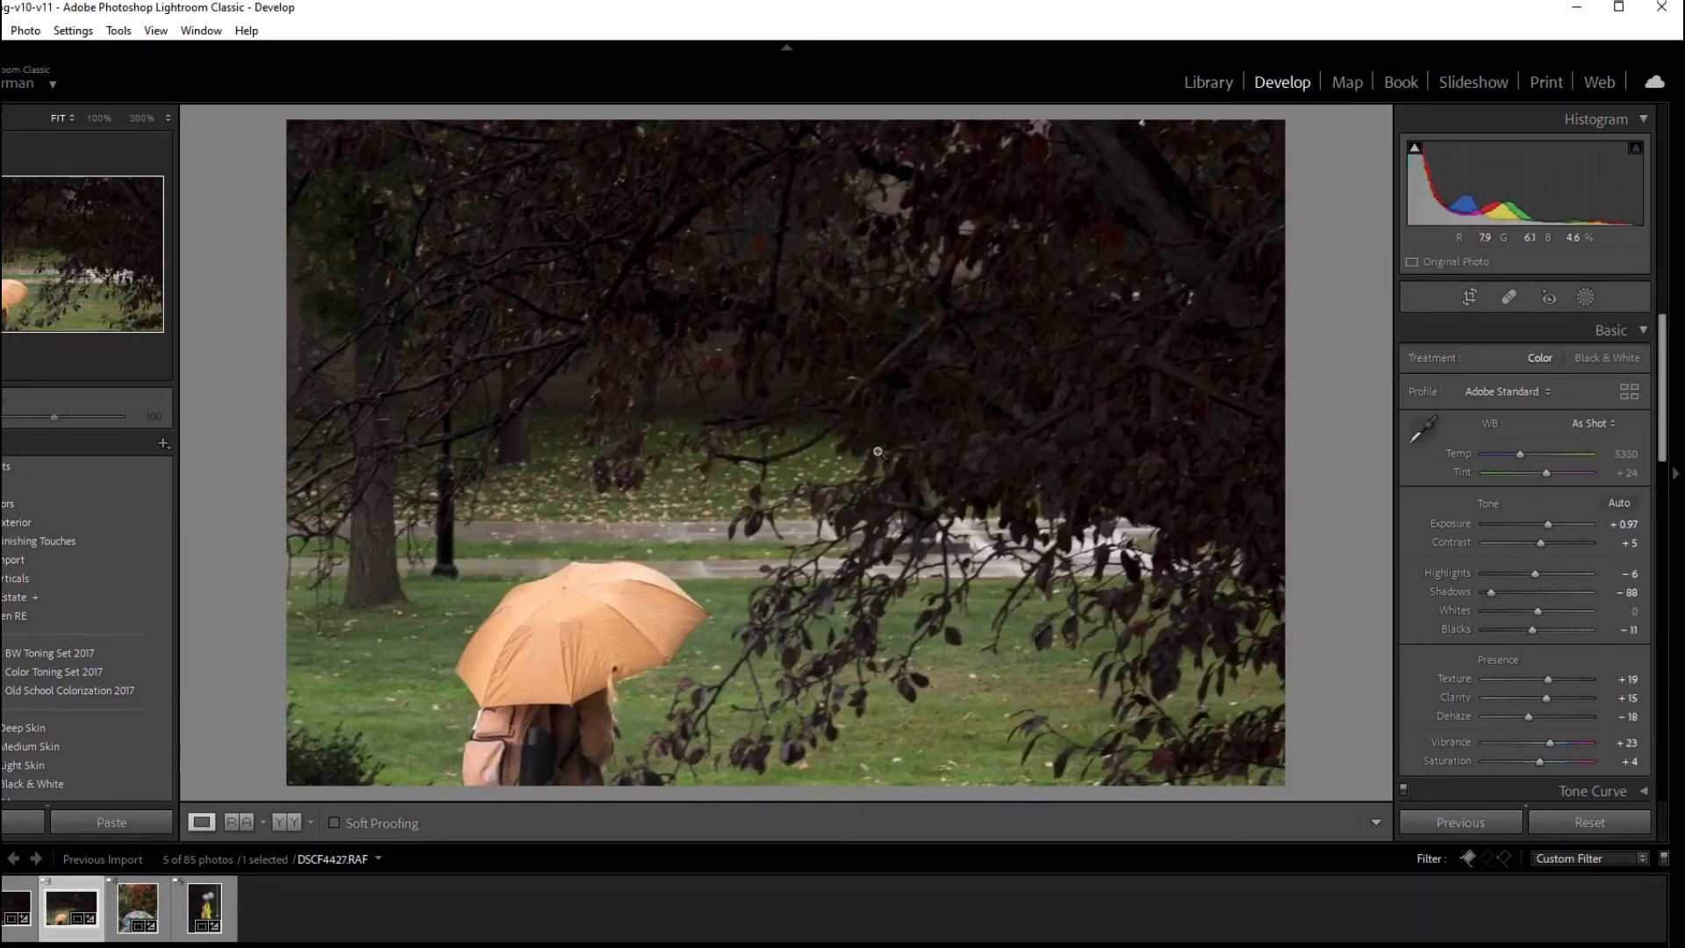
pyautogui.press('Left')
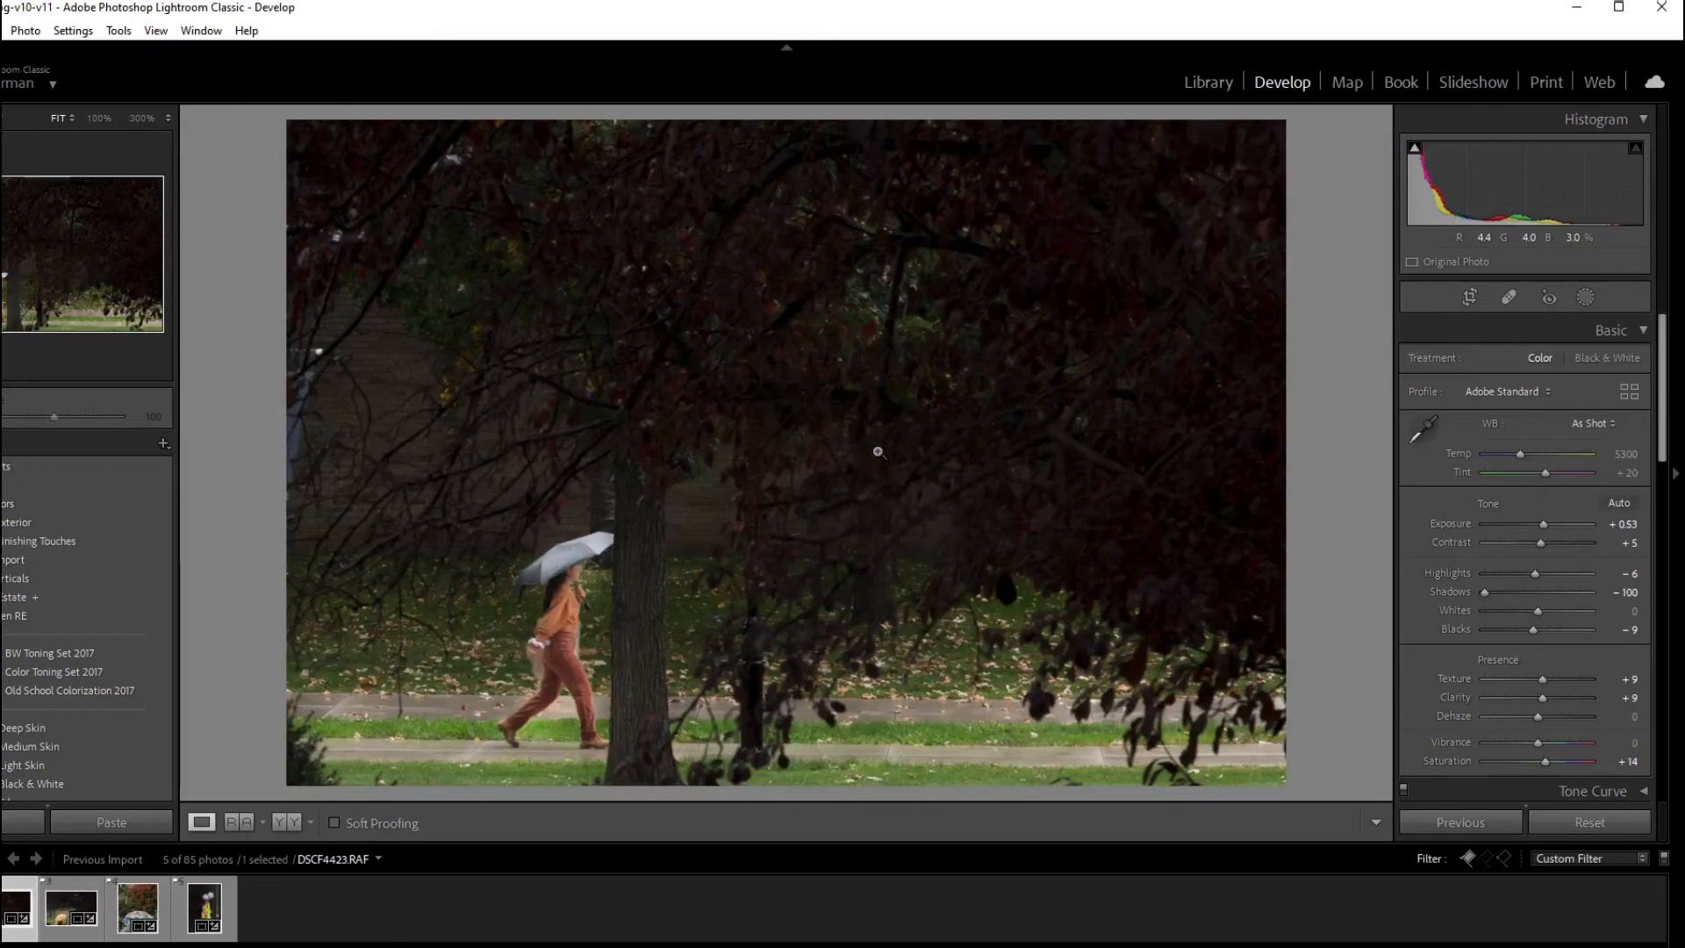
pyautogui.press('Left')
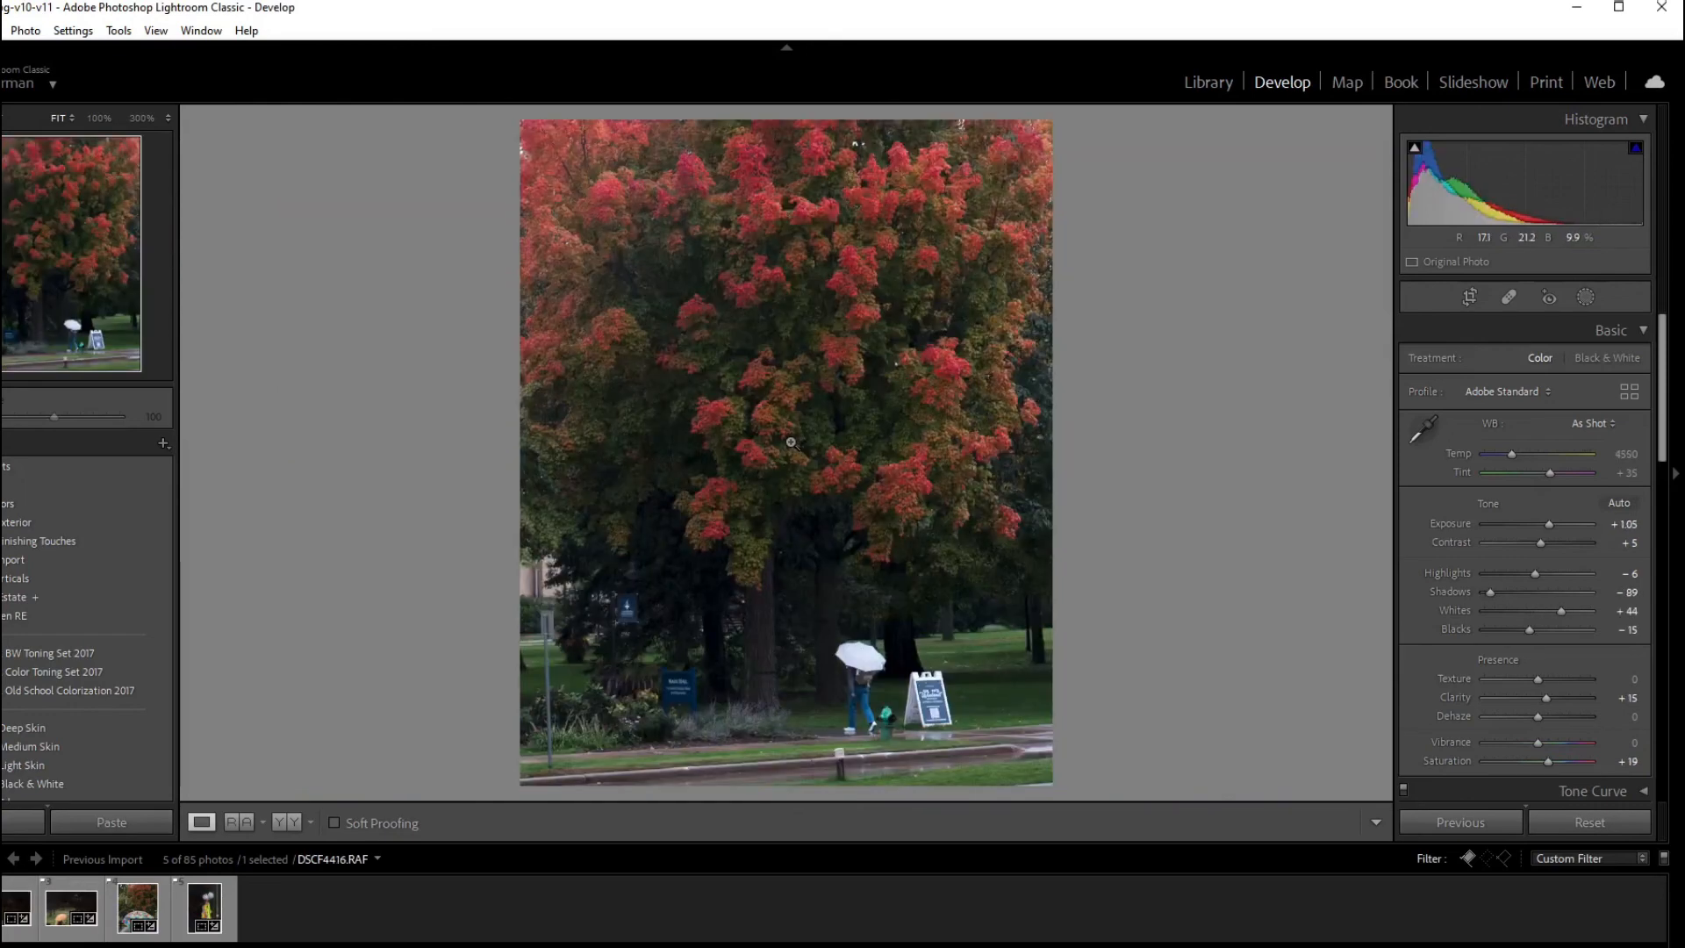
pyautogui.press('Left')
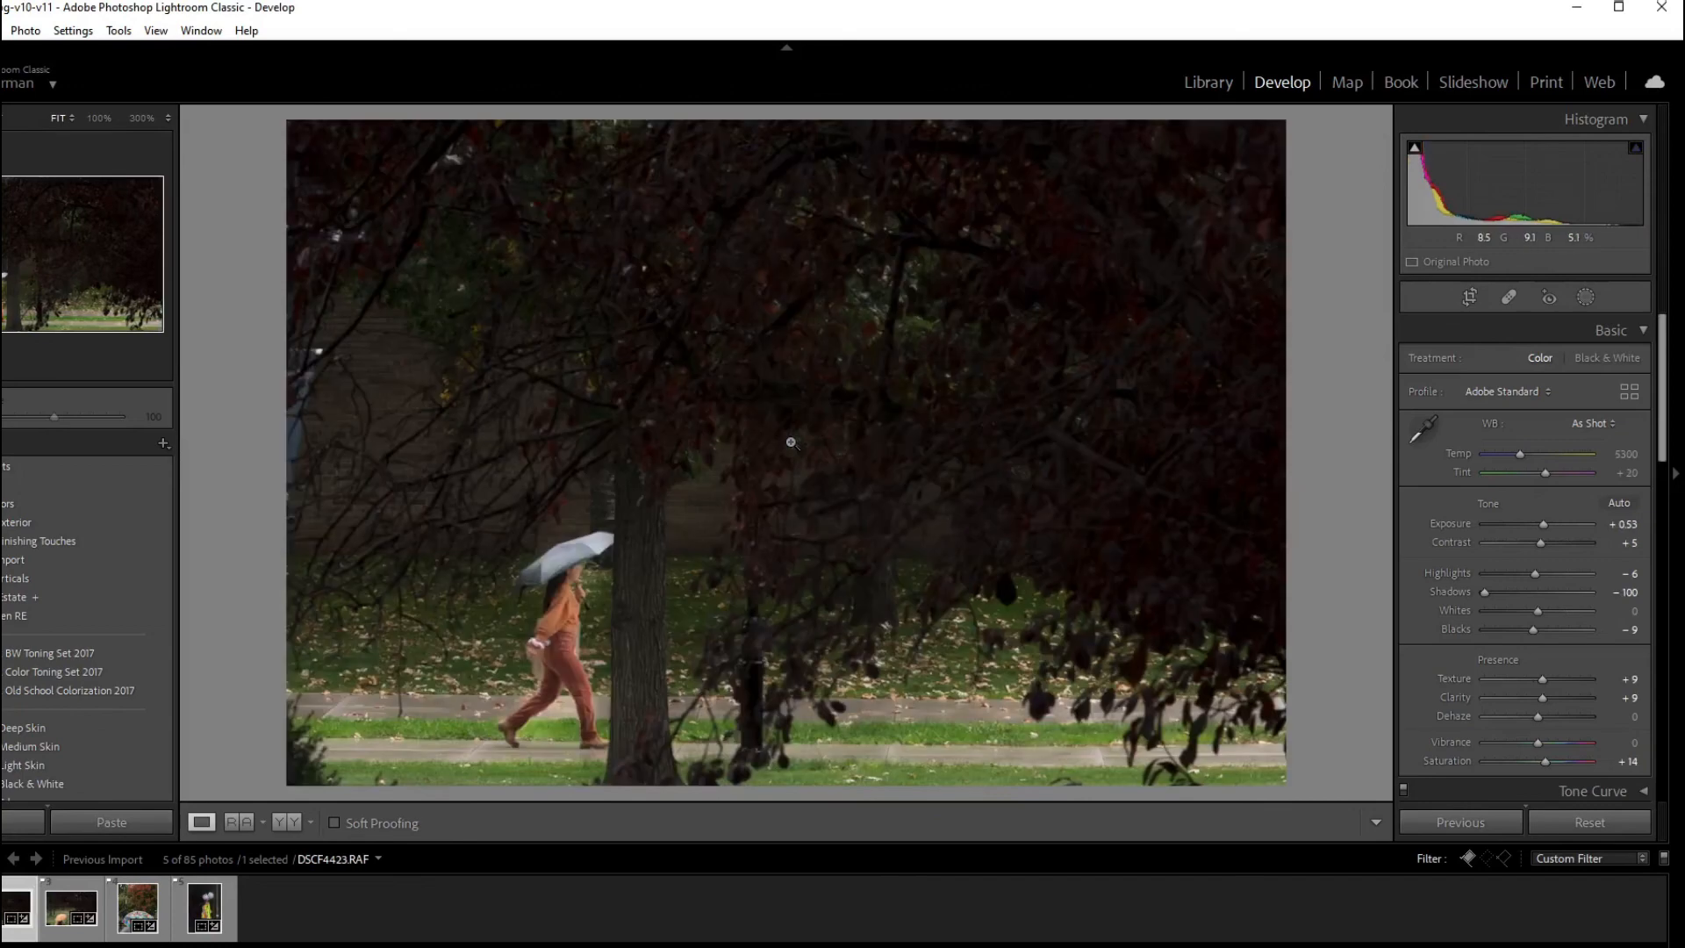
pyautogui.press('Right')
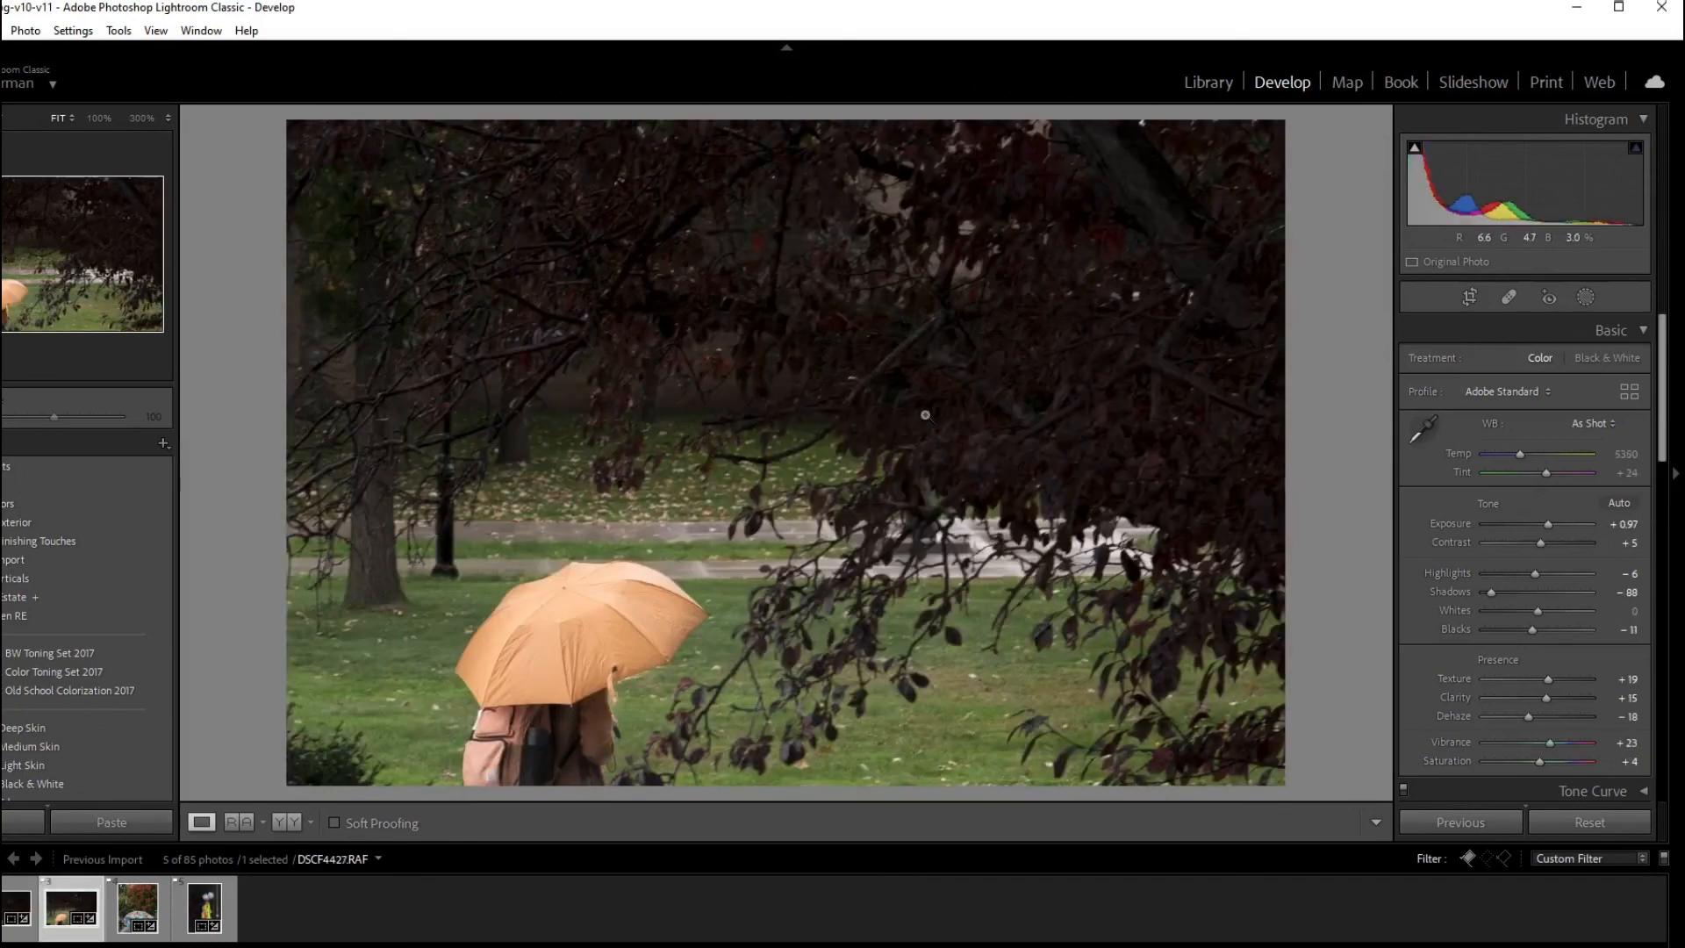
# Show the remaining picks in the Library grid and step through them from DSCF4416 to DSCF4462
pyautogui.click(1206, 83)
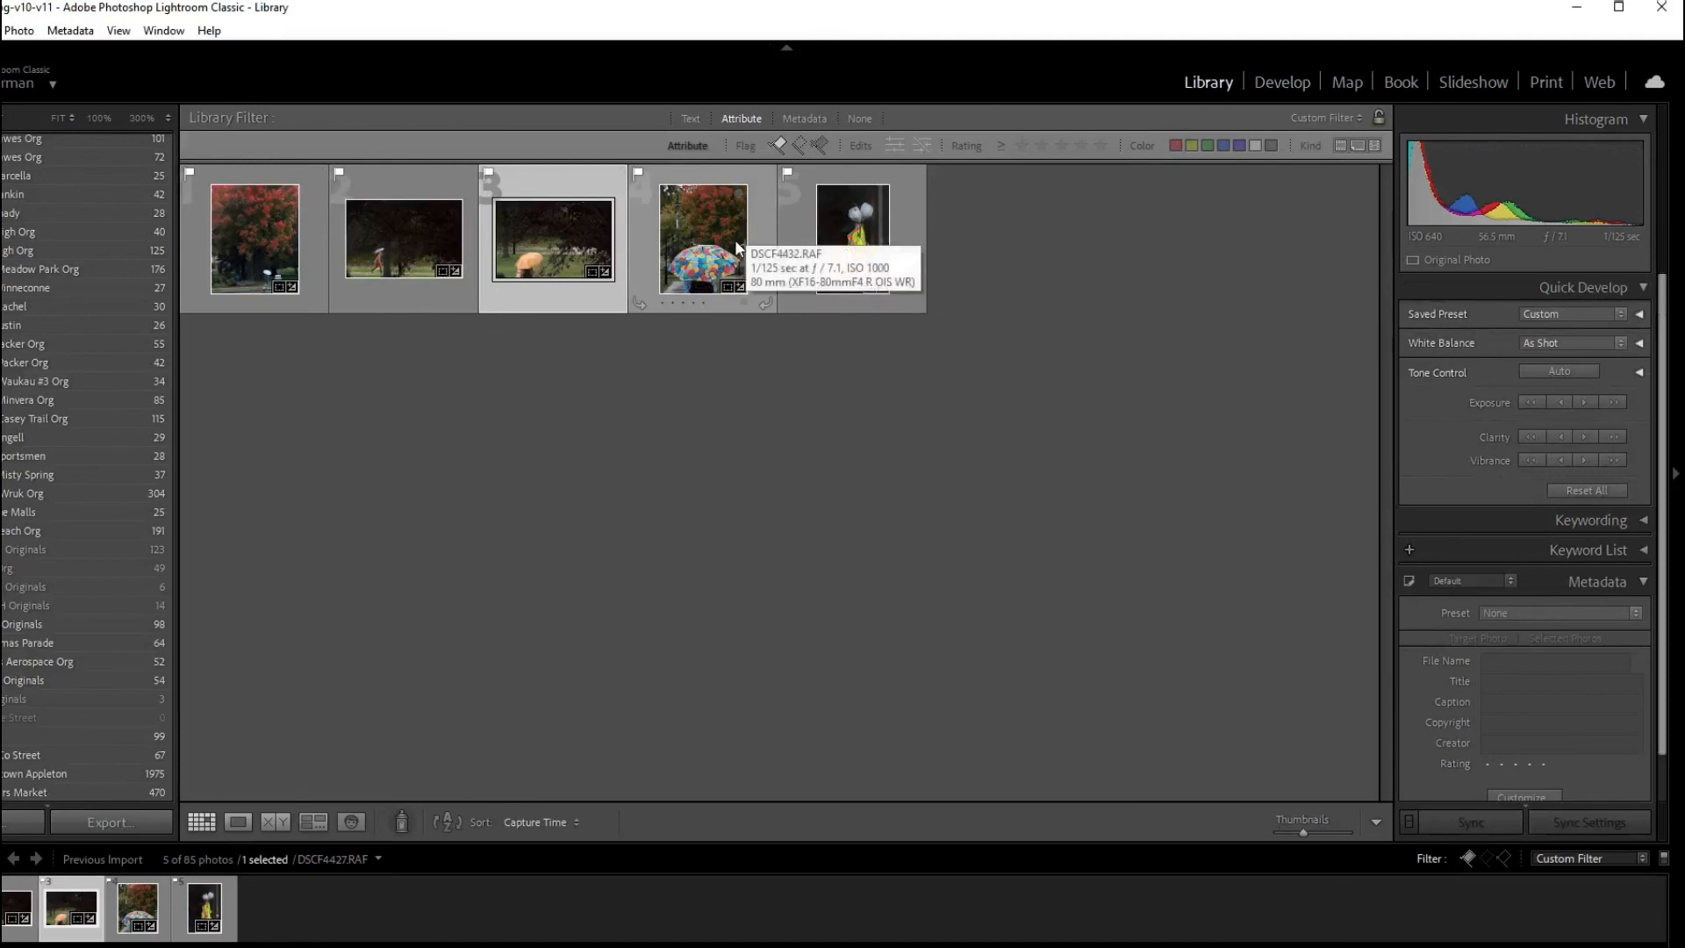
pyautogui.press('Left')
pyautogui.press('Left')
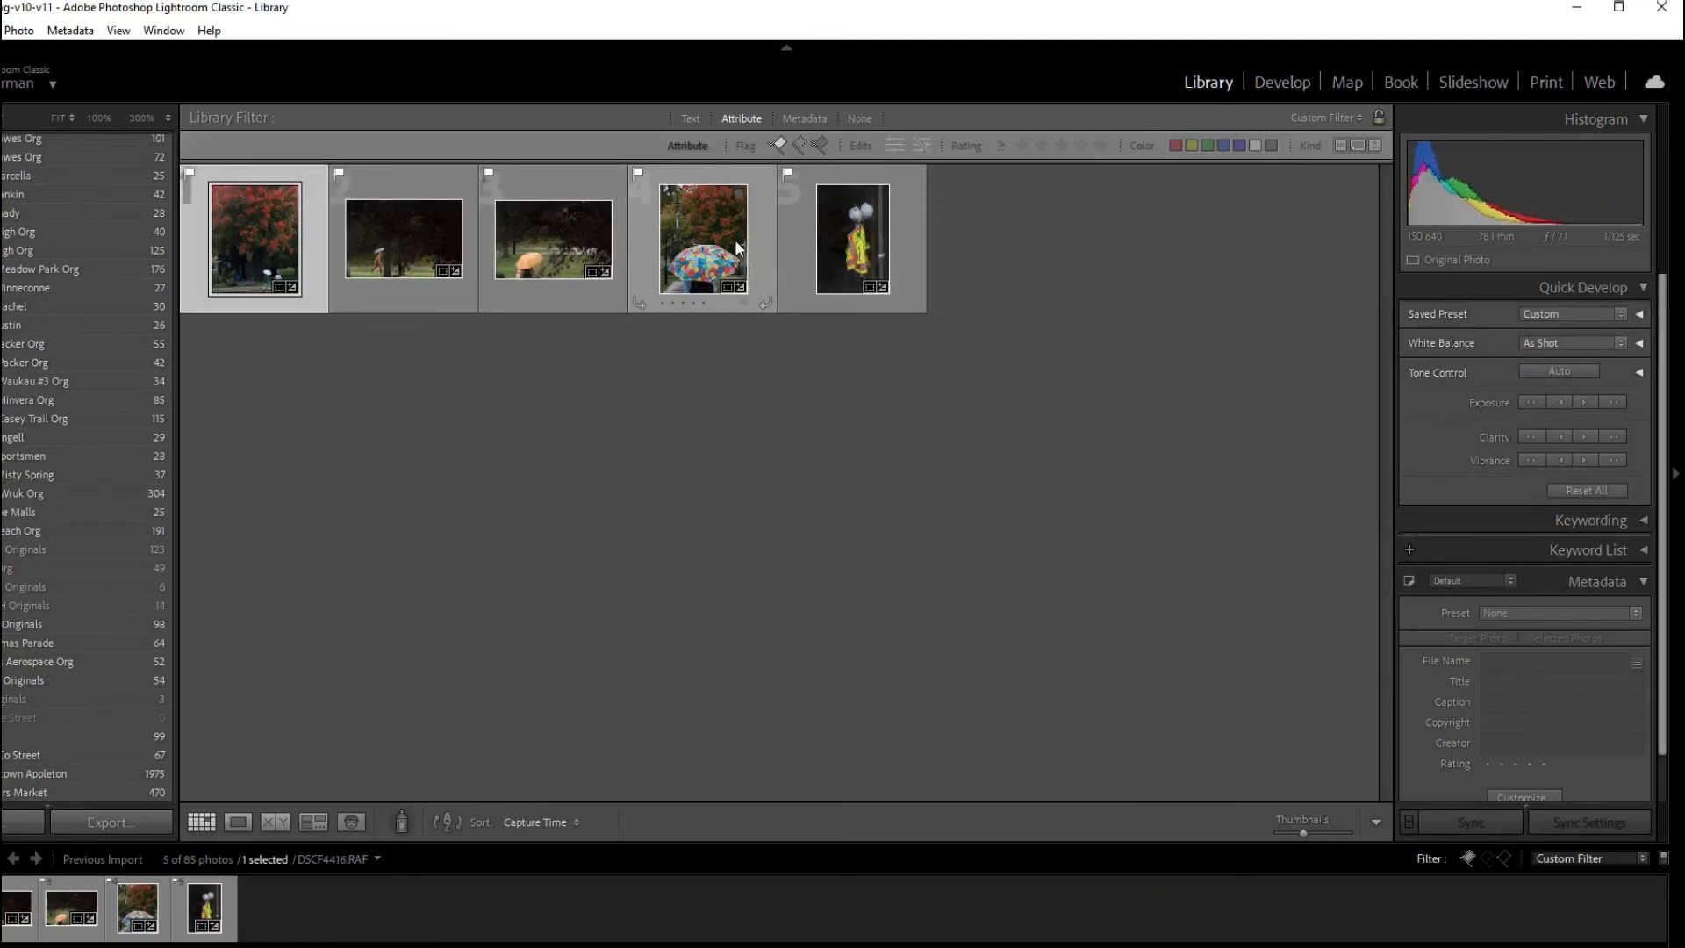
pyautogui.press('Right')
pyautogui.press('Right')
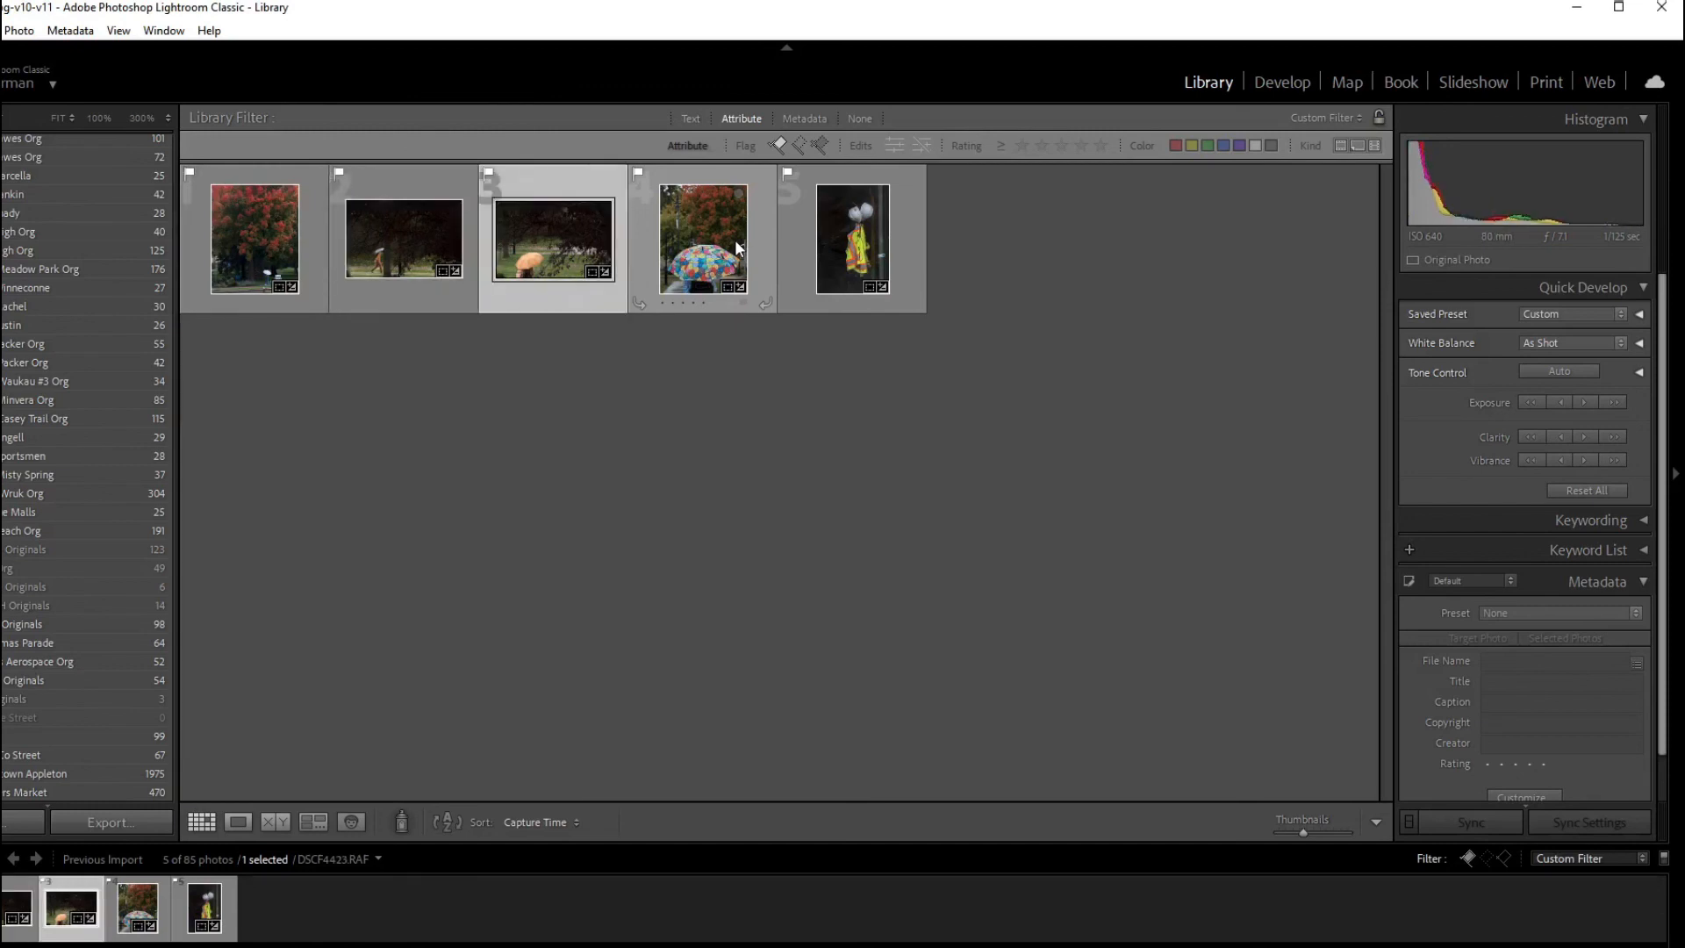
pyautogui.press('Right')
pyautogui.press('Right')
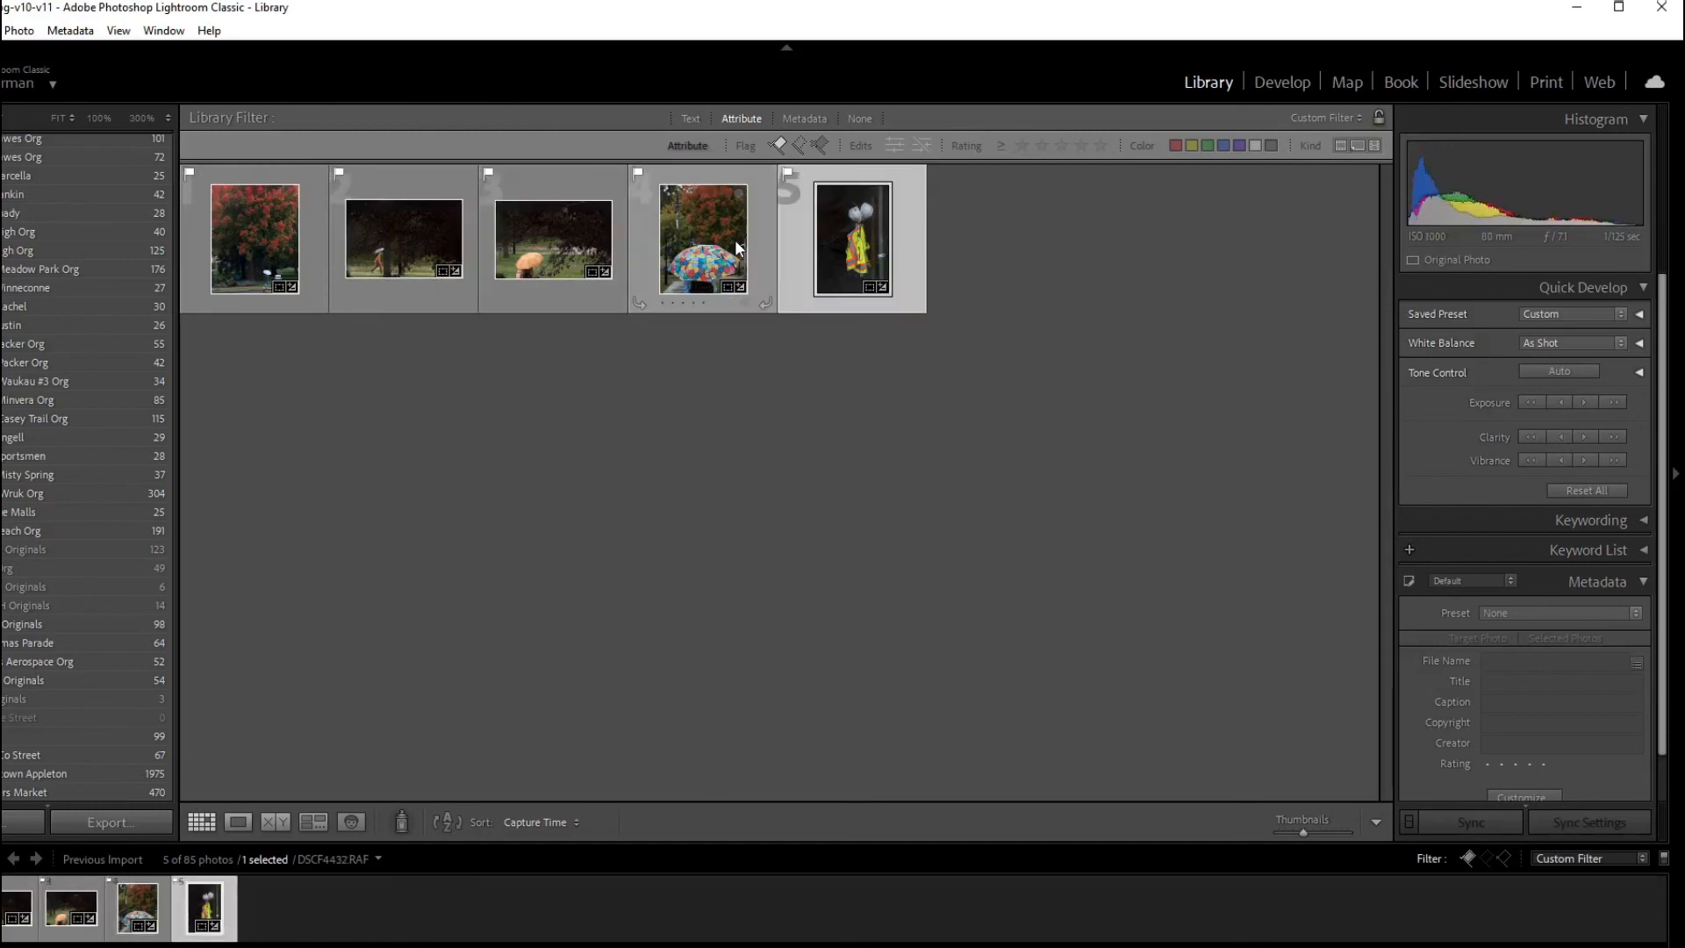